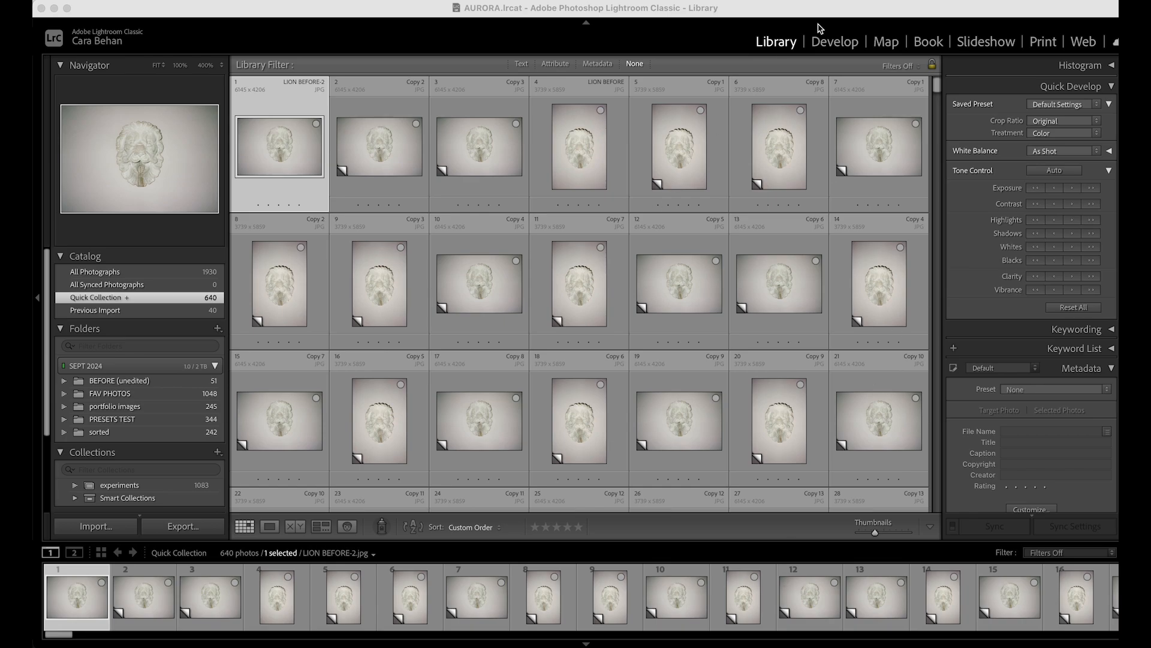
- Switch the lion photo to the Develop module, collapse the AURORA - right preset group and expand the main AURORA group
{"action": "left_click", "coordinate": [843, 51]}
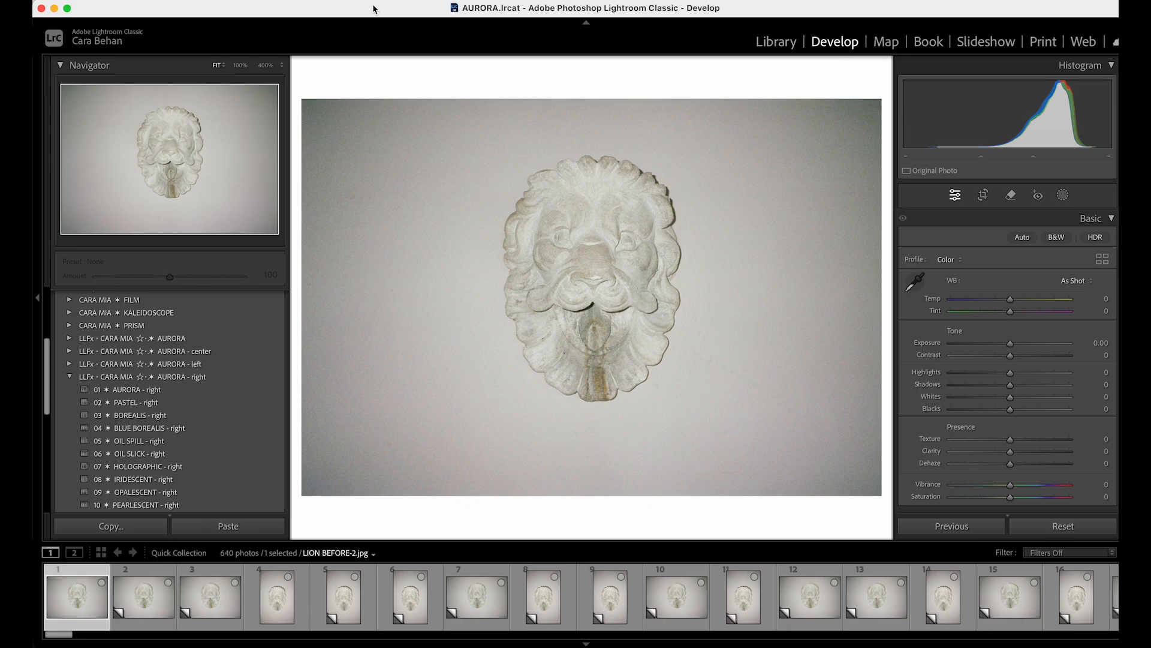
{"action": "left_click", "coordinate": [69, 378]}
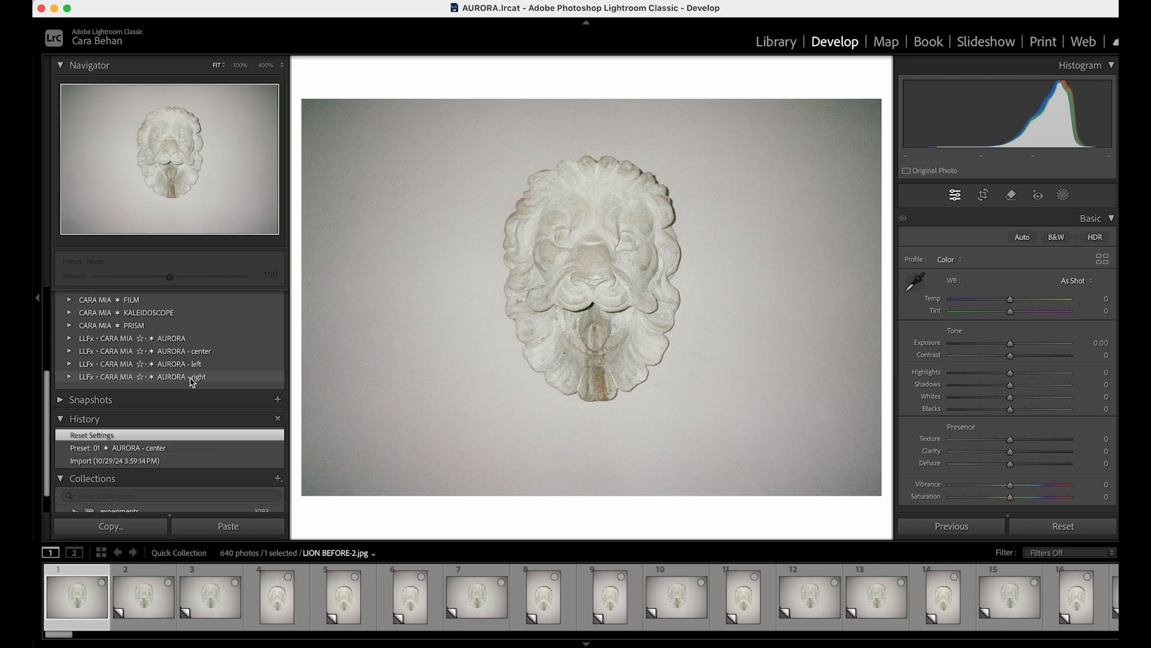
{"action": "left_click", "coordinate": [69, 339]}
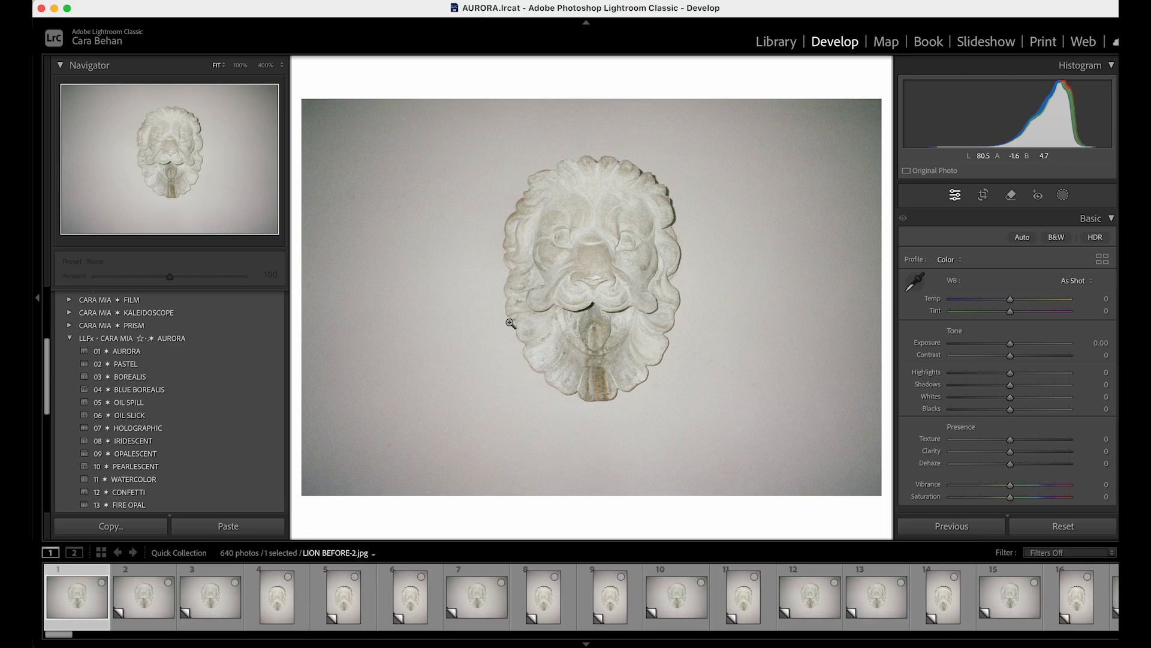
- Preview the AURORA group's presets on the lion photo and apply 01 AURORA
{"action": "mouse_move", "coordinate": [128, 354]}
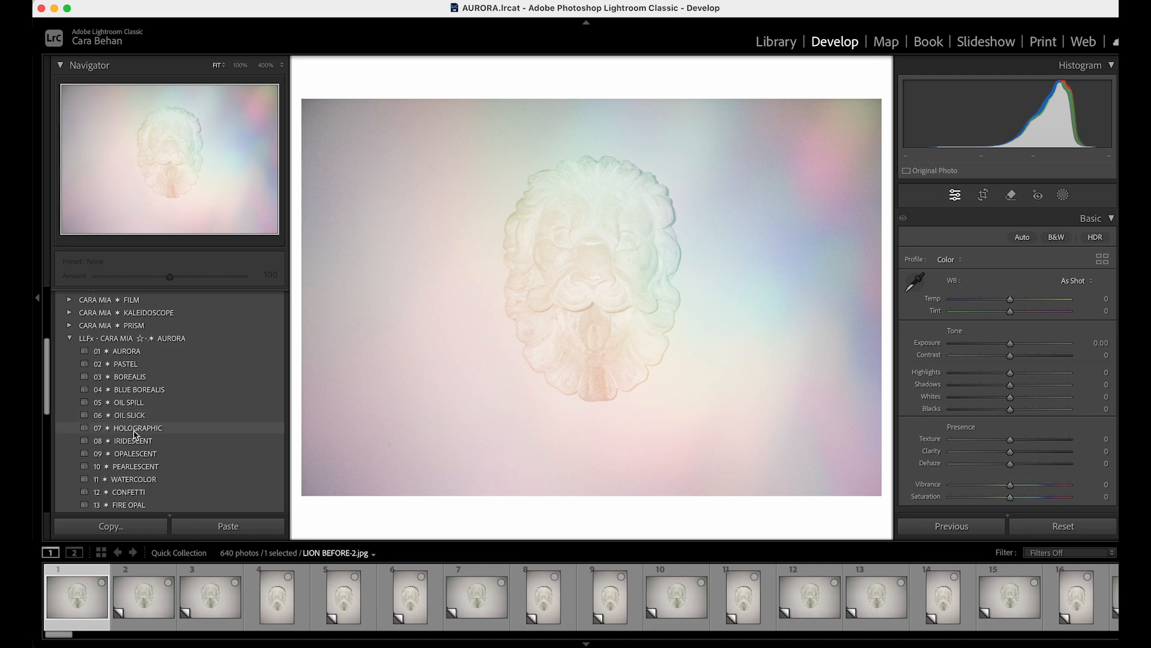
{"action": "mouse_move", "coordinate": [133, 443]}
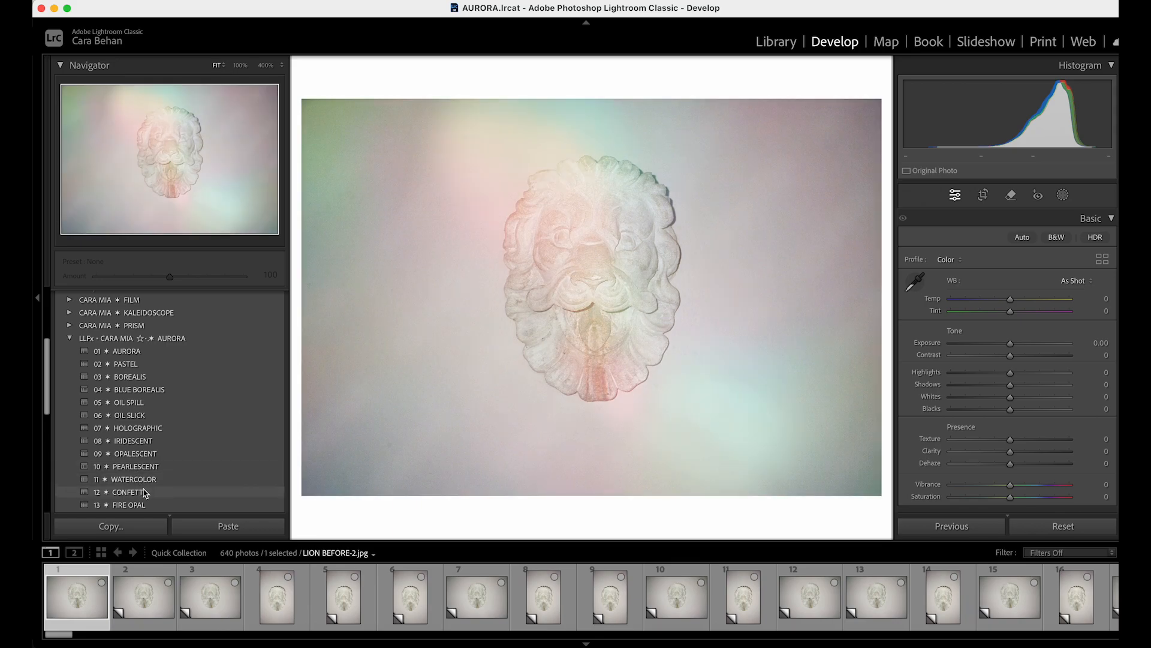
{"action": "scroll", "coordinate": [144, 480], "scroll_direction": "down", "scroll_amount": 5}
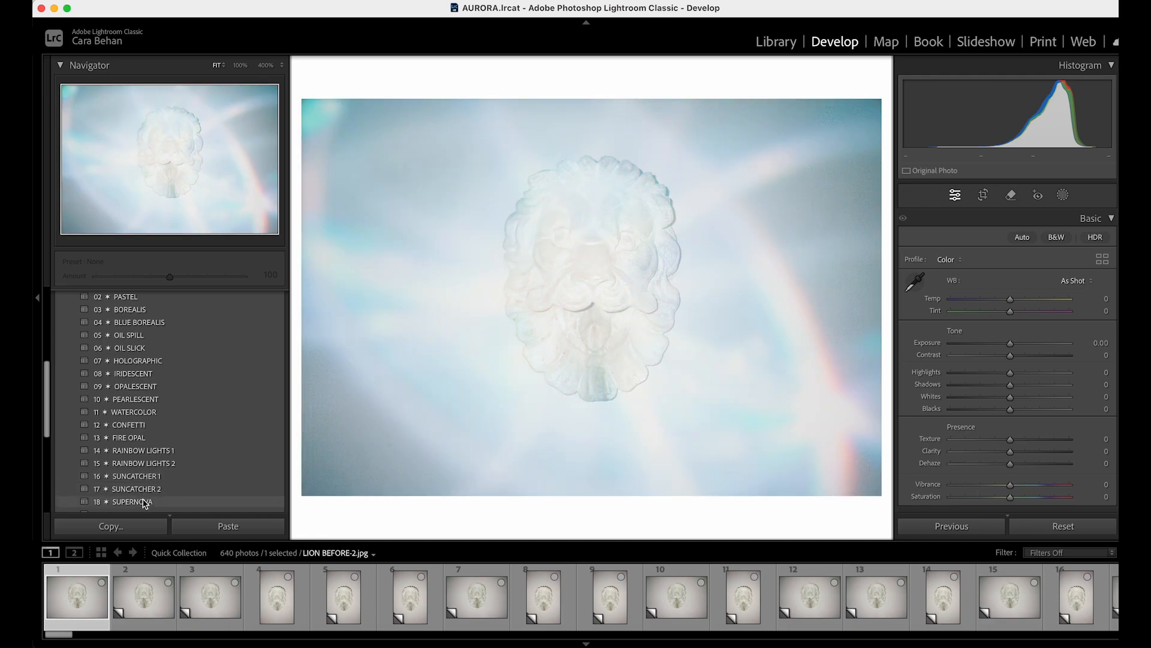
{"action": "scroll", "coordinate": [145, 503], "scroll_direction": "down", "scroll_amount": 2}
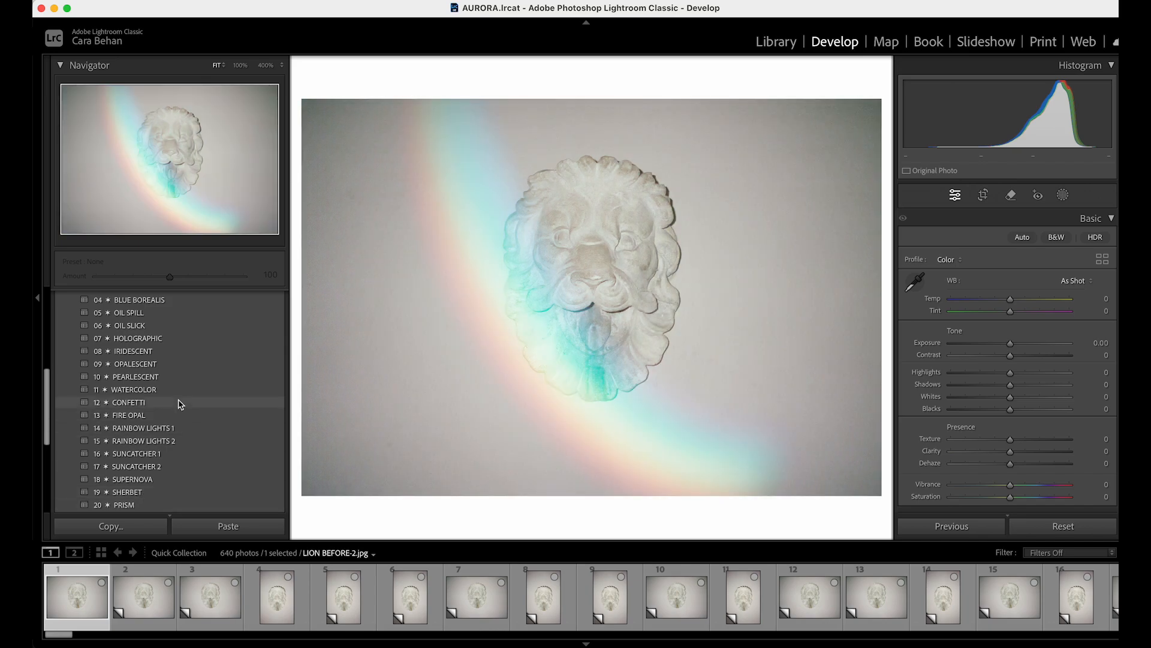
{"action": "scroll", "coordinate": [180, 404], "scroll_direction": "up", "scroll_amount": 1}
{"action": "scroll", "coordinate": [180, 404], "scroll_direction": "up", "scroll_amount": 2}
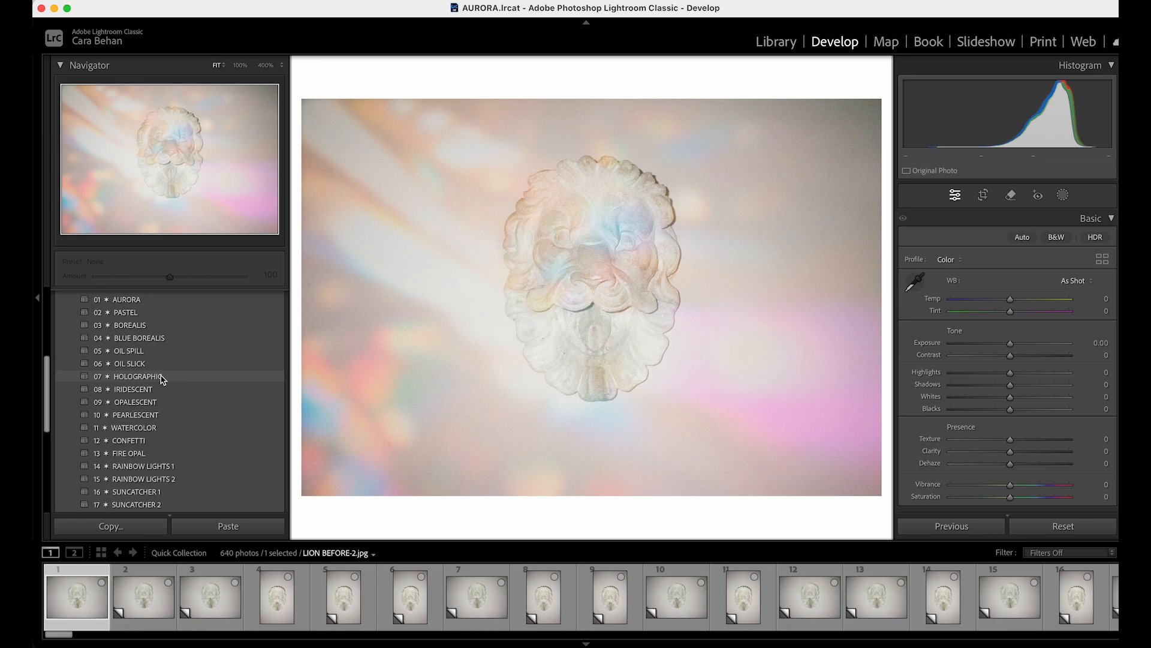
{"action": "scroll", "coordinate": [160, 378], "scroll_direction": "up", "scroll_amount": 3}
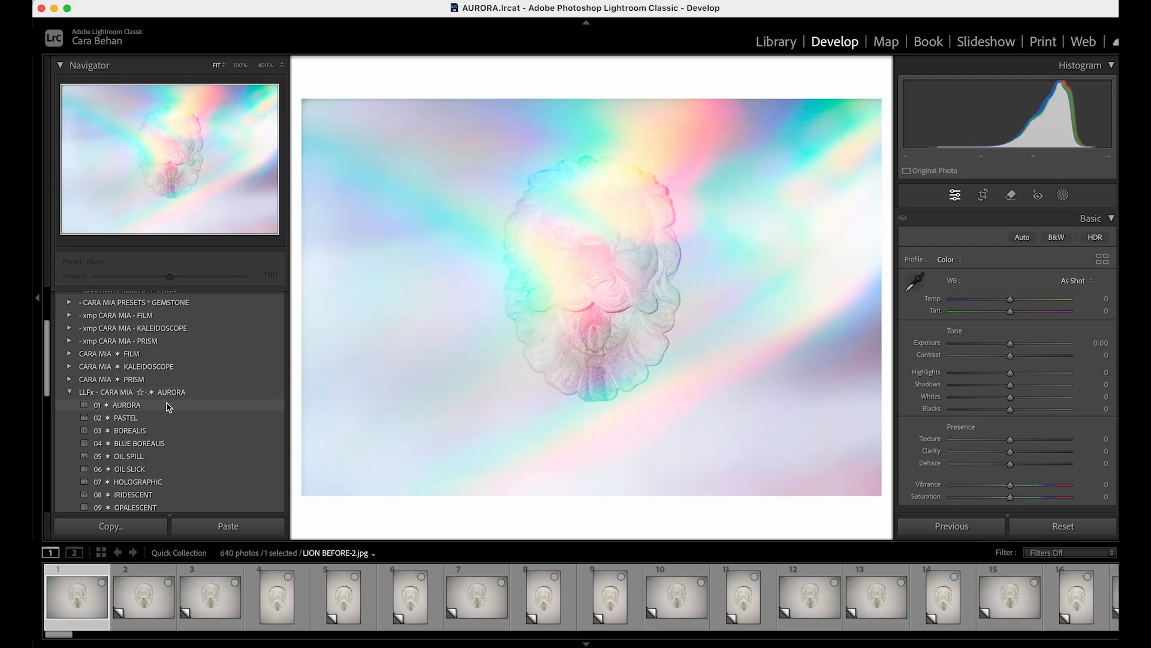
{"action": "left_click", "coordinate": [169, 408]}
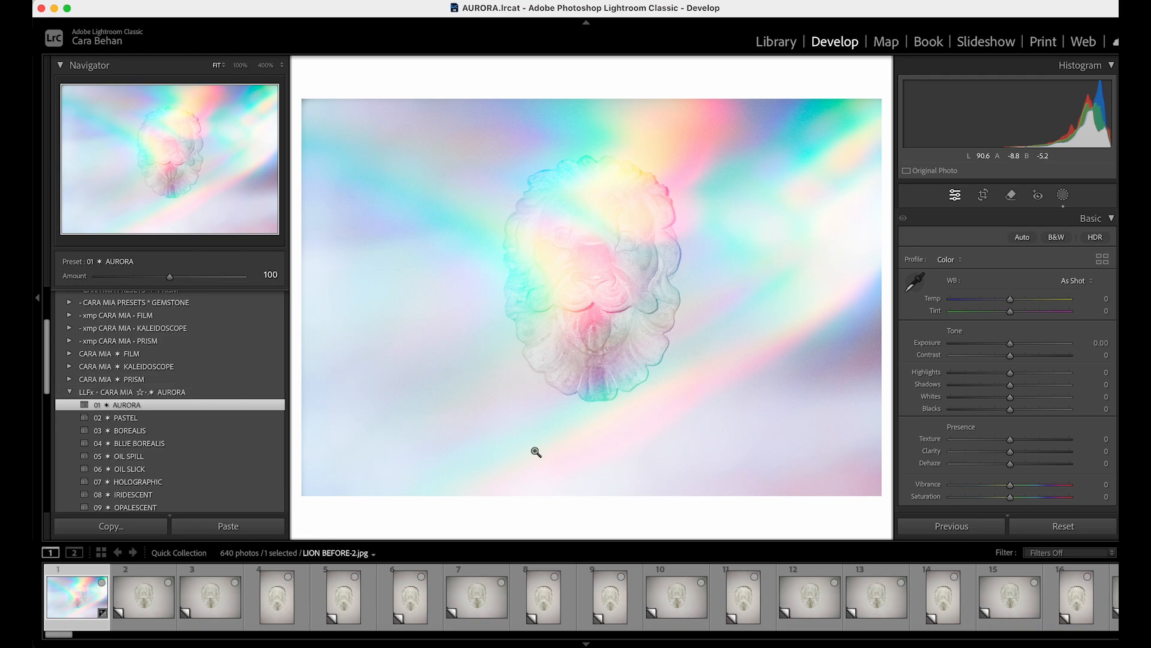
- Apply the 01 AURORA - center preset to Copy 2 of the lion photo and compare it with the first version
{"action": "left_click", "coordinate": [131, 592]}
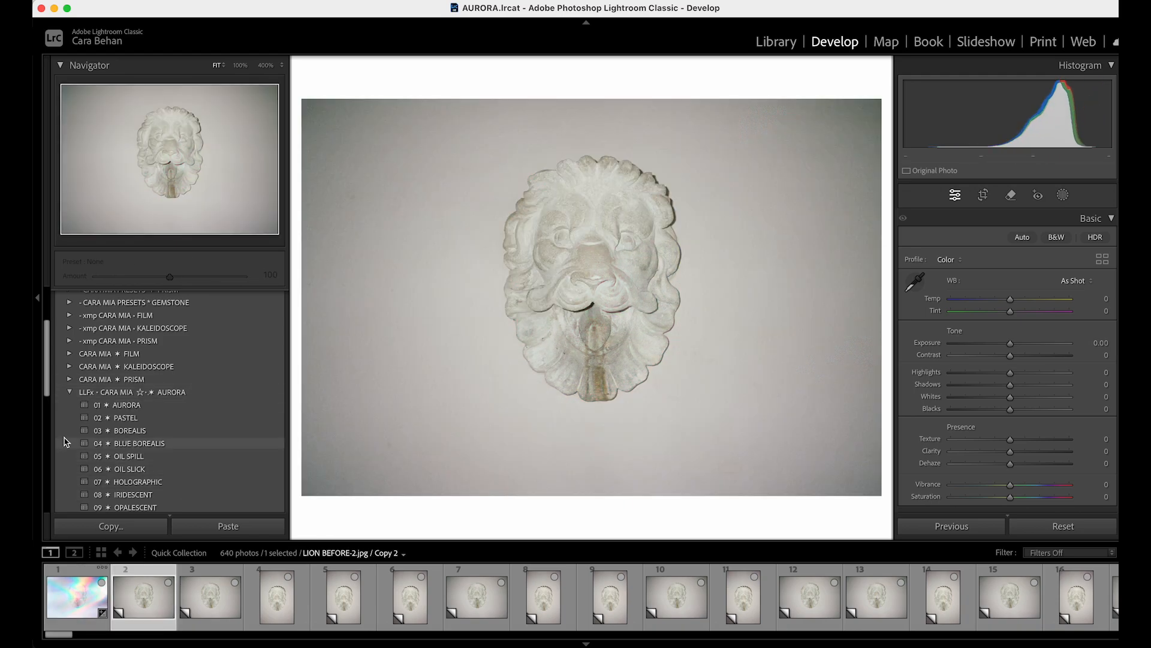
{"action": "scroll", "coordinate": [120, 413], "scroll_direction": "down", "scroll_amount": 5}
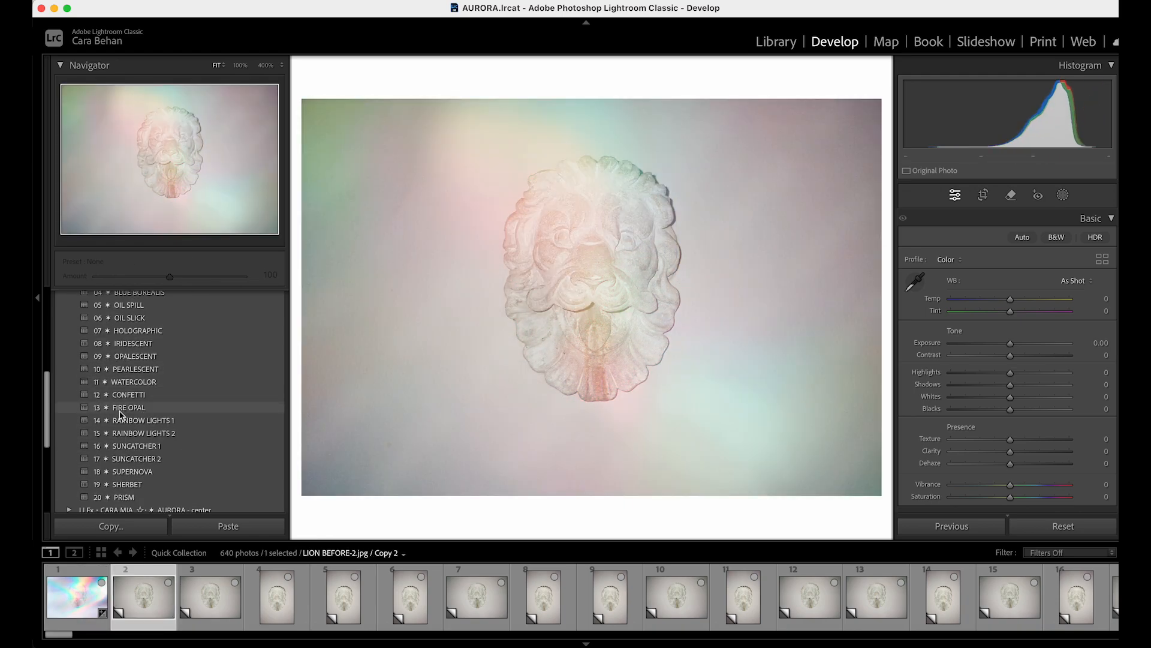
{"action": "scroll", "coordinate": [114, 414], "scroll_direction": "down", "scroll_amount": 5}
{"action": "left_click", "coordinate": [69, 398]}
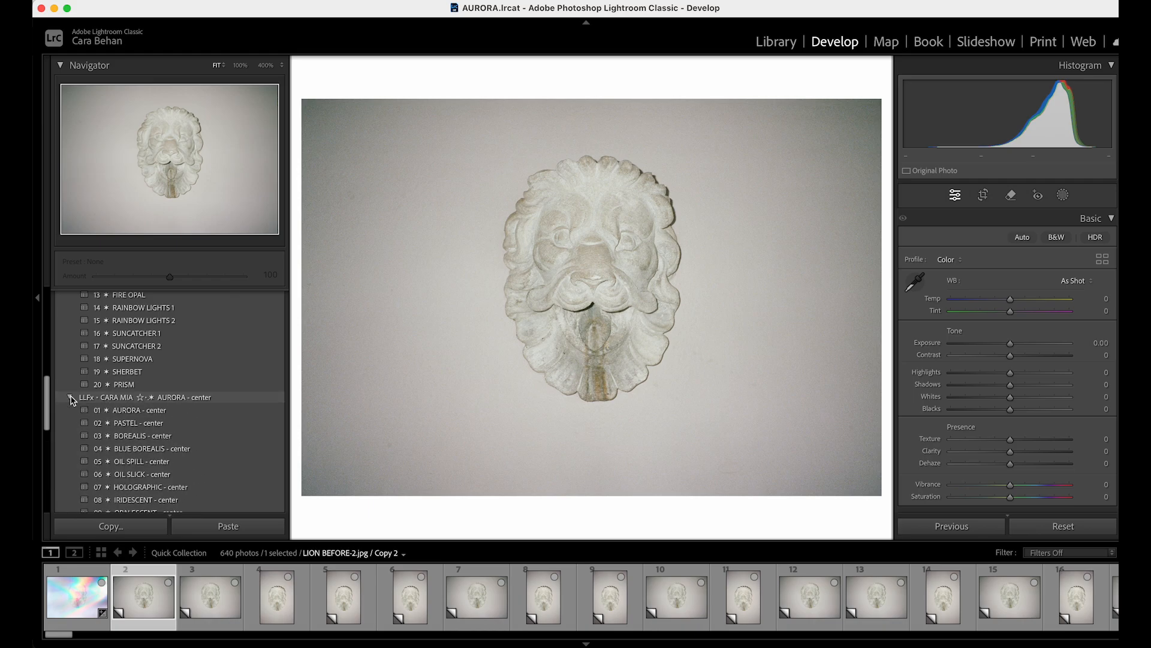
{"action": "left_click", "coordinate": [133, 415]}
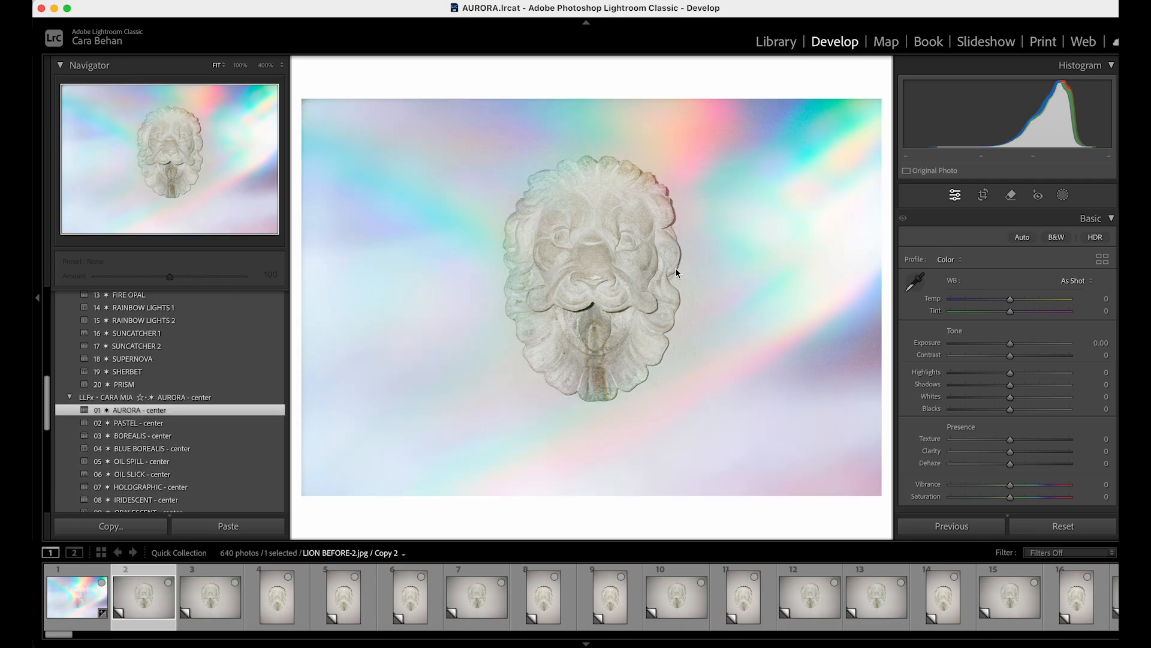
{"action": "left_click", "coordinate": [75, 600]}
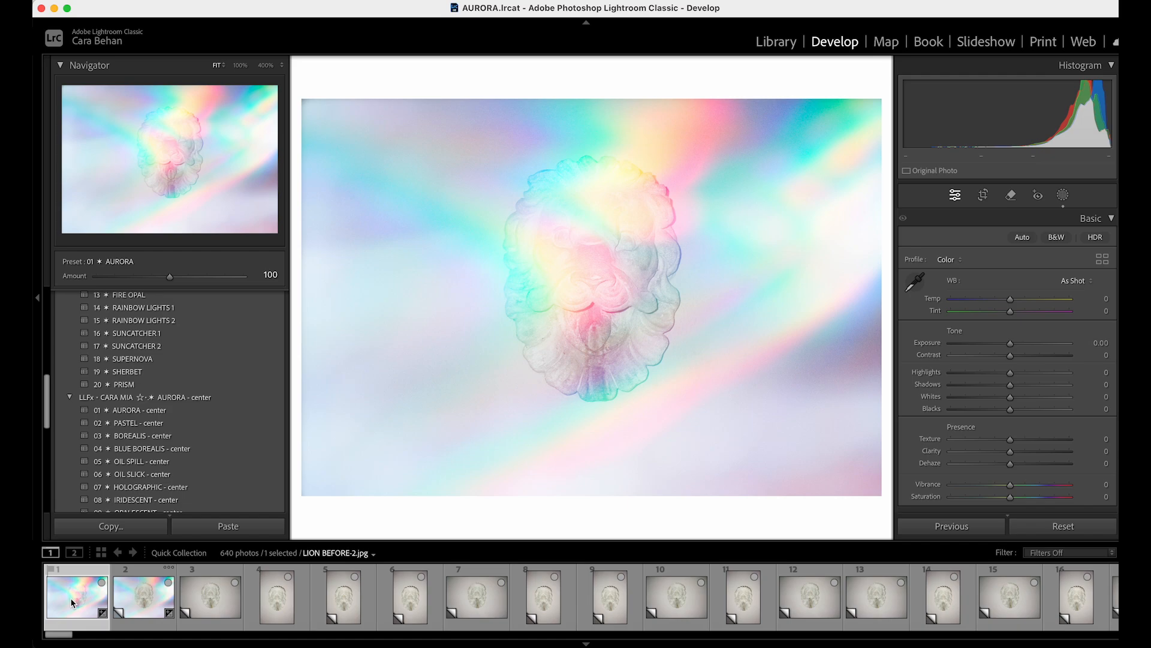
{"action": "left_click", "coordinate": [148, 599]}
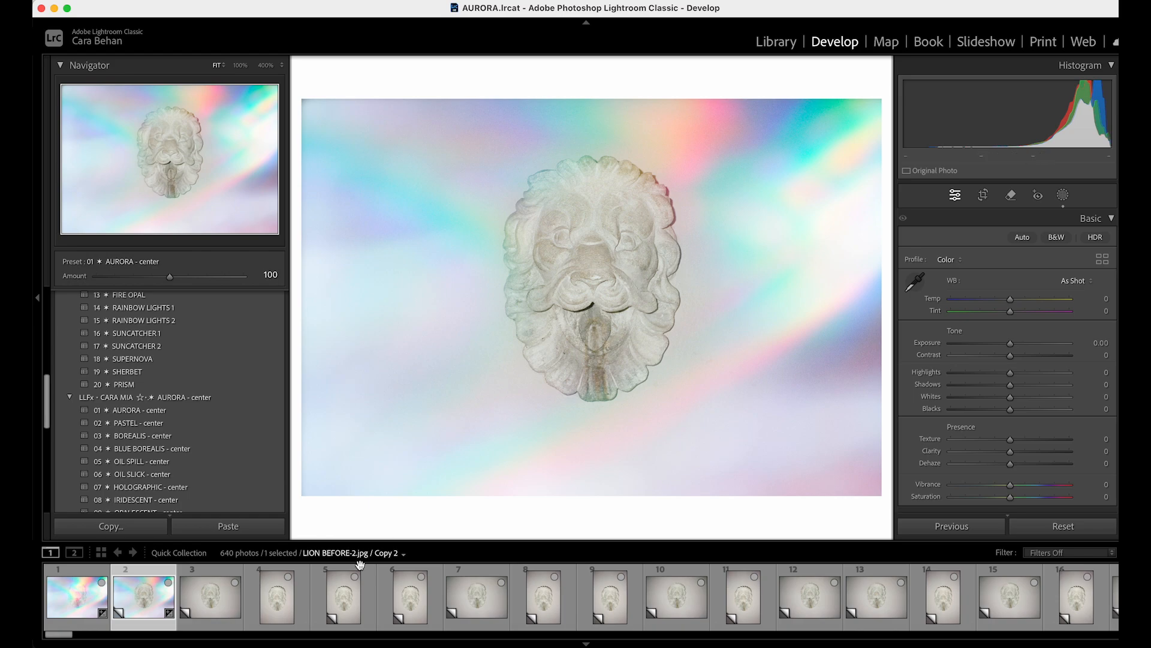
- Apply the 01 AURORA - left preset from the AURORA - left group to Copy 3 of the lion photo
{"action": "left_click", "coordinate": [217, 599]}
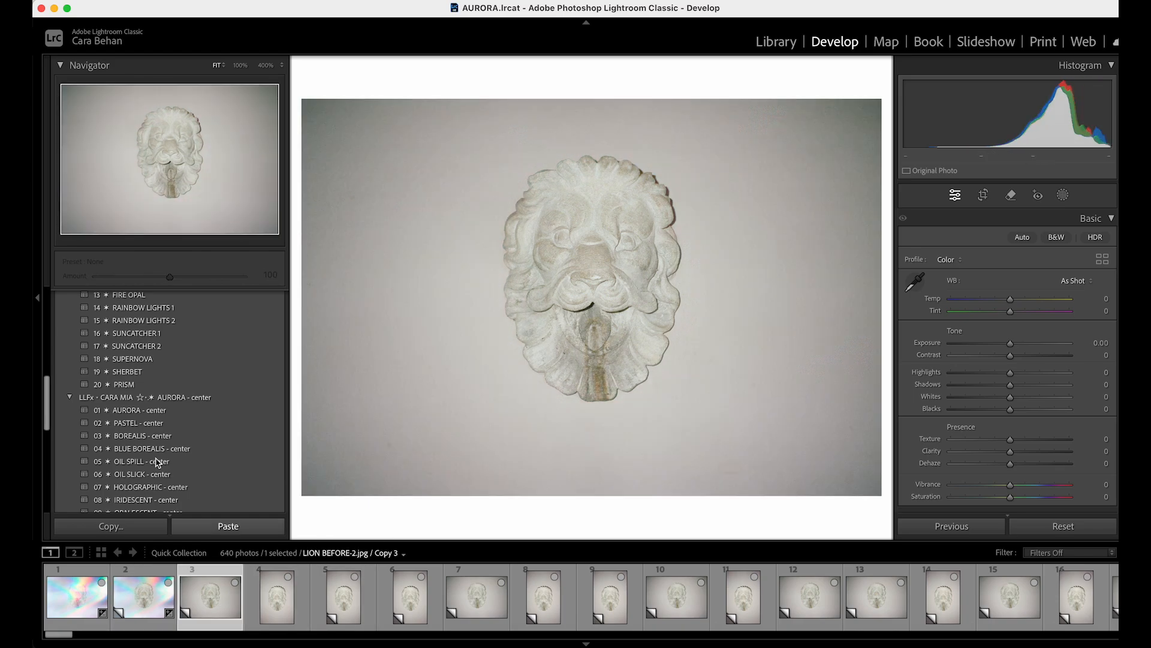
{"action": "left_click", "coordinate": [70, 397]}
{"action": "left_click", "coordinate": [70, 410]}
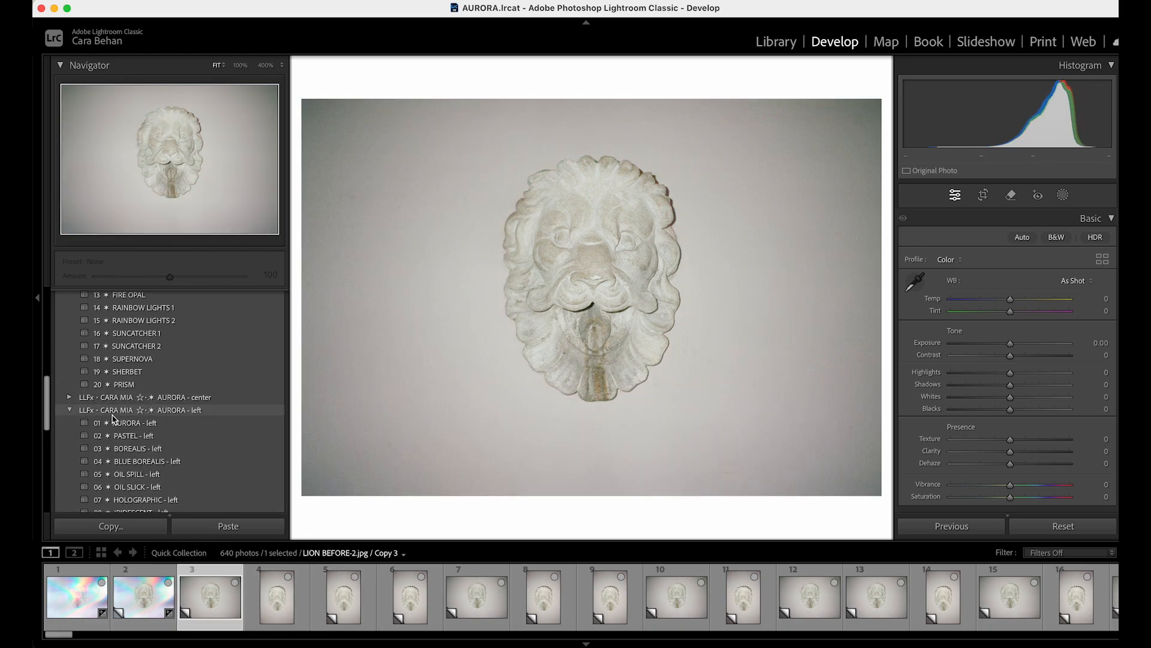
{"action": "left_click", "coordinate": [126, 424]}
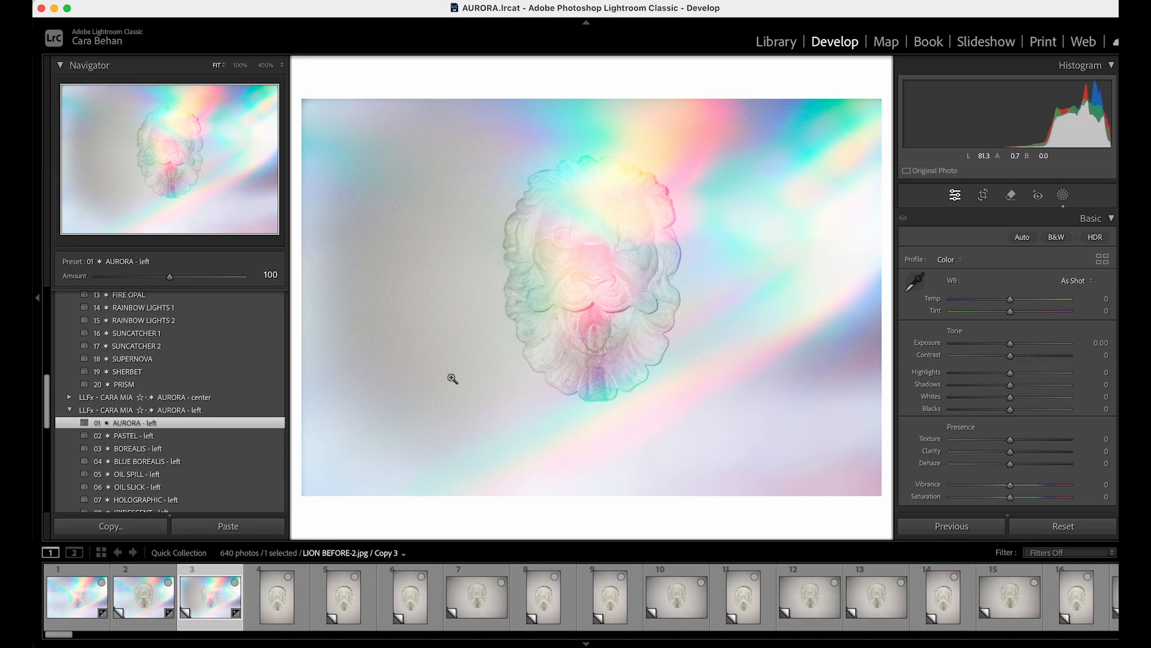
- Apply the 01 AURORA - right preset from the AURORA - right group to the seventh photo, the horizontal lion Copy 1
{"action": "left_click", "coordinate": [482, 598]}
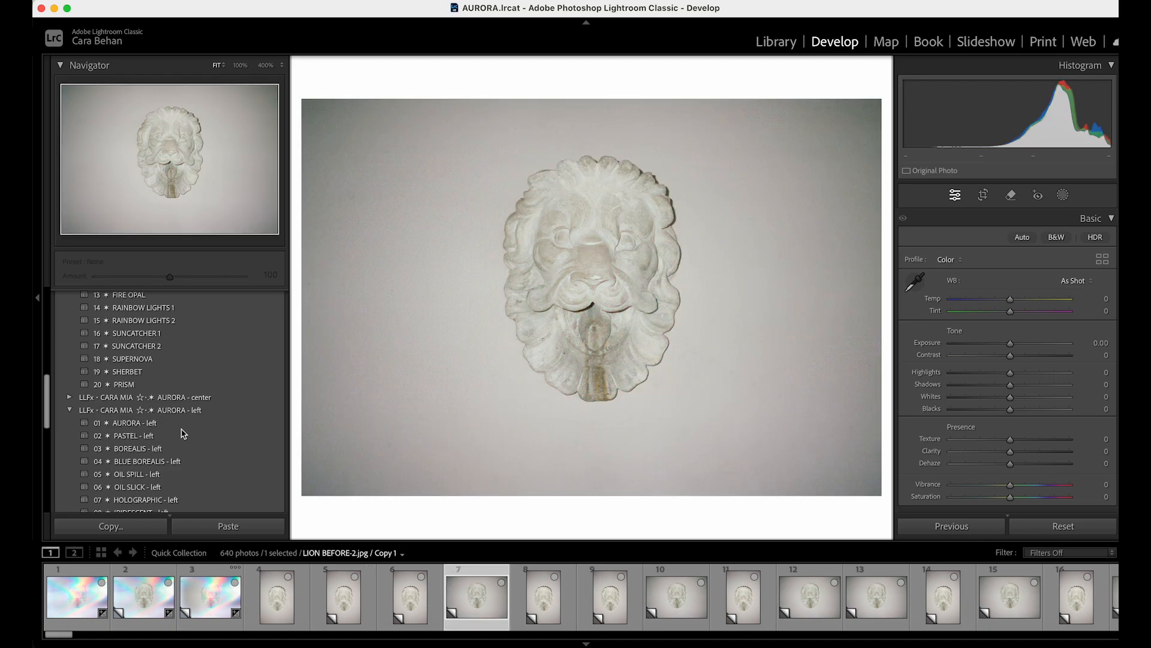
{"action": "left_click", "coordinate": [70, 411]}
{"action": "left_click", "coordinate": [69, 423]}
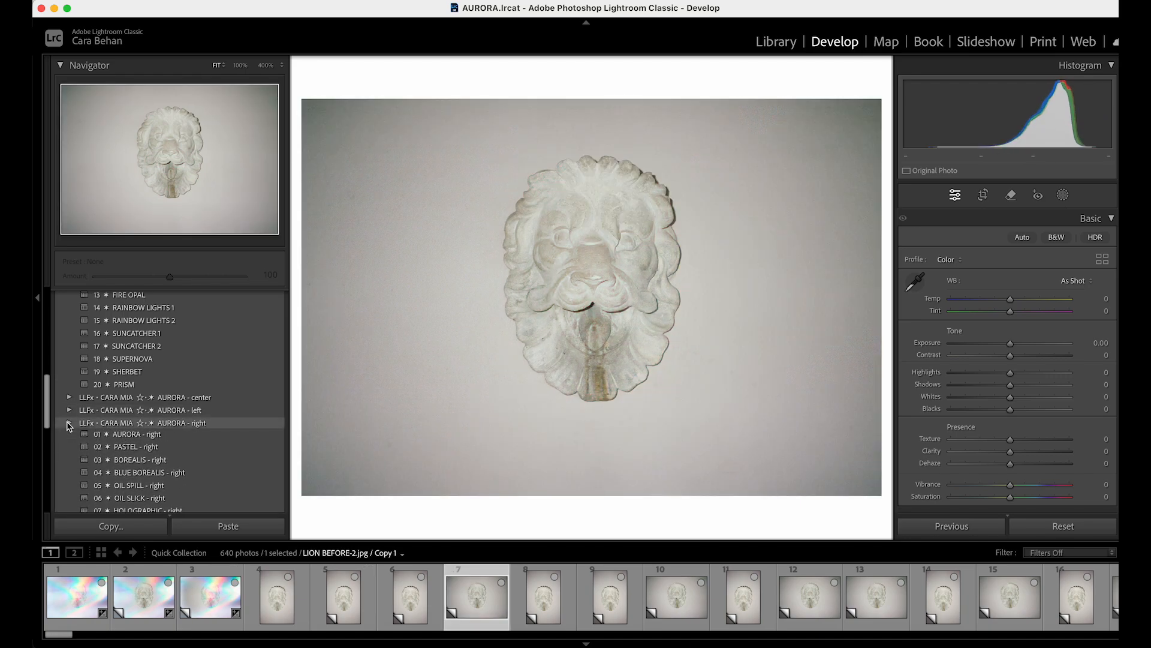
{"action": "left_click", "coordinate": [117, 436]}
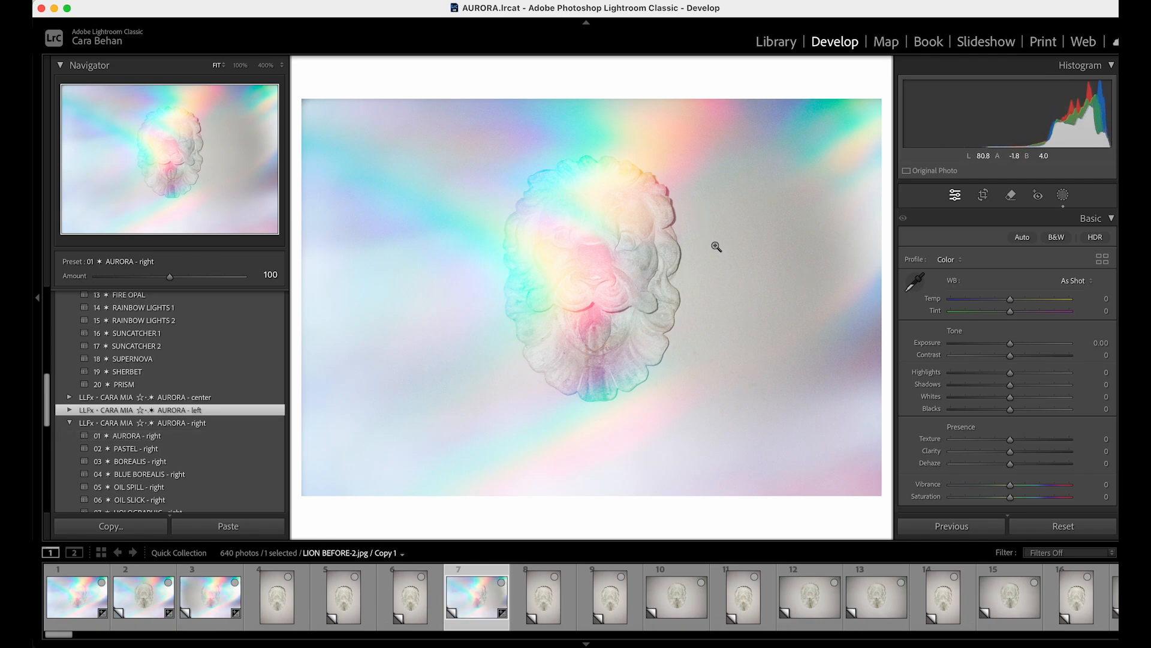
- Return to the first lion photo and collapse the AURORA - right and main AURORA preset groups
{"action": "left_click", "coordinate": [78, 600]}
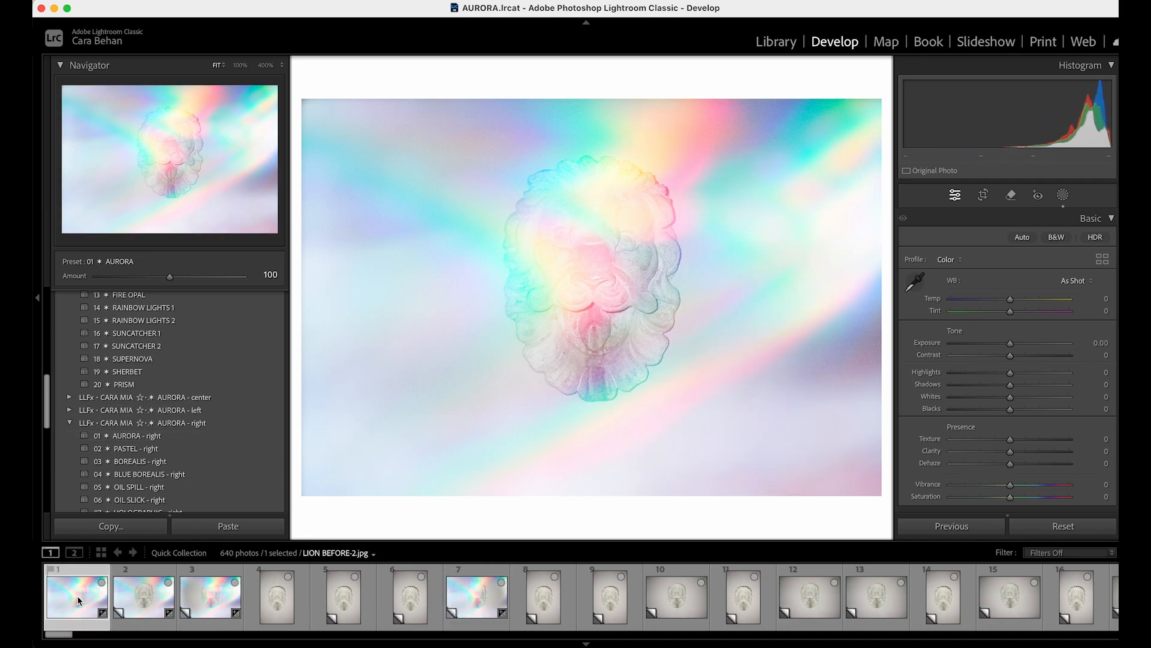
{"action": "left_click", "coordinate": [70, 422]}
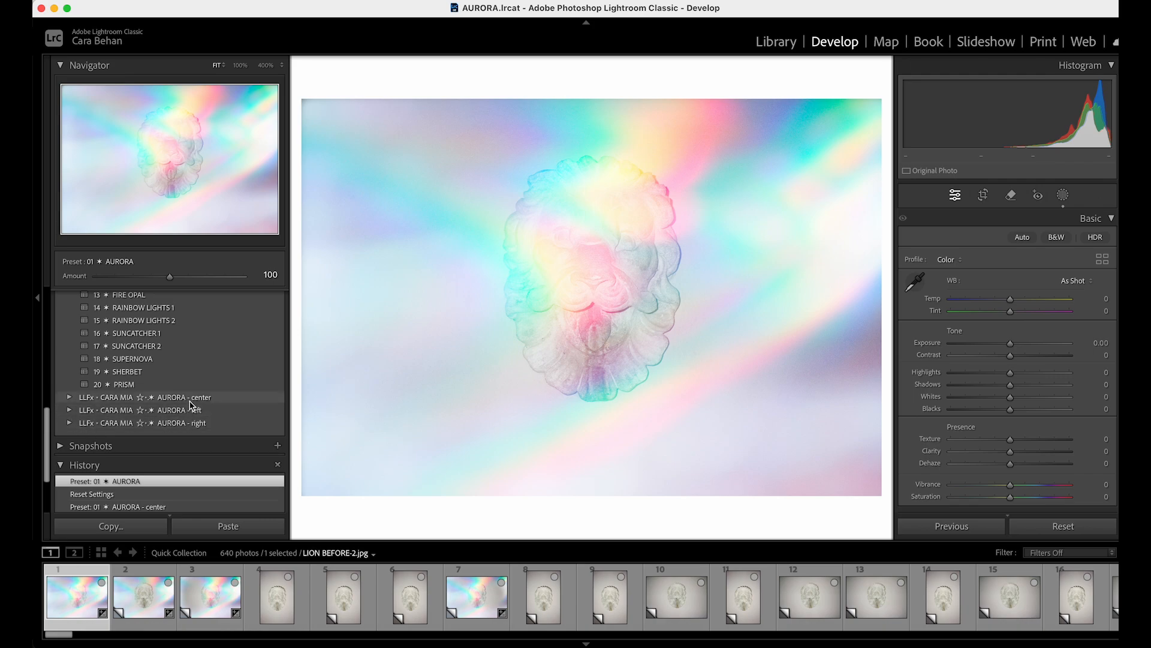
{"action": "scroll", "coordinate": [191, 406], "scroll_direction": "up", "scroll_amount": 10}
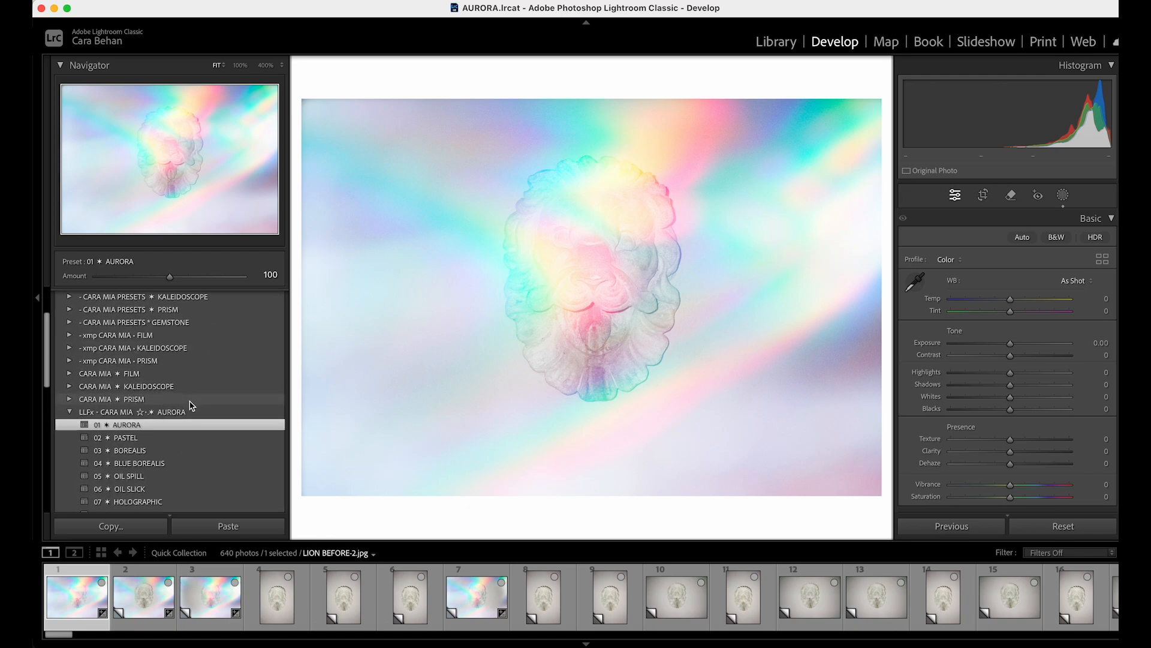
{"action": "left_click", "coordinate": [191, 411]}
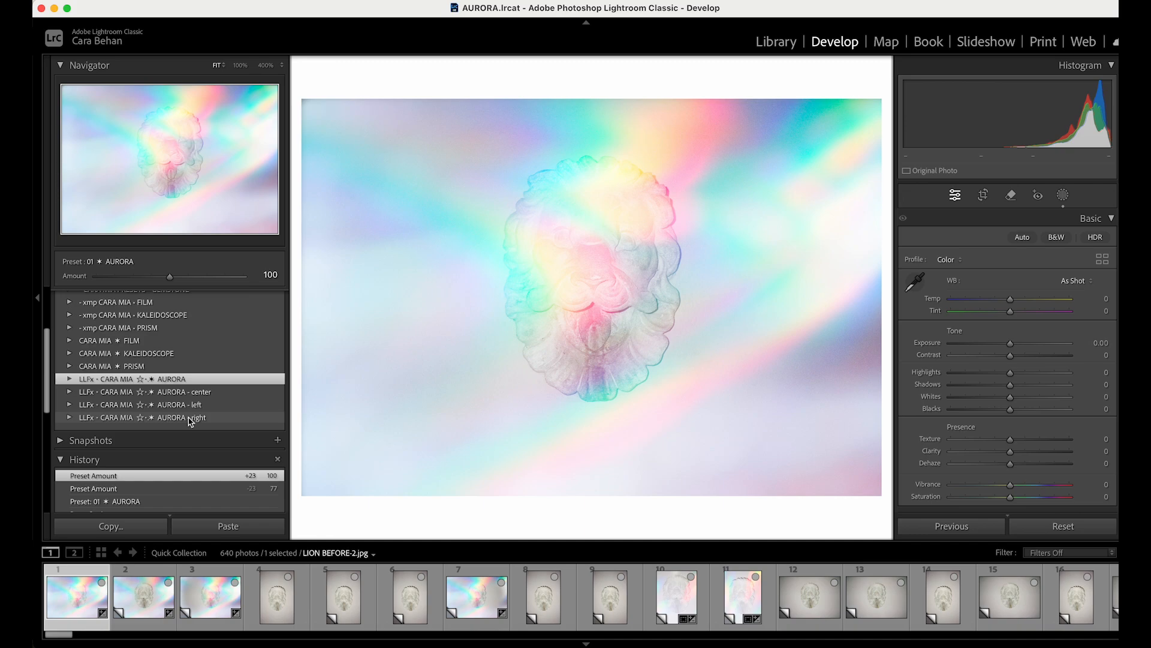
{"action": "left_click", "coordinate": [779, 43]}
{"action": "left_click", "coordinate": [249, 531]}
{"action": "scroll", "coordinate": [483, 380], "scroll_direction": "down", "scroll_amount": 20}
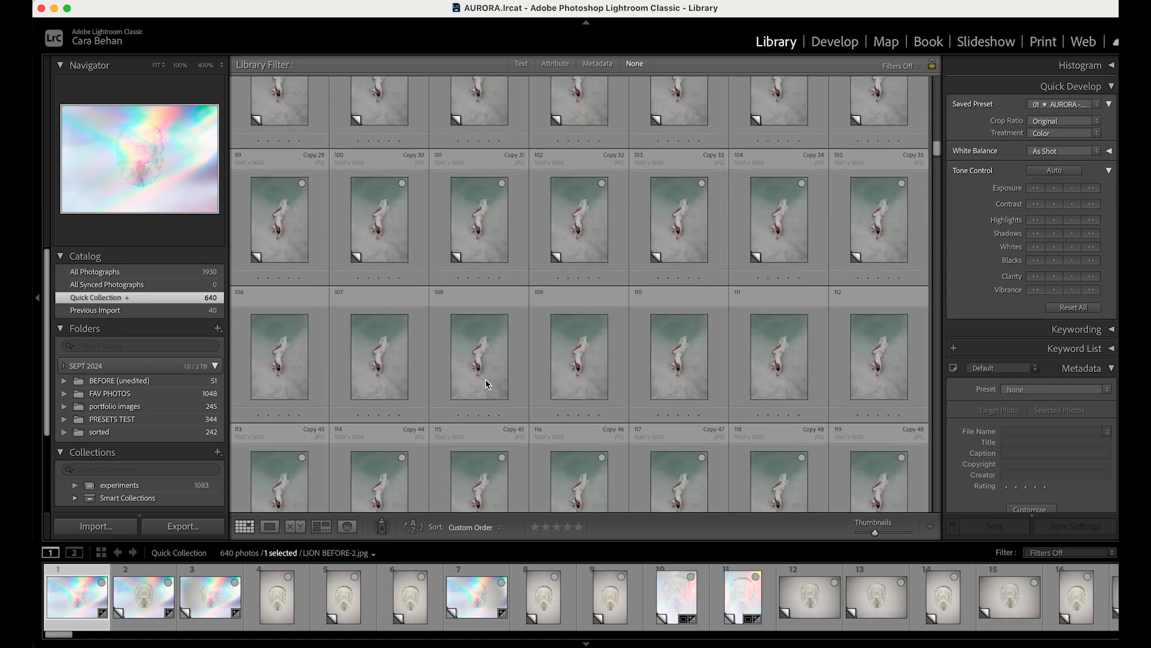
{"action": "scroll", "coordinate": [486, 383], "scroll_direction": "down", "scroll_amount": 20}
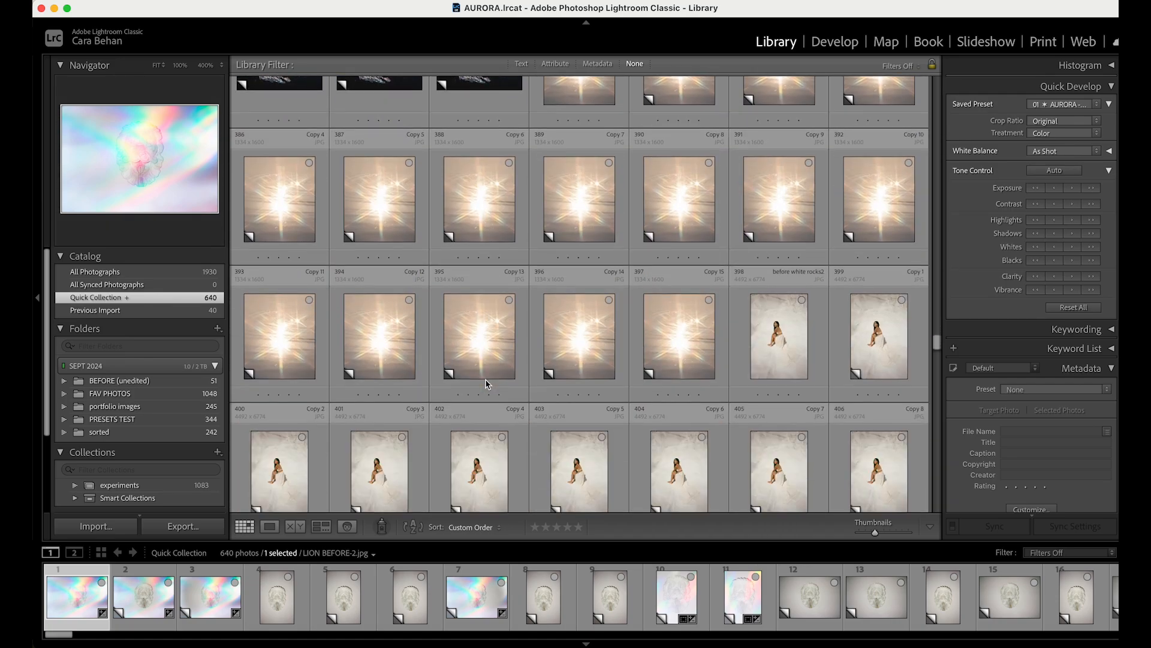
{"action": "scroll", "coordinate": [486, 381], "scroll_direction": "down", "scroll_amount": 1}
{"action": "scroll", "coordinate": [485, 379], "scroll_direction": "up", "scroll_amount": 1}
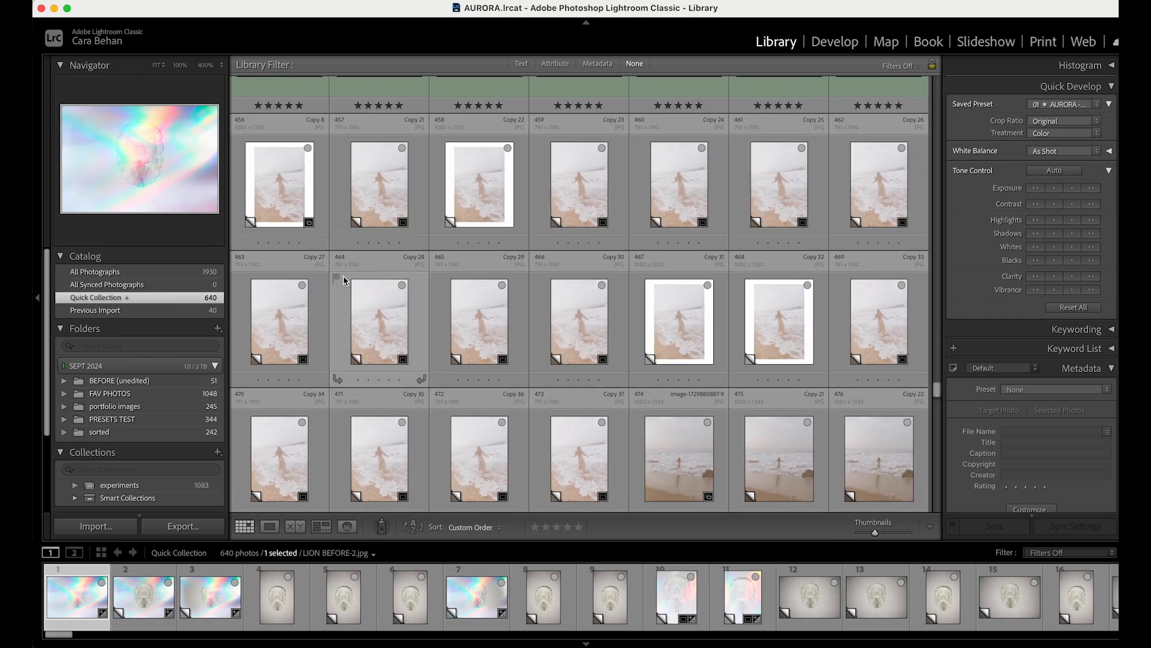
{"action": "double_click", "coordinate": [285, 330]}
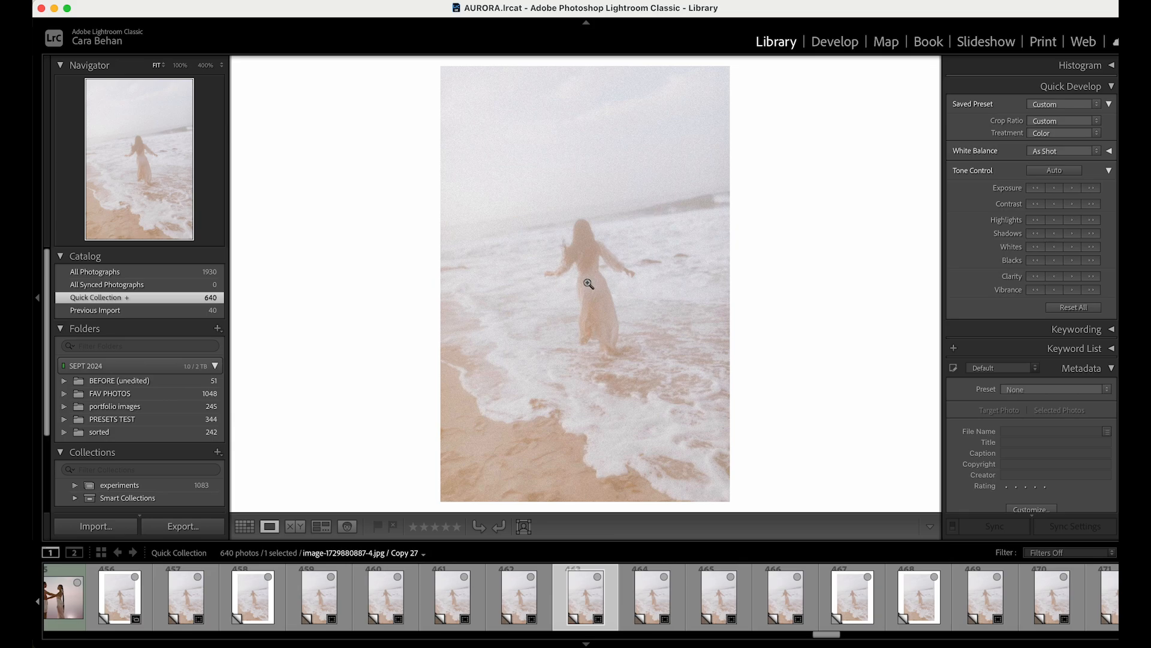
- Apply the 03 BOREALIS preset from the AURORA group to the beach photo in Develop and compare before and after
{"action": "left_click", "coordinate": [837, 42]}
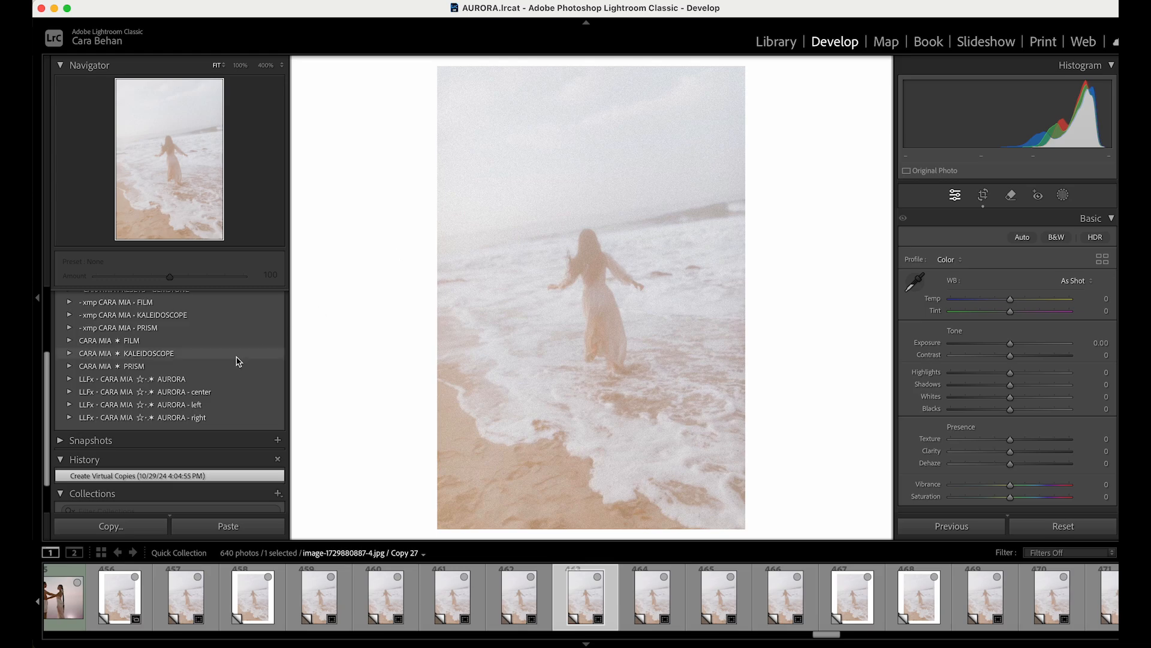
{"action": "left_click", "coordinate": [69, 379]}
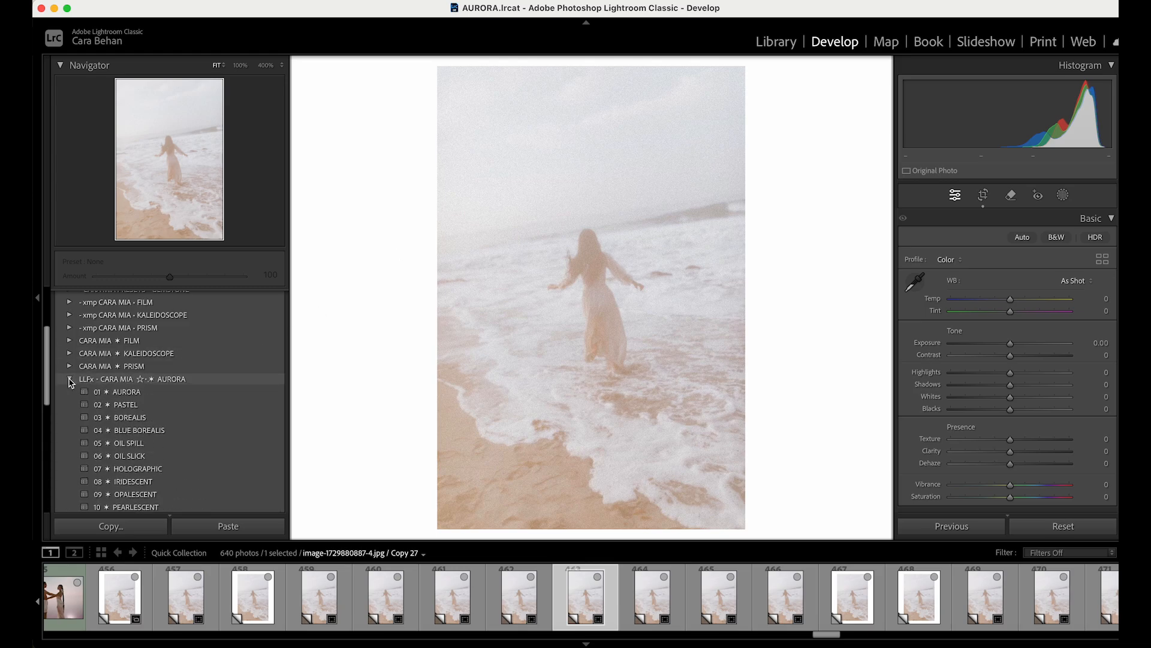
{"action": "left_click", "coordinate": [141, 418]}
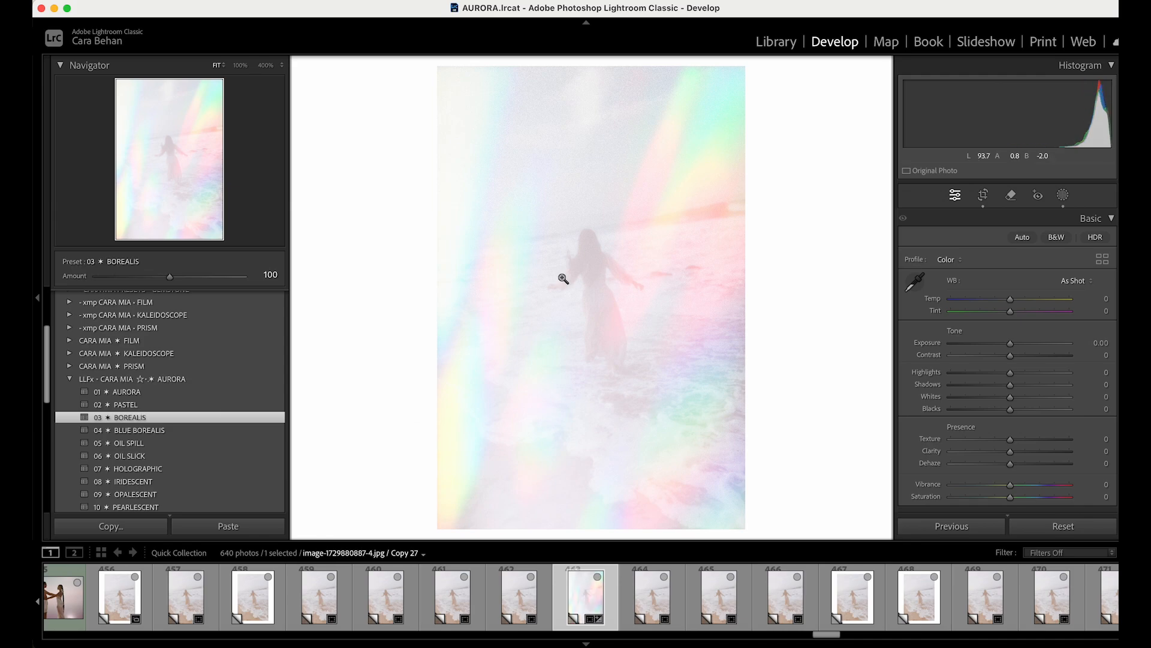
{"action": "key", "text": "backslash"}
{"action": "key", "text": "backslash"}
{"action": "key", "text": "backslash"}
{"action": "key", "text": "backslash"}
- Subtract a radial gradient with feather 0, placed around the woman, from the Blue Channel mask
{"action": "left_click", "coordinate": [1065, 195]}
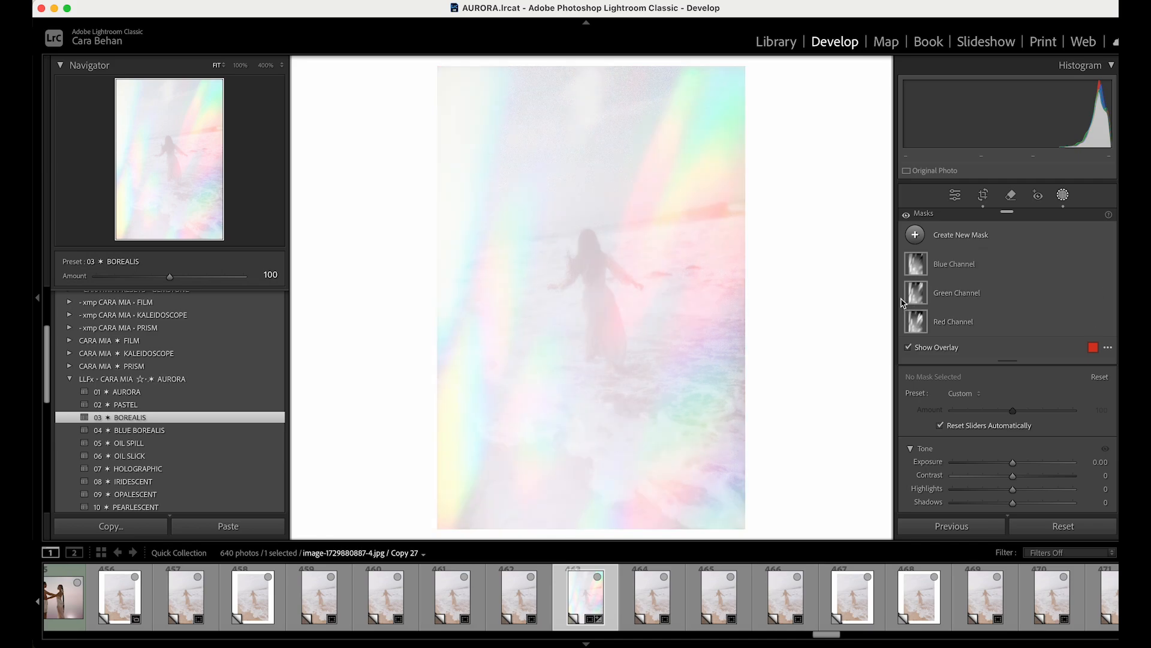
{"action": "left_click", "coordinate": [915, 270]}
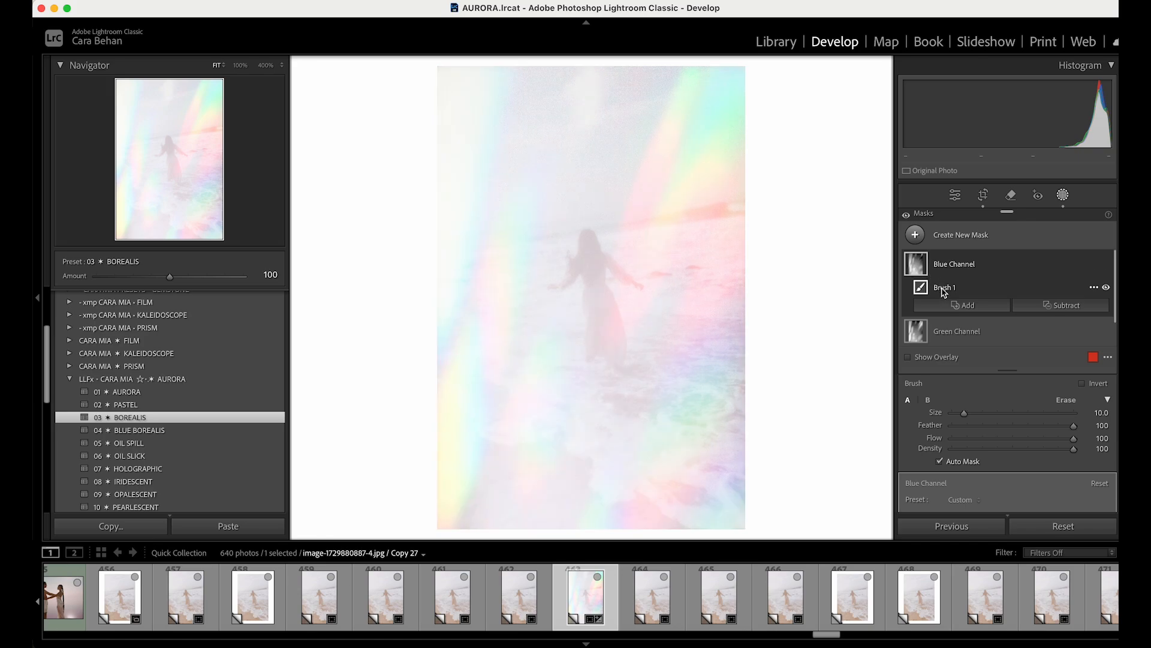
{"action": "left_click", "coordinate": [1067, 307]}
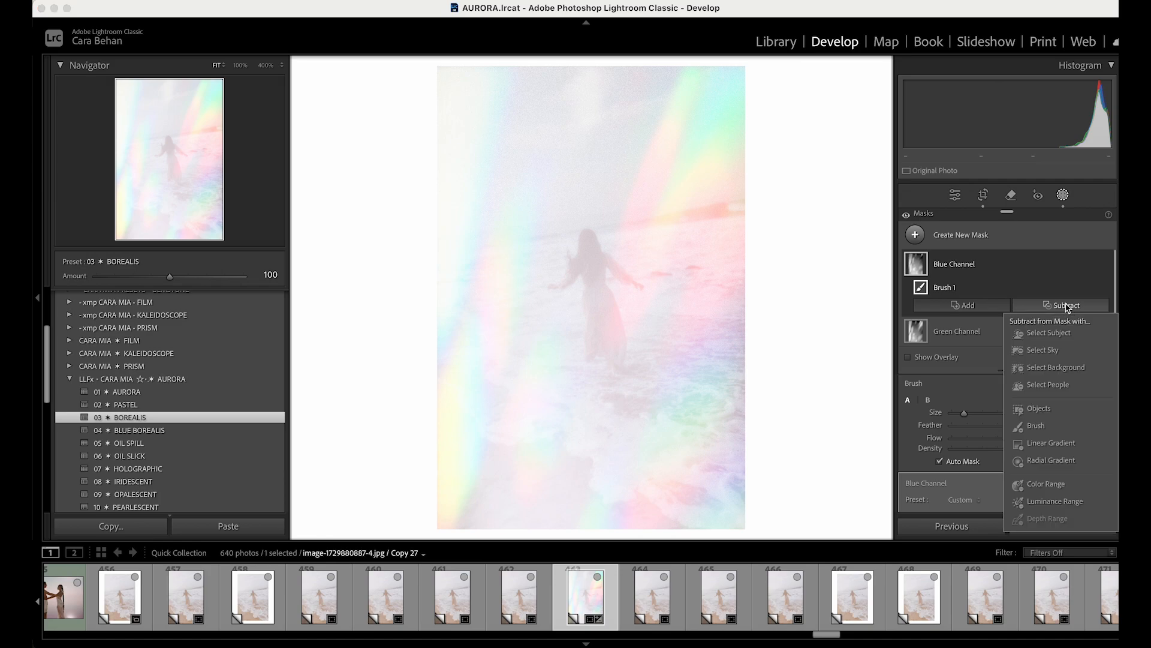
{"action": "left_click", "coordinate": [1034, 462]}
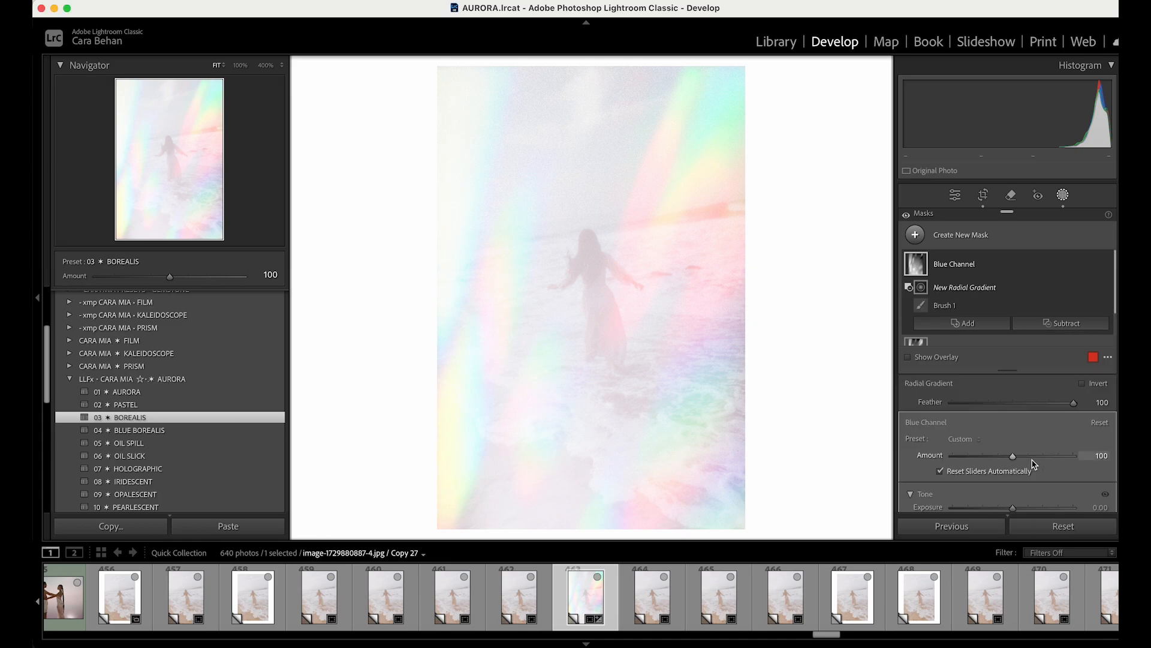
{"action": "left_click_drag", "start_coordinate": [1073, 403], "coordinate": [945, 406]}
{"action": "left_click_drag", "start_coordinate": [595, 323], "coordinate": [658, 391]}
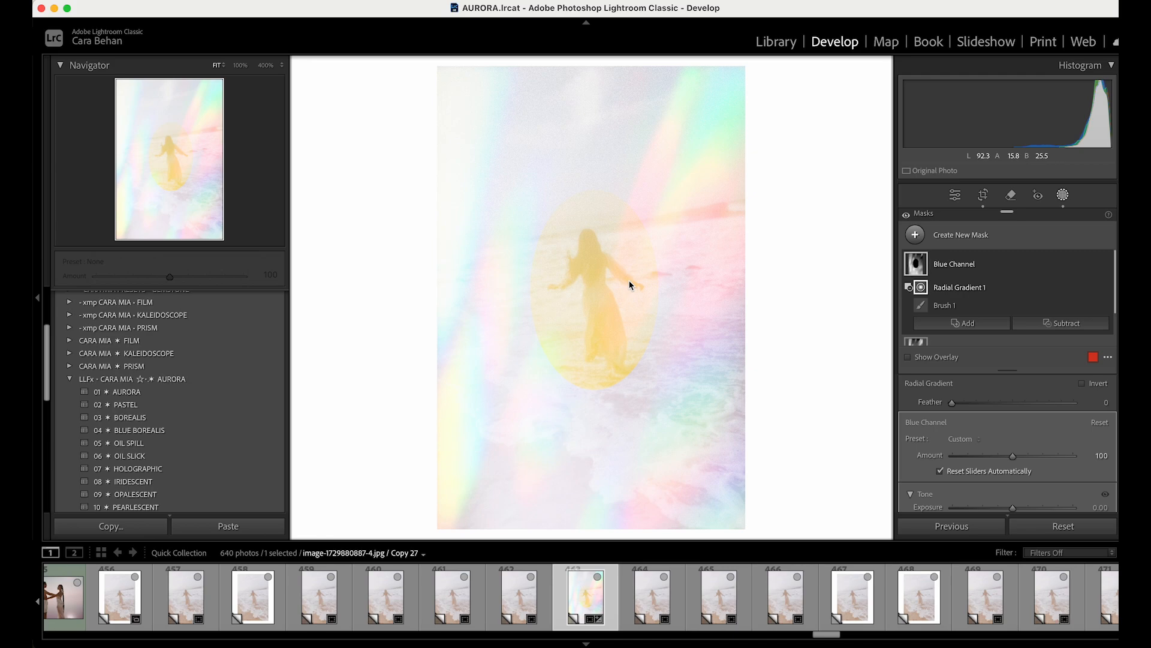
- Compare the subtracted radial gradient's feather at 100 and 0, and leave it at 100
{"action": "left_click_drag", "start_coordinate": [952, 402], "coordinate": [1076, 420]}
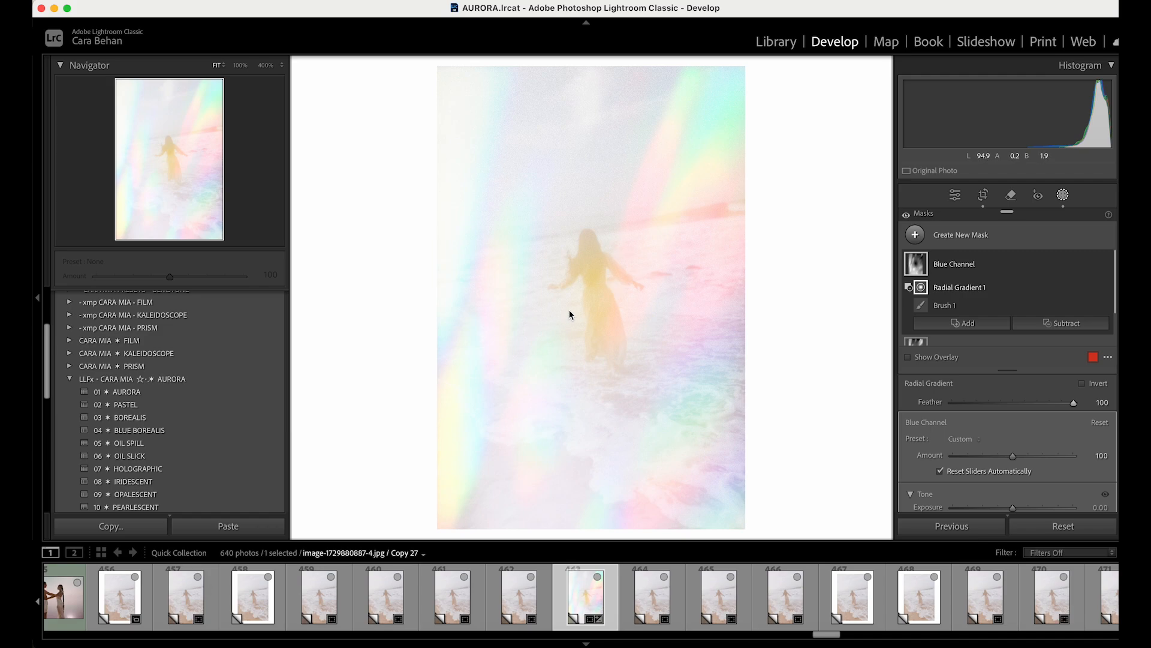
{"action": "left_click_drag", "start_coordinate": [1083, 405], "coordinate": [954, 402]}
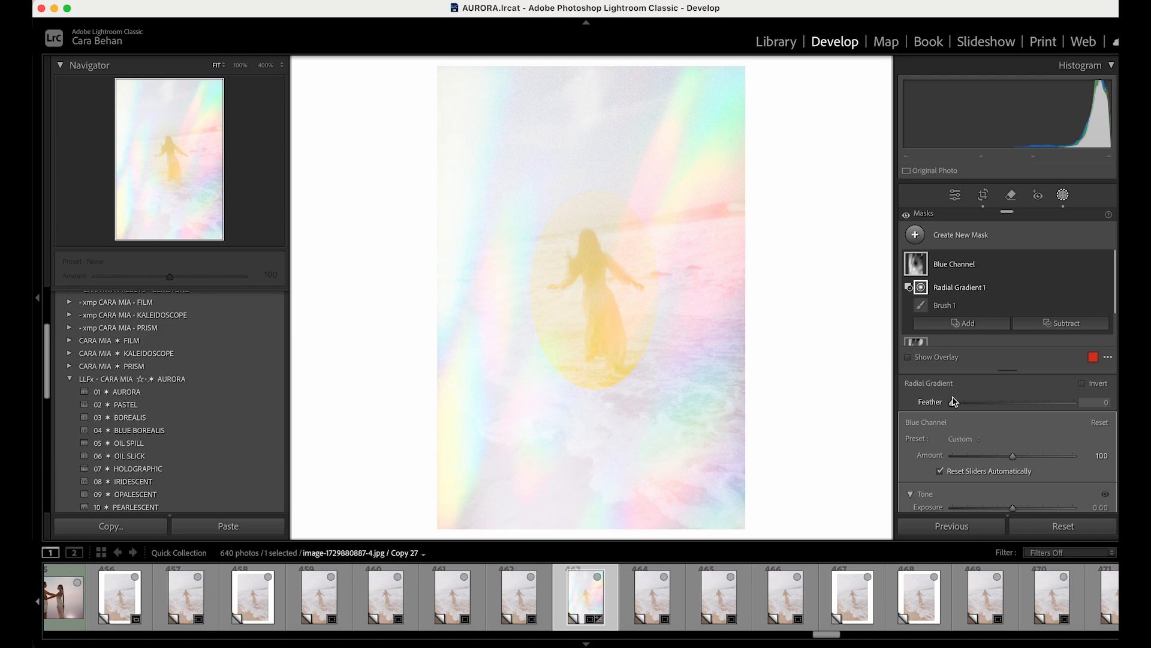
{"action": "double_click", "coordinate": [954, 402]}
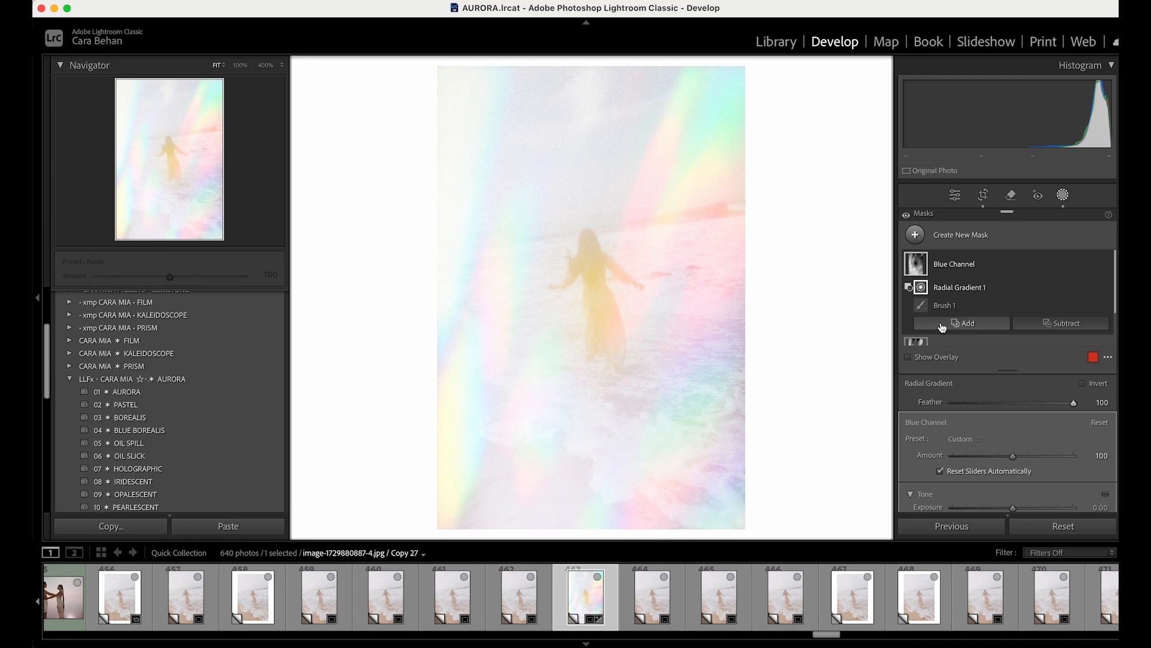
- Duplicate Radial Gradient 1 from the Blue Channel mask and move the copy into the Green Channel mask
{"action": "left_click", "coordinate": [1094, 289]}
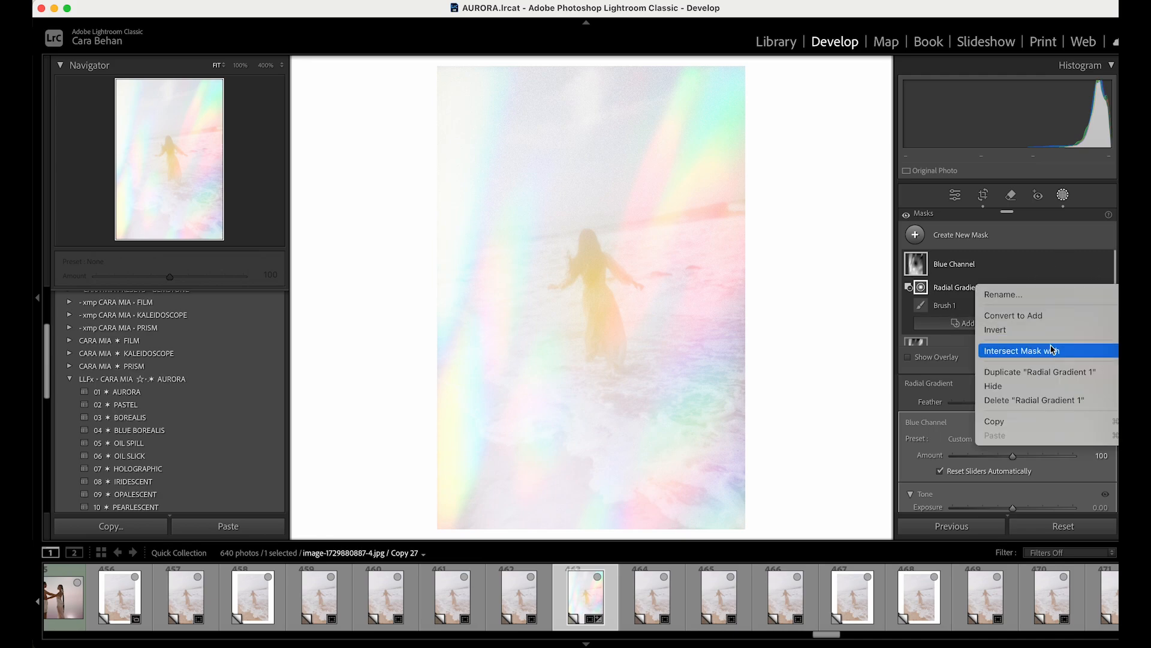
{"action": "left_click", "coordinate": [1044, 372]}
{"action": "mouse_move", "coordinate": [1044, 286]}
{"action": "left_mouse_down"}
{"action": "mouse_move", "coordinate": [997, 277]}
{"action": "mouse_move", "coordinate": [1008, 300]}
{"action": "left_mouse_up"}
{"action": "left_click", "coordinate": [993, 308]}
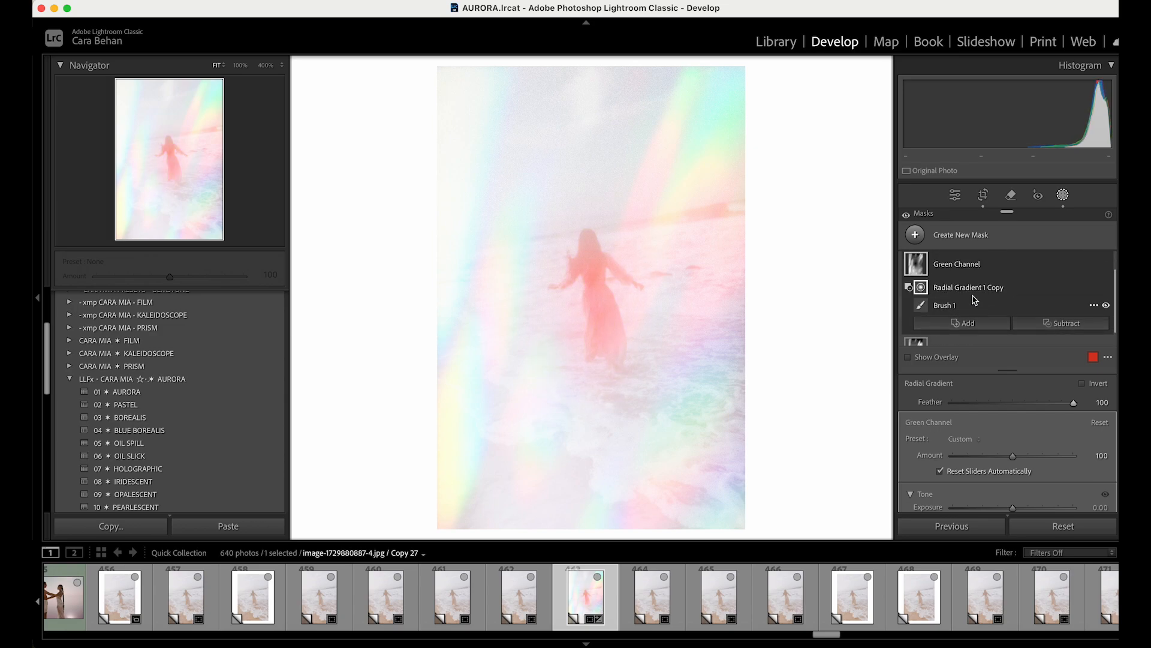
- Duplicate the Green Channel mask's radial gradient and move the new copy into the Red Channel mask
{"action": "left_click", "coordinate": [1094, 287]}
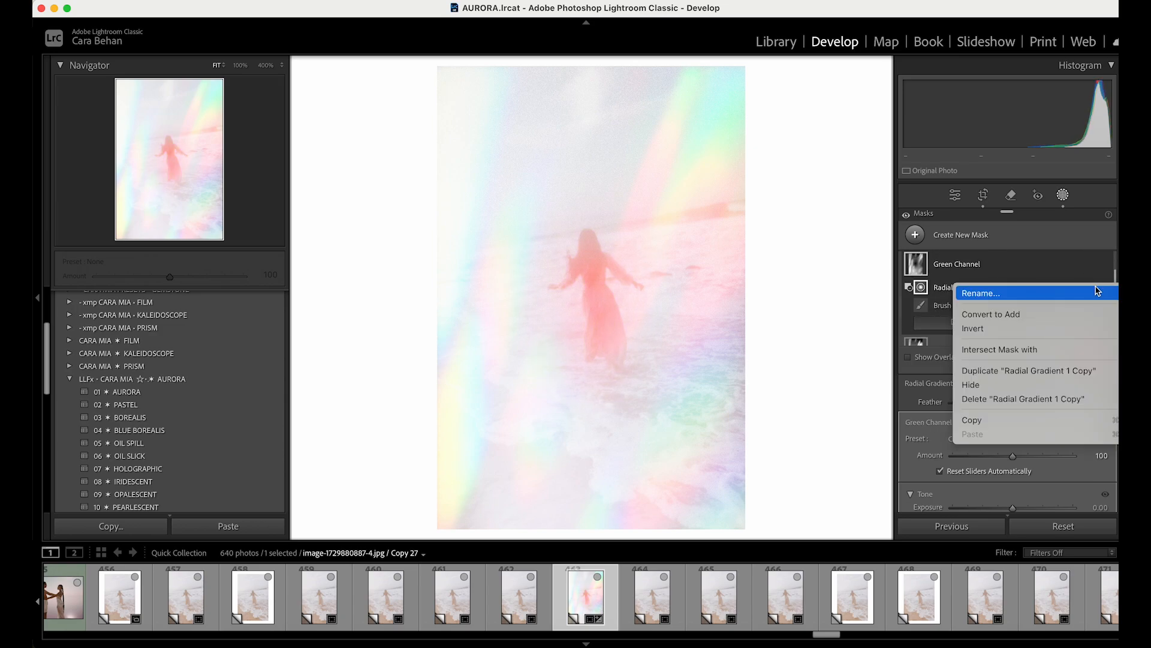
{"action": "left_click", "coordinate": [1028, 370]}
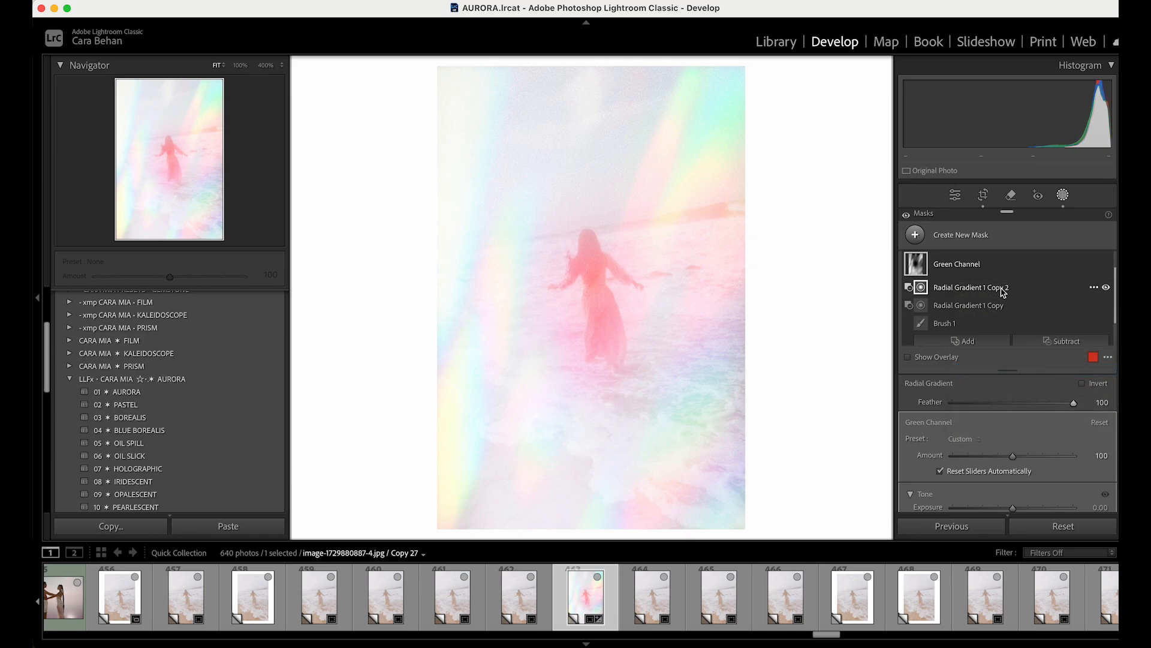
{"action": "mouse_move", "coordinate": [1005, 290]}
{"action": "left_mouse_down"}
{"action": "mouse_move", "coordinate": [1027, 310]}
{"action": "mouse_move", "coordinate": [1010, 328]}
{"action": "left_mouse_up"}
{"action": "scroll", "coordinate": [1009, 327], "scroll_direction": "down", "scroll_amount": 1}
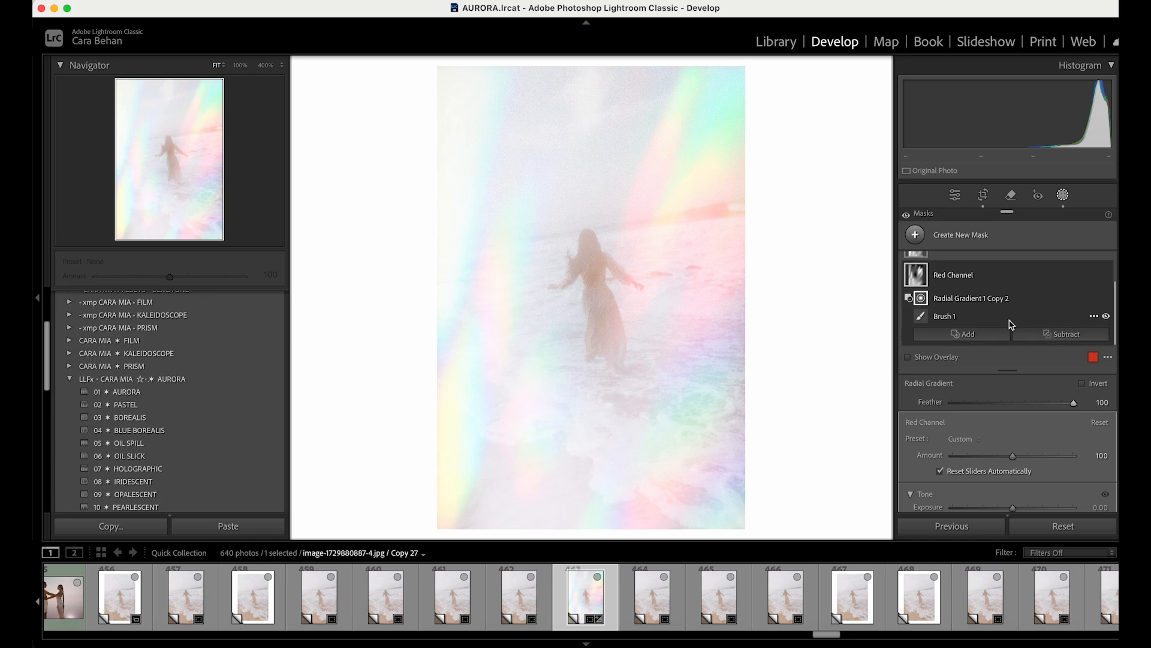
- Check the components of the Green and Blue Channel masks and leave masking
{"action": "scroll", "coordinate": [1009, 325], "scroll_direction": "up", "scroll_amount": 3}
{"action": "left_click", "coordinate": [911, 299]}
{"action": "scroll", "coordinate": [963, 291], "scroll_direction": "up", "scroll_amount": 2}
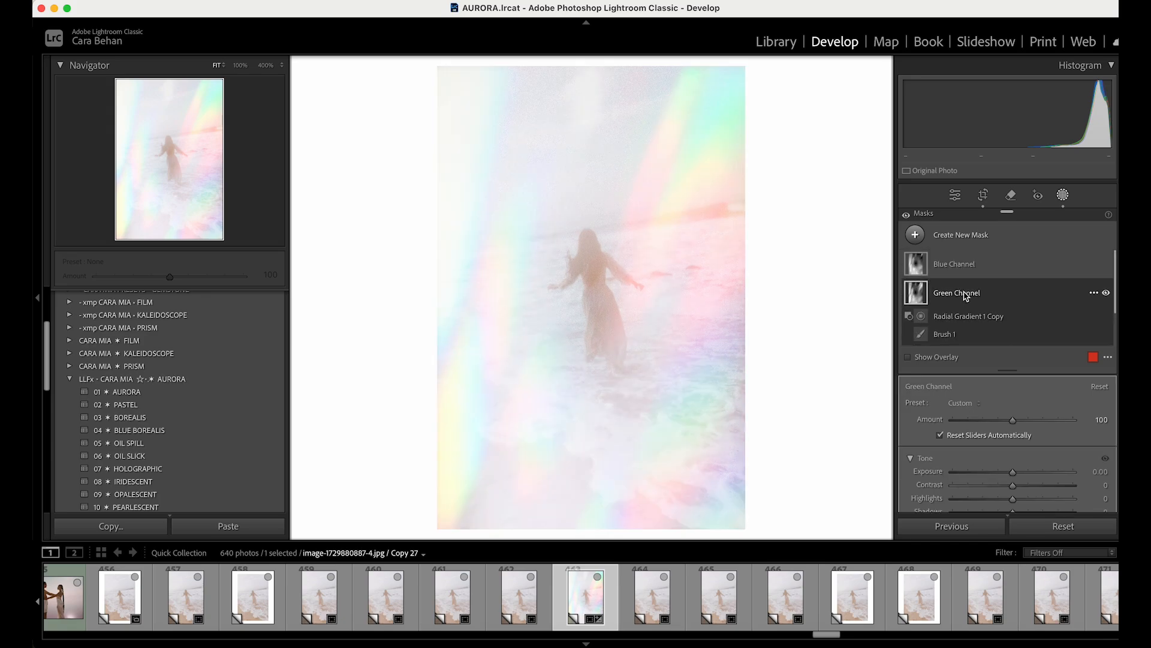
{"action": "left_click", "coordinate": [940, 276]}
{"action": "scroll", "coordinate": [971, 287], "scroll_direction": "down", "scroll_amount": 3}
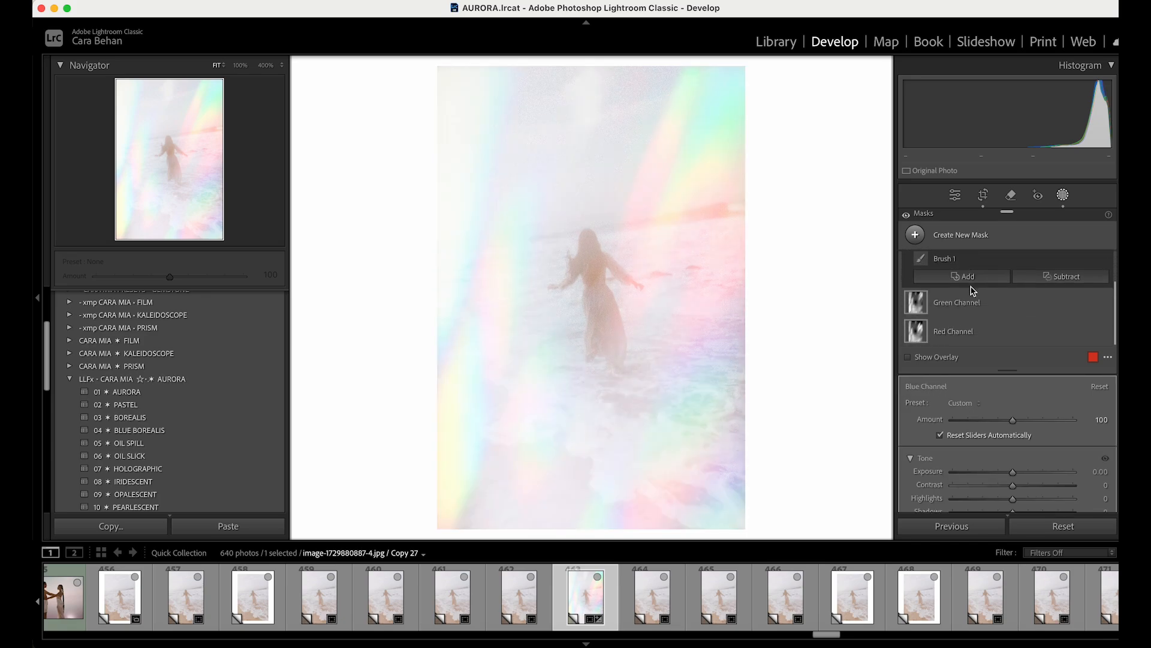
{"action": "scroll", "coordinate": [973, 291], "scroll_direction": "up", "scroll_amount": 3}
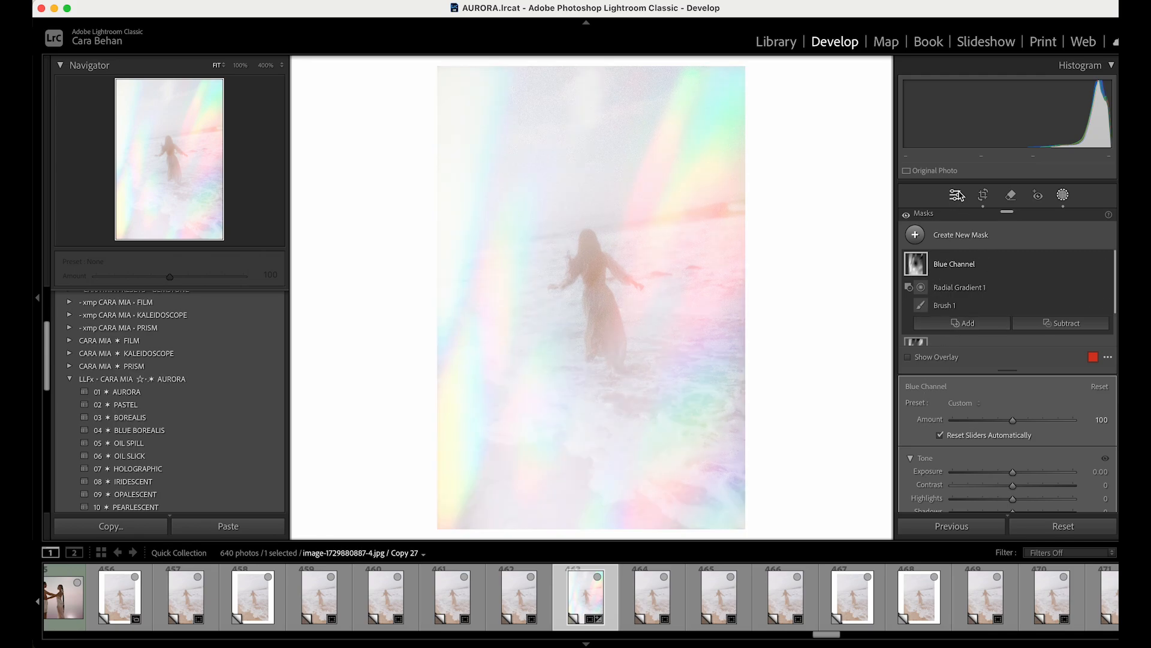
{"action": "left_click", "coordinate": [958, 195]}
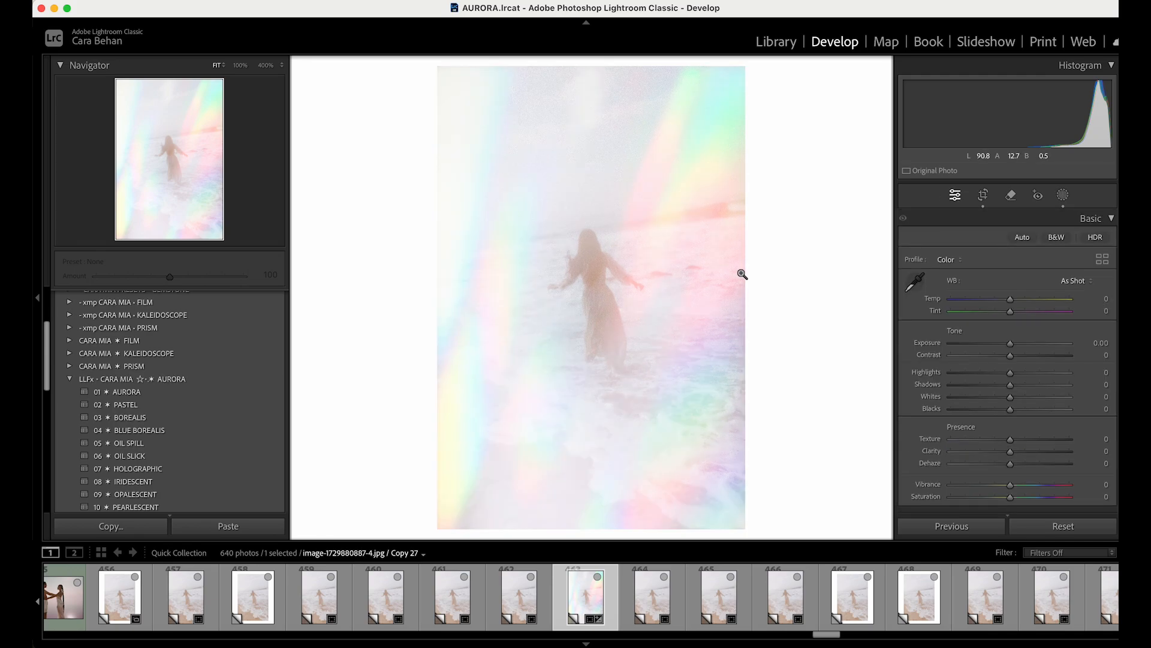
- Compare the masked beach photo before and after the edits
{"action": "key", "text": "backslash"}
{"action": "key", "text": "backslash"}
{"action": "key", "text": "backslash"}
{"action": "key", "text": "backslash"}
- Apply the 03 BOREALIS preset from the AURORA group to Copy 28 of the beach photo
{"action": "left_click", "coordinate": [653, 597]}
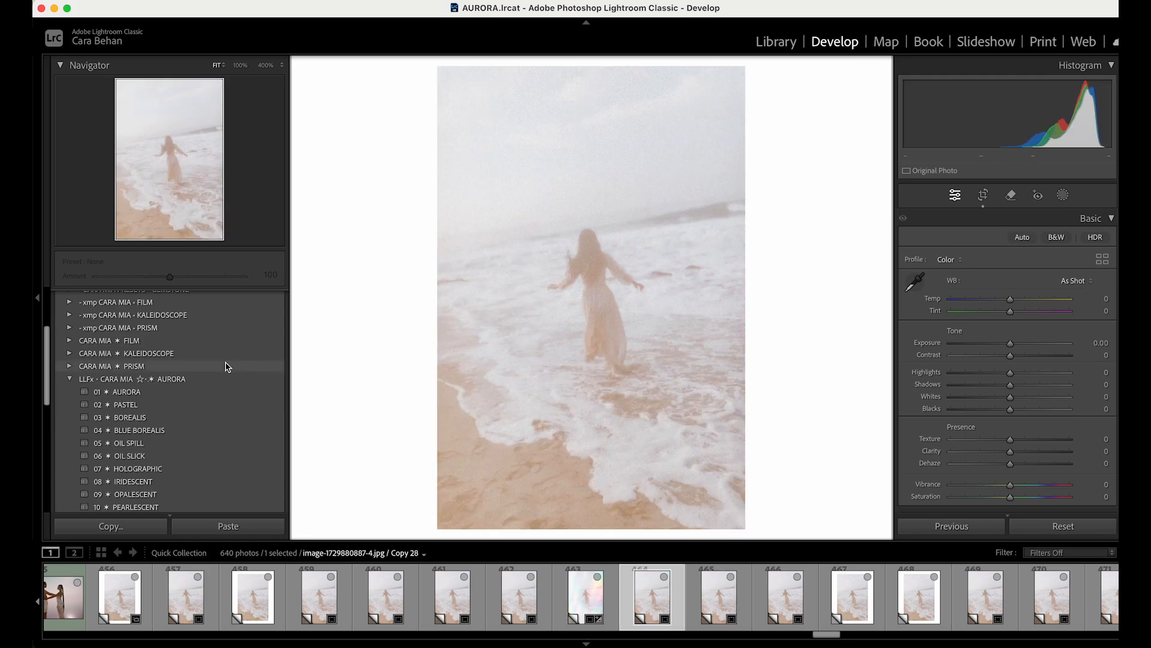
{"action": "left_click", "coordinate": [165, 394]}
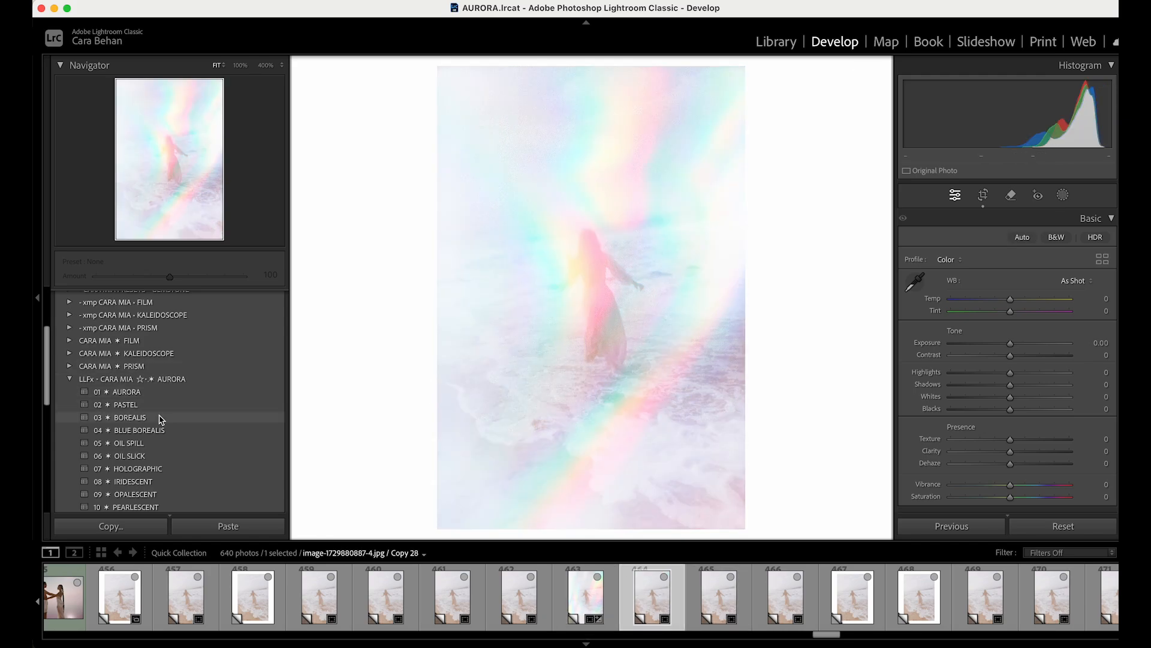
{"action": "left_click", "coordinate": [162, 419]}
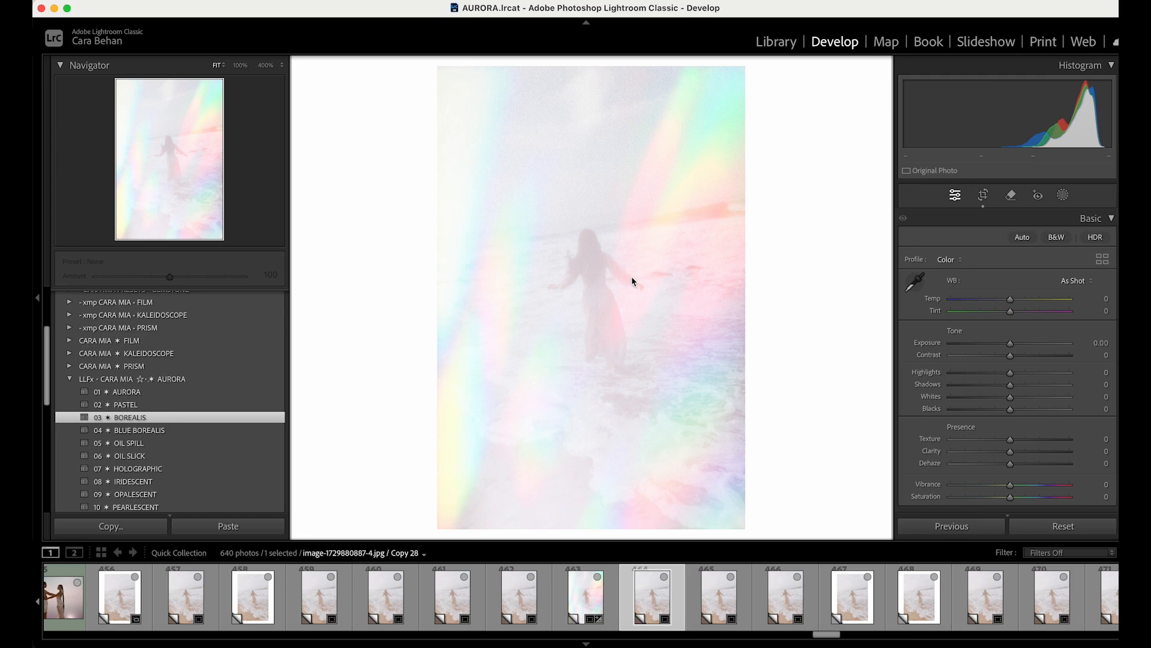
- Compare the masked beach photo Copy 27 with the unmasked Copy 28
{"action": "left_click", "coordinate": [583, 601]}
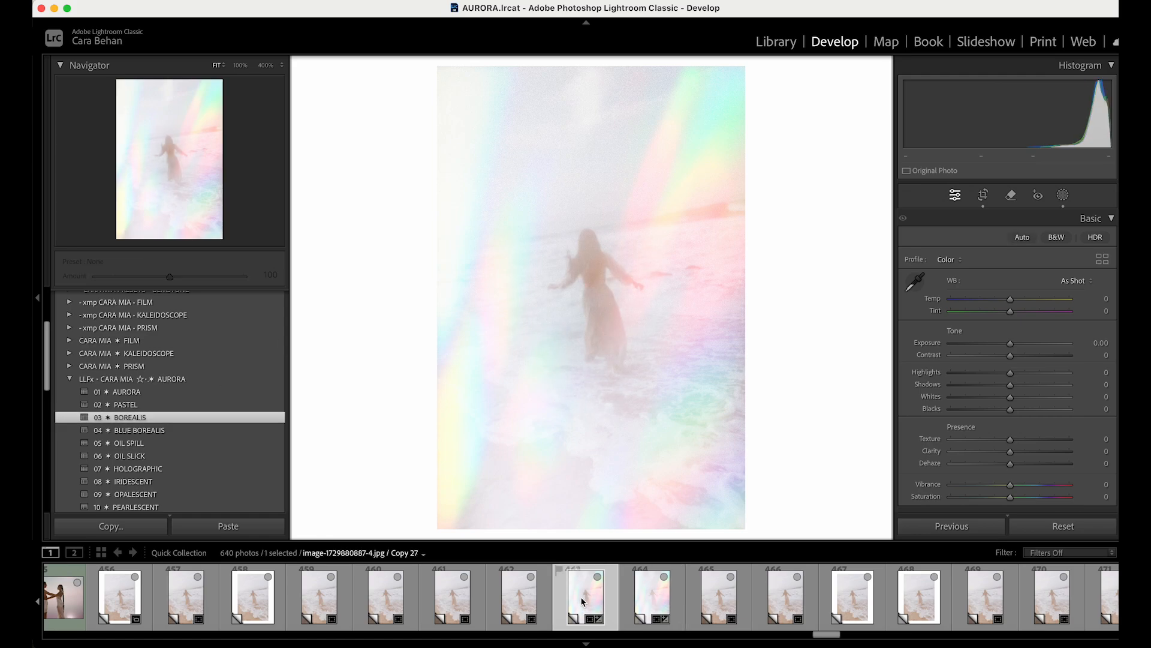
{"action": "left_click", "coordinate": [650, 595]}
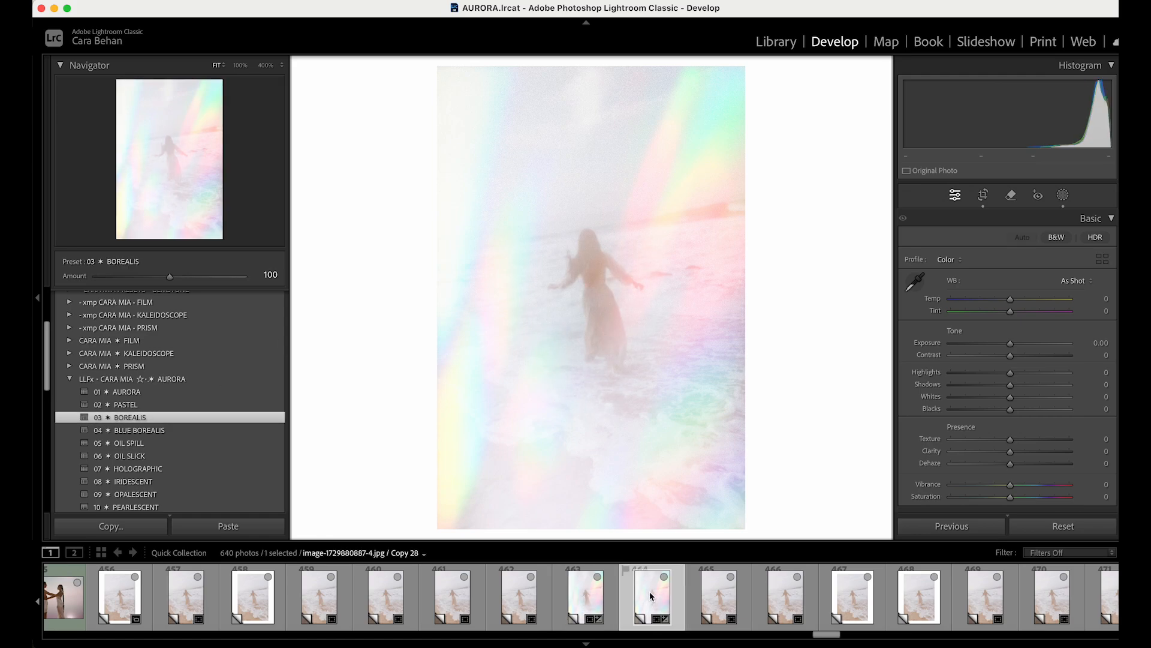
{"action": "left_click", "coordinate": [586, 591]}
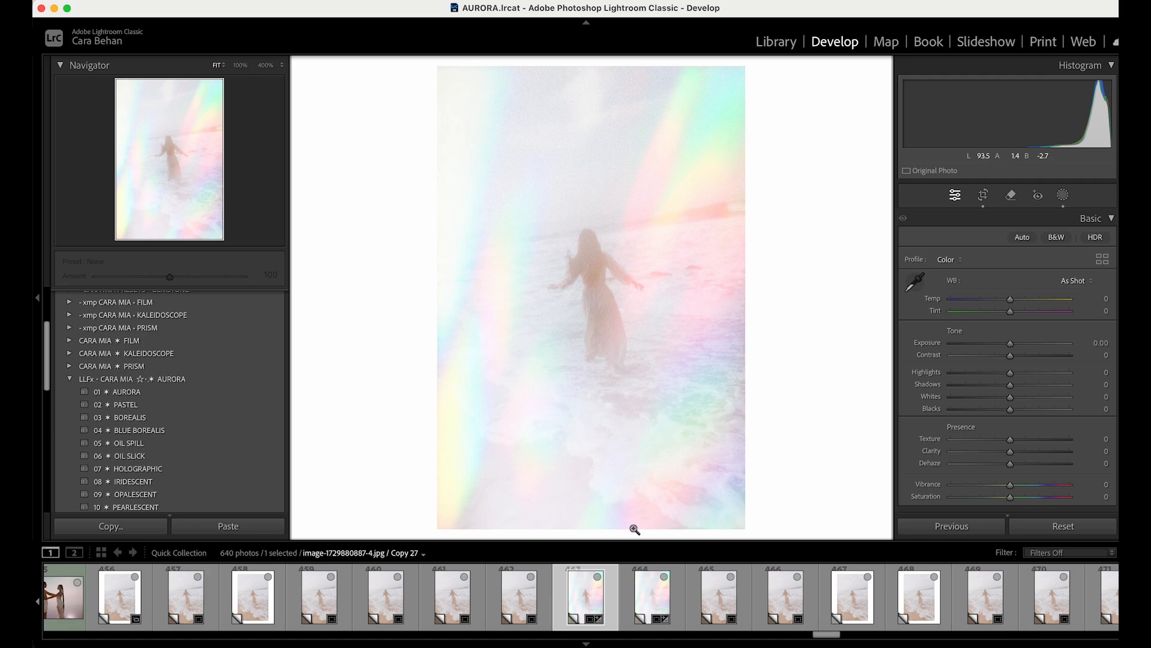
{"action": "left_click", "coordinate": [652, 596]}
{"action": "left_click", "coordinate": [590, 602]}
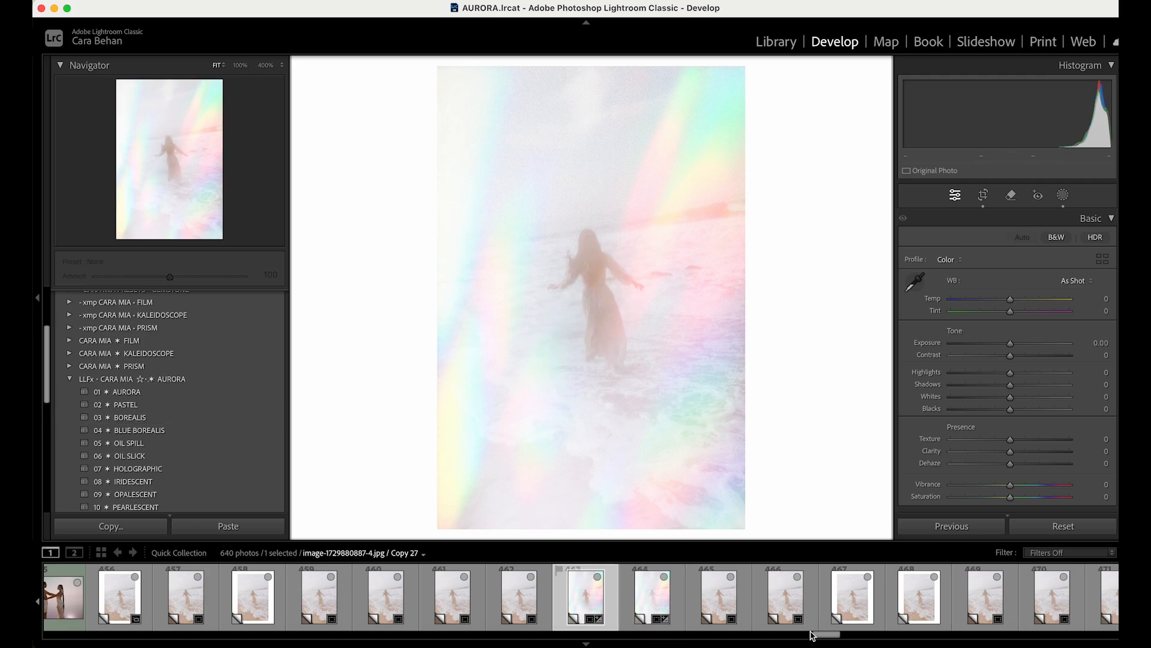
- Find the photos of the woman riding a horse in the water and open Copy 24 of Odylne Unicorn ETC-2_websize.jpg
{"action": "scroll", "coordinate": [845, 619], "scroll_direction": "down", "scroll_amount": 10}
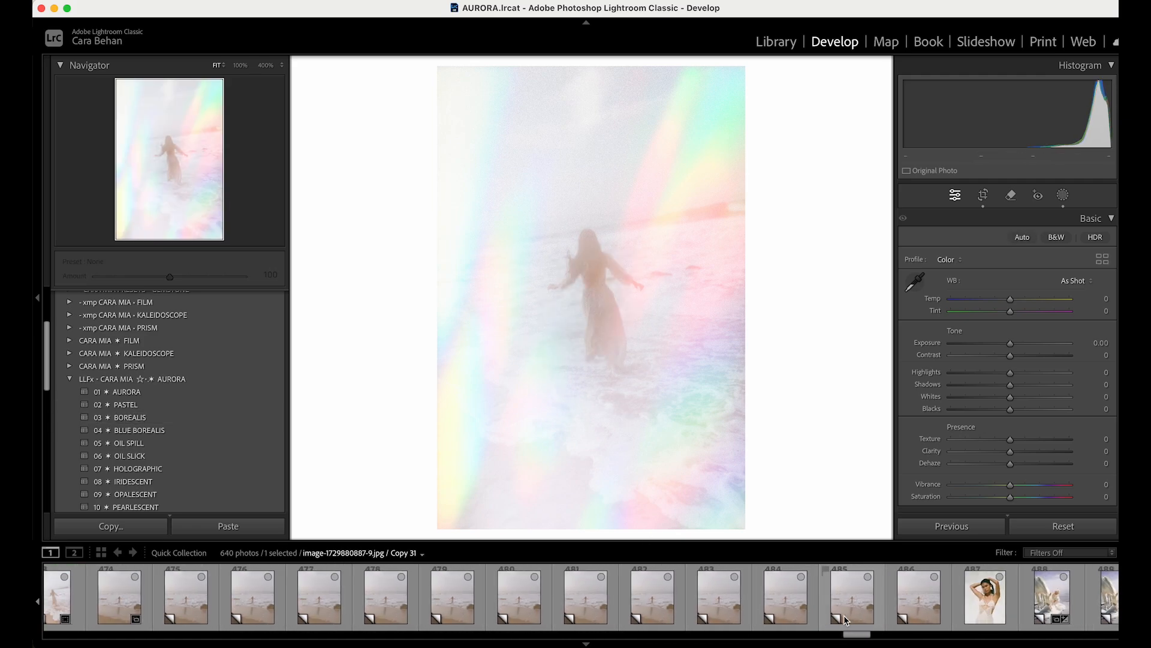
{"action": "scroll", "coordinate": [846, 619], "scroll_direction": "down", "scroll_amount": 9}
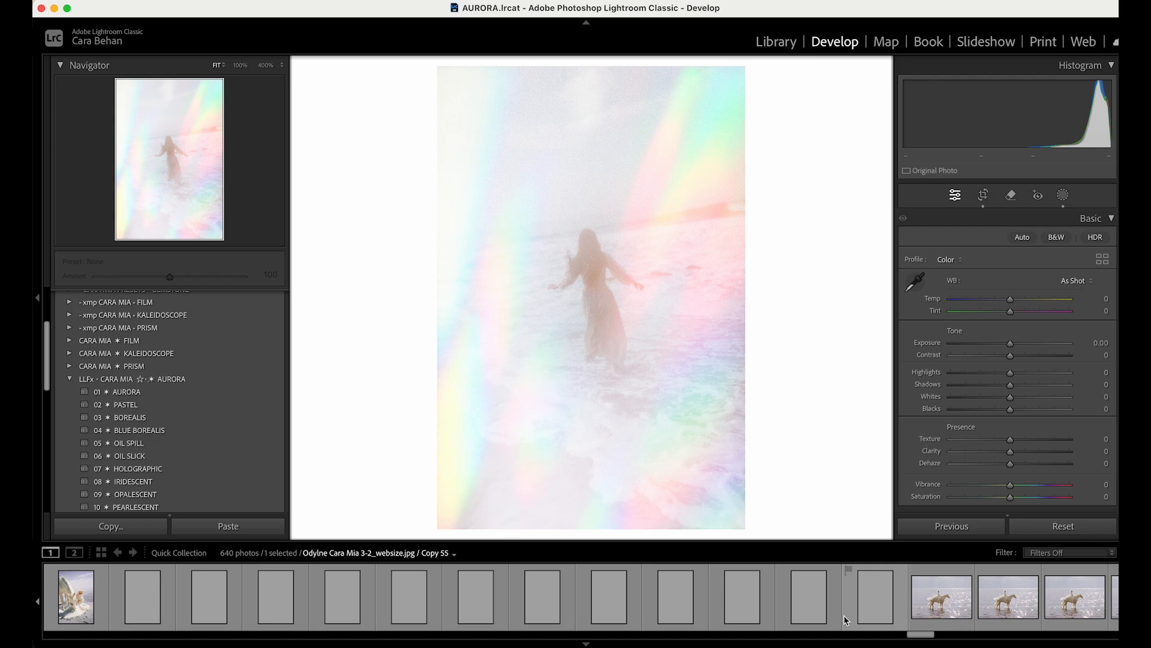
{"action": "scroll", "coordinate": [846, 619], "scroll_direction": "down", "scroll_amount": 3}
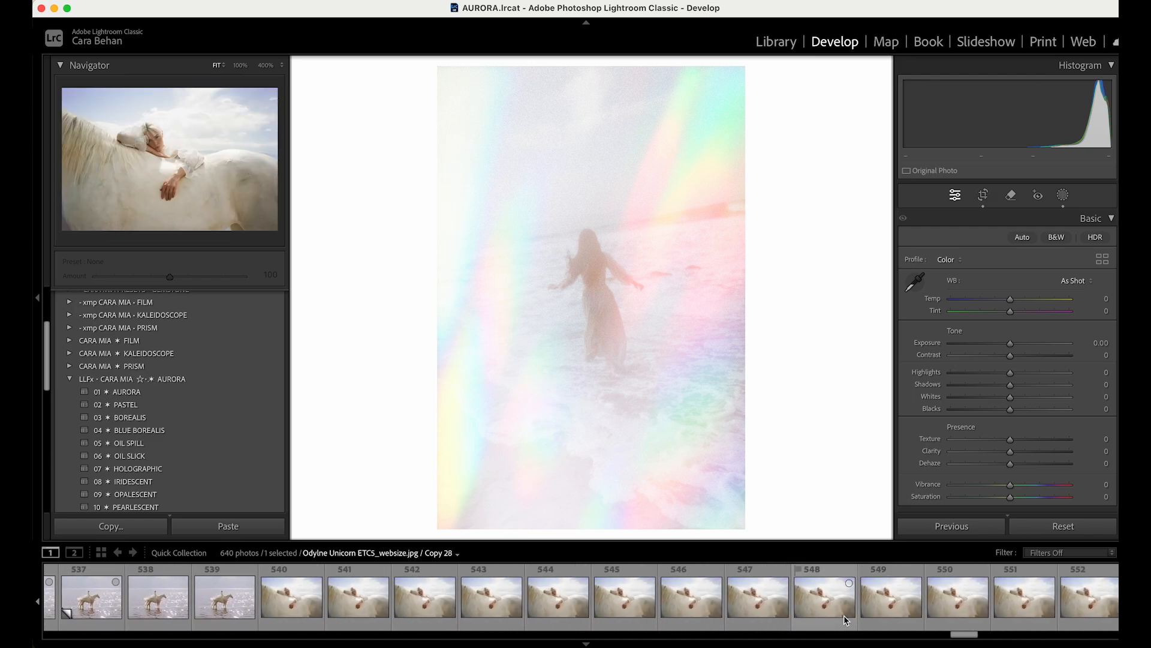
{"action": "scroll", "coordinate": [689, 596], "scroll_direction": "up", "scroll_amount": 1}
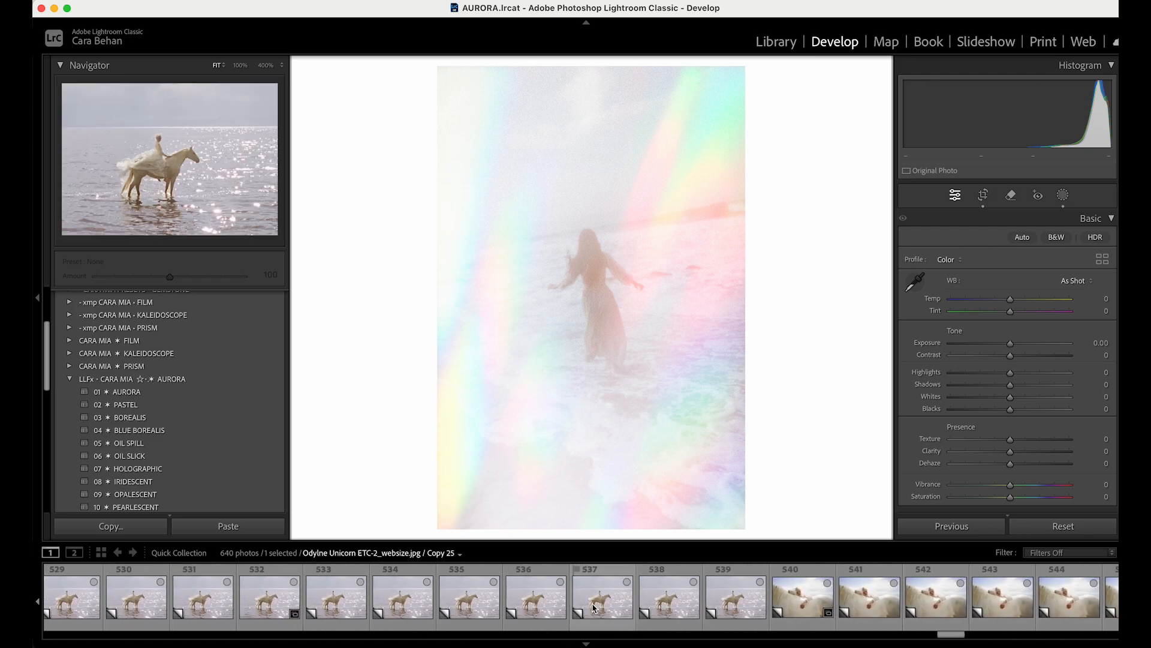
{"action": "left_click", "coordinate": [538, 597]}
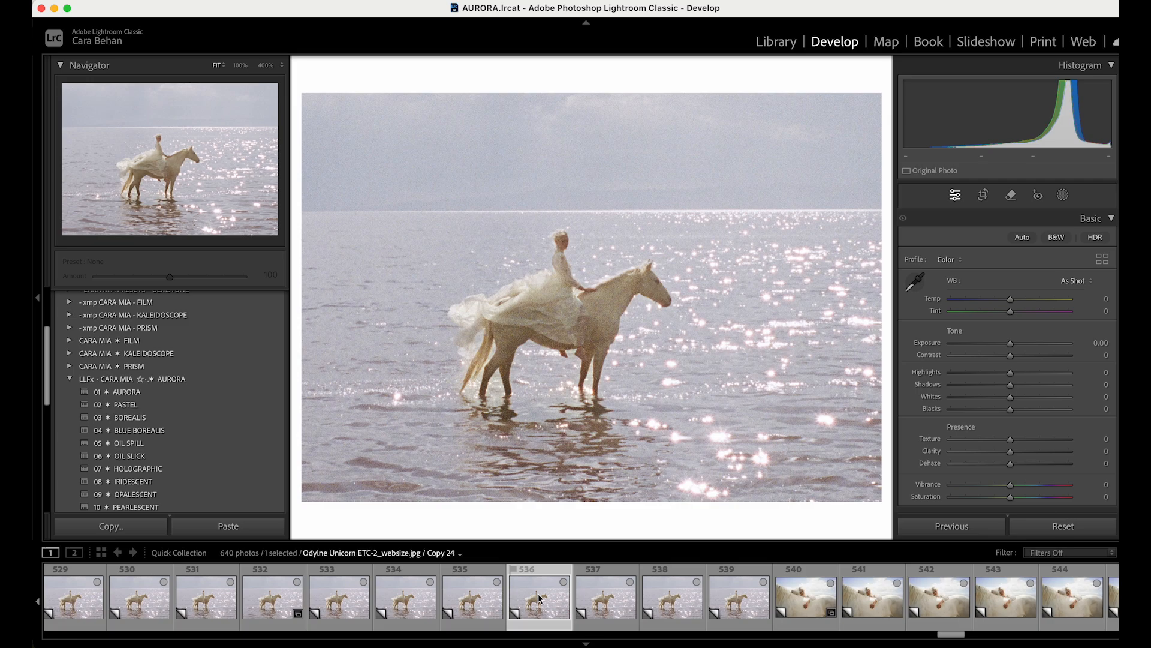
- Apply the 19 SHERBET preset from the AURORA group to the horse photo Copy 24 and compare before and after
{"action": "left_click", "coordinate": [129, 393]}
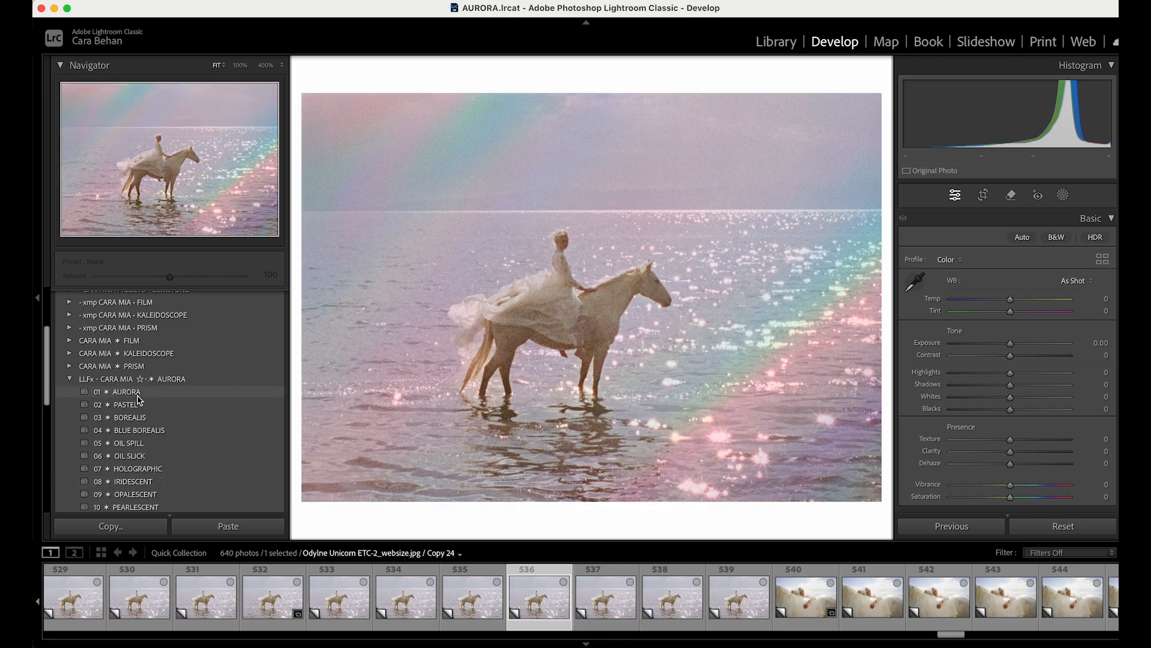
{"action": "scroll", "coordinate": [138, 402], "scroll_direction": "down", "scroll_amount": 5}
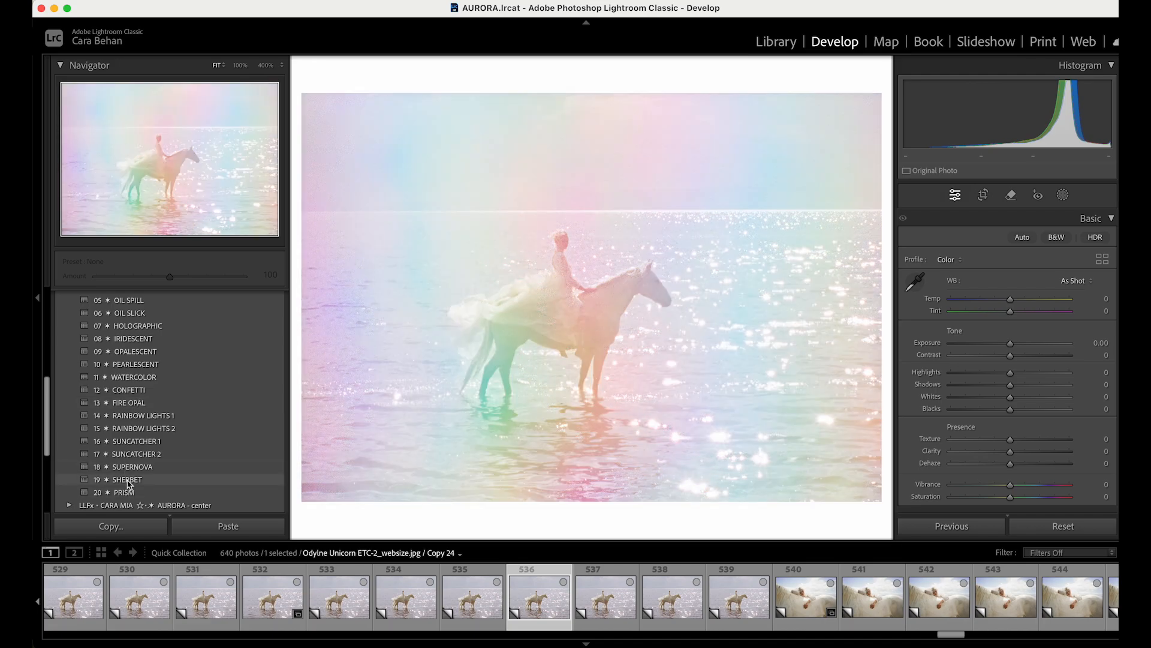
{"action": "left_click", "coordinate": [128, 483]}
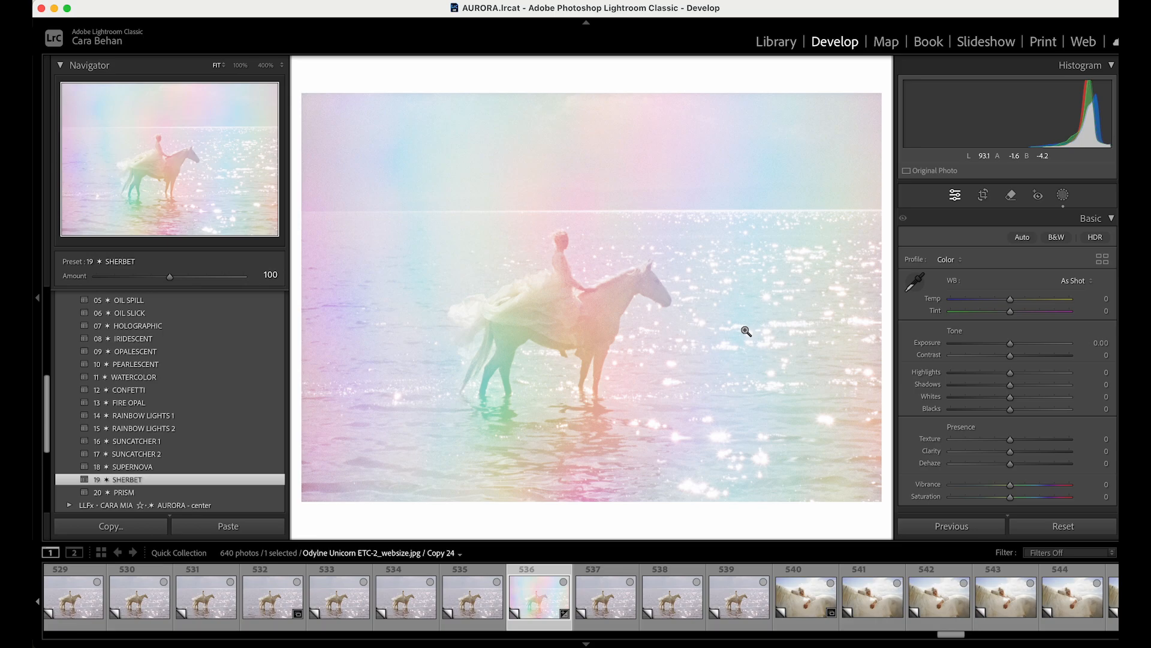
{"action": "key", "text": "backslash"}
{"action": "key", "text": "backslash"}
- Apply the 19 SHERBET - center preset from the AURORA - center group to horse photo Copy 25 with the amount at 82
{"action": "left_click", "coordinate": [613, 607]}
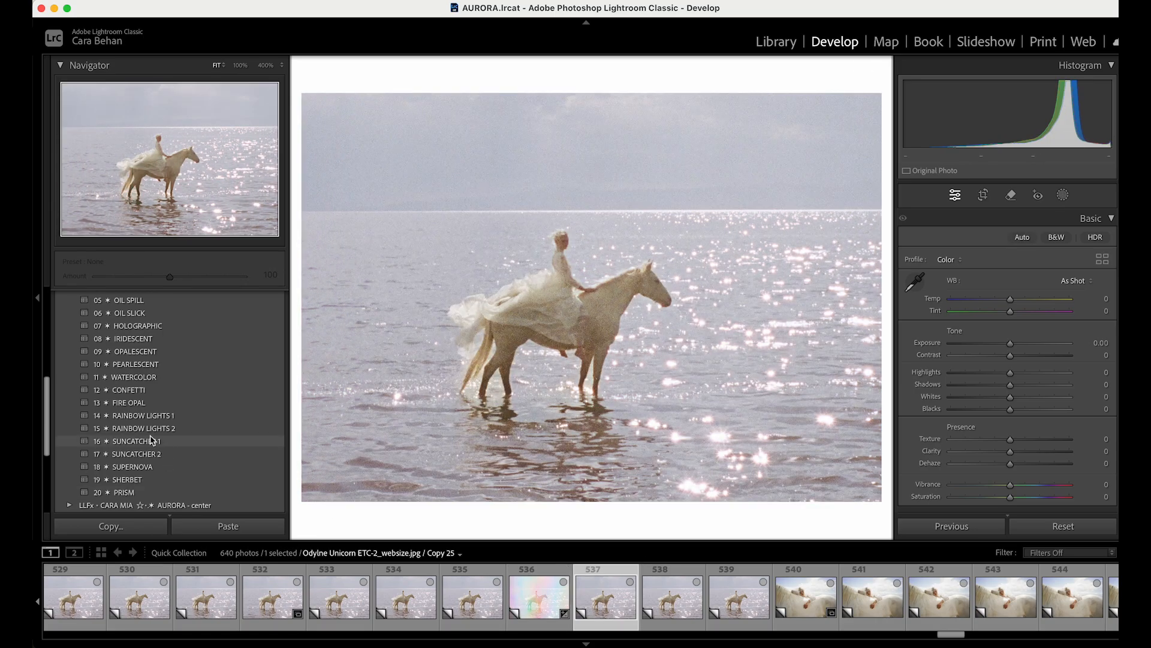
{"action": "left_click", "coordinate": [149, 441]}
{"action": "scroll", "coordinate": [149, 442], "scroll_direction": "up", "scroll_amount": 5}
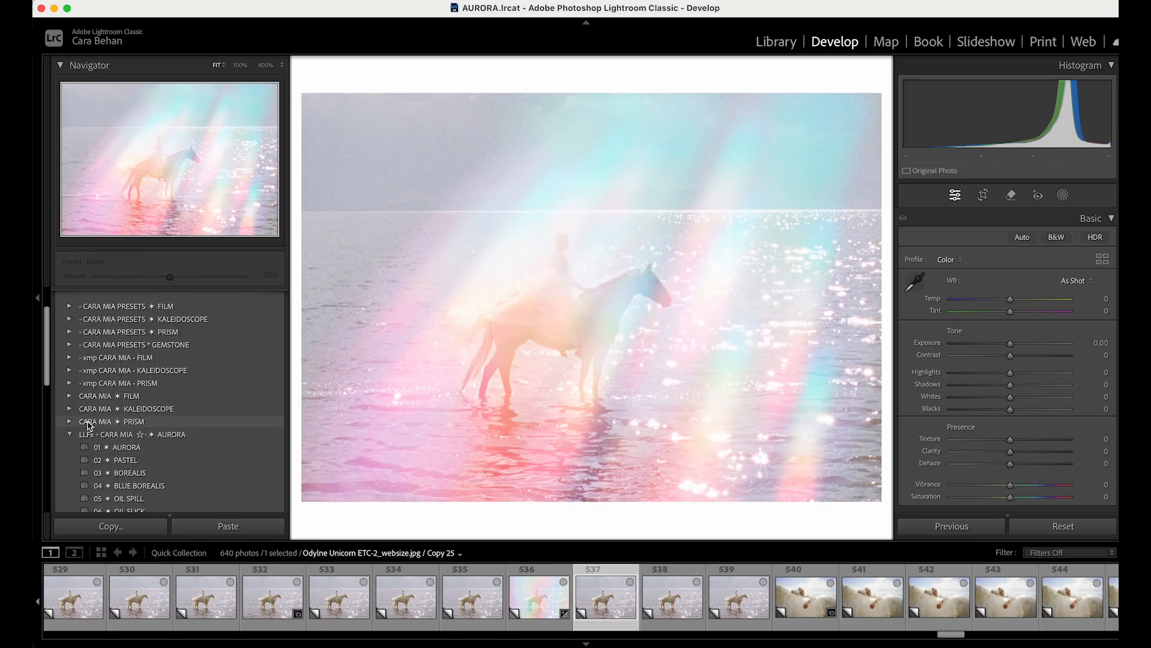
{"action": "left_click", "coordinate": [70, 434]}
{"action": "left_click", "coordinate": [69, 447]}
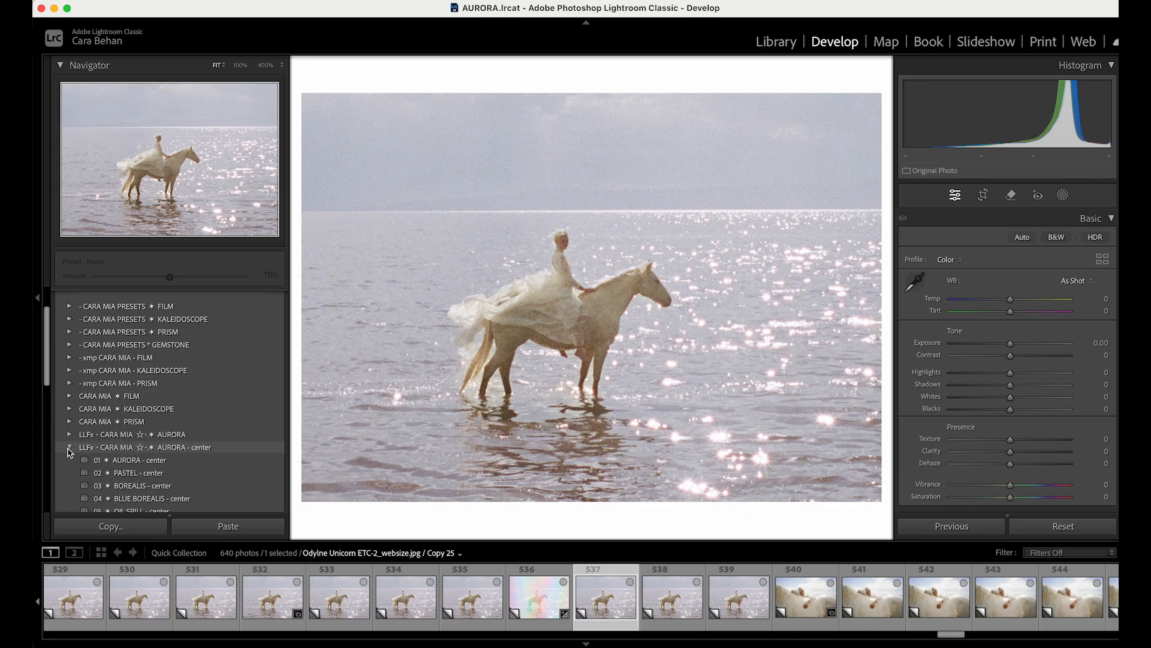
{"action": "scroll", "coordinate": [120, 432], "scroll_direction": "down", "scroll_amount": 10}
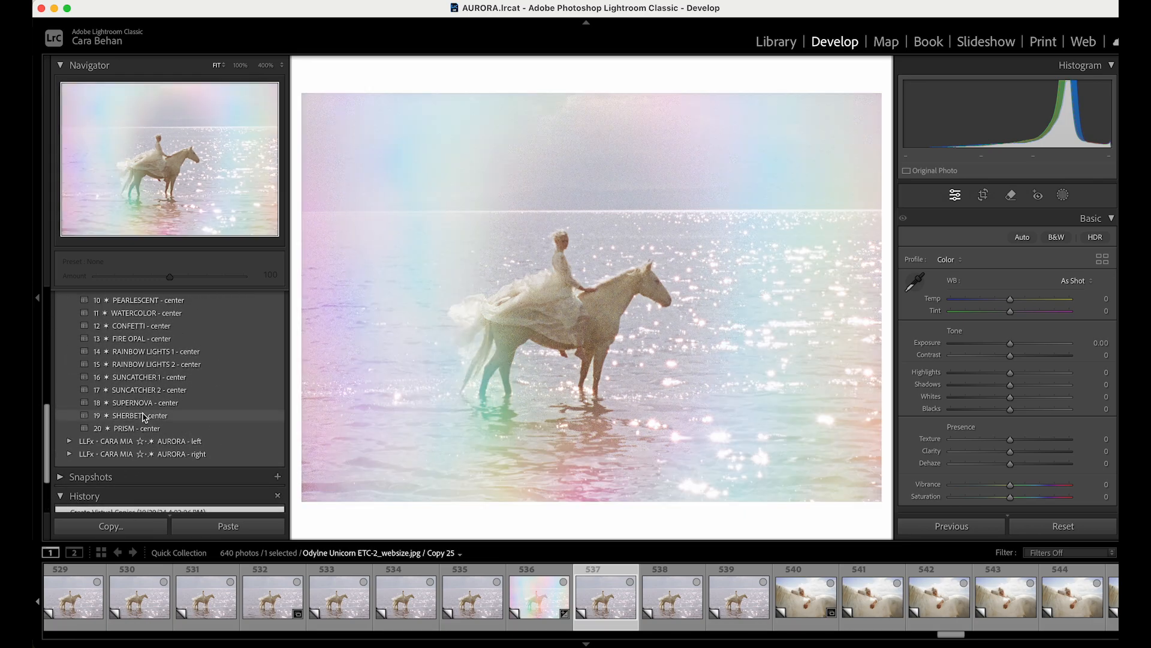
{"action": "left_click", "coordinate": [143, 416]}
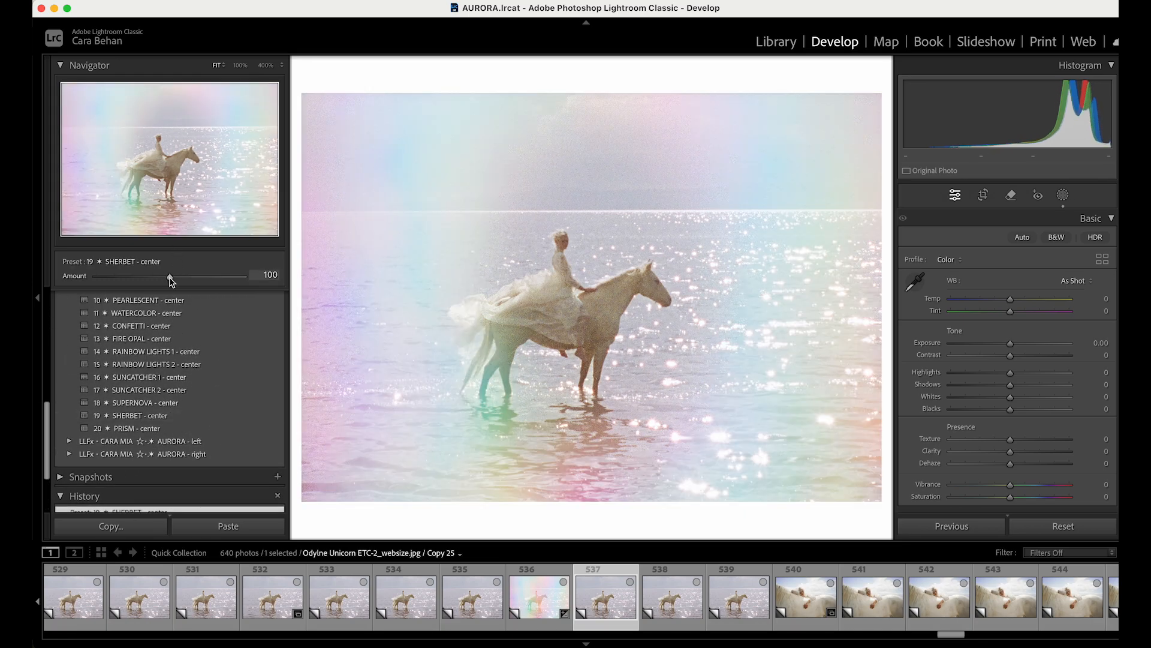
{"action": "left_click_drag", "start_coordinate": [171, 278], "coordinate": [156, 279]}
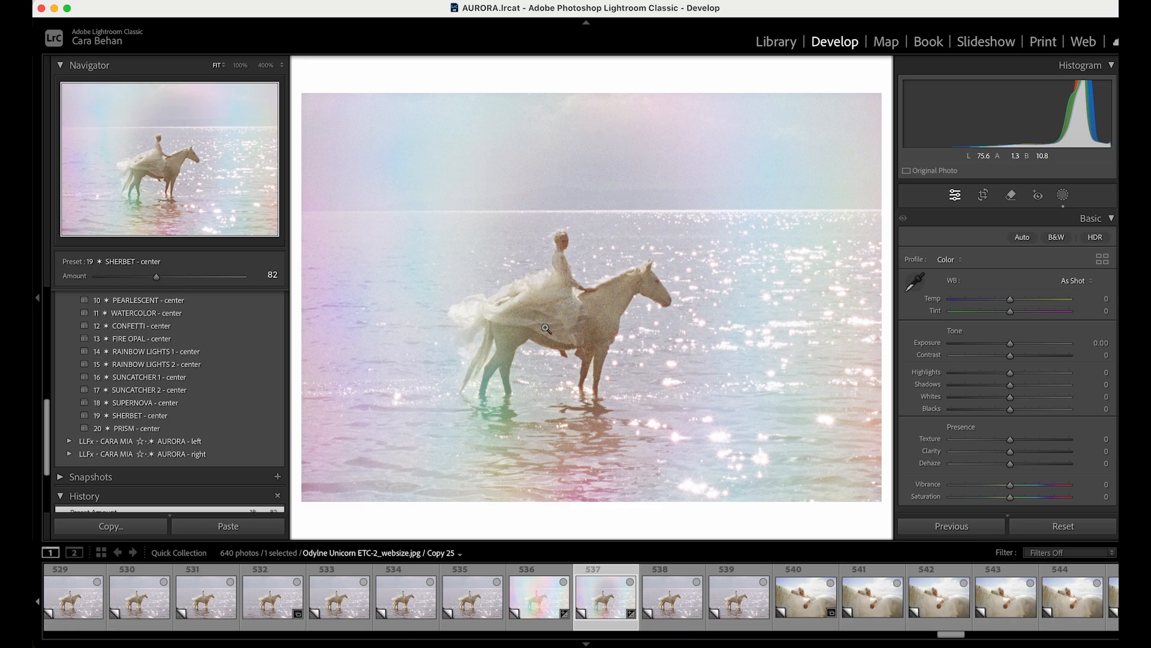
- Subtract the automatically selected subject from the Blue Channel mask of horse photo Copy 24
{"action": "left_click", "coordinate": [539, 598]}
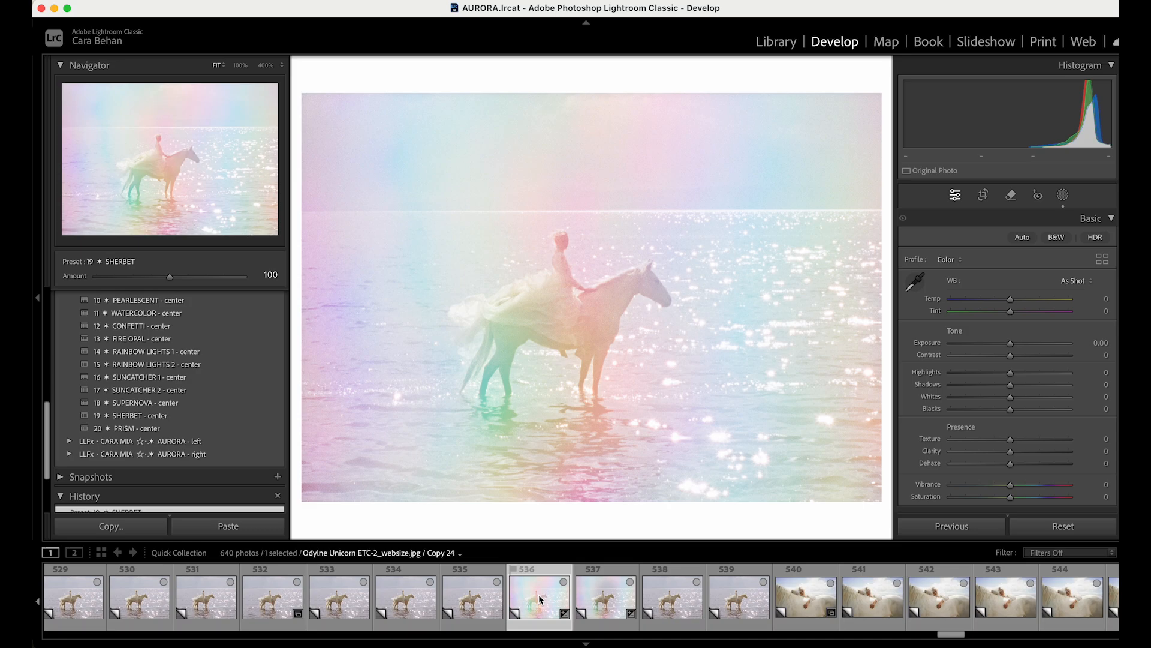
{"action": "left_click", "coordinate": [1062, 196]}
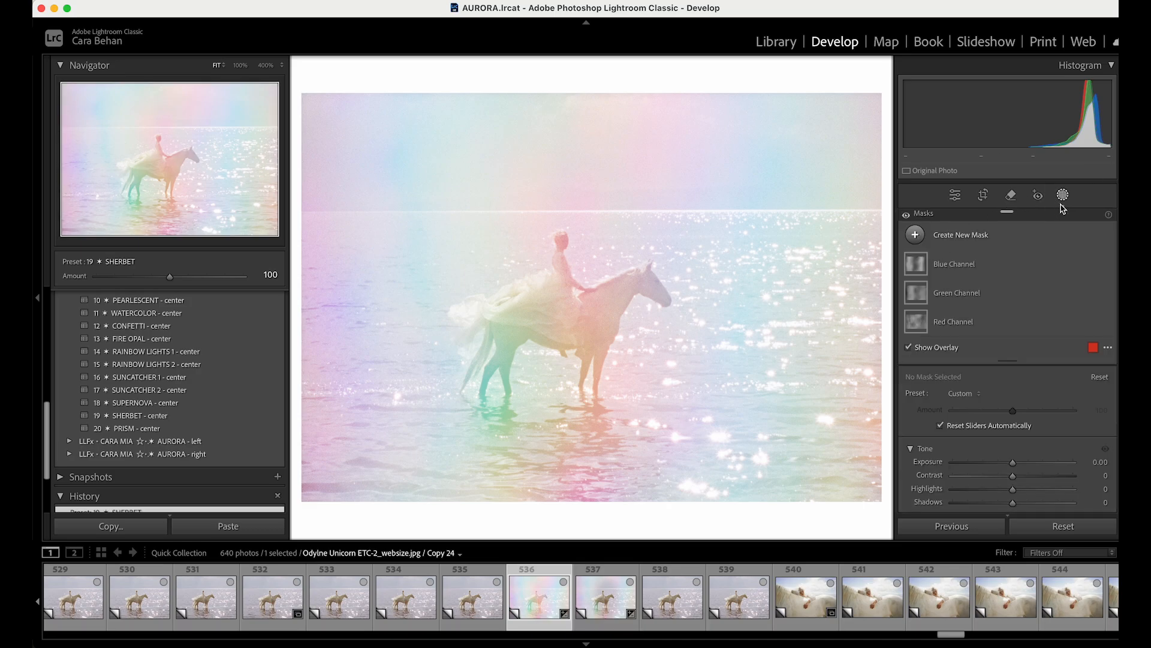
{"action": "left_click", "coordinate": [913, 265]}
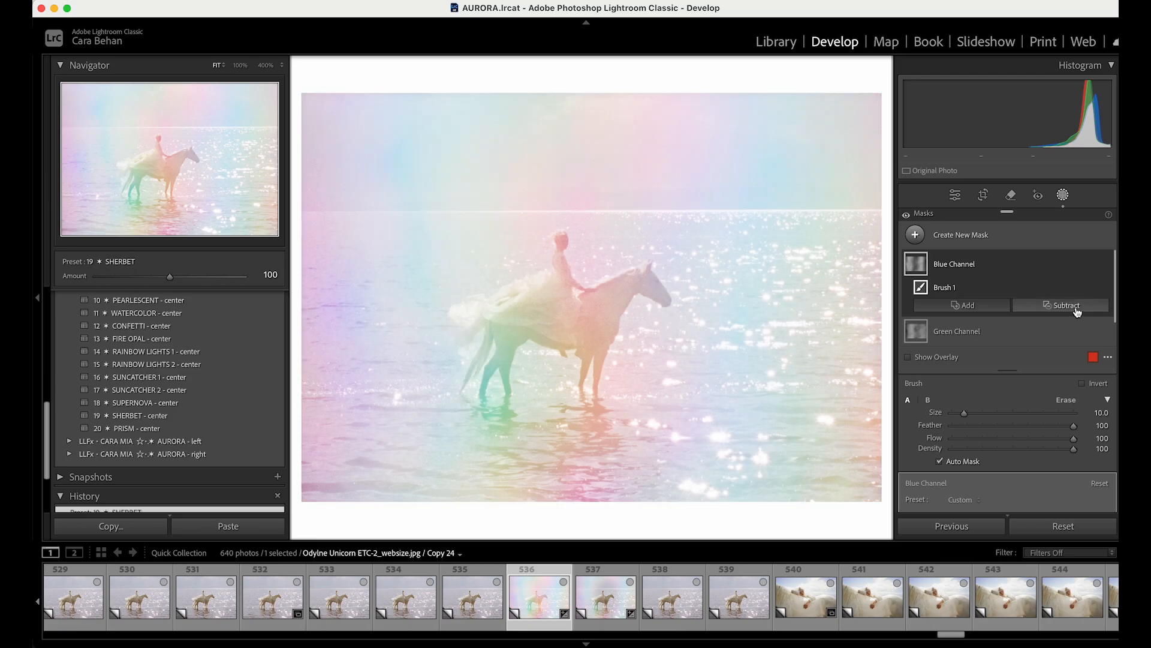
{"action": "left_click", "coordinate": [1077, 311]}
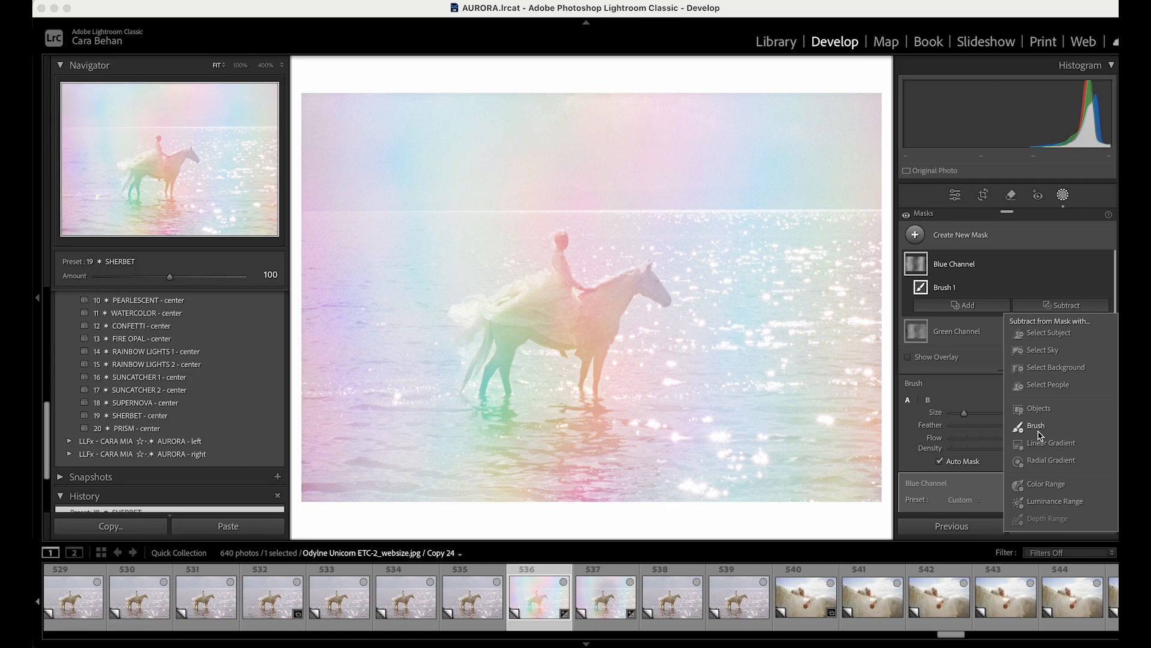
{"action": "left_click", "coordinate": [1052, 339]}
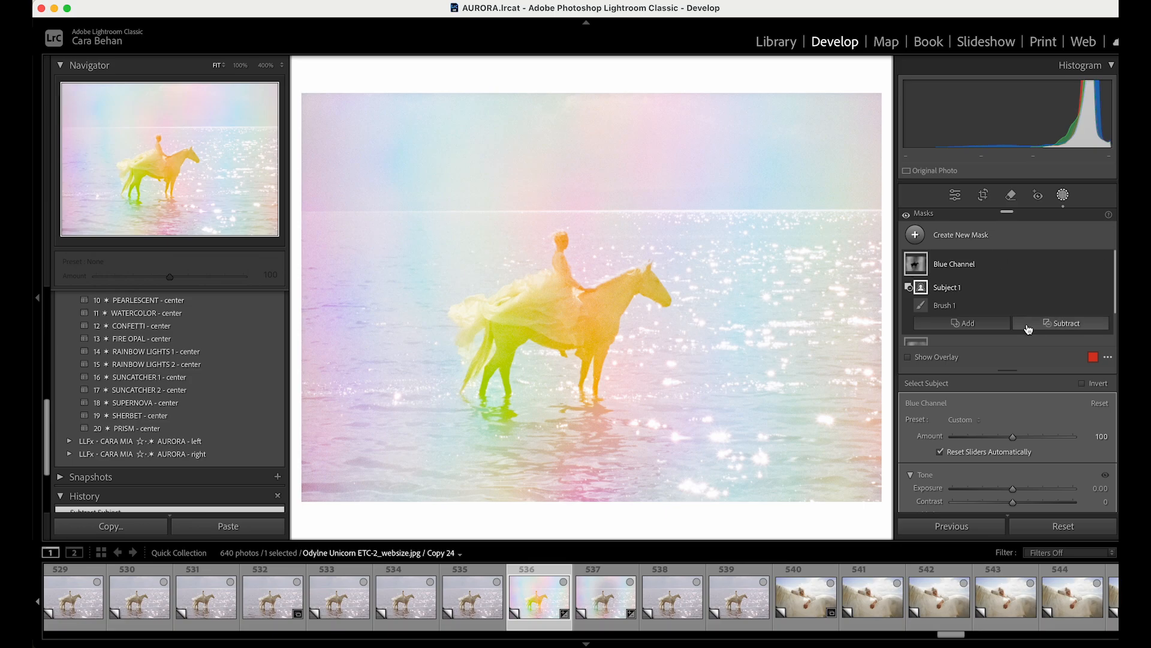
- Duplicate the subject subtraction and move the copies into the Green Channel and Red Channel masks
{"action": "left_click", "coordinate": [1092, 288]}
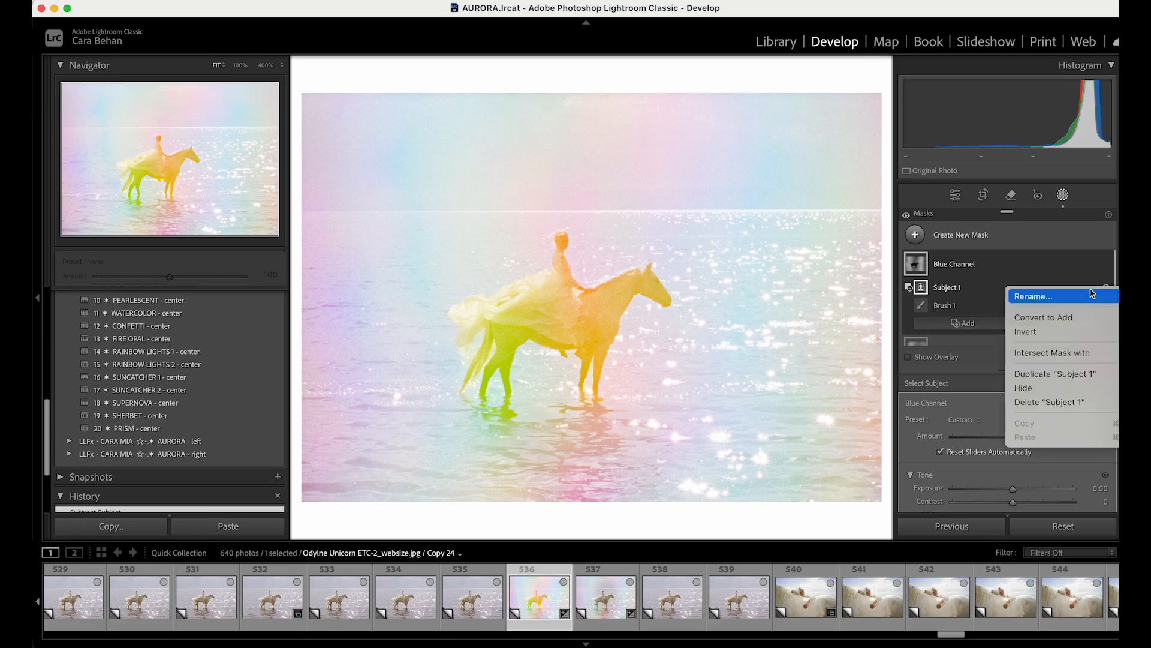
{"action": "left_click", "coordinate": [1055, 373]}
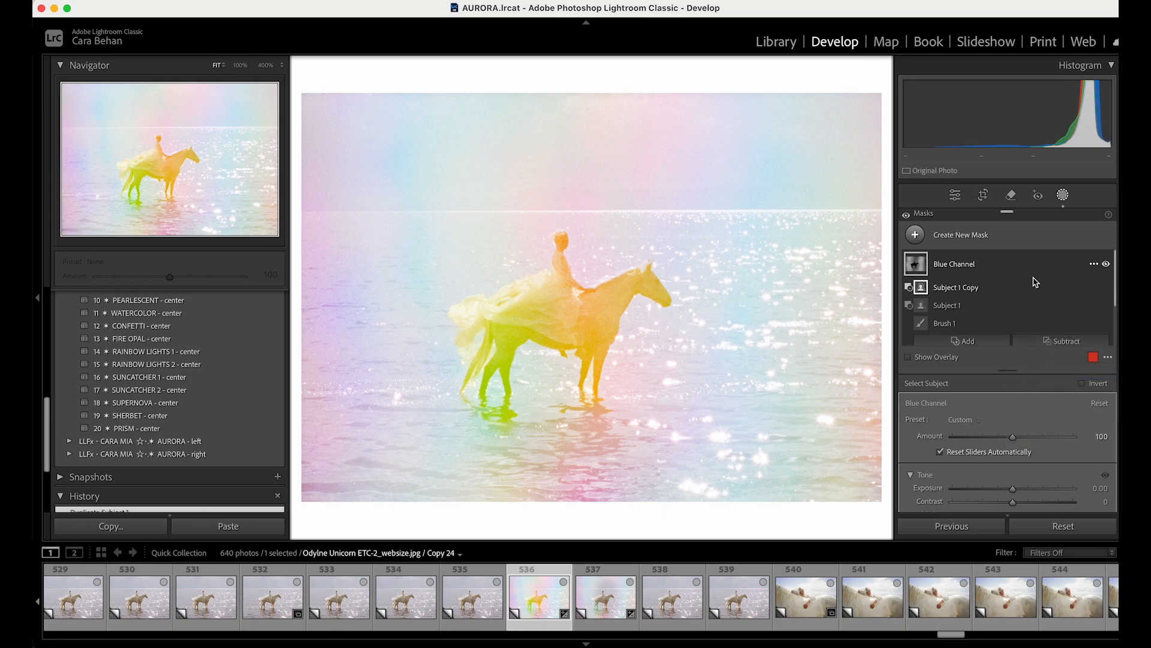
{"action": "left_click_drag", "start_coordinate": [978, 285], "coordinate": [994, 315]}
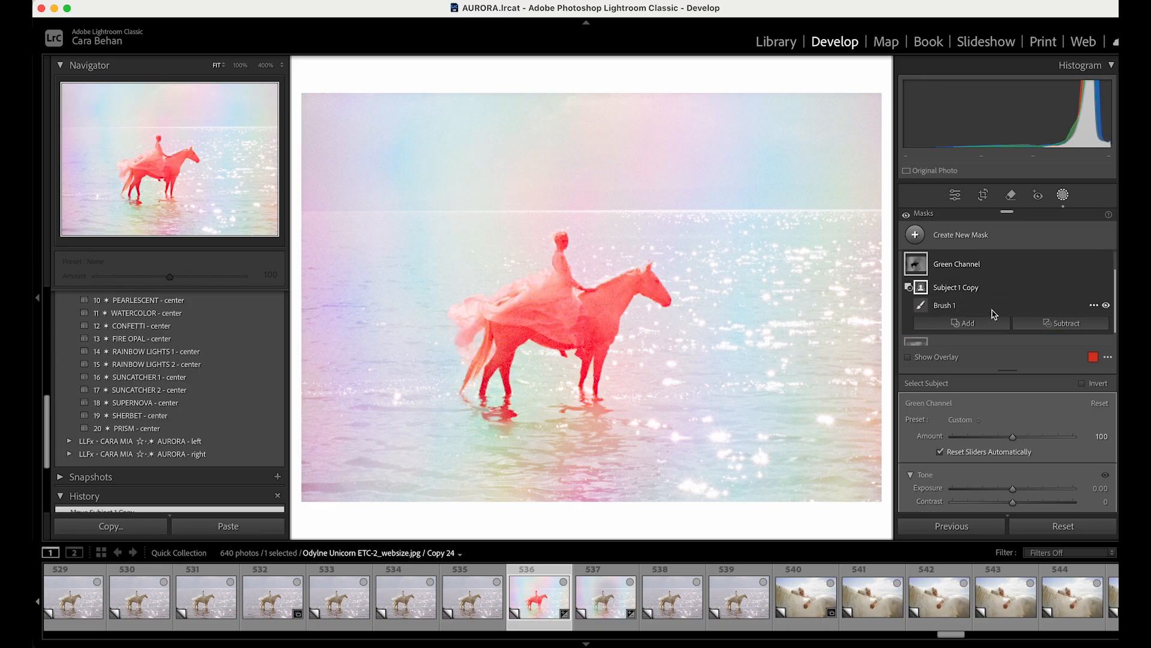
{"action": "right_click", "coordinate": [983, 271]}
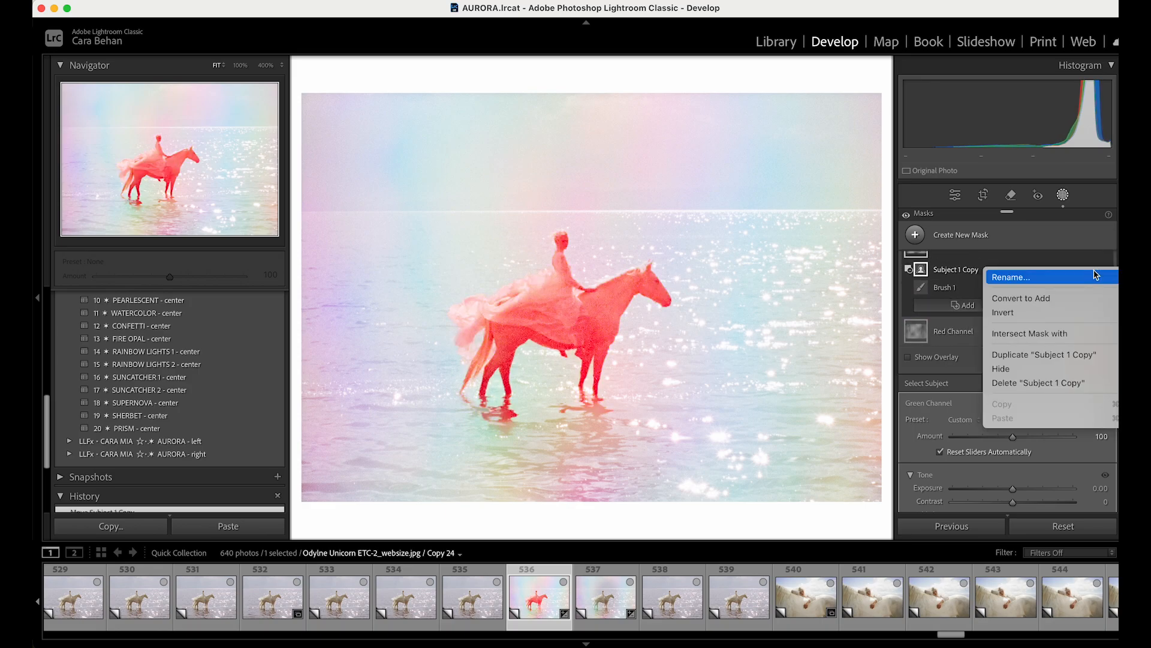
{"action": "left_click", "coordinate": [1026, 355]}
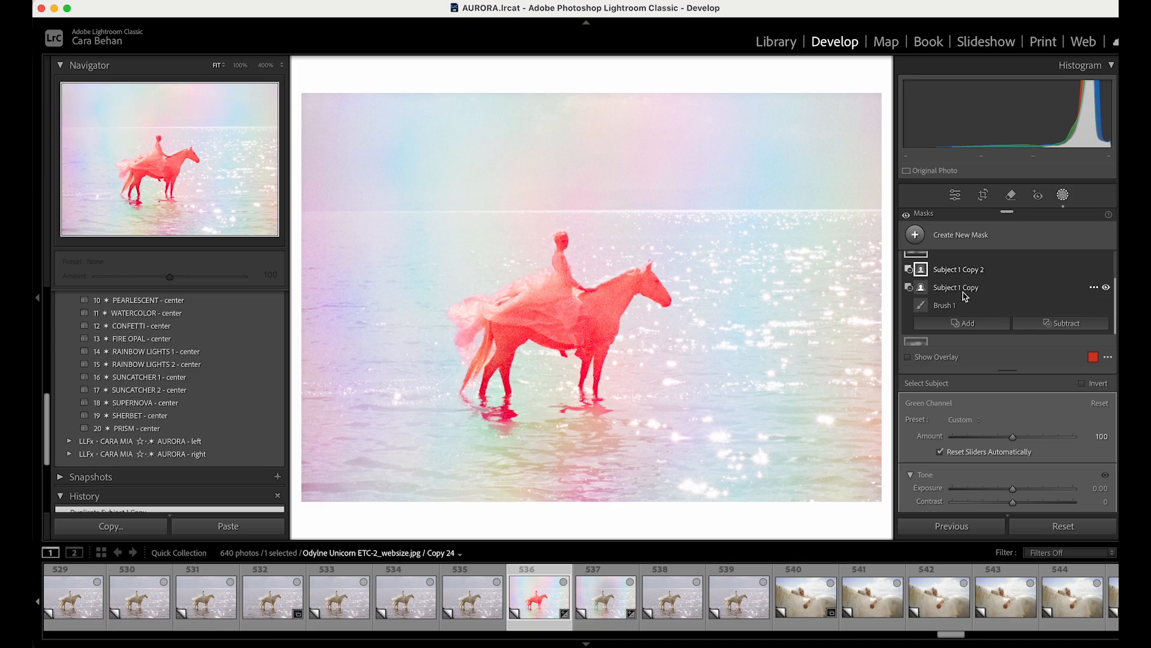
{"action": "left_click_drag", "start_coordinate": [965, 274], "coordinate": [971, 328]}
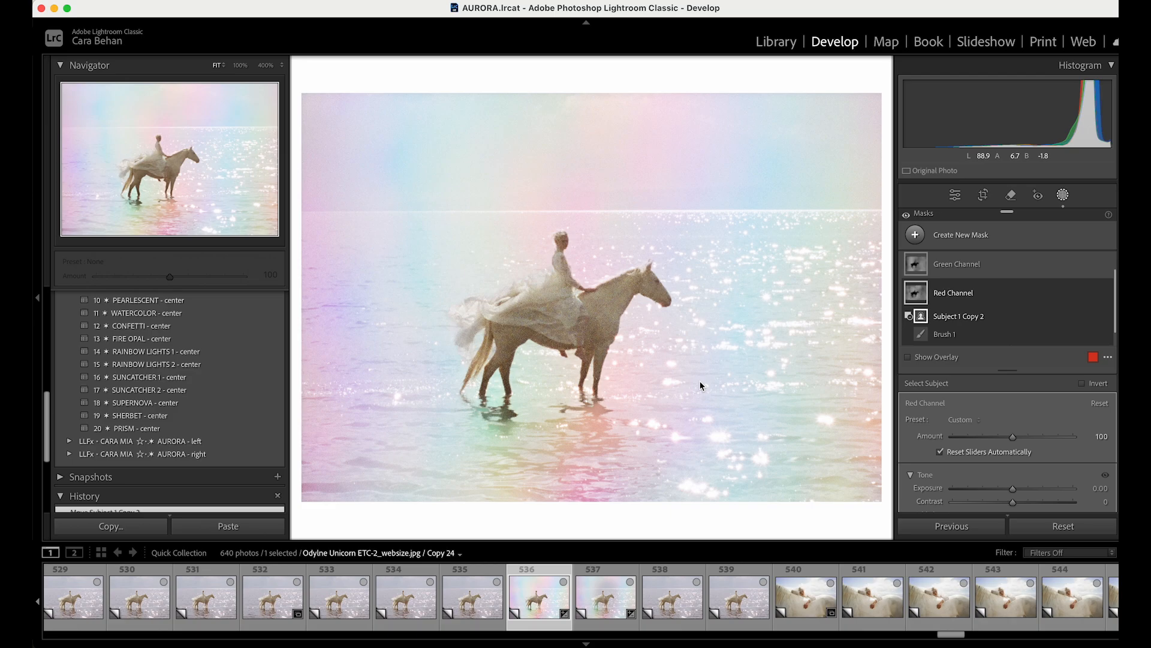
- Apply the 19 SHERBET preset from the AURORA group to horse photo Copy 23
{"action": "left_click", "coordinate": [472, 597]}
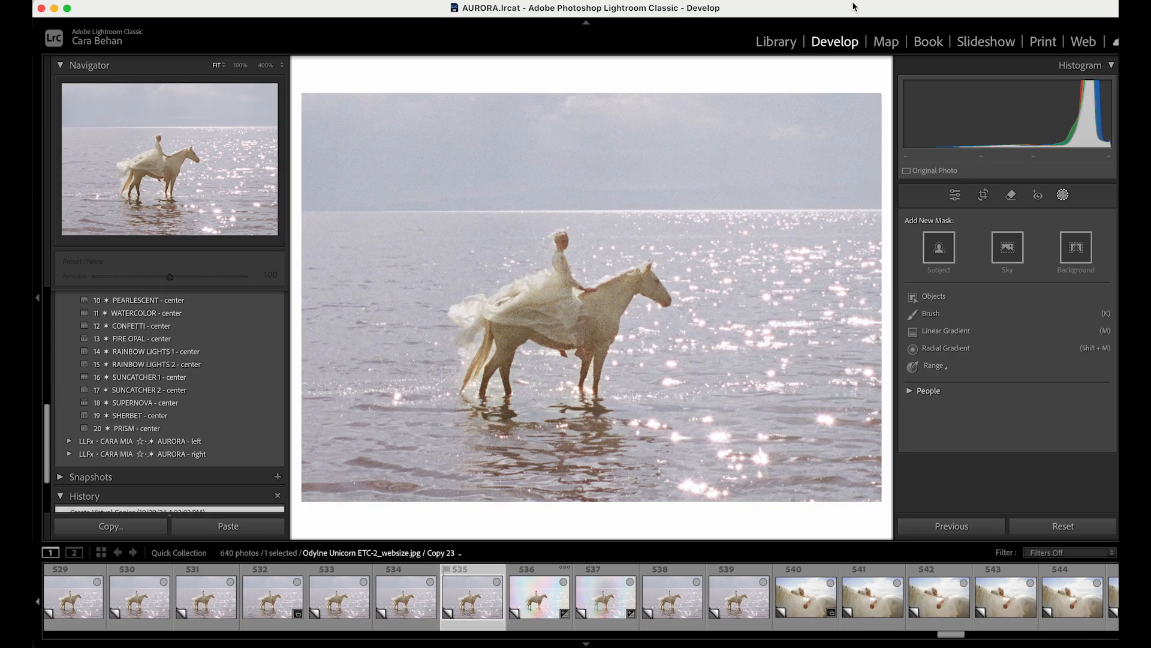
{"action": "scroll", "coordinate": [173, 330], "scroll_direction": "up", "scroll_amount": 5}
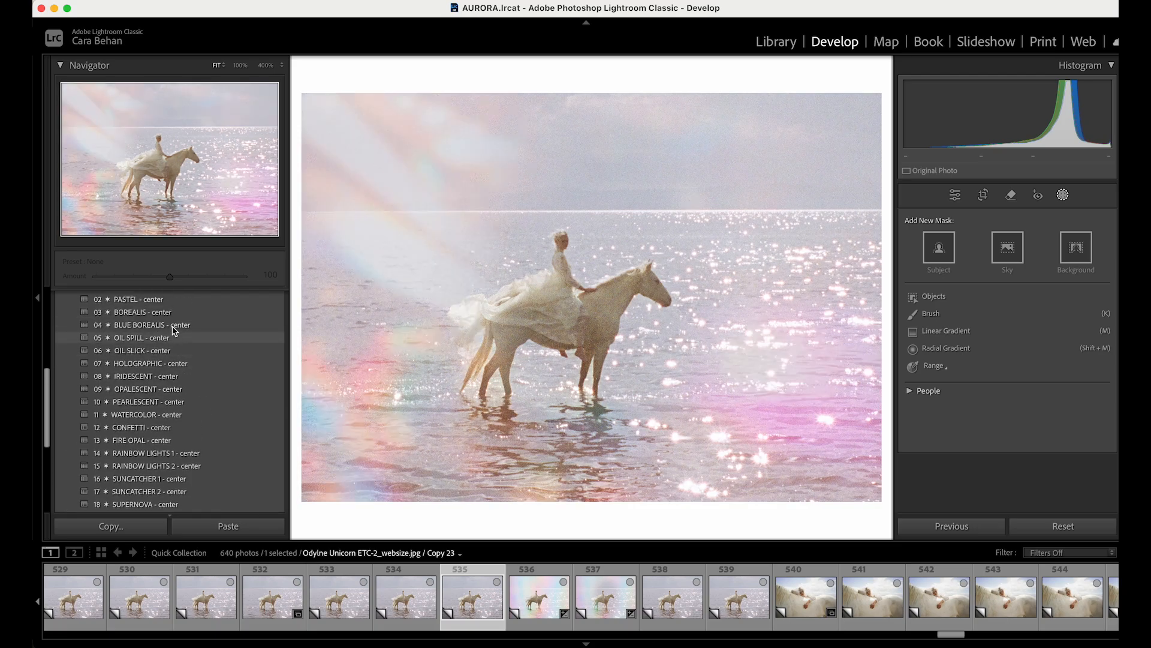
{"action": "scroll", "coordinate": [173, 329], "scroll_direction": "up", "scroll_amount": 10}
{"action": "scroll", "coordinate": [120, 390], "scroll_direction": "down", "scroll_amount": 2}
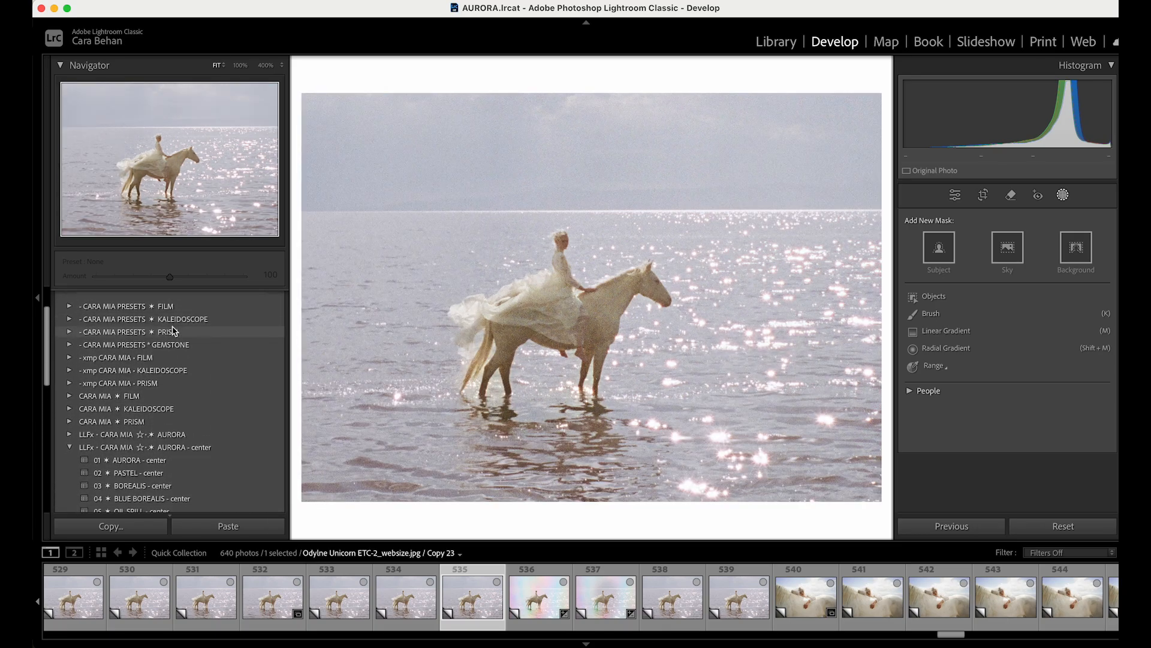
{"action": "left_click", "coordinate": [70, 434]}
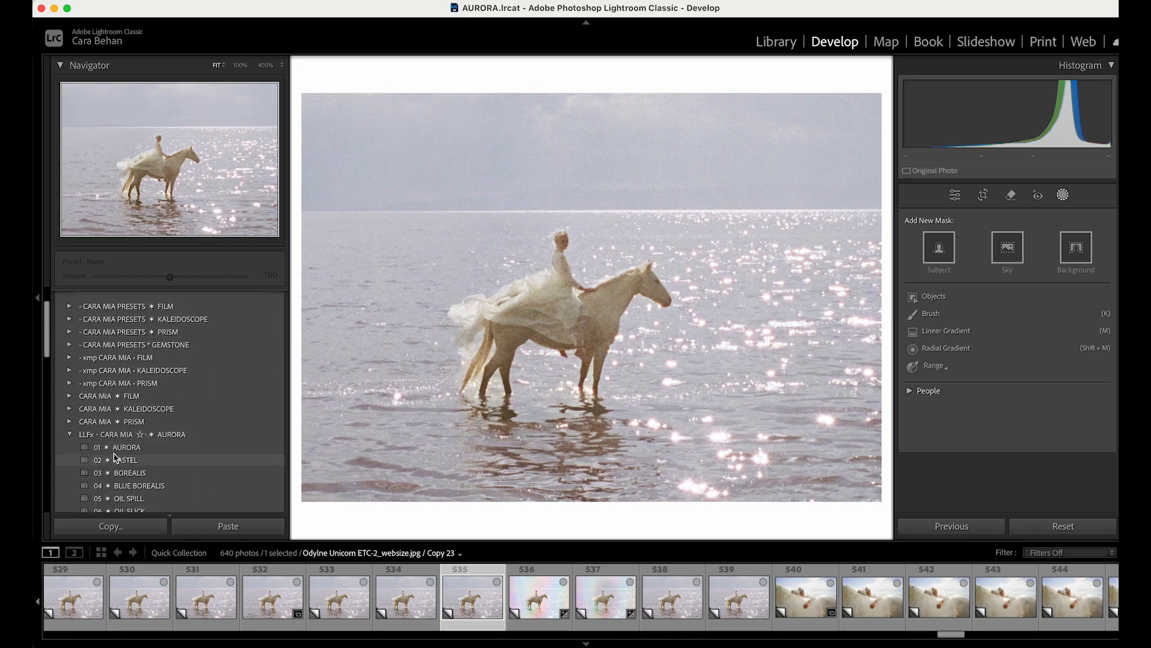
{"action": "scroll", "coordinate": [123, 473], "scroll_direction": "down", "scroll_amount": 6}
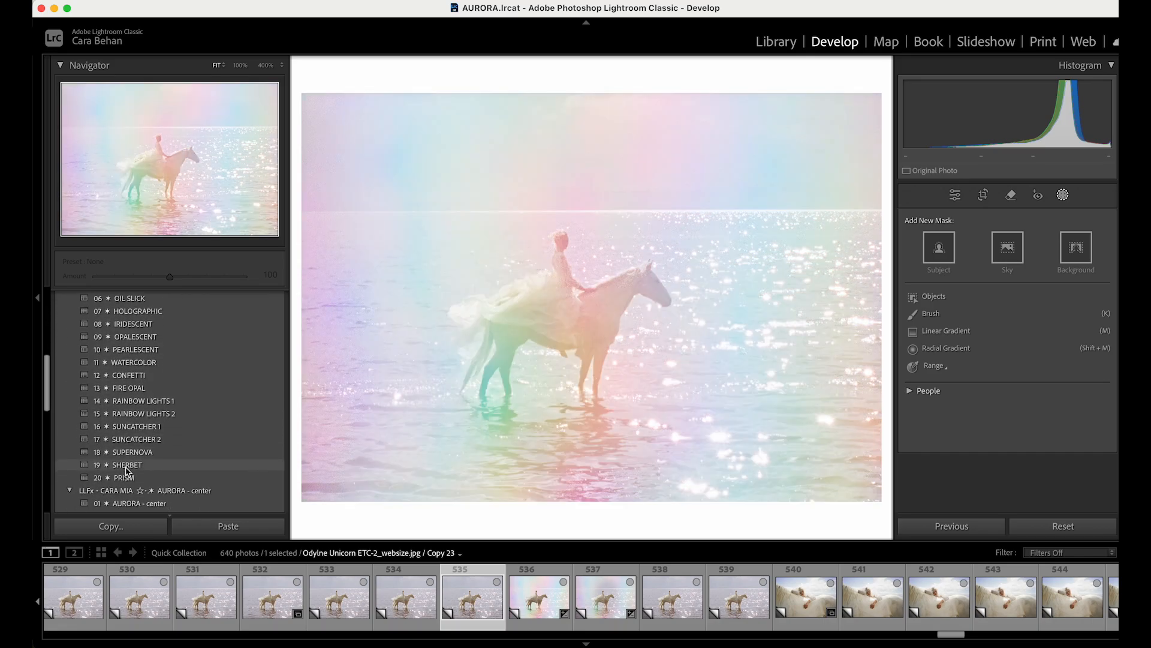
{"action": "left_click", "coordinate": [126, 466]}
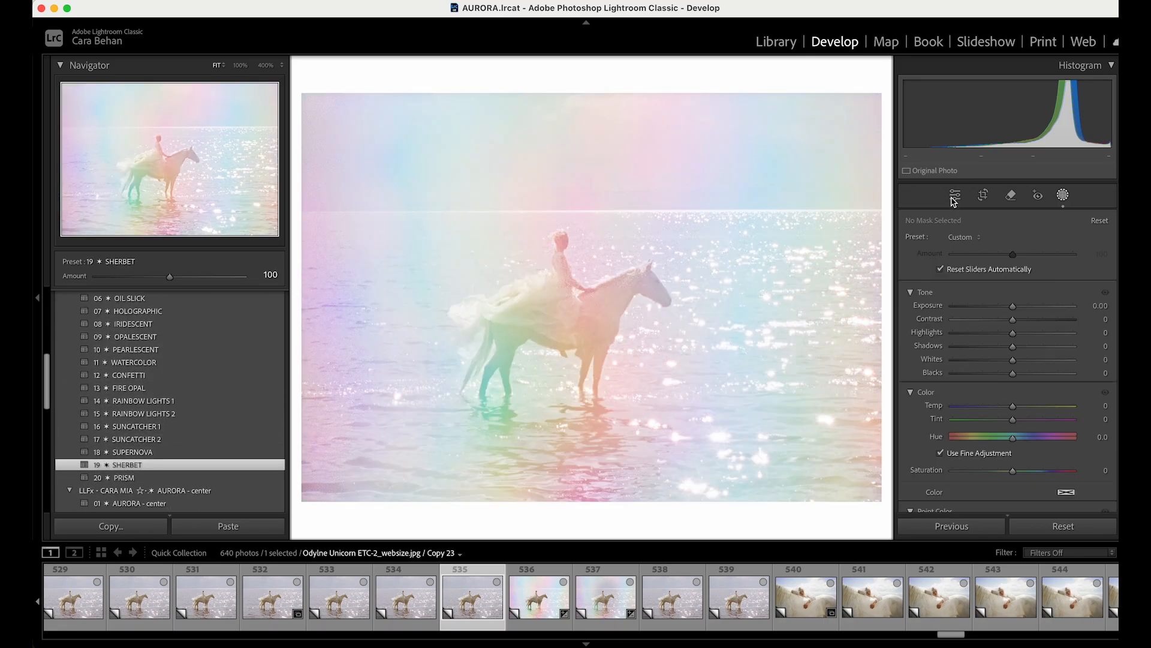
- Subtract a circular radial gradient around the rider and horse from the Blue Channel mask, drawn with feather 0 and softened to feather 100
{"action": "mouse_move", "coordinate": [913, 262]}
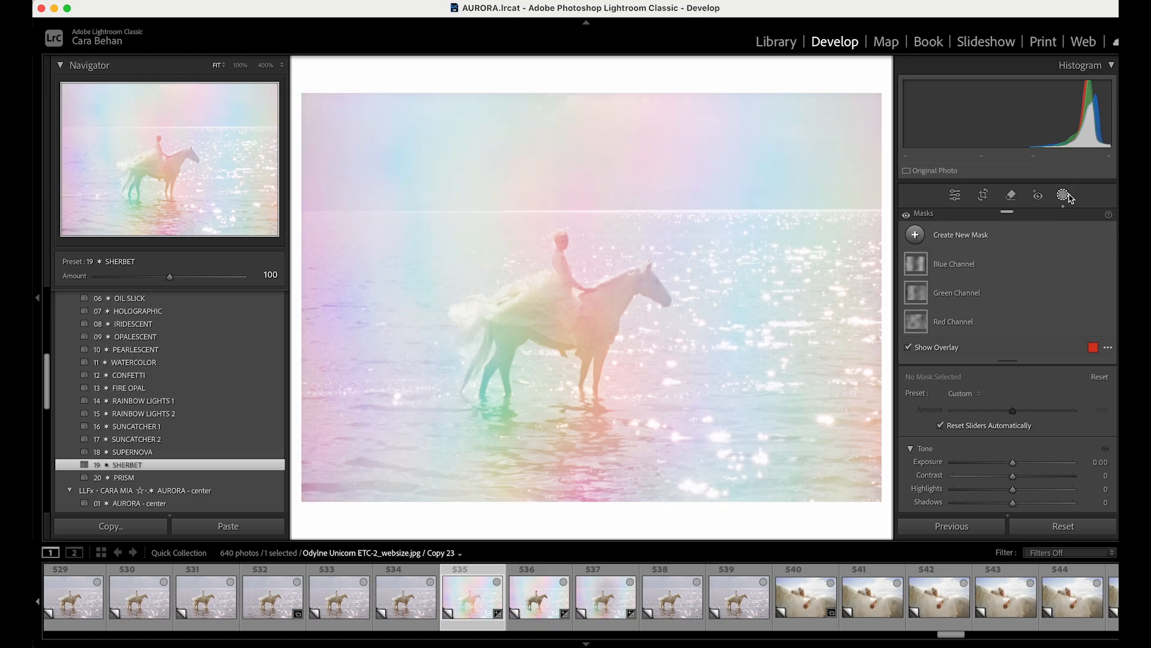
{"action": "left_click", "coordinate": [954, 262]}
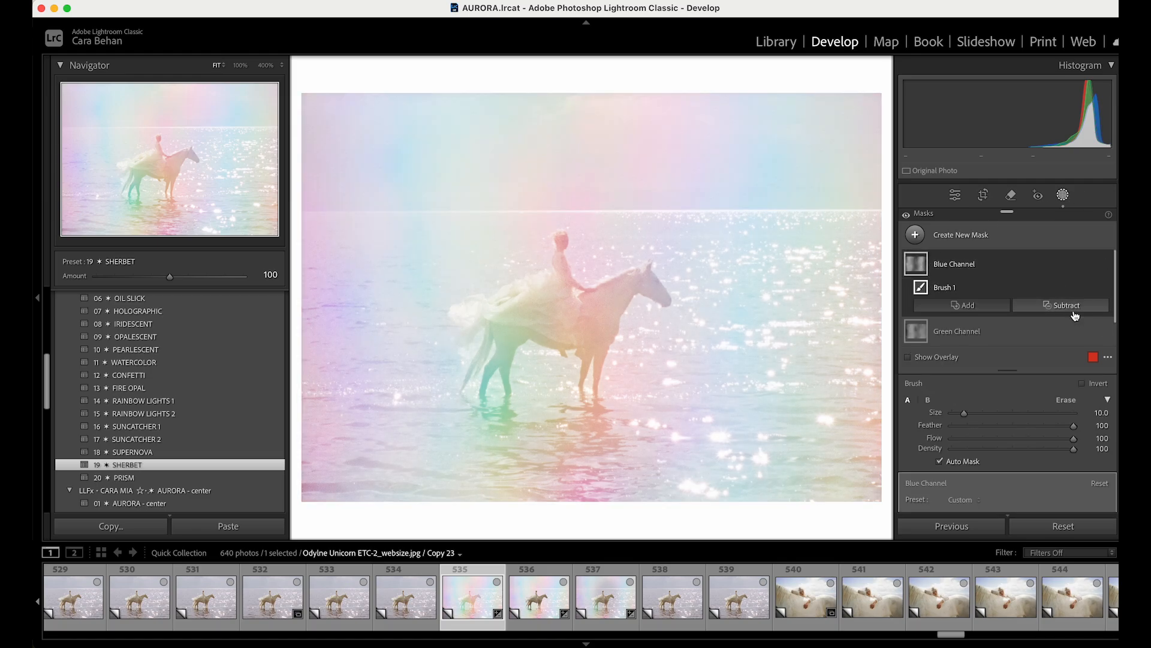
{"action": "left_click", "coordinate": [1064, 305]}
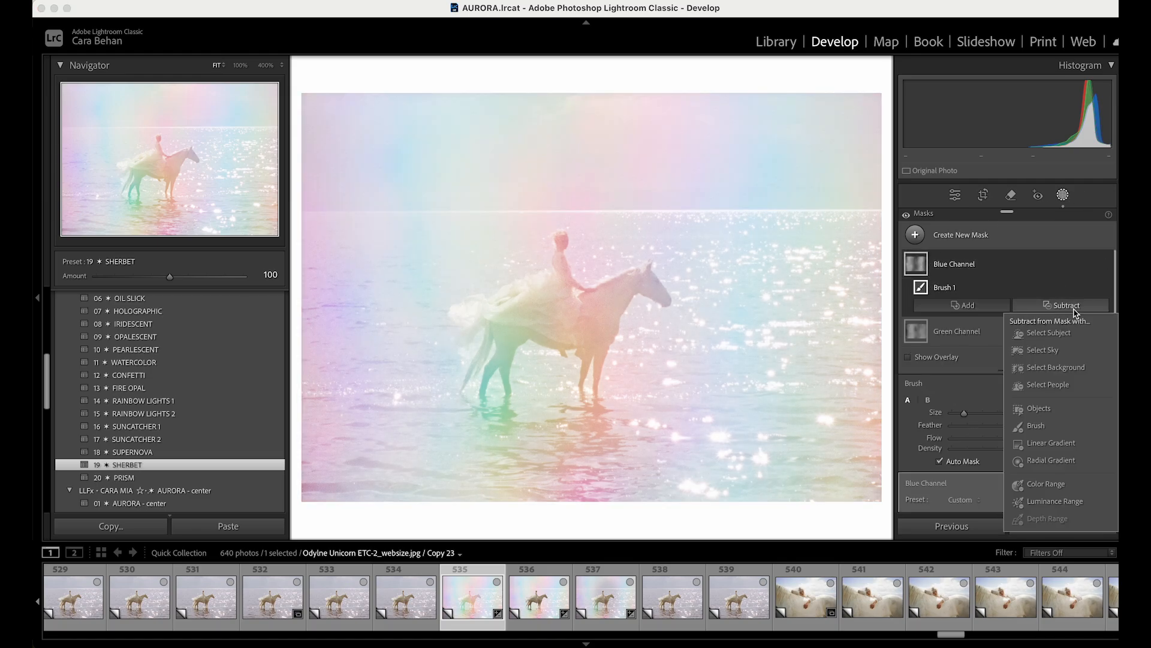
{"action": "left_click", "coordinate": [1055, 460]}
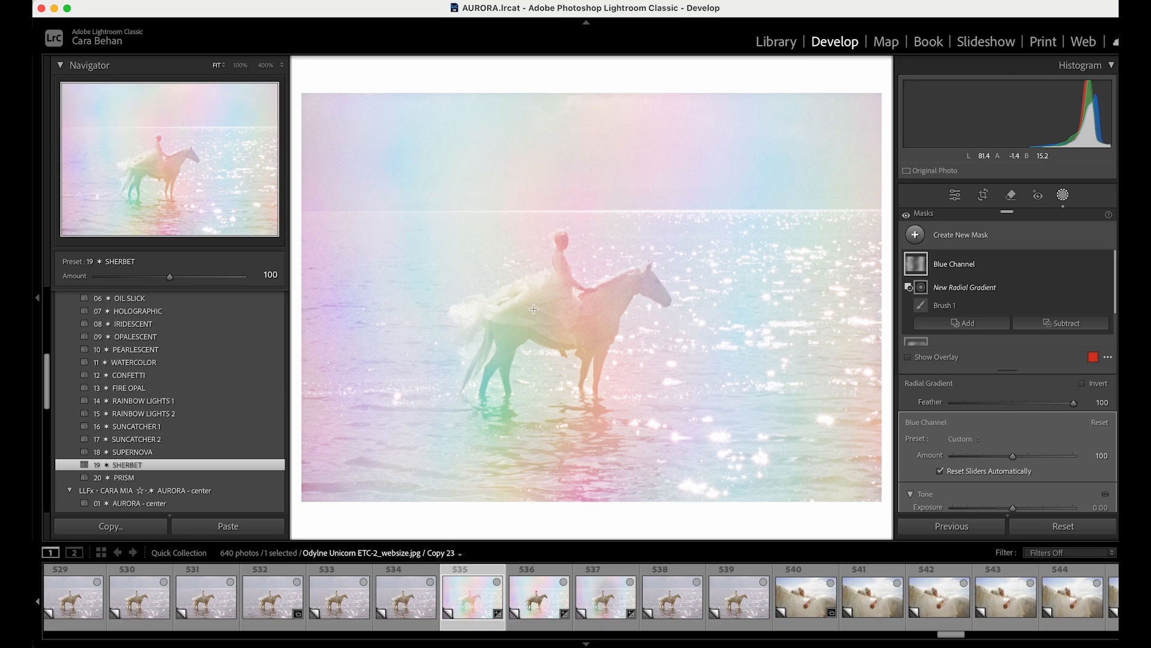
{"action": "left_click_drag", "start_coordinate": [1074, 405], "coordinate": [945, 419]}
{"action": "mouse_move", "coordinate": [548, 311]}
{"action": "left_mouse_down"}
{"action": "mouse_move", "coordinate": [678, 413]}
{"action": "mouse_move", "coordinate": [669, 425]}
{"action": "left_mouse_up"}
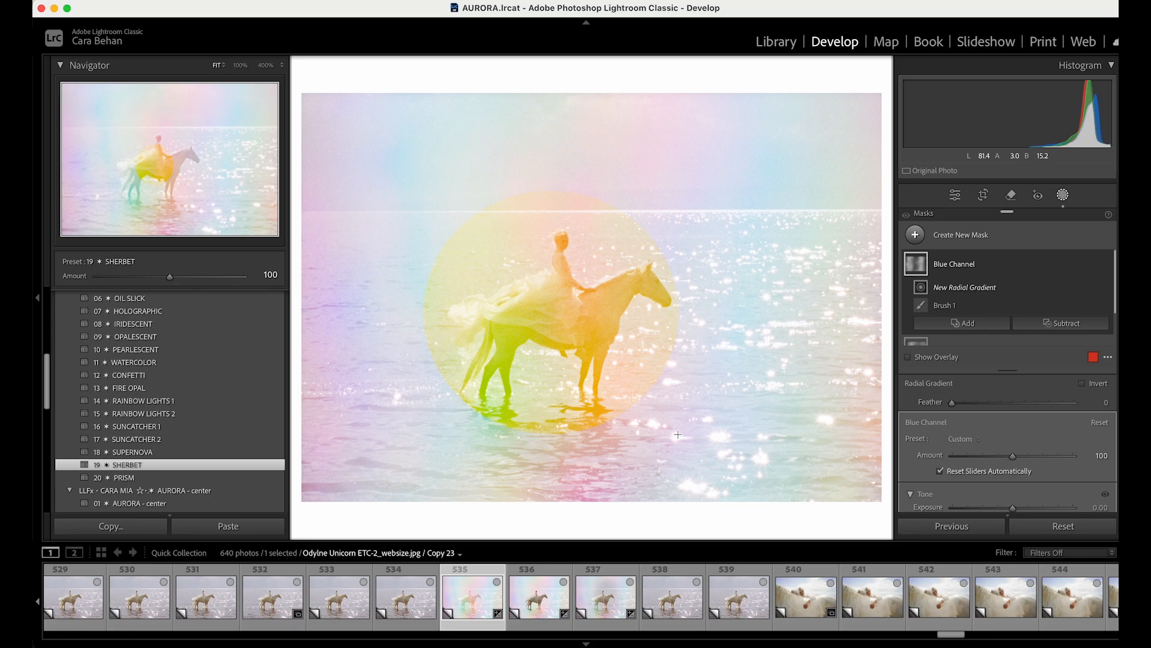
{"action": "left_click_drag", "start_coordinate": [678, 433], "coordinate": [677, 433]}
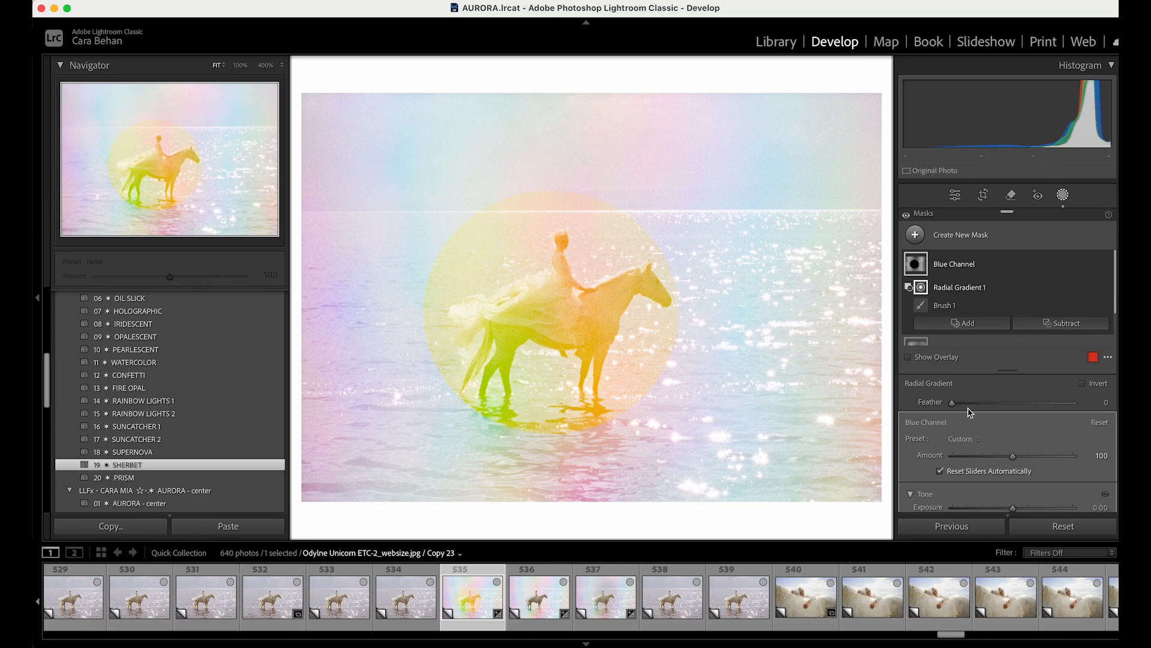
{"action": "left_click_drag", "start_coordinate": [952, 403], "coordinate": [1084, 418]}
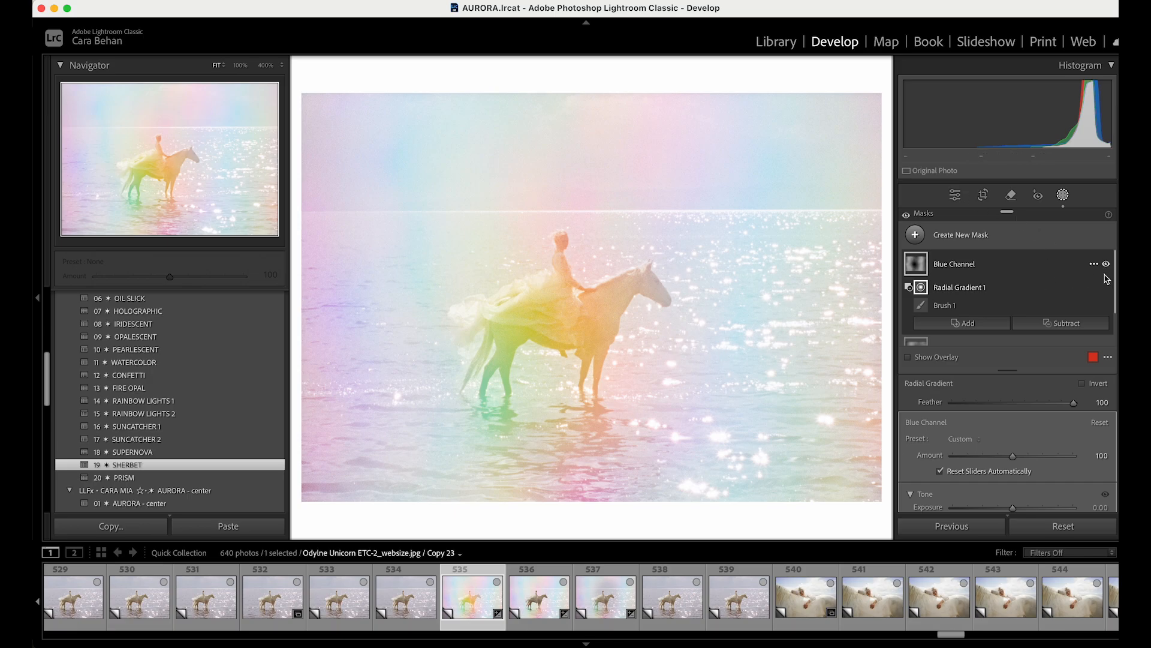
- Duplicate the radial gradient subtraction and move the copies into the Green Channel and Red Channel masks
{"action": "left_click", "coordinate": [1092, 291]}
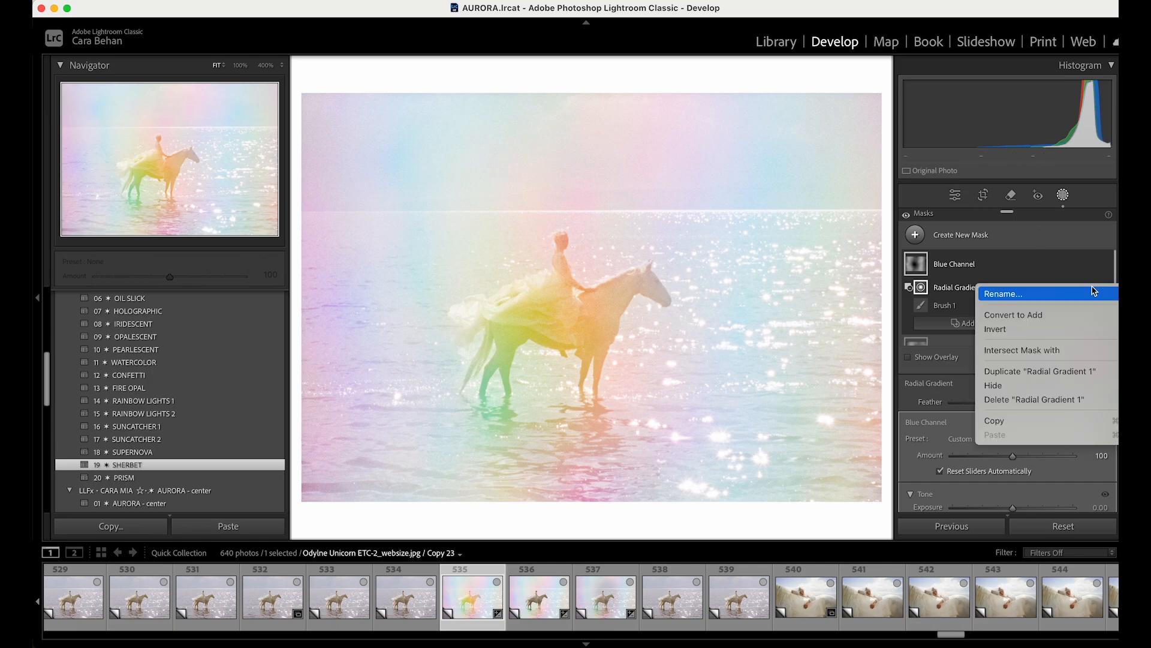
{"action": "left_click", "coordinate": [1029, 371]}
{"action": "left_click_drag", "start_coordinate": [997, 287], "coordinate": [1011, 309]}
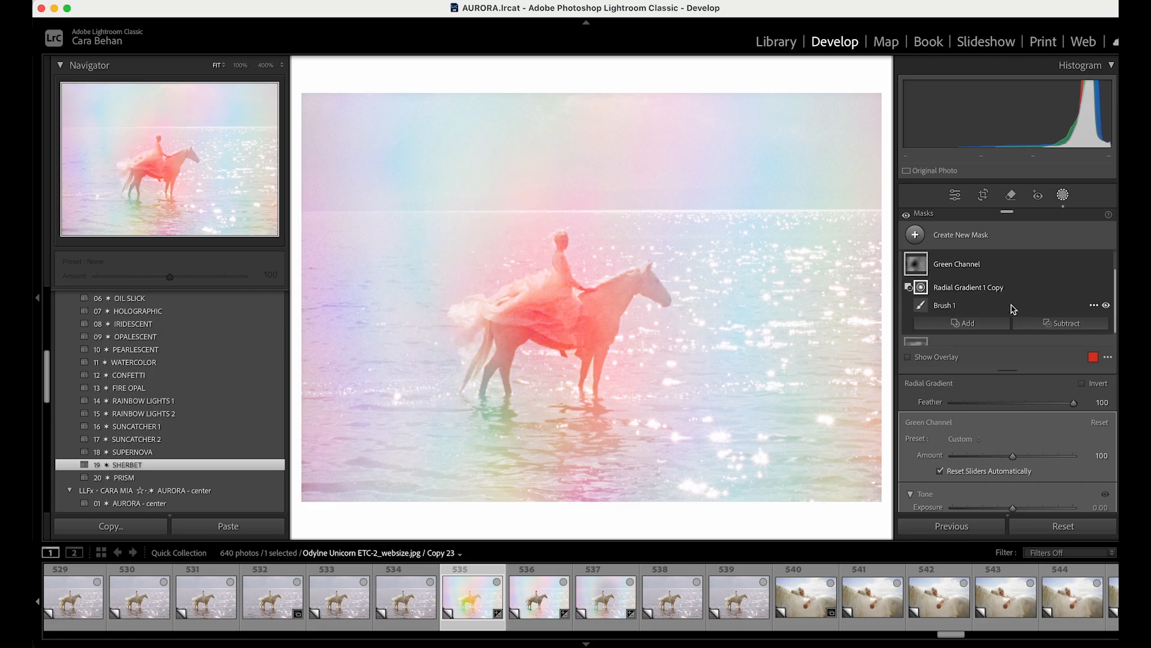
{"action": "left_click", "coordinate": [1093, 291]}
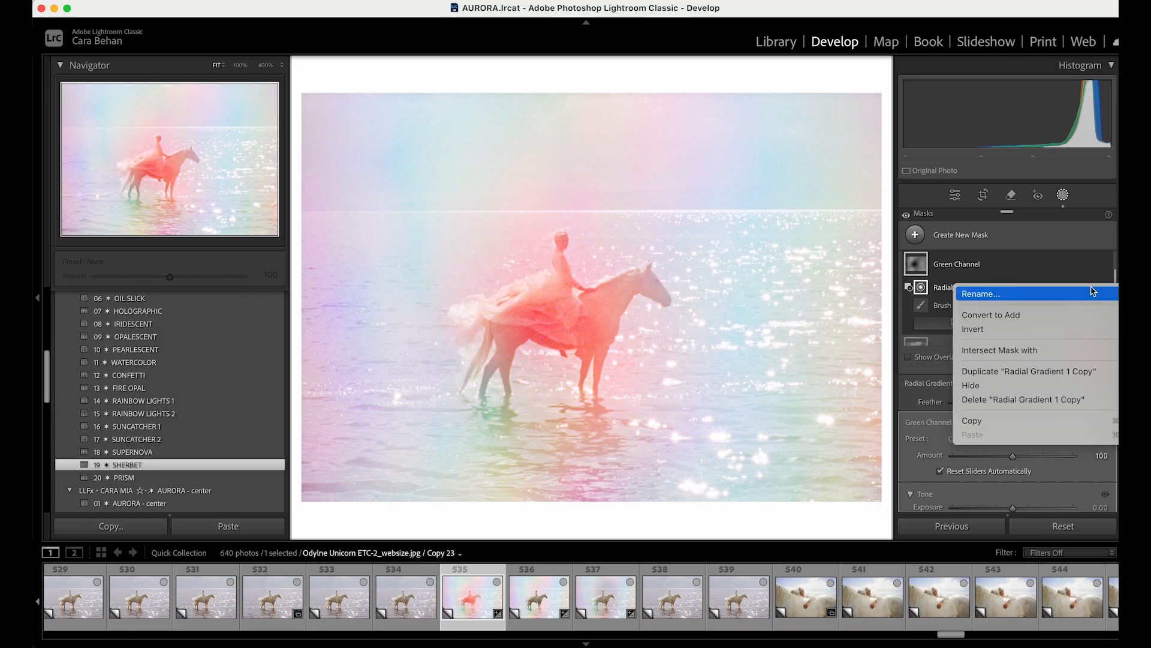
{"action": "left_click", "coordinate": [1019, 371]}
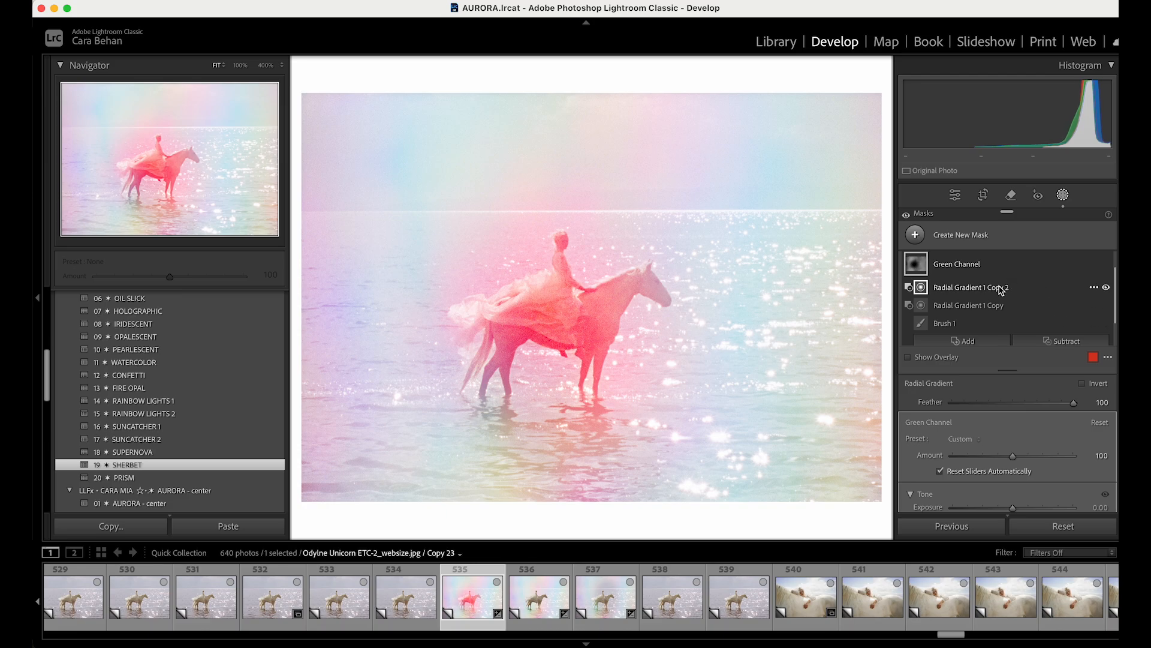
{"action": "left_click_drag", "start_coordinate": [1001, 291], "coordinate": [994, 333]}
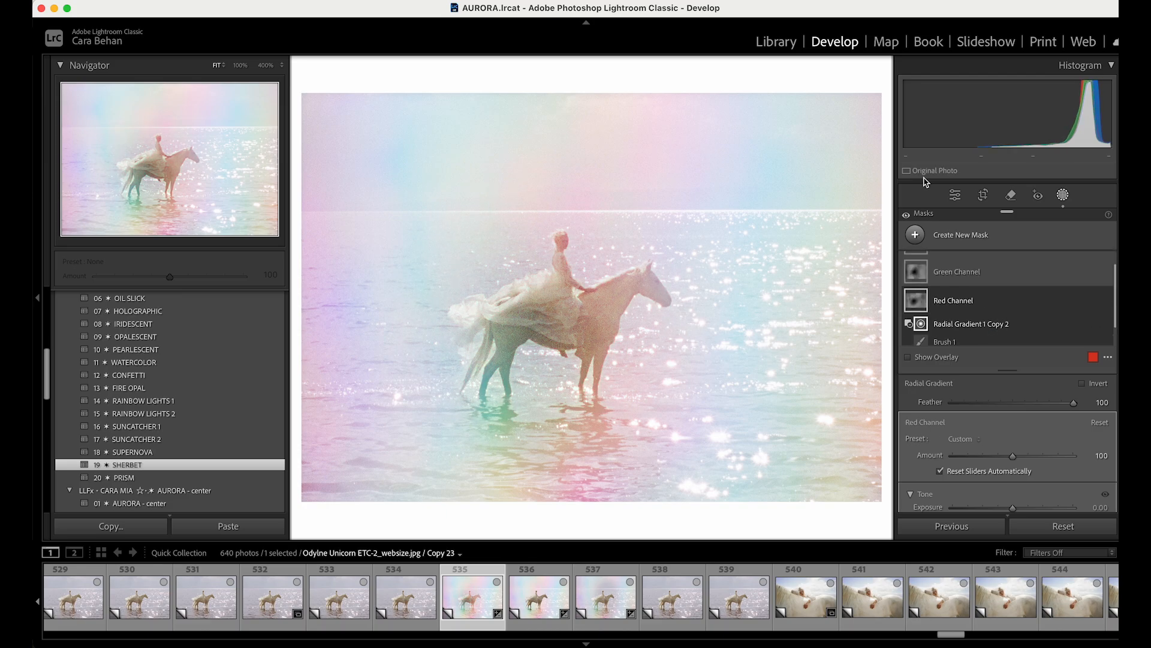
- Leave masking, compare horse photo Copy 23 with its original, and compare it with Copy 25, the SHERBET - center version
{"action": "left_click", "coordinate": [955, 195]}
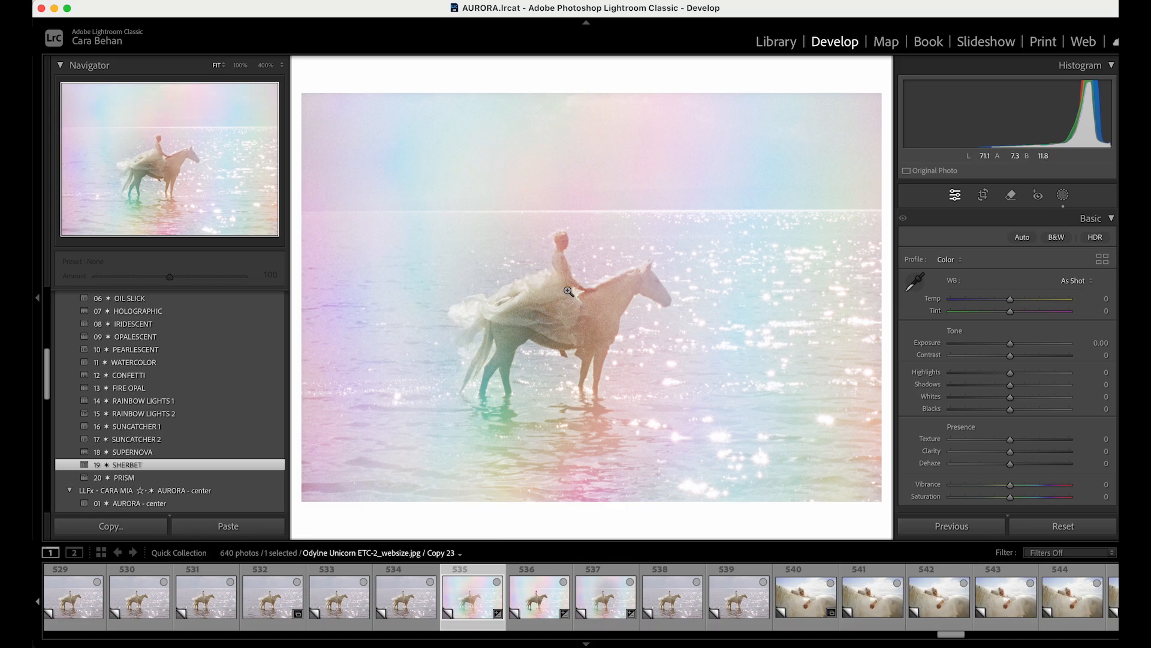
{"action": "key", "text": "backslash"}
{"action": "key", "text": "backslash"}
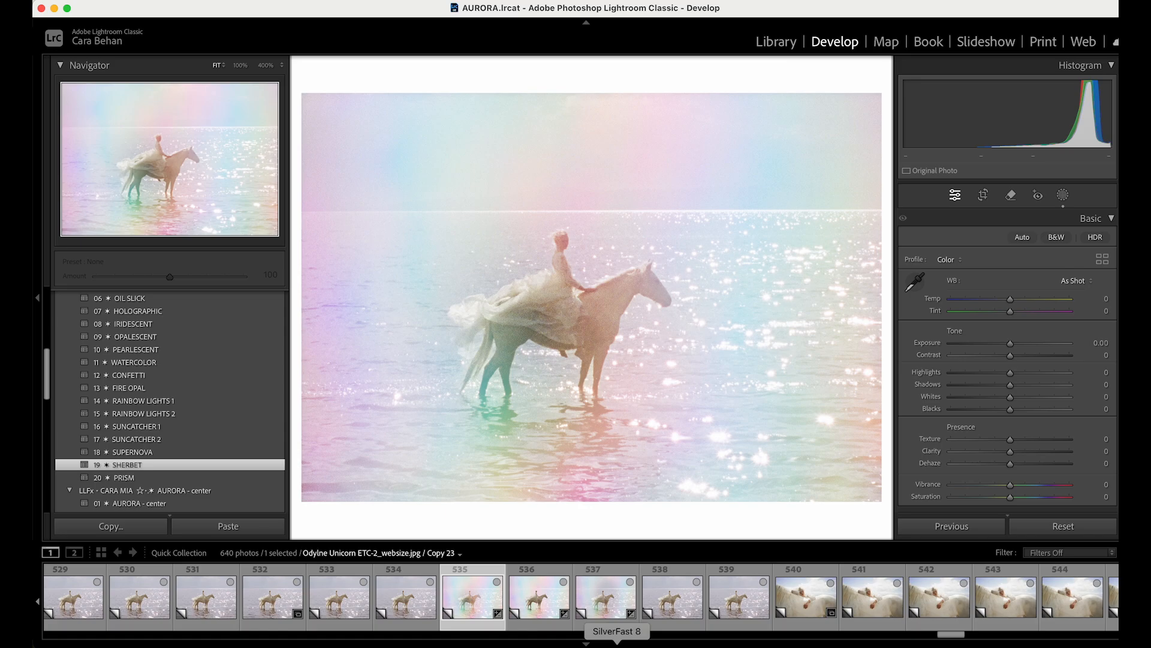
{"action": "left_click", "coordinate": [606, 597]}
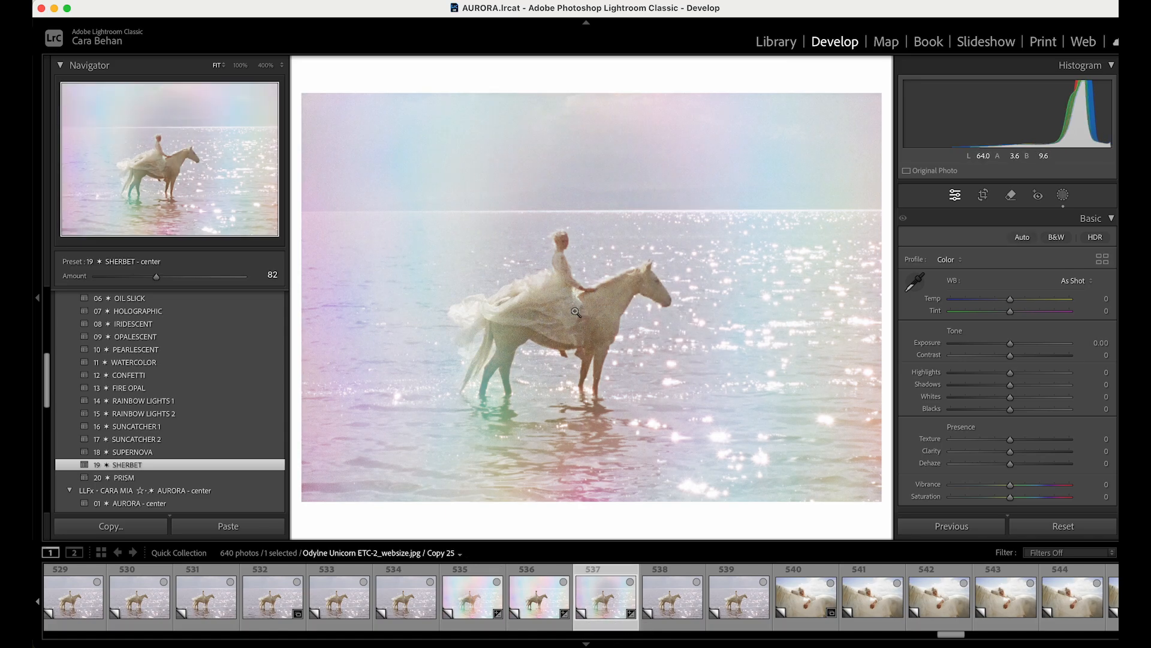
{"action": "left_click", "coordinate": [467, 595]}
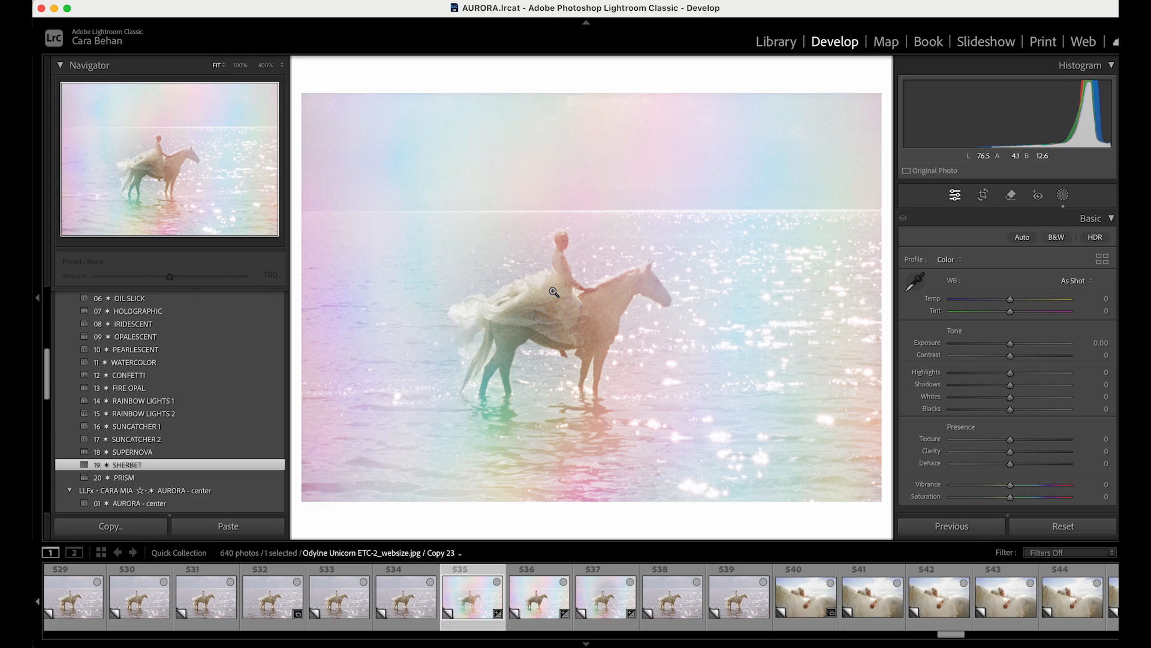
- Set the feather of the subtracted radial gradient in the Blue Channel mask to 70 on Copy 23
{"action": "left_click", "coordinate": [1062, 195]}
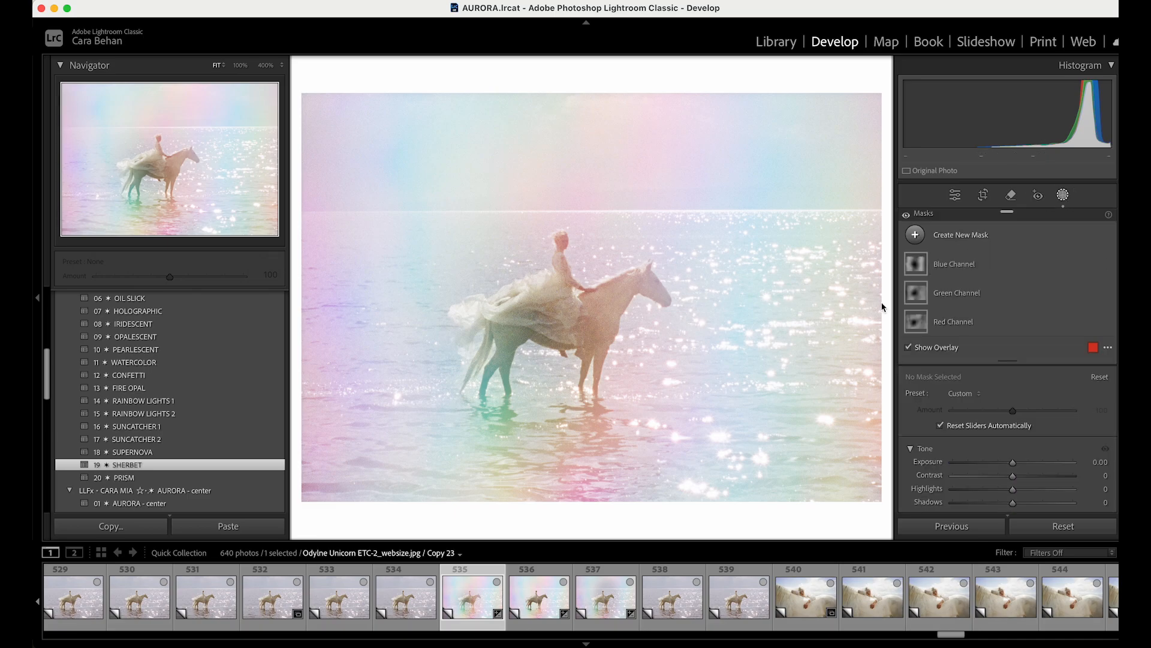
{"action": "left_click", "coordinate": [917, 265]}
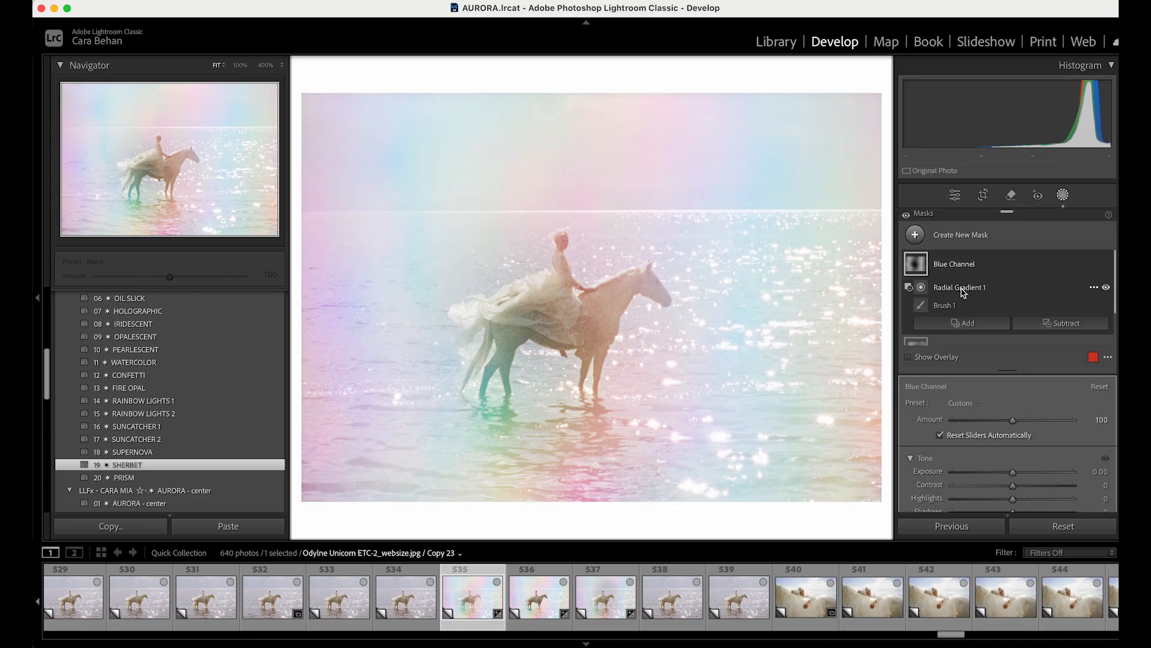
{"action": "left_click", "coordinate": [962, 290]}
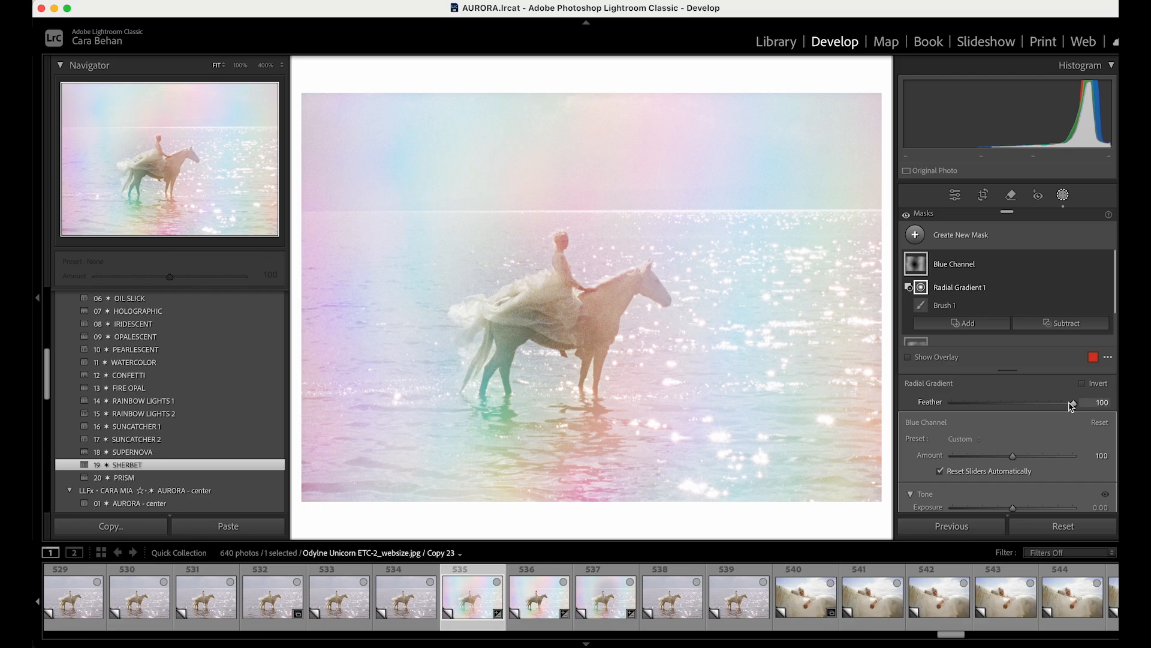
{"action": "left_click_drag", "start_coordinate": [1072, 403], "coordinate": [1037, 407]}
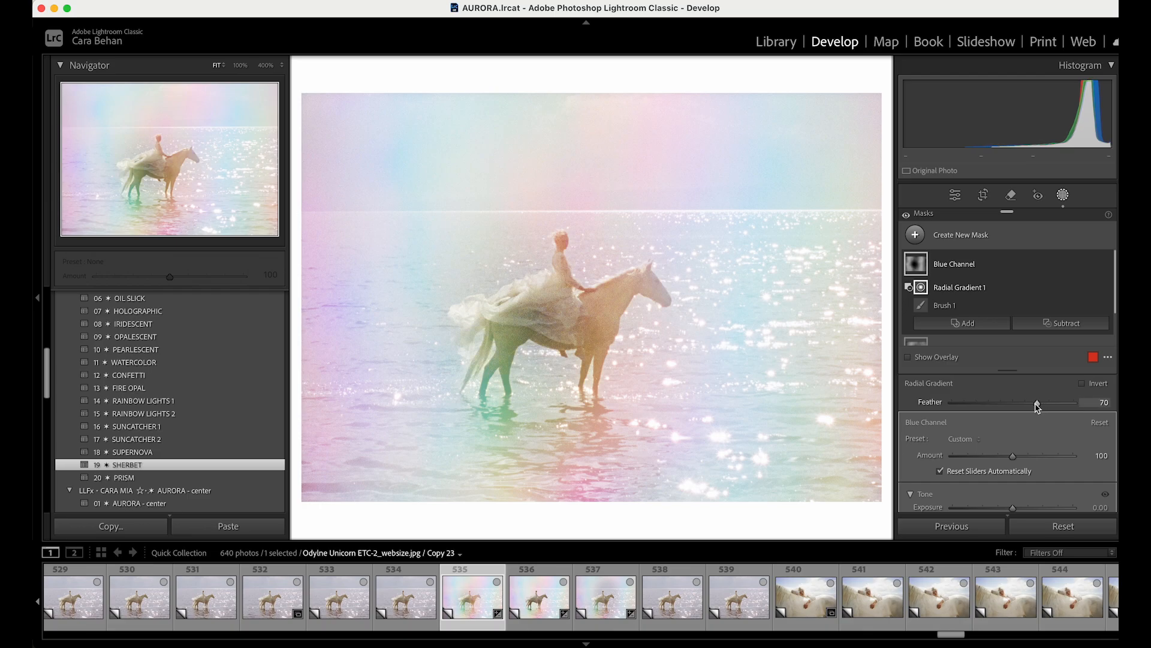
- Set the feather of the subtracted radial gradient copy in the Green Channel mask to 70
{"action": "scroll", "coordinate": [977, 267], "scroll_direction": "down", "scroll_amount": 2}
{"action": "left_click", "coordinate": [945, 326]}
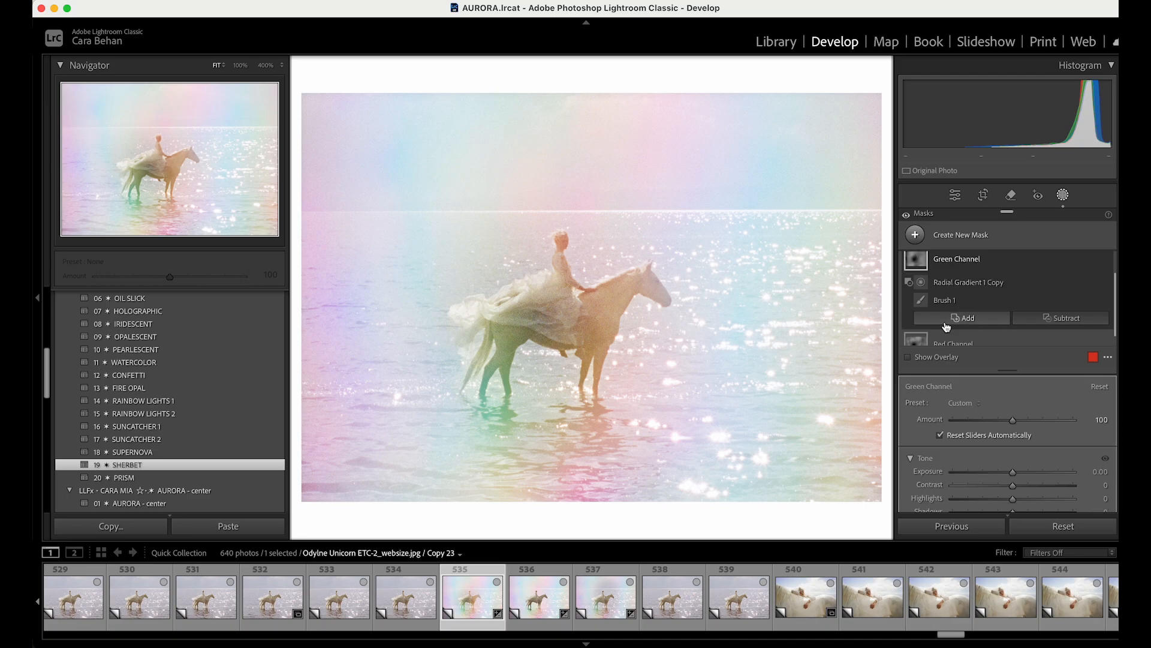
{"action": "scroll", "coordinate": [984, 288], "scroll_direction": "down", "scroll_amount": 1}
{"action": "left_click", "coordinate": [996, 271]}
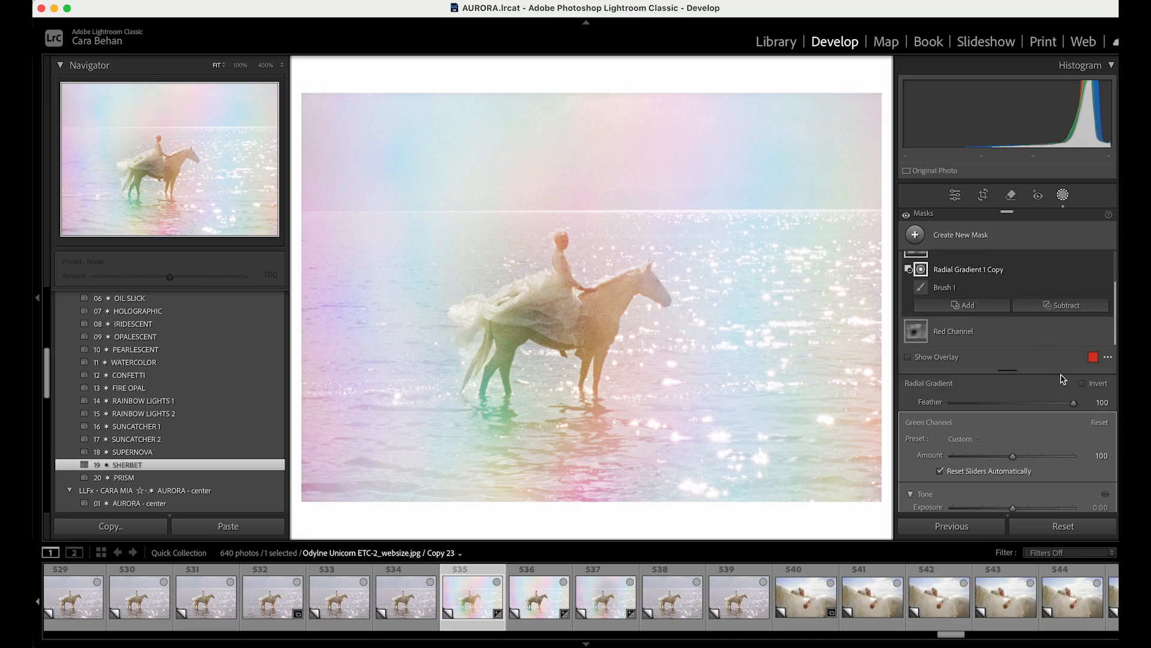
{"action": "left_click_drag", "start_coordinate": [1074, 403], "coordinate": [1035, 406]}
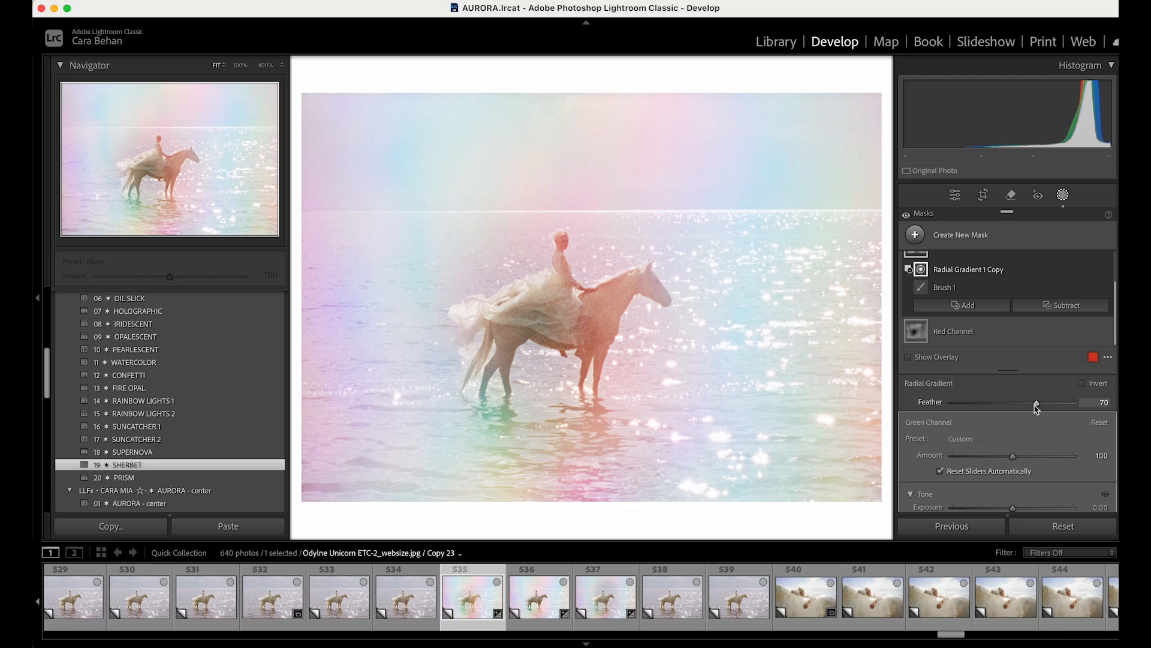
- Set the Red Channel mask's subtracted radial gradient feather to 70 and compare the photo with Copy 25
{"action": "left_click", "coordinate": [963, 331]}
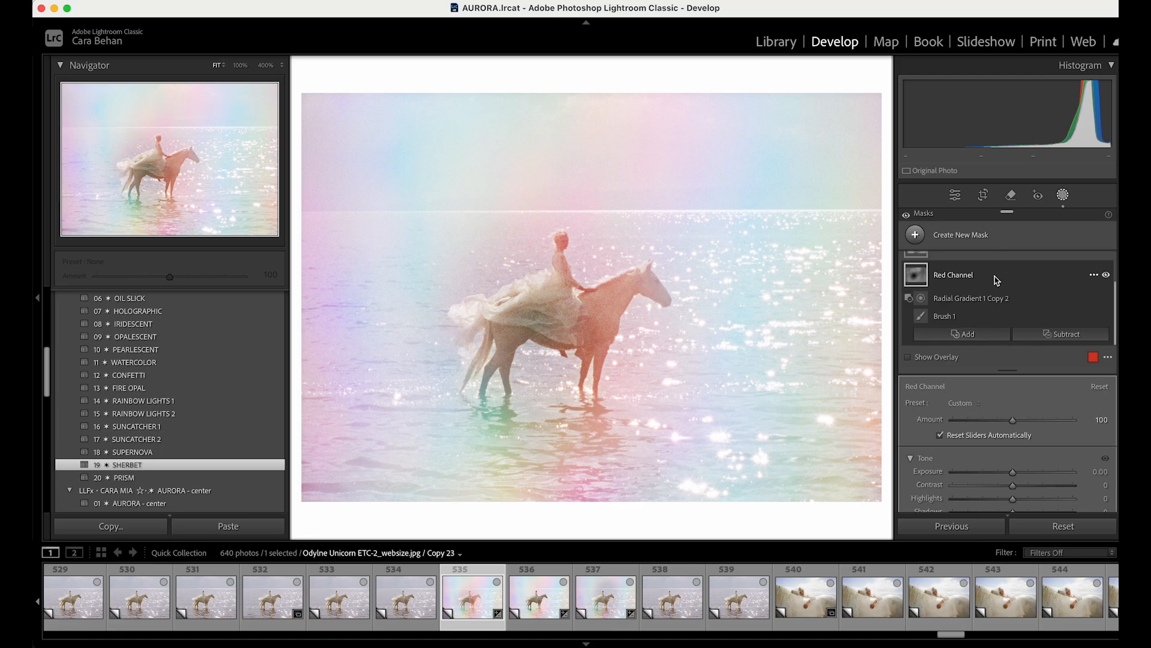
{"action": "left_click", "coordinate": [994, 303]}
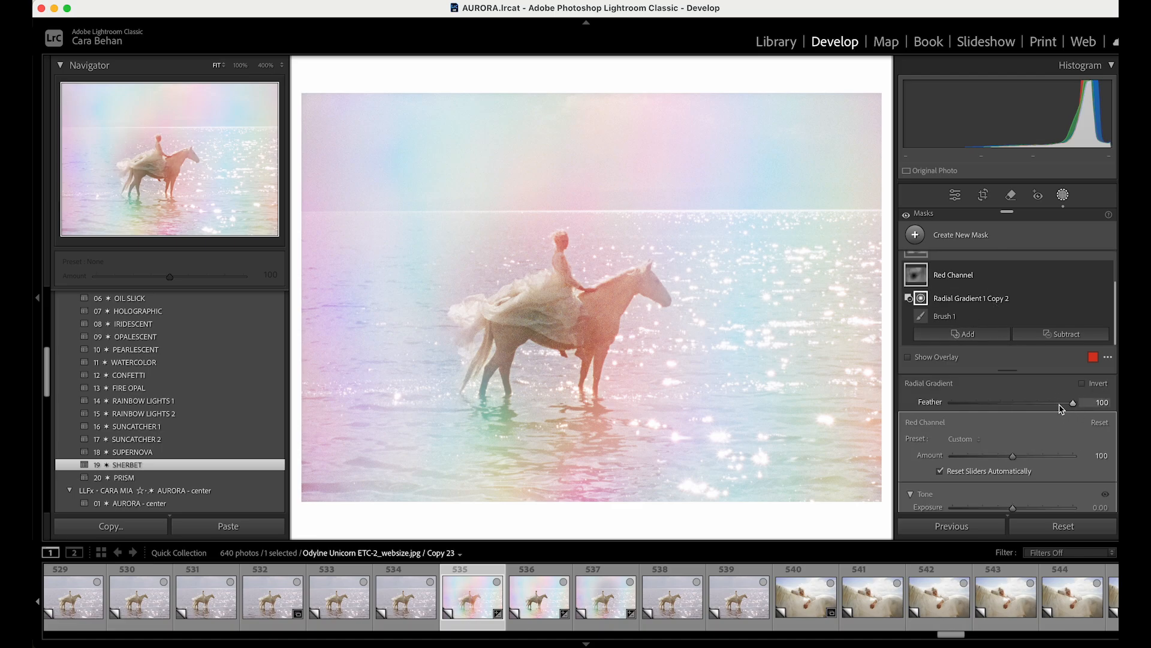
{"action": "left_click_drag", "start_coordinate": [1048, 408], "coordinate": [1038, 409]}
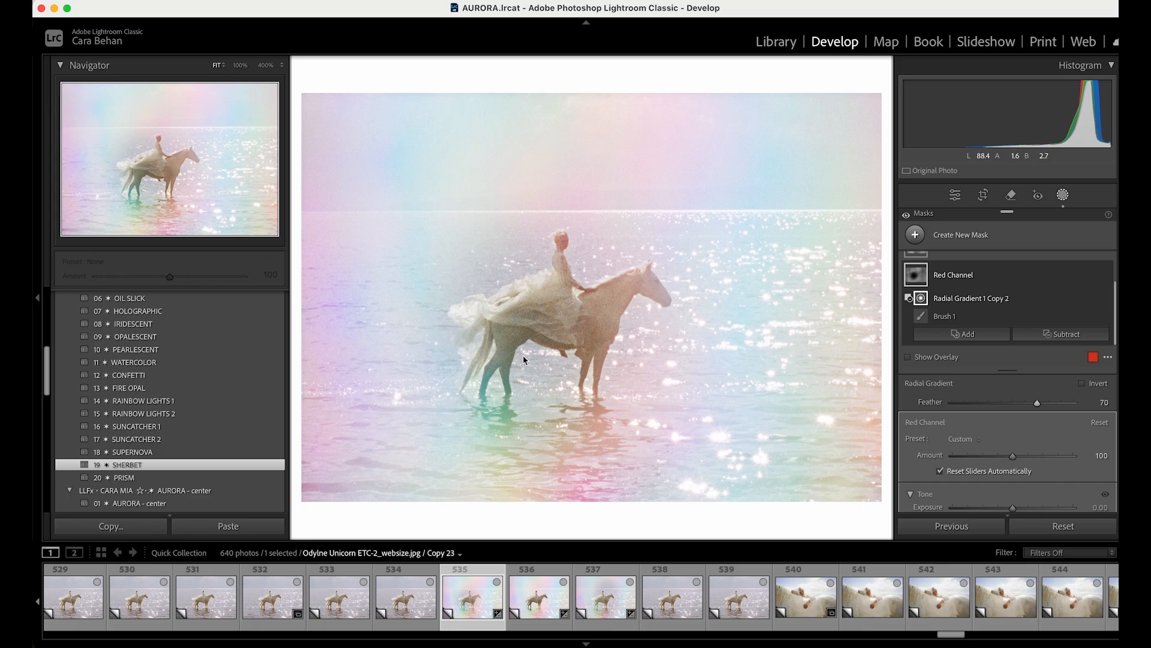
{"action": "left_click", "coordinate": [604, 608]}
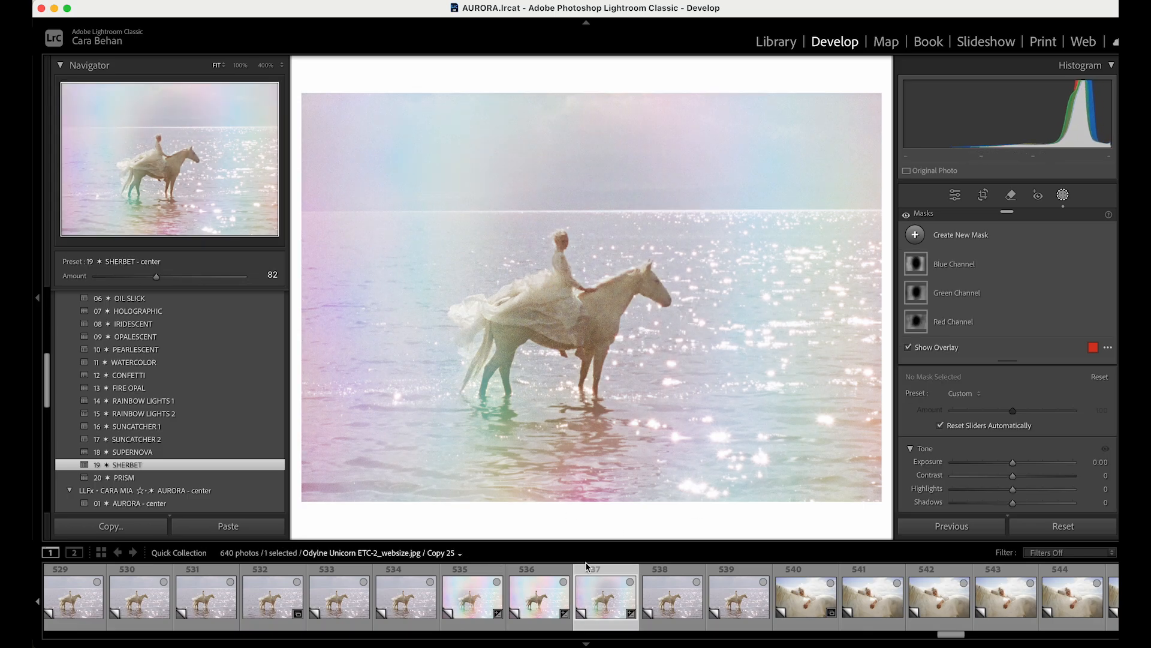
{"action": "key", "text": "Left"}
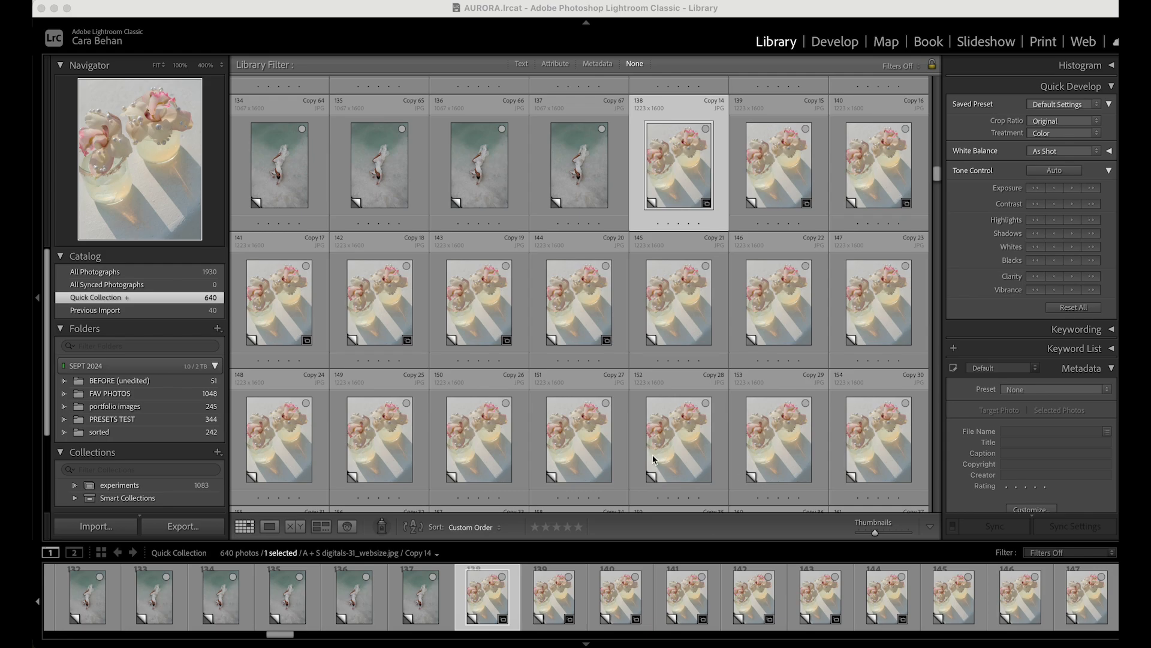
- Browse the Quick Collection for the photo of orchids in glasses, Copy 14, and open it in Develop
{"action": "scroll", "coordinate": [654, 459], "scroll_direction": "down", "scroll_amount": 4}
{"action": "scroll", "coordinate": [653, 459], "scroll_direction": "down", "scroll_amount": 20}
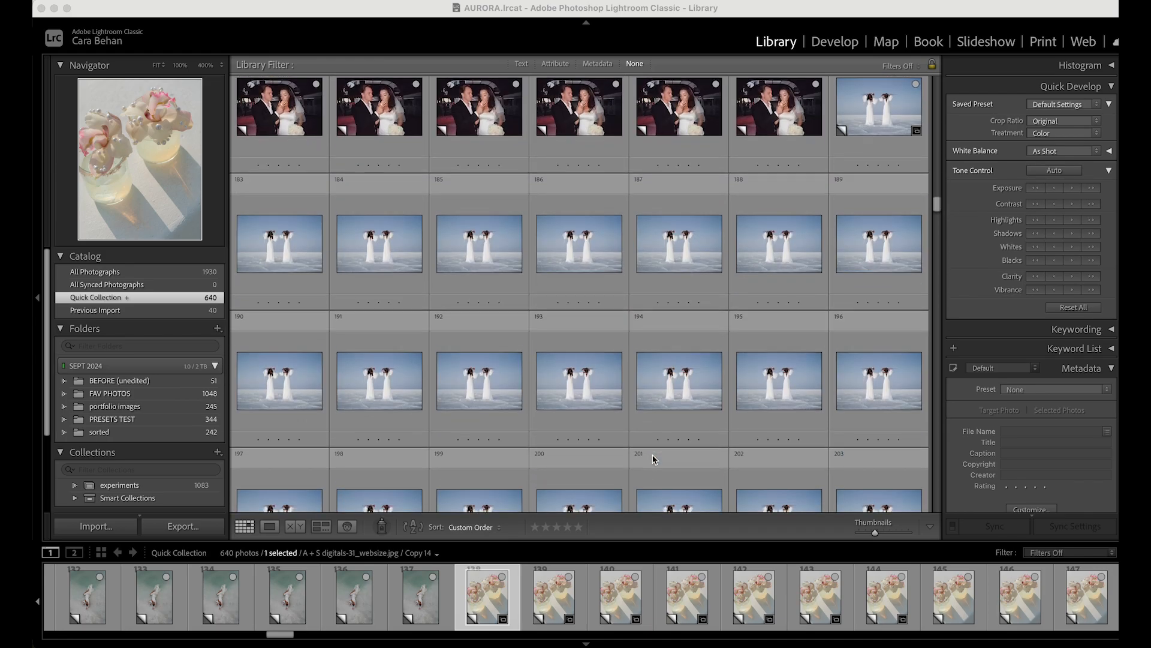
{"action": "scroll", "coordinate": [654, 459], "scroll_direction": "up", "scroll_amount": 5}
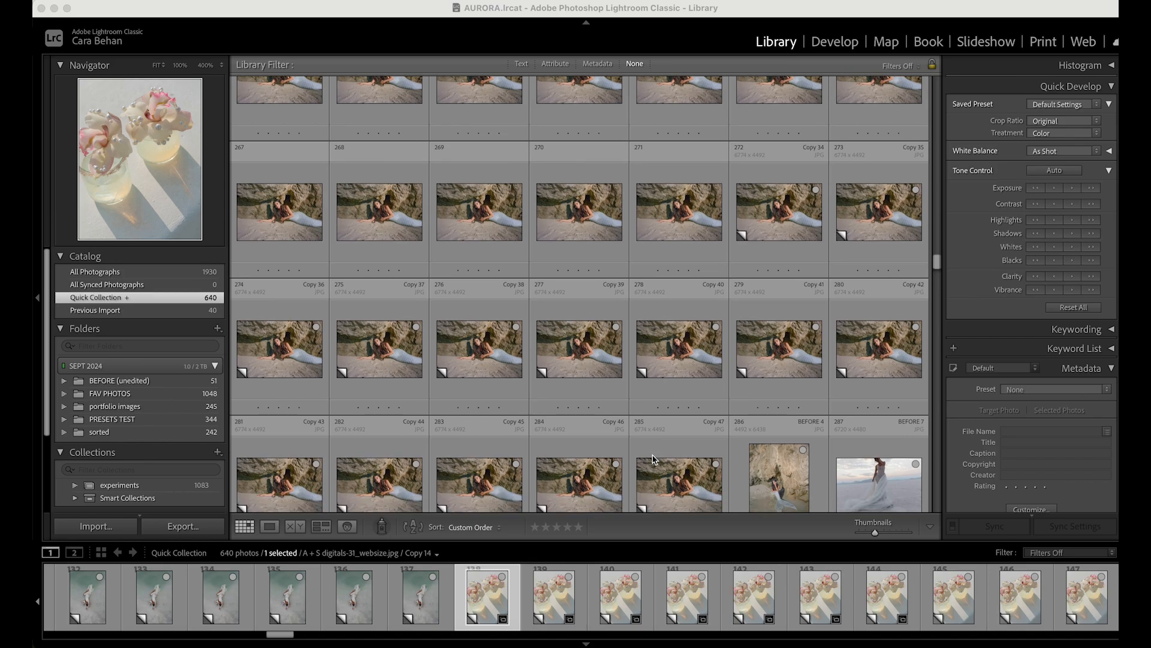
{"action": "scroll", "coordinate": [760, 267], "scroll_direction": "up", "scroll_amount": 4}
{"action": "scroll", "coordinate": [760, 267], "scroll_direction": "up", "scroll_amount": 18}
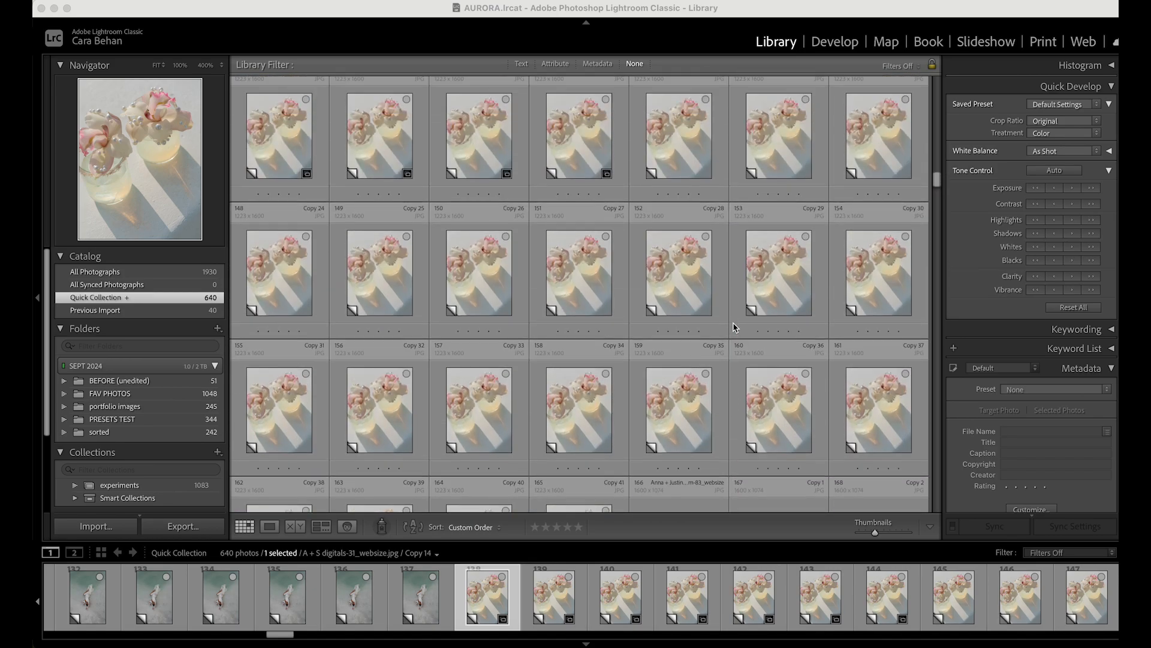
{"action": "scroll", "coordinate": [735, 326], "scroll_direction": "down", "scroll_amount": 2}
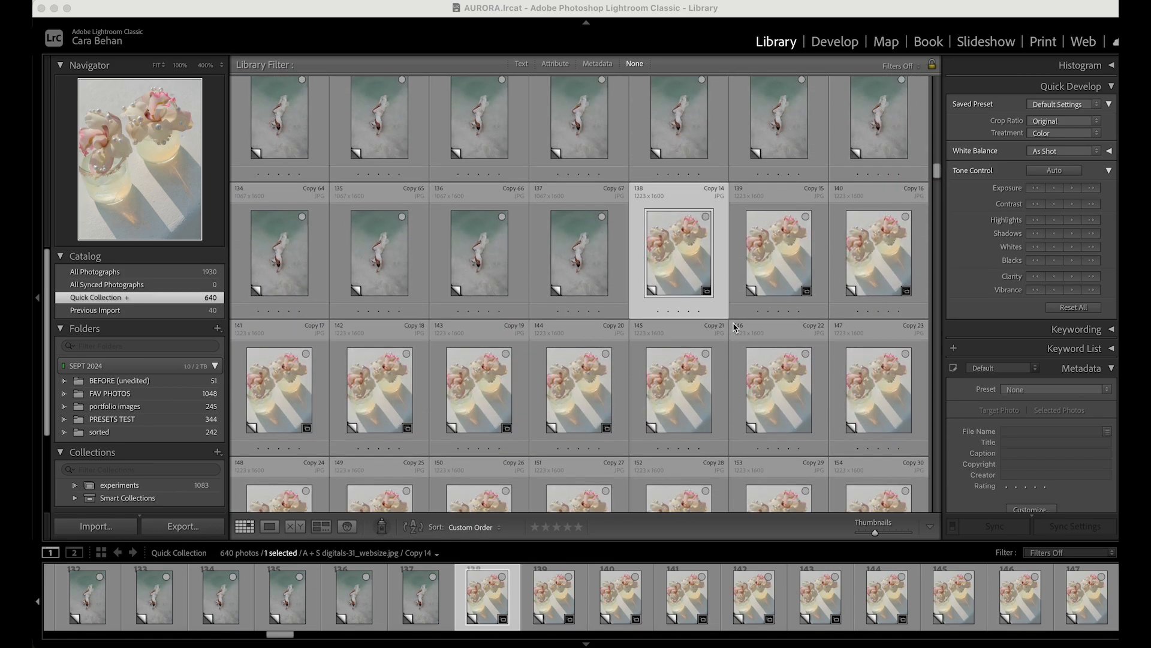
{"action": "double_click", "coordinate": [667, 253]}
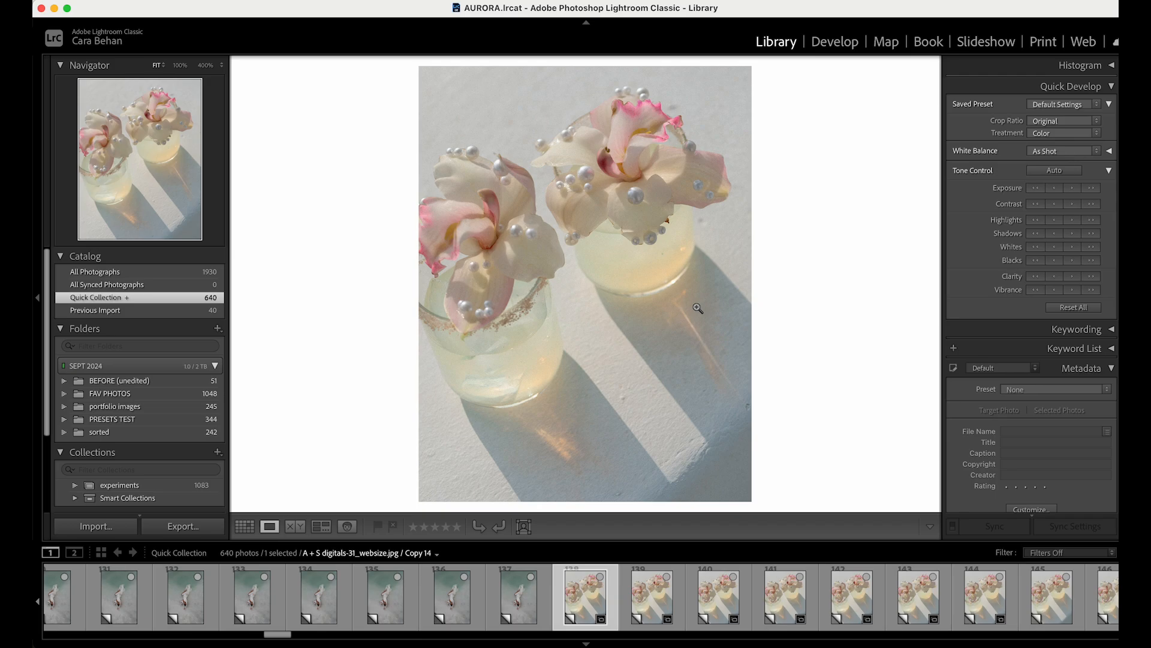
{"action": "left_click", "coordinate": [837, 42]}
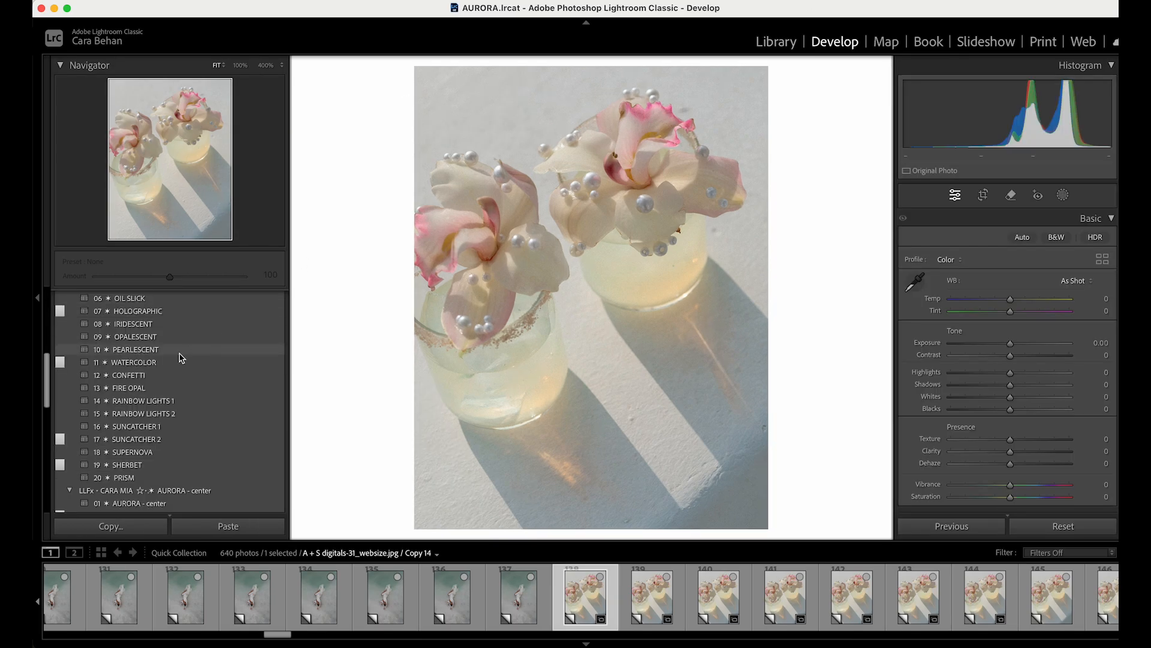
- Collapse the AURORA preset group and apply 01 AURORA - center to orchid photo Copy 14
{"action": "scroll", "coordinate": [180, 357], "scroll_direction": "up", "scroll_amount": 10}
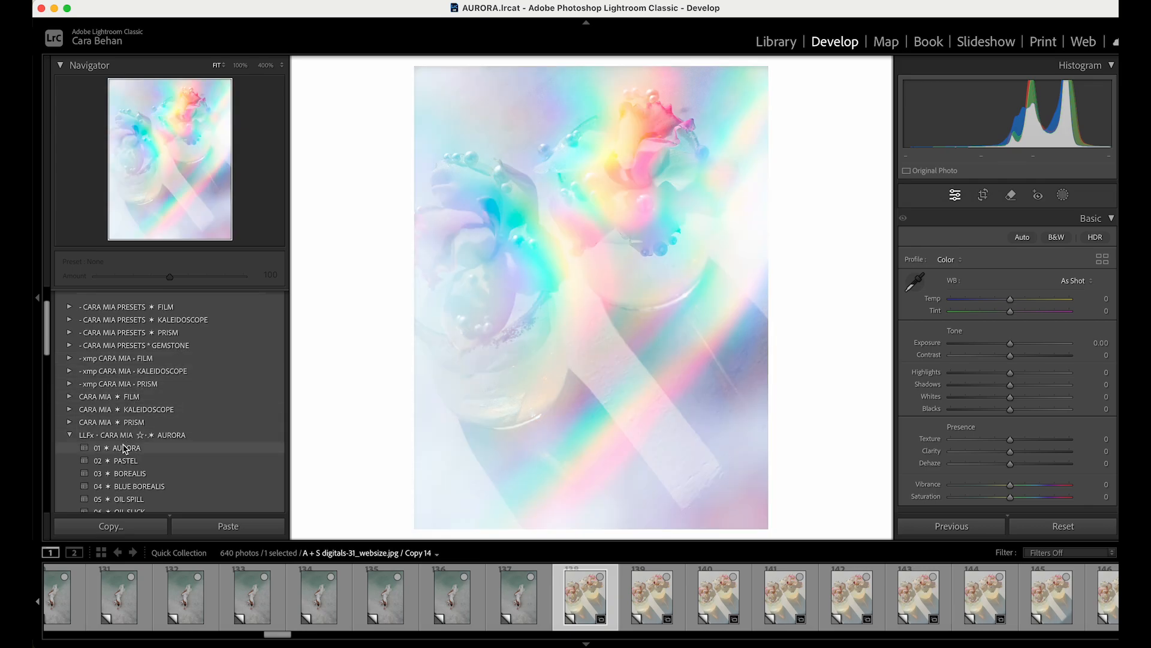
{"action": "left_click", "coordinate": [70, 436]}
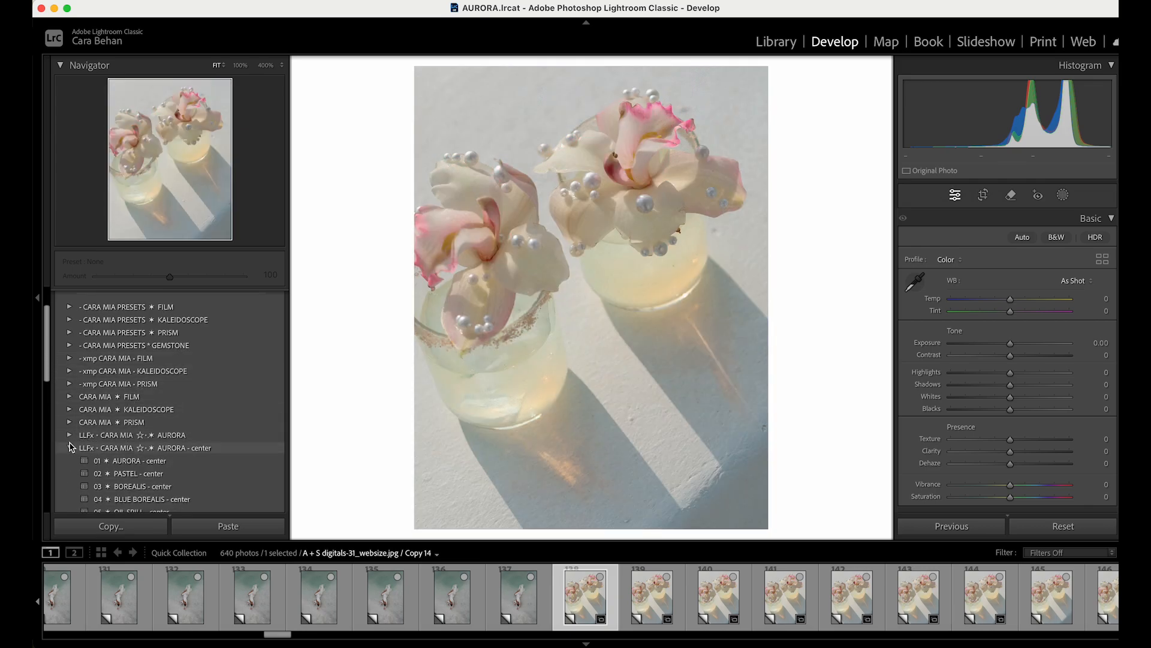
{"action": "scroll", "coordinate": [108, 437], "scroll_direction": "down", "scroll_amount": 2}
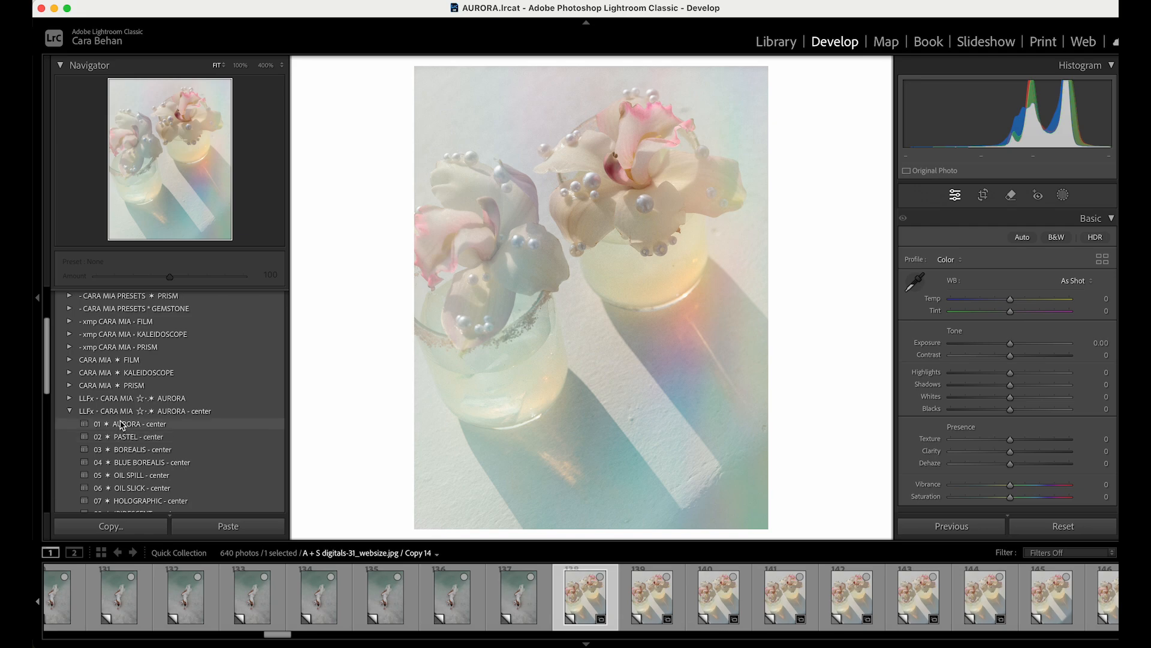
{"action": "left_click", "coordinate": [122, 424]}
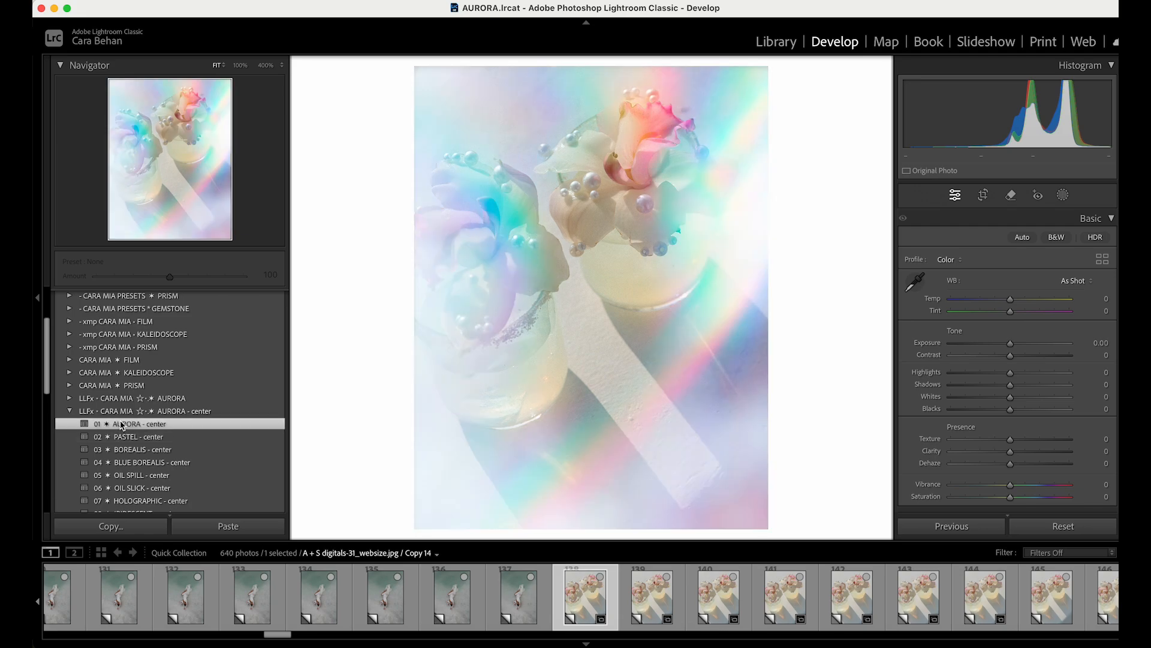
{"action": "left_click", "coordinate": [122, 424]}
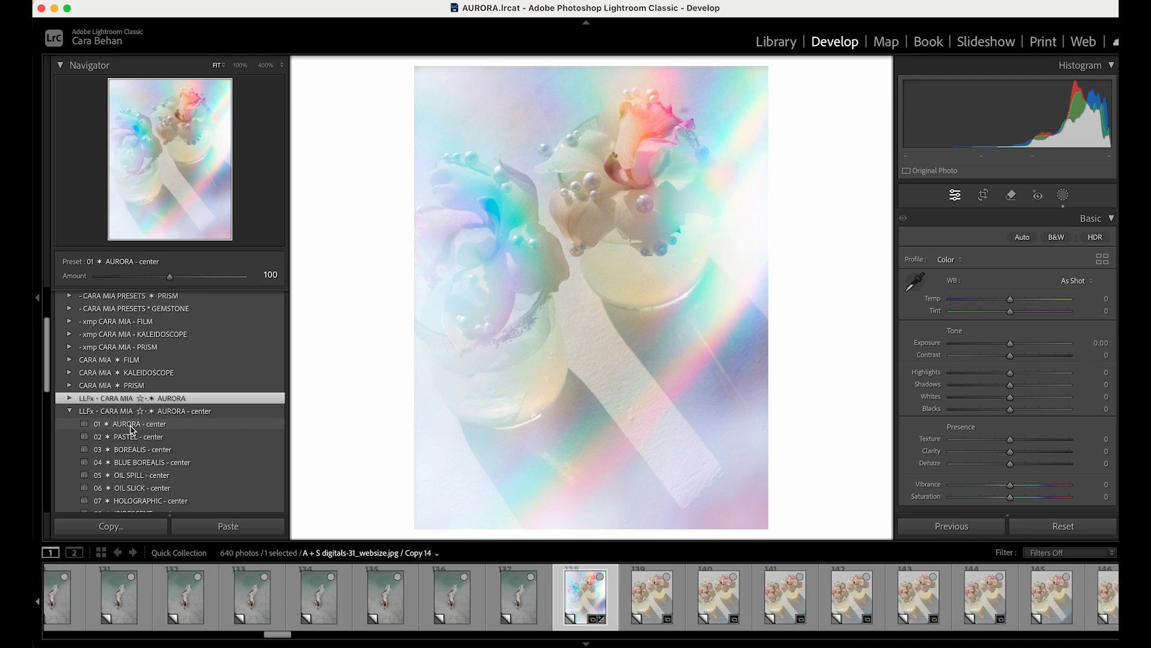
- Reduce the AURORA - center preset amount to 67 and compare the photo with its original
{"action": "left_click_drag", "start_coordinate": [170, 276], "coordinate": [145, 278]}
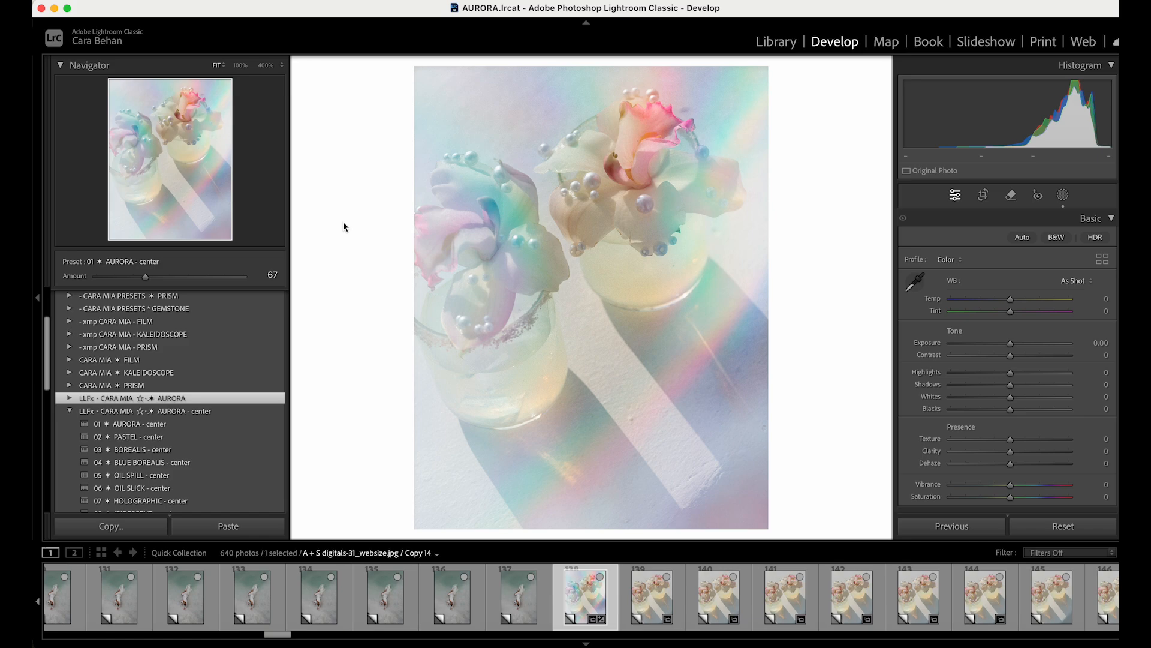
{"action": "key", "text": "backslash"}
{"action": "key", "text": "backslash"}
{"action": "key", "text": "backslash"}
{"action": "key", "text": "backslash"}
{"action": "key", "text": "backslash"}
{"action": "key", "text": "backslash"}
- Set the AURORA - center preset amount to 43 and compare the before and after views repeatedly
{"action": "left_click_drag", "start_coordinate": [140, 278], "coordinate": [129, 281]}
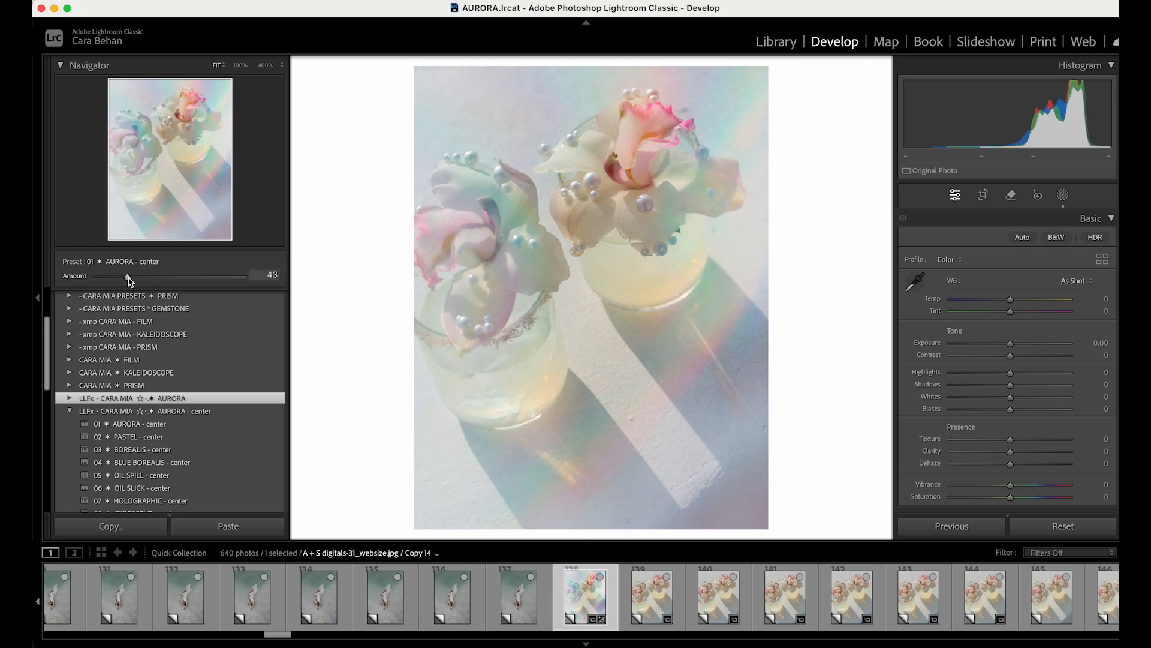
{"action": "key", "text": "backslash"}
{"action": "key", "text": "backslash"}
{"action": "key", "text": "backslash"}
{"action": "key", "text": "backslash"}
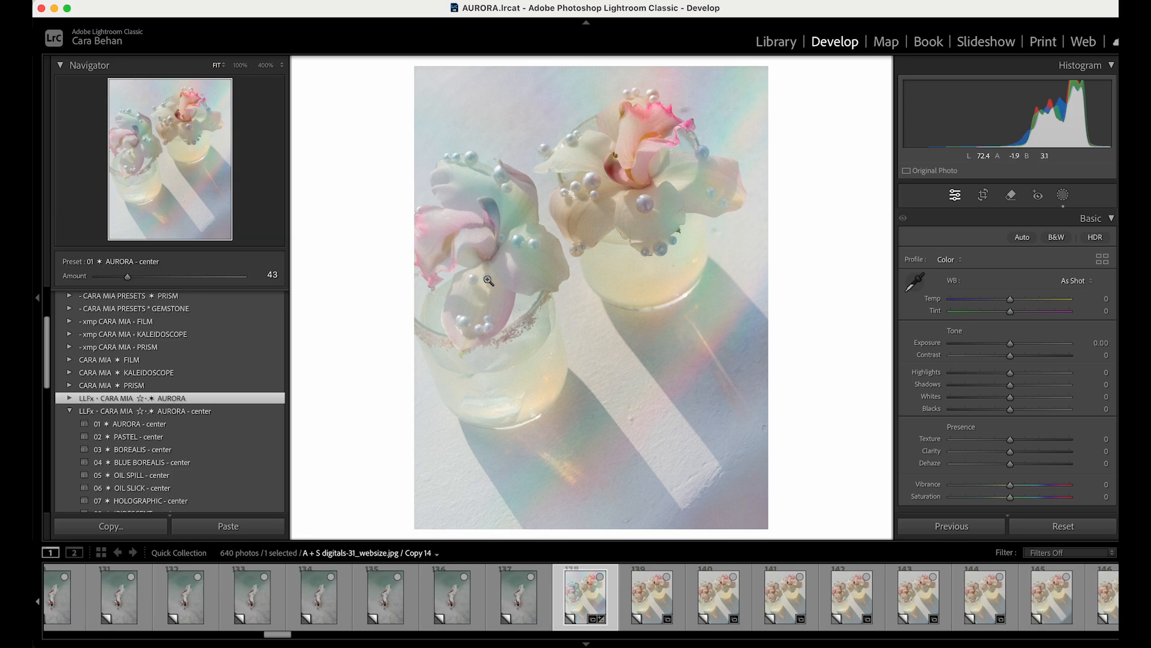
{"action": "key", "text": "backslash"}
{"action": "key", "text": "backslash"}
{"action": "key", "text": "backslash"}
{"action": "key", "text": "backslash"}
{"action": "key", "text": "backslash"}
{"action": "key", "text": "backslash"}
{"action": "key", "text": "backslash"}
{"action": "key", "text": "backslash"}
- Apply the 02 PASTEL - center preset to orchid photo Copy 15 and compare it with the original
{"action": "left_click", "coordinate": [649, 595]}
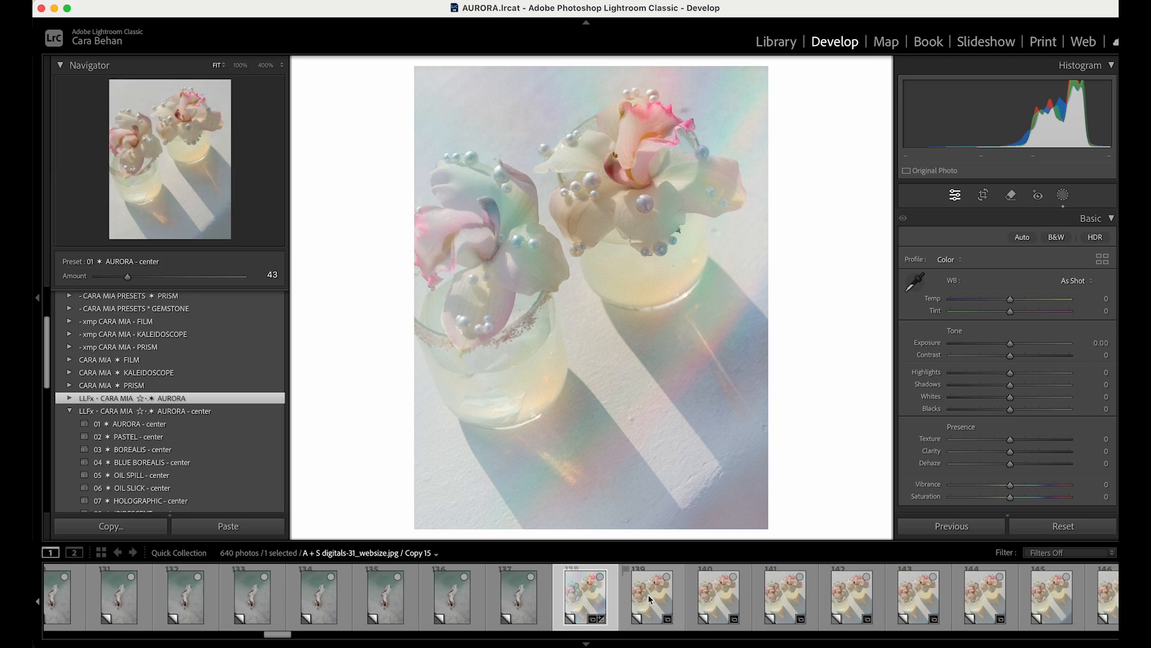
{"action": "left_click", "coordinate": [128, 438]}
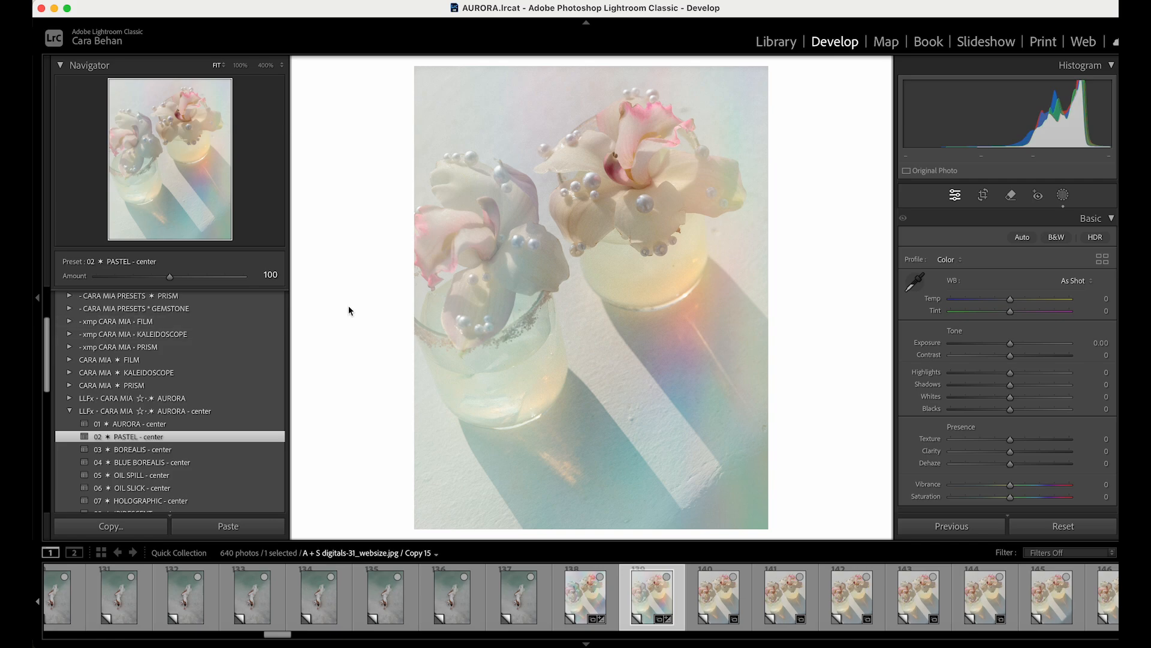
{"action": "key", "text": "backslash"}
{"action": "key", "text": "backslash"}
{"action": "key", "text": "backslash"}
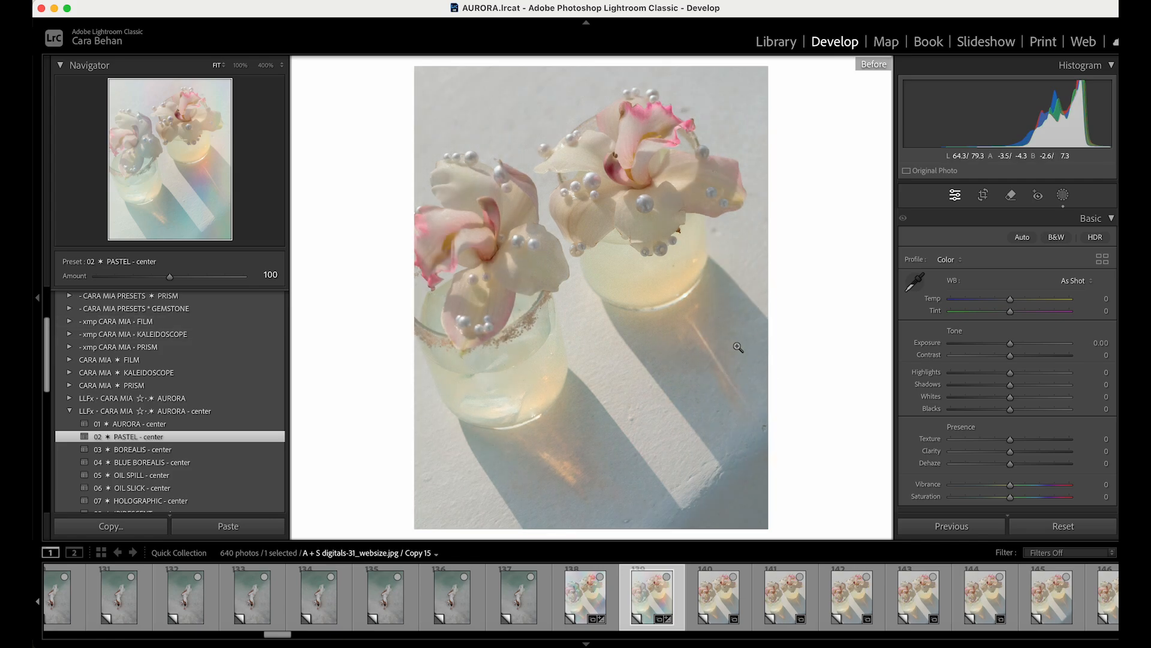
{"action": "key", "text": "backslash"}
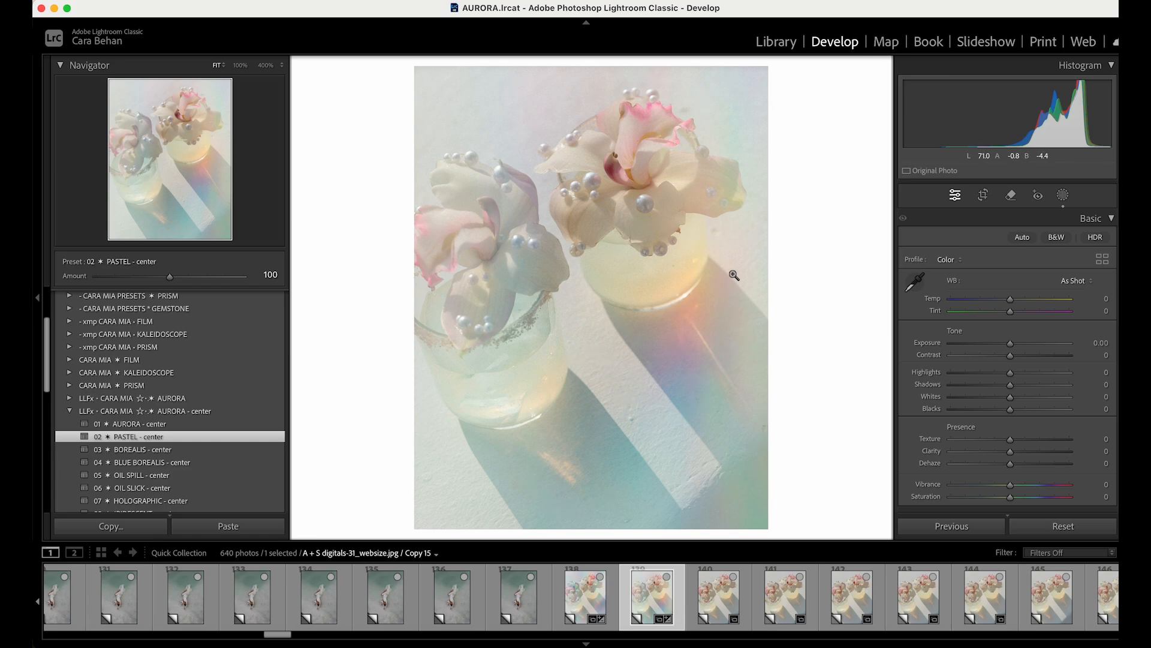
{"action": "key", "text": "backslash"}
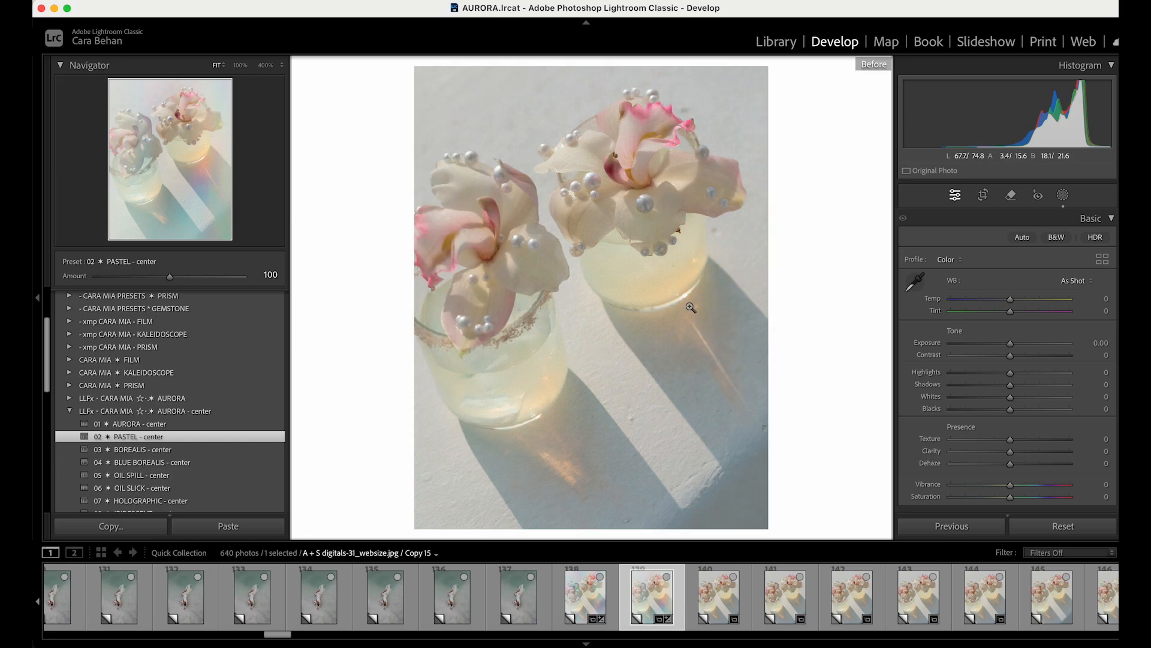
- Examine the PASTEL - center effect on orchid photo Copy 15 by alternating between its before and after views
{"action": "key", "text": "backslash"}
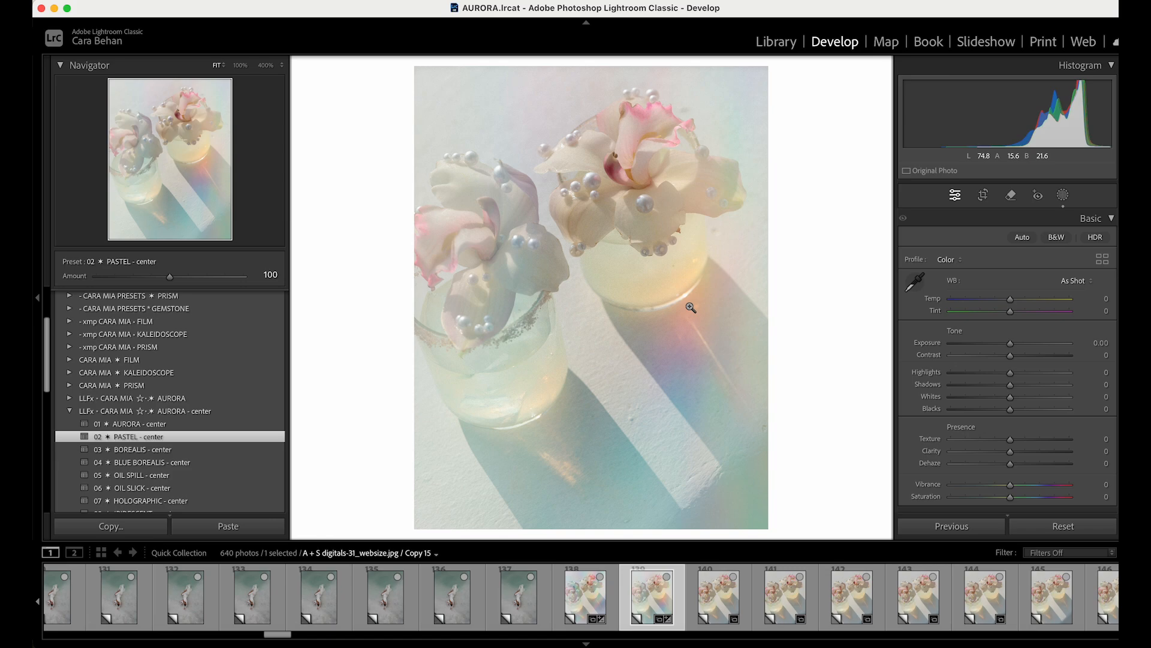
{"action": "key", "text": "backslash"}
{"action": "key", "text": "backslash"}
{"action": "key", "text": "backslash"}
{"action": "key", "text": "backslash"}
- Apply the 03 BOREALIS - center preset to orchid photo Copy 16 at amount 51 and compare it with the original
{"action": "left_click", "coordinate": [712, 595]}
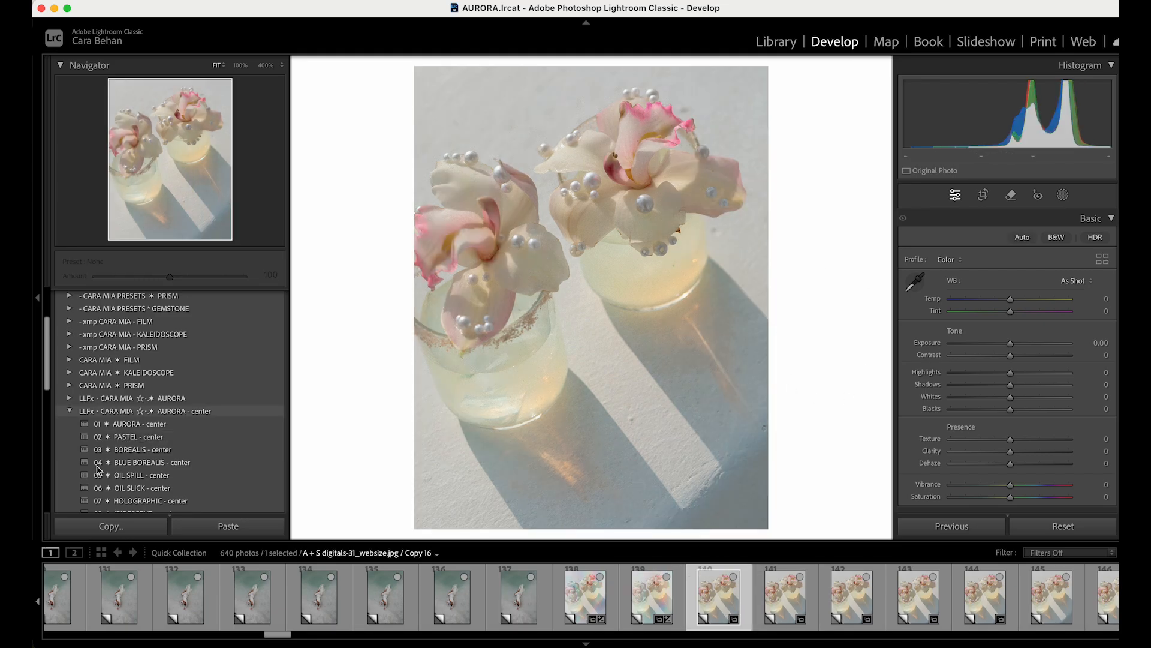
{"action": "left_click", "coordinate": [145, 451]}
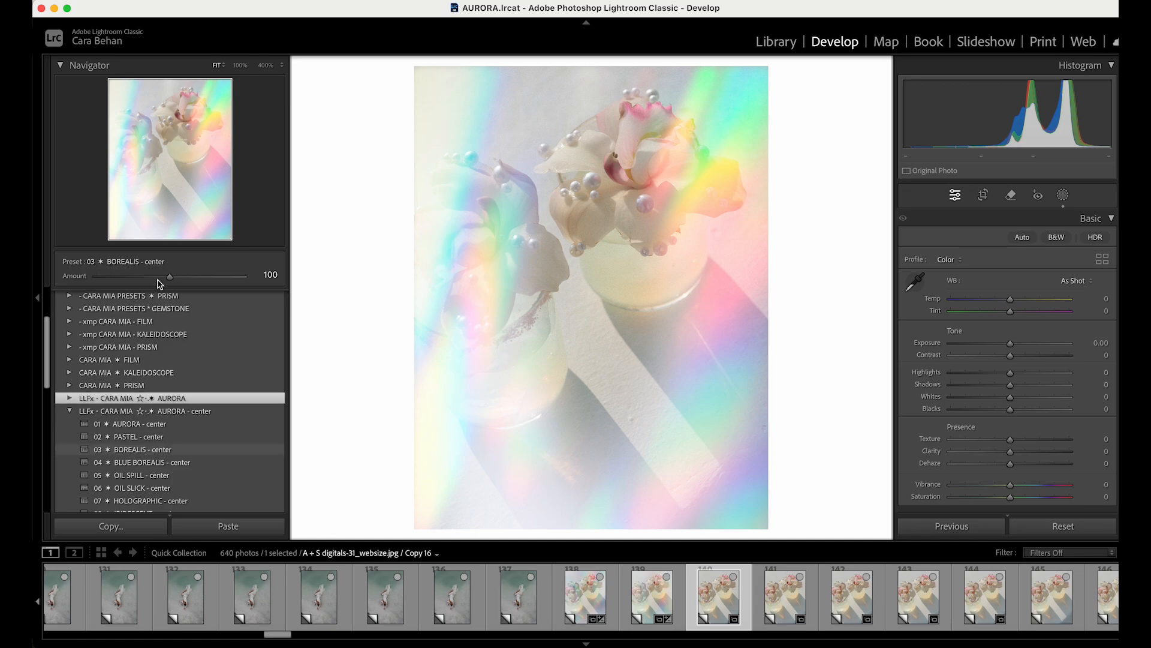
{"action": "left_click_drag", "start_coordinate": [171, 281], "coordinate": [133, 279]}
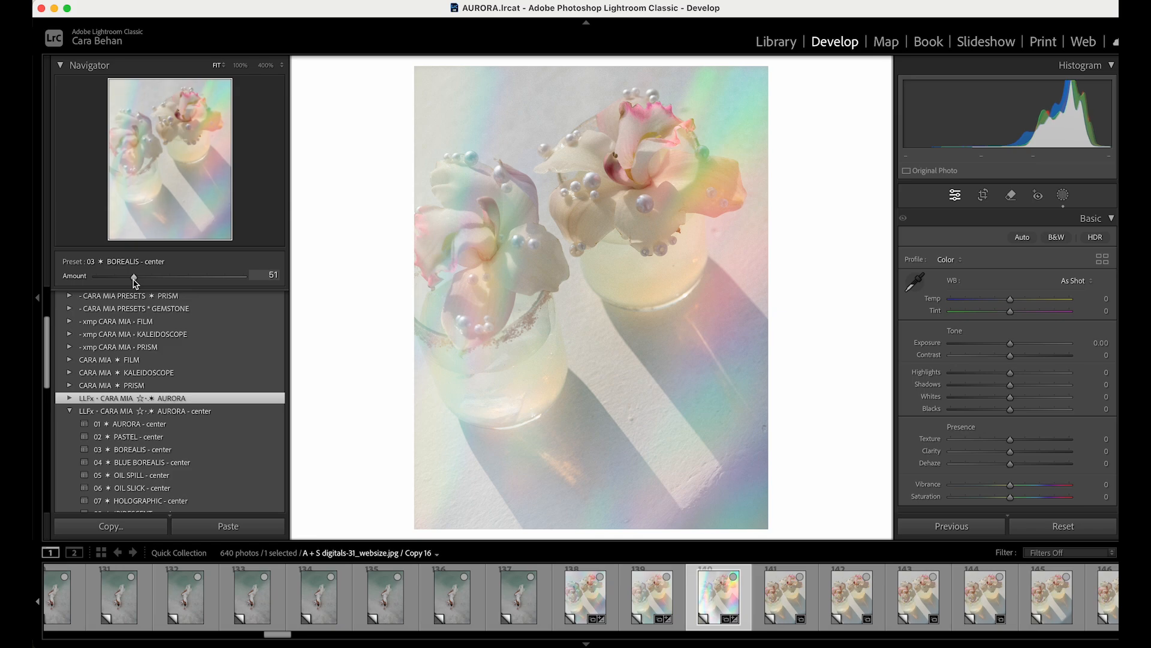
{"action": "key", "text": "backslash"}
{"action": "key", "text": "backslash"}
{"action": "key", "text": "backslash"}
{"action": "key", "text": "backslash"}
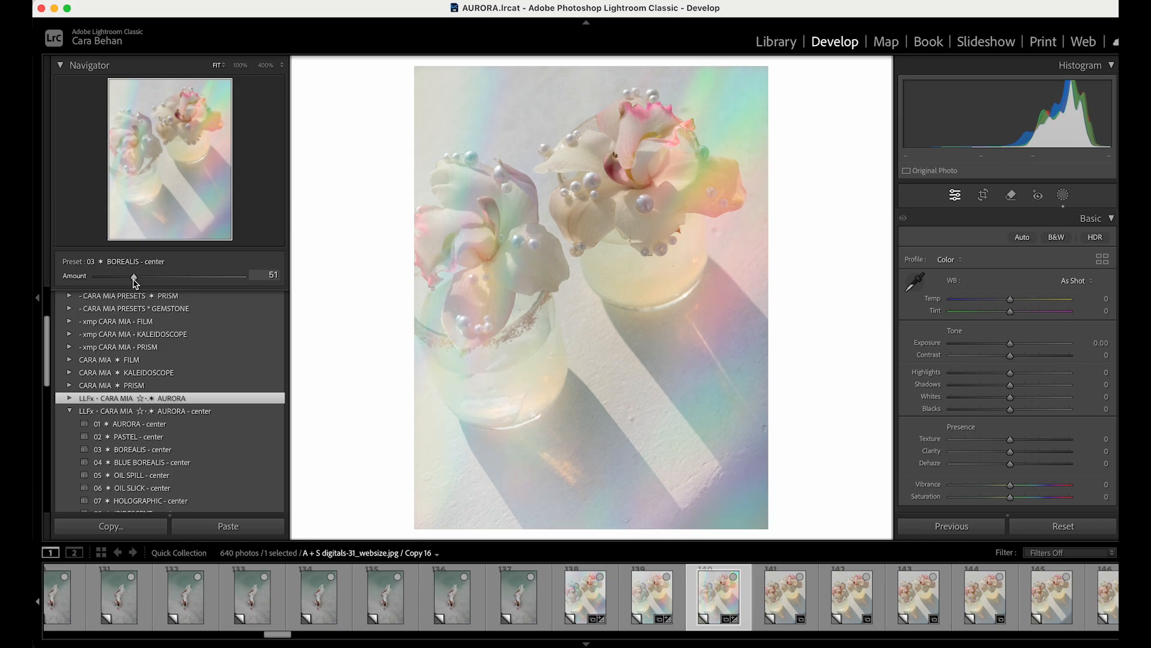
- Apply the 04 BLUE BOREALIS - center preset to orchid photo Copy 17 and compare the before and after views
{"action": "left_click", "coordinate": [770, 588]}
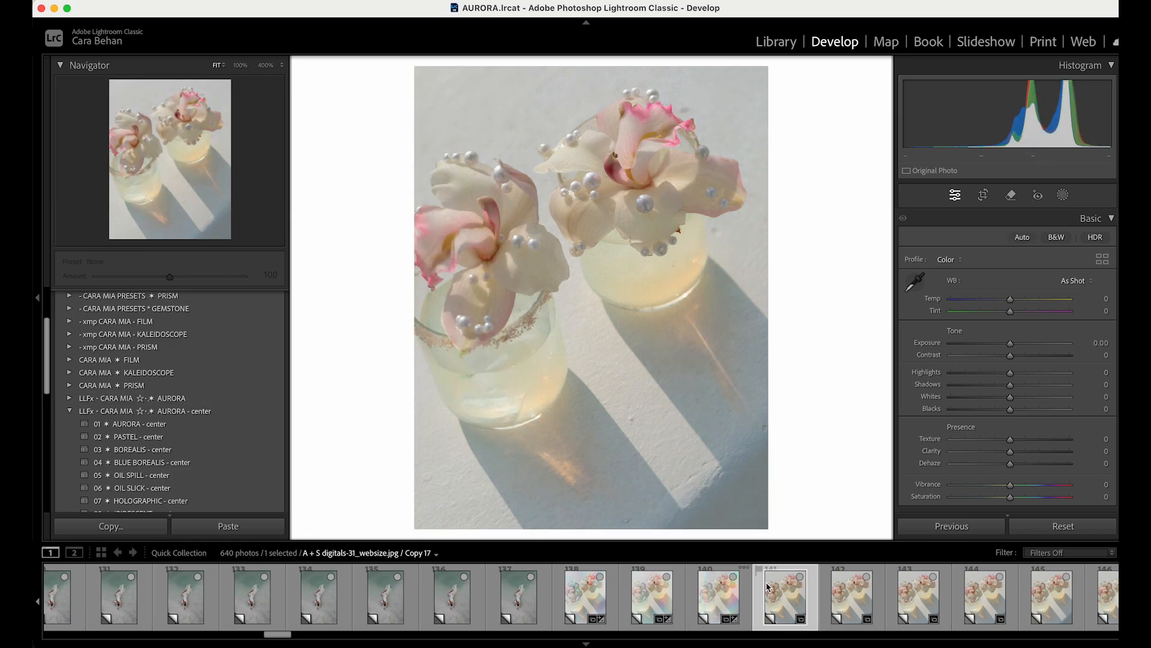
{"action": "left_click", "coordinate": [170, 462]}
{"action": "scroll", "coordinate": [170, 456], "scroll_direction": "down", "scroll_amount": 2}
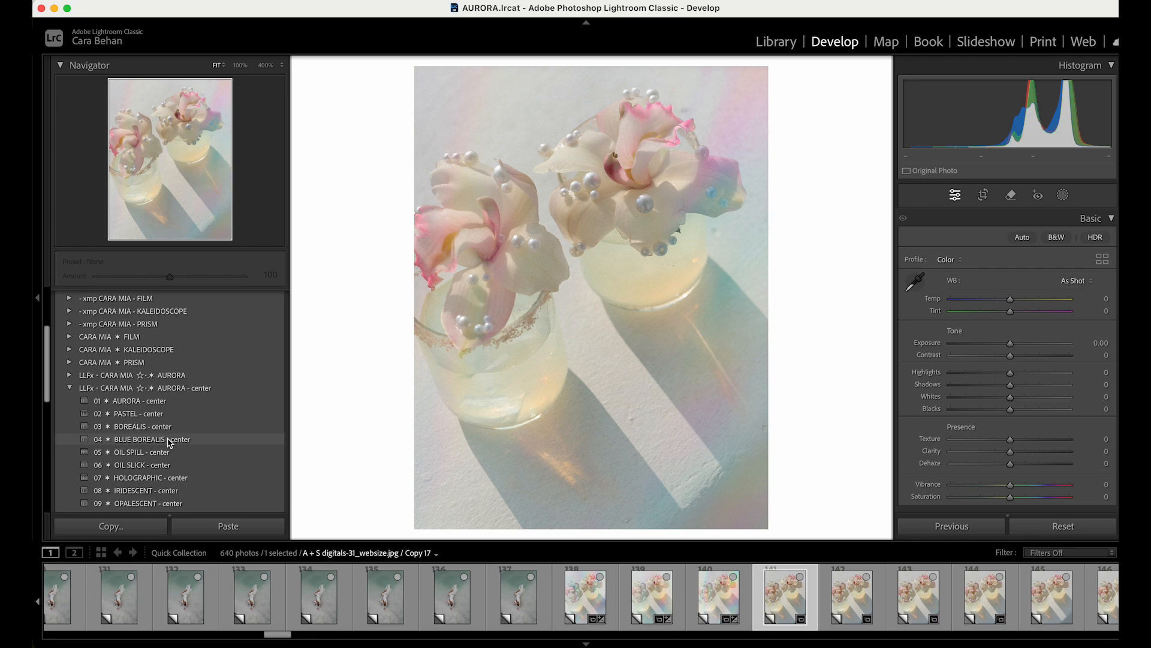
{"action": "left_click", "coordinate": [169, 443]}
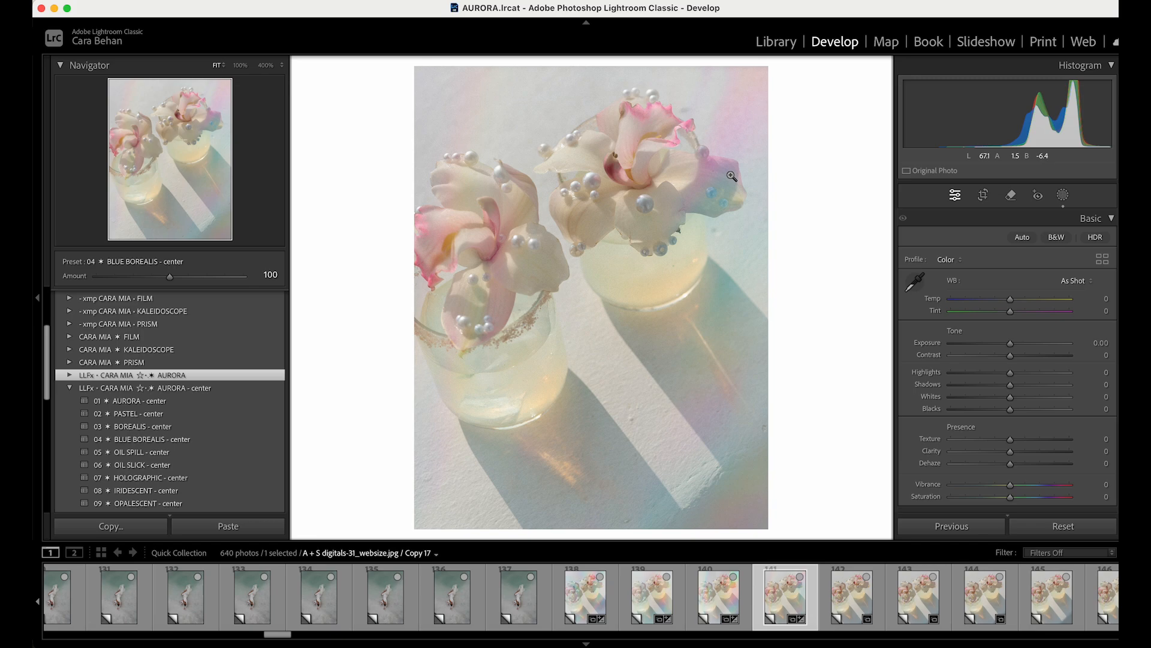
{"action": "key", "text": "backslash"}
{"action": "key", "text": "backslash"}
{"action": "key", "text": "backslash"}
{"action": "key", "text": "backslash"}
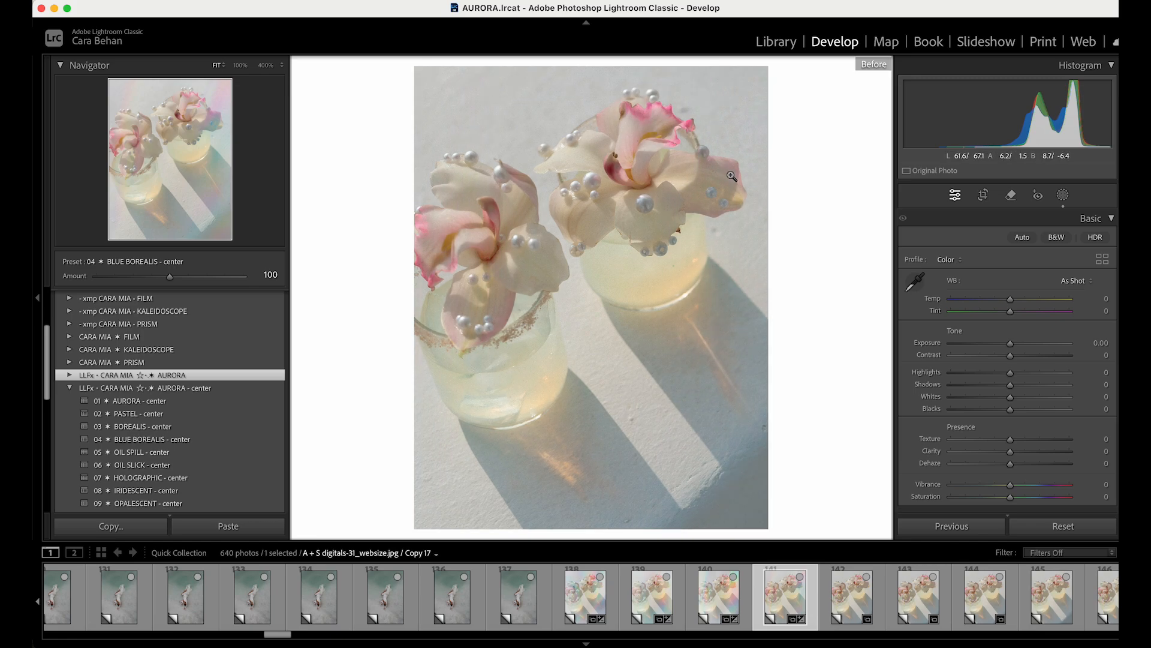
- Apply the 05 OIL SPILL - center preset to orchid photo Copy 18 at amount 57 and compare it with the original
{"action": "left_click", "coordinate": [839, 588]}
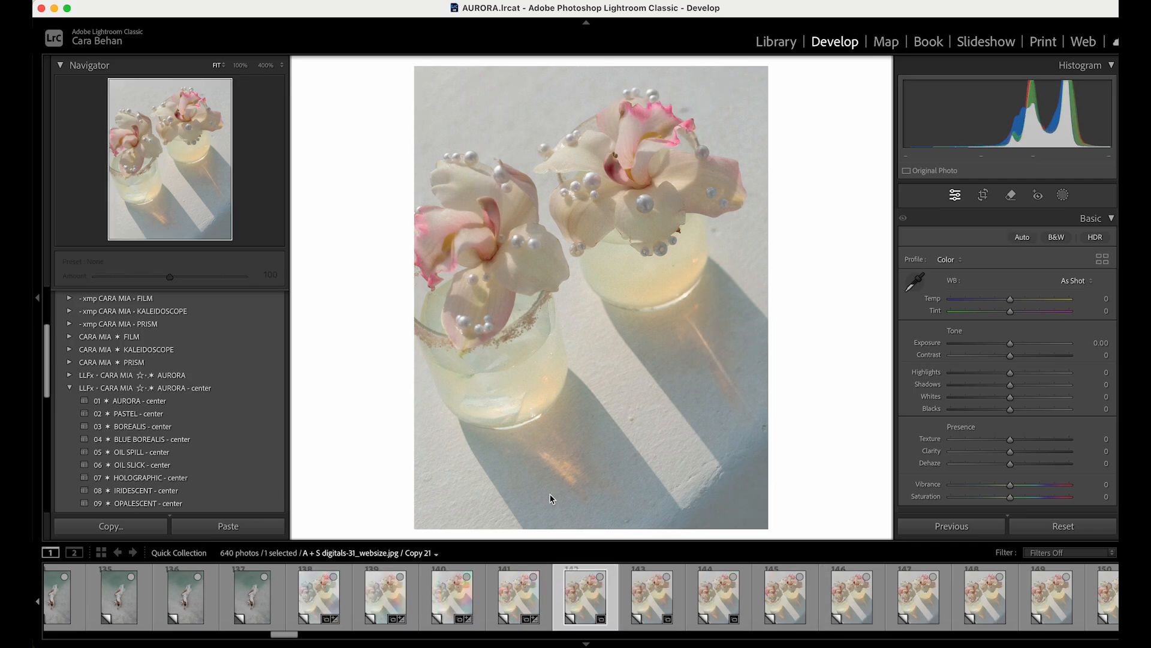
{"action": "left_click", "coordinate": [162, 456]}
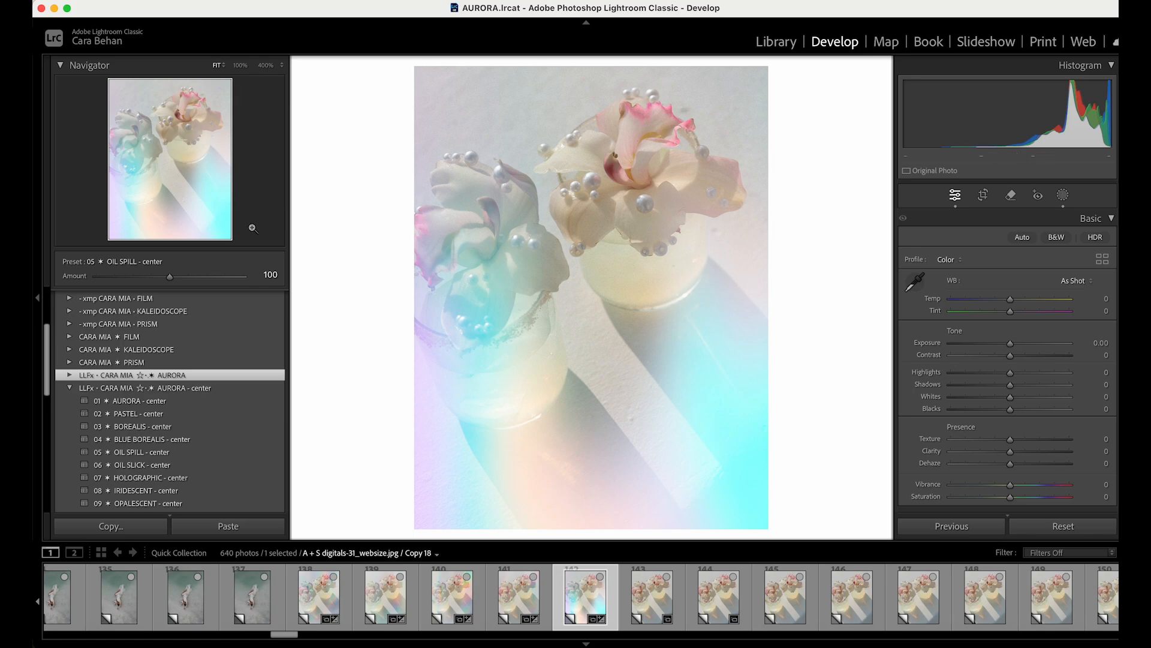
{"action": "left_click_drag", "start_coordinate": [170, 276], "coordinate": [137, 278]}
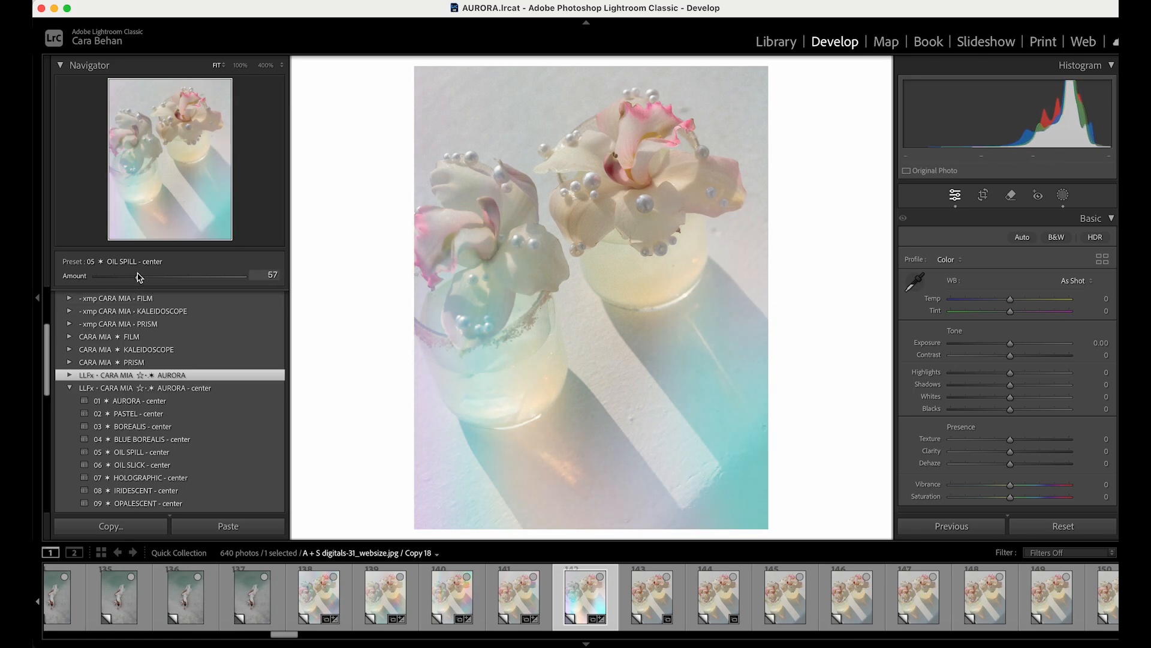
{"action": "key", "text": "backslash"}
{"action": "key", "text": "backslash"}
{"action": "key", "text": "backslash"}
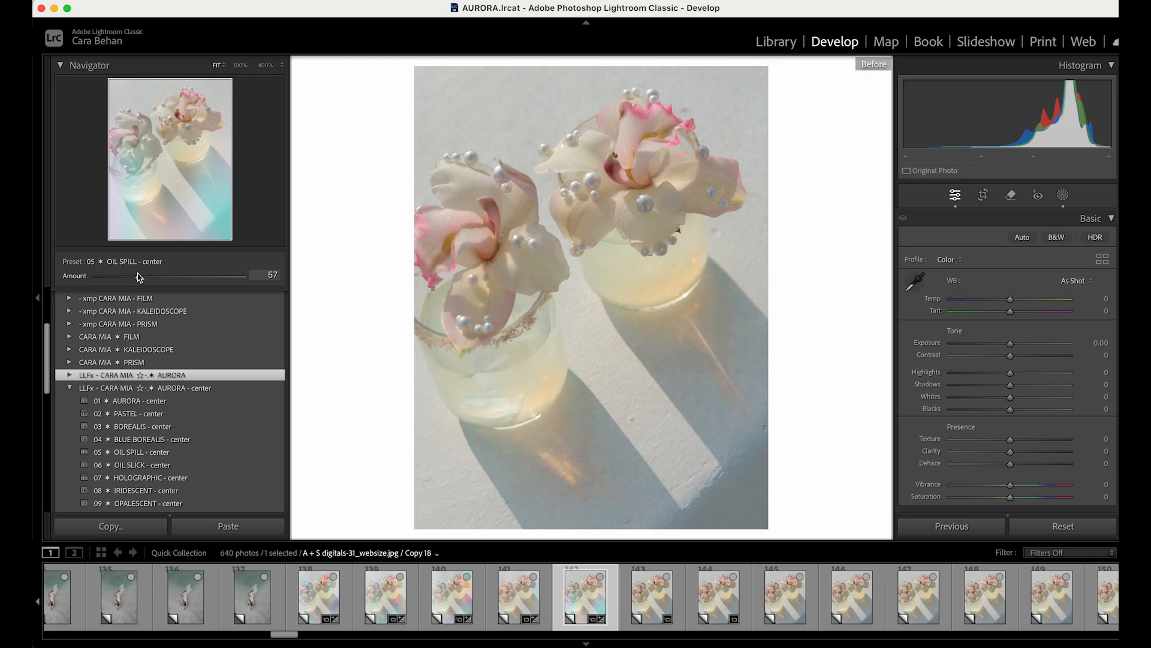
{"action": "key", "text": "backslash"}
- Apply 06 OIL SLICK - center at amount 77 to orchid photo Copy 19 and 07 HOLOGRAPHIC - center to Copy 20
{"action": "left_click", "coordinate": [645, 599]}
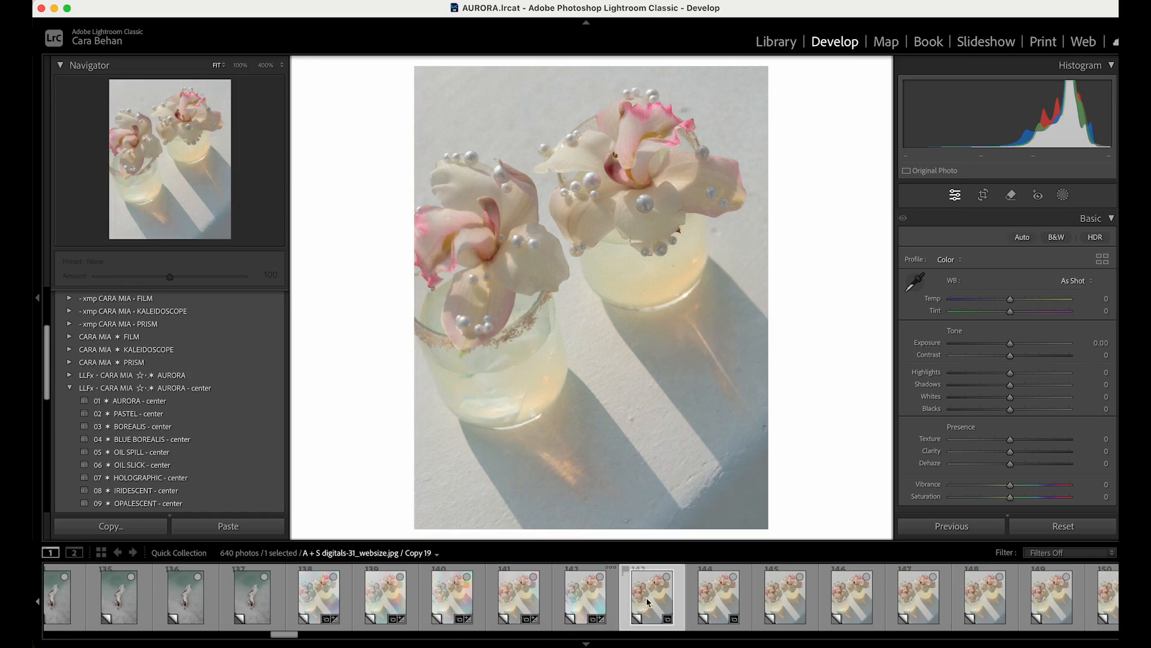
{"action": "left_click", "coordinate": [180, 465]}
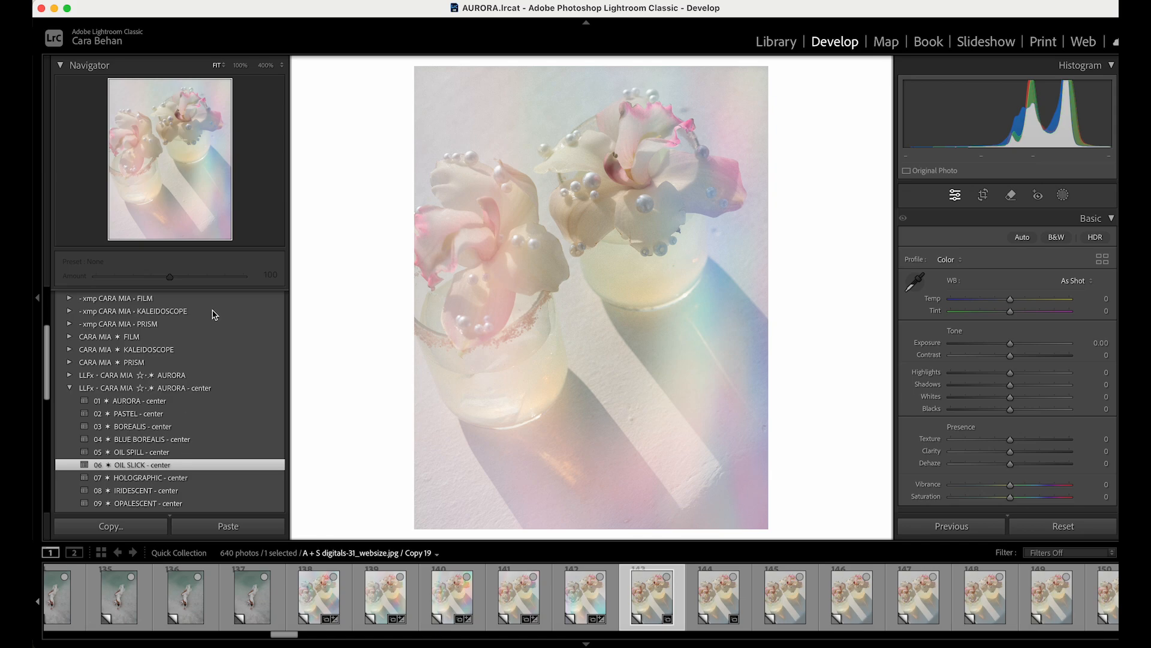
{"action": "left_click_drag", "start_coordinate": [175, 276], "coordinate": [154, 275]}
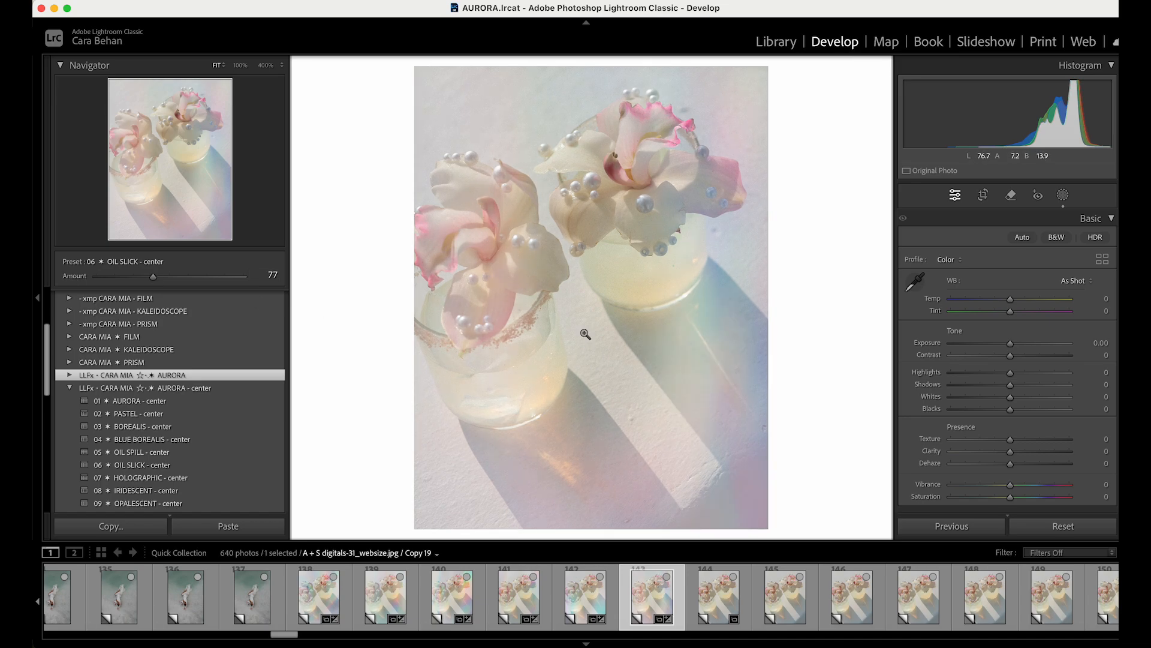
{"action": "left_click", "coordinate": [714, 594]}
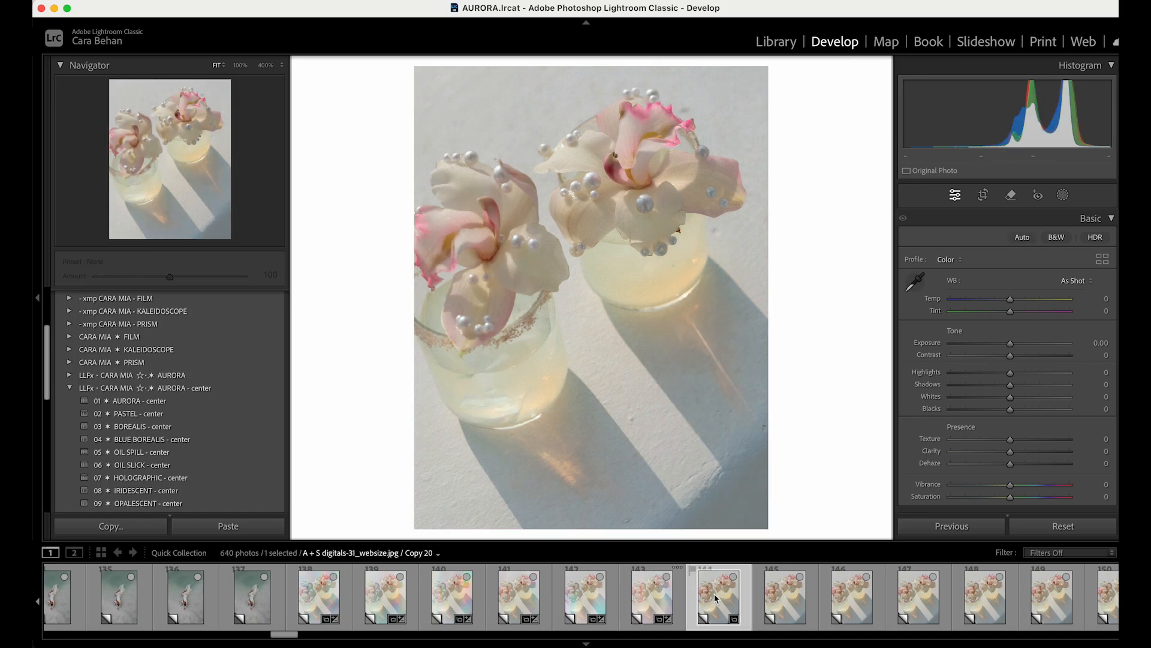
{"action": "left_click", "coordinate": [162, 478]}
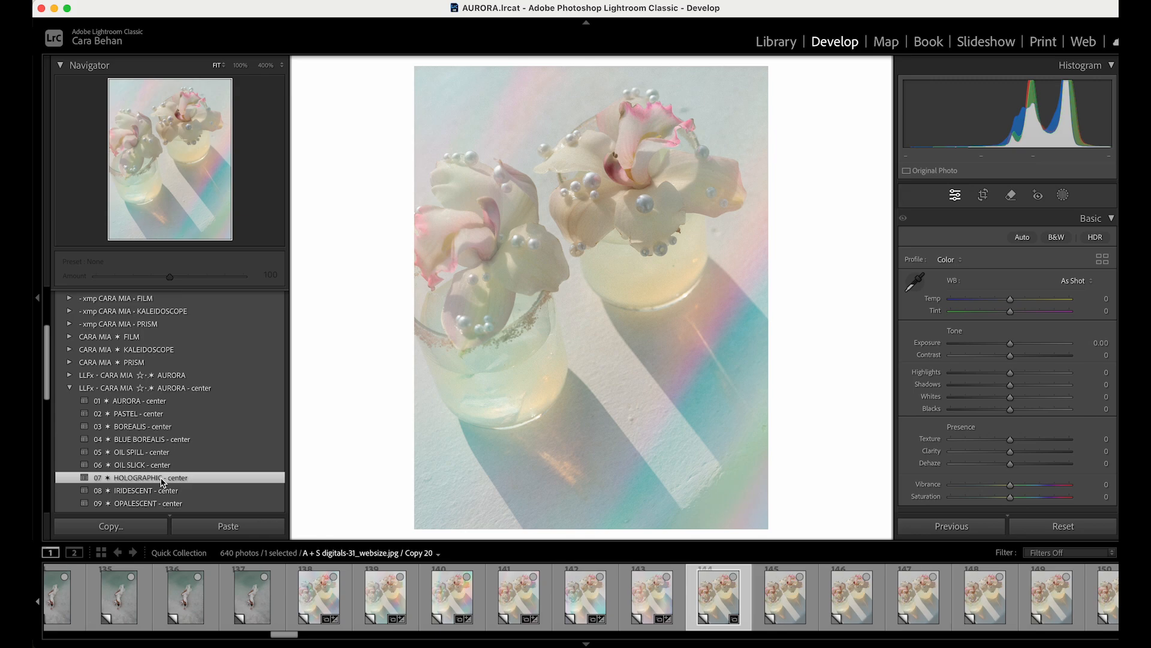
- Apply the 10 PEARLESCENT - center preset to orchid photo Copy 21
{"action": "key", "text": "Right"}
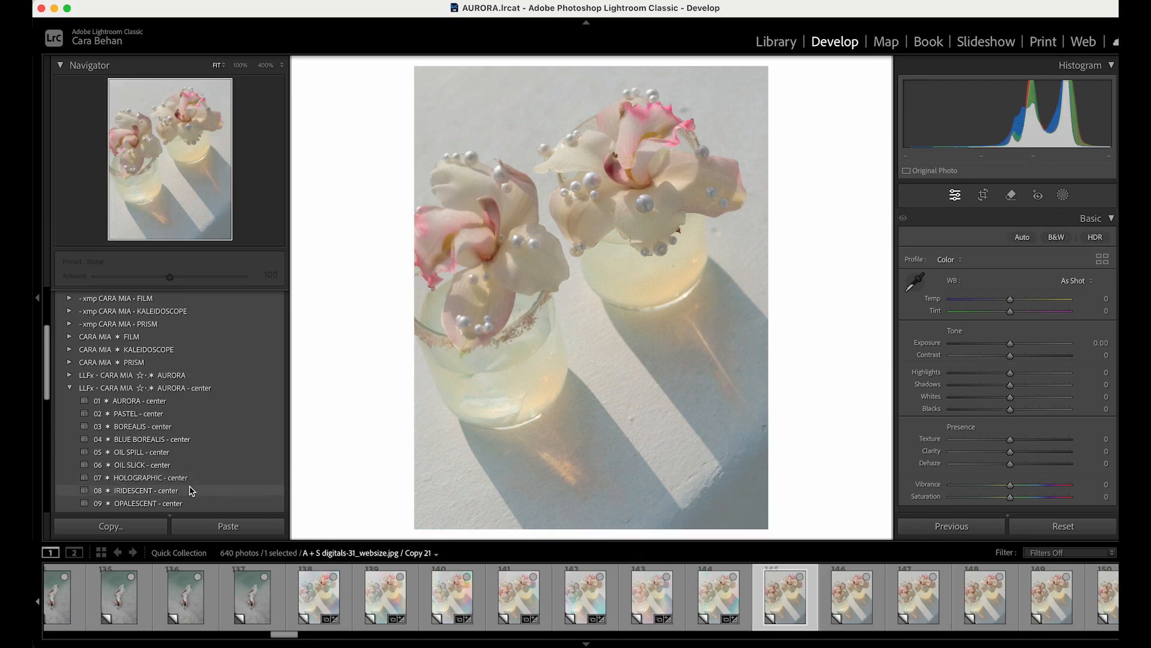
{"action": "left_click", "coordinate": [190, 490]}
{"action": "scroll", "coordinate": [188, 489], "scroll_direction": "down", "scroll_amount": 3}
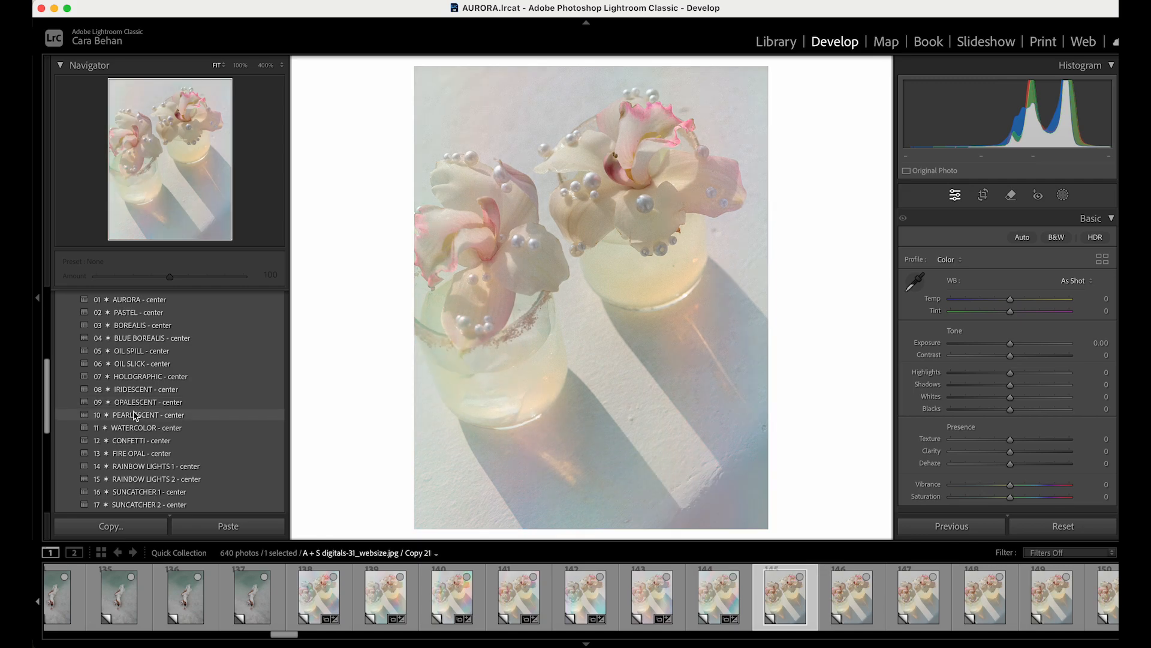
{"action": "left_click", "coordinate": [134, 414]}
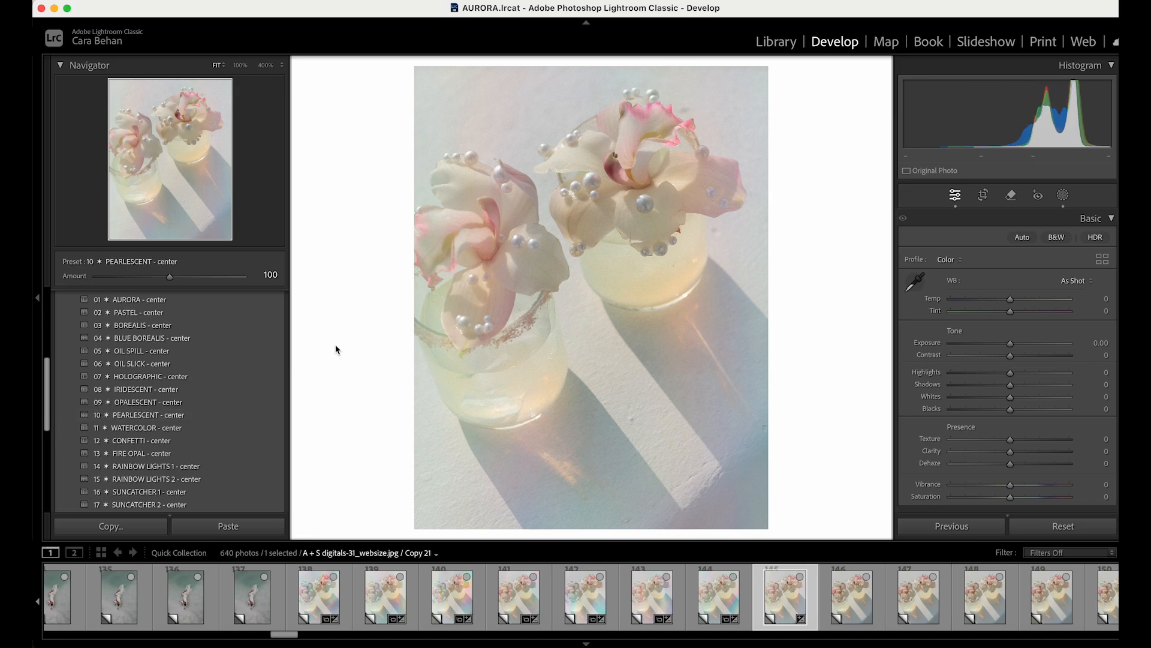
- Compare the PEARLESCENT version on Copy 21 repeatedly with its original and with the PASTEL version on Copy 15
{"action": "key", "text": "backslash"}
{"action": "key", "text": "backslash"}
{"action": "key", "text": "backslash"}
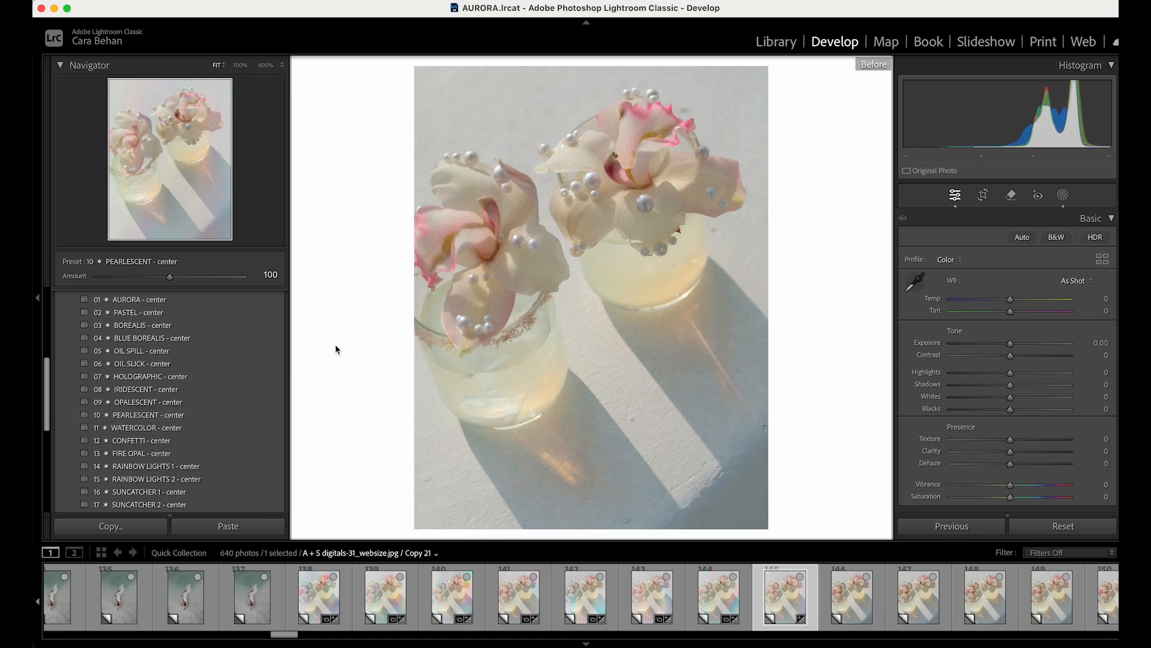
{"action": "key", "text": "backslash"}
{"action": "key", "text": "backslash"}
{"action": "key", "text": "backslash"}
{"action": "key", "text": "backslash"}
{"action": "key", "text": "backslash"}
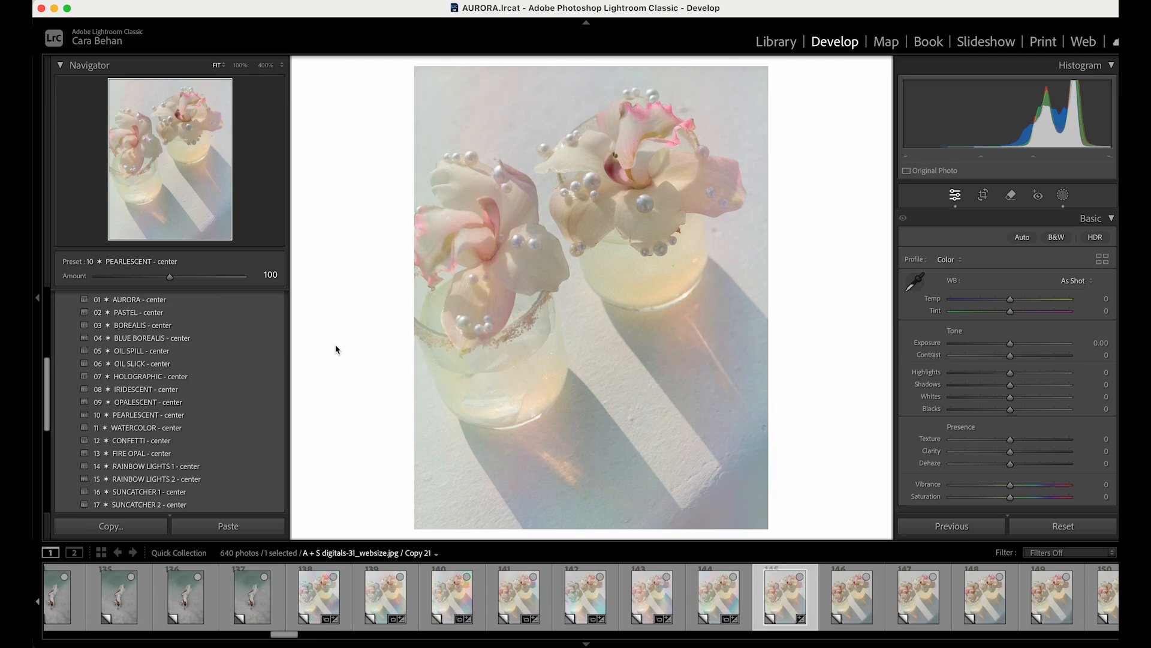
{"action": "key", "text": "backslash"}
{"action": "key", "text": "backslash"}
{"action": "key", "text": "backslash"}
{"action": "key", "text": "backslash"}
{"action": "key", "text": "backslash"}
{"action": "key", "text": "backslash"}
{"action": "key", "text": "backslash"}
{"action": "key", "text": "backslash"}
{"action": "key", "text": "backslash"}
{"action": "key", "text": "backslash"}
{"action": "key", "text": "backslash"}
{"action": "key", "text": "backslash"}
{"action": "key", "text": "backslash"}
{"action": "key", "text": "backslash"}
{"action": "key", "text": "backslash"}
{"action": "key", "text": "backslash"}
{"action": "left_click", "coordinate": [382, 597]}
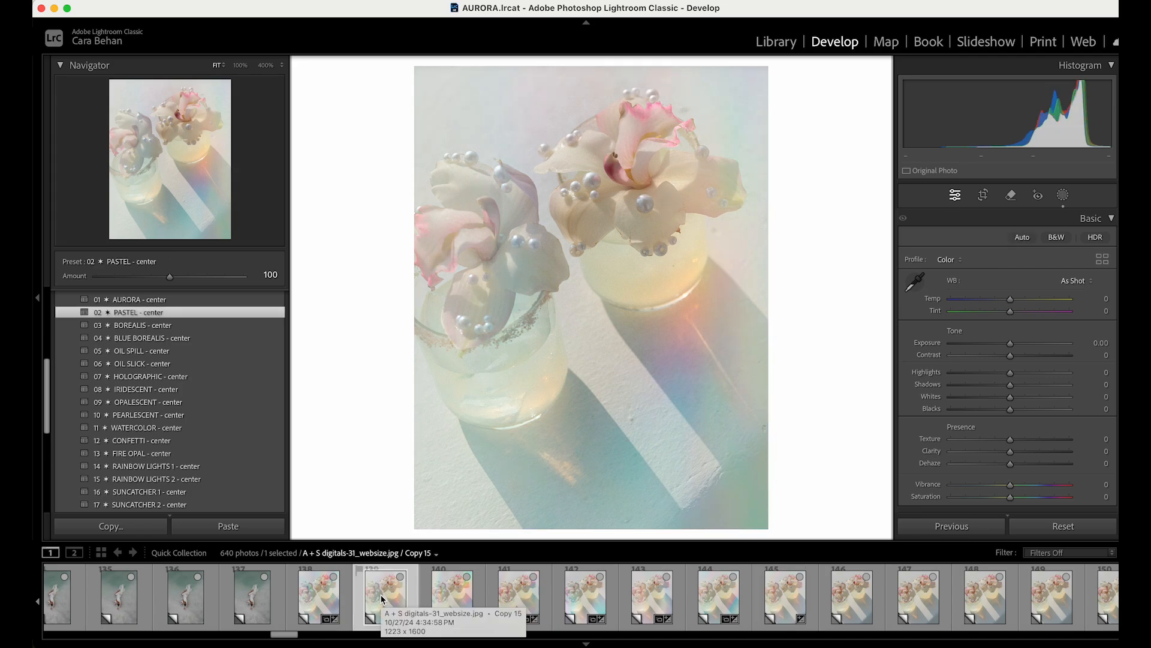
{"action": "left_click", "coordinate": [774, 603]}
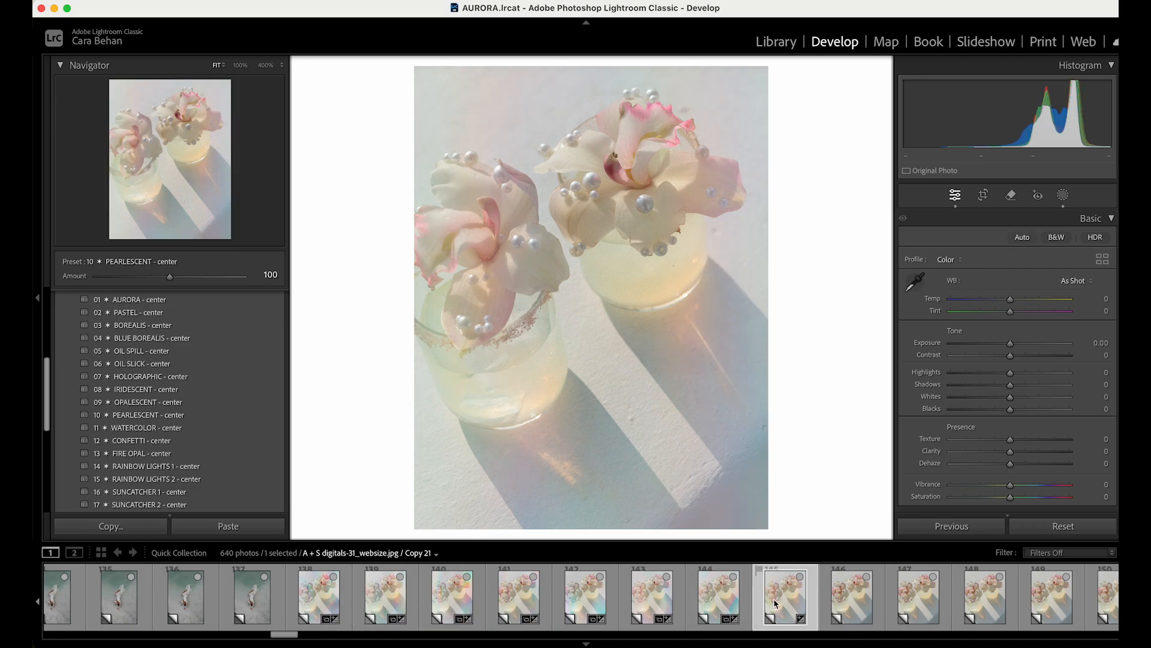
- Apply 11 WATERCOLOR - center to orchid photo Copy 22 and 12 CONFETTI - center at amount 43 to Copy 23
{"action": "left_click", "coordinate": [845, 598]}
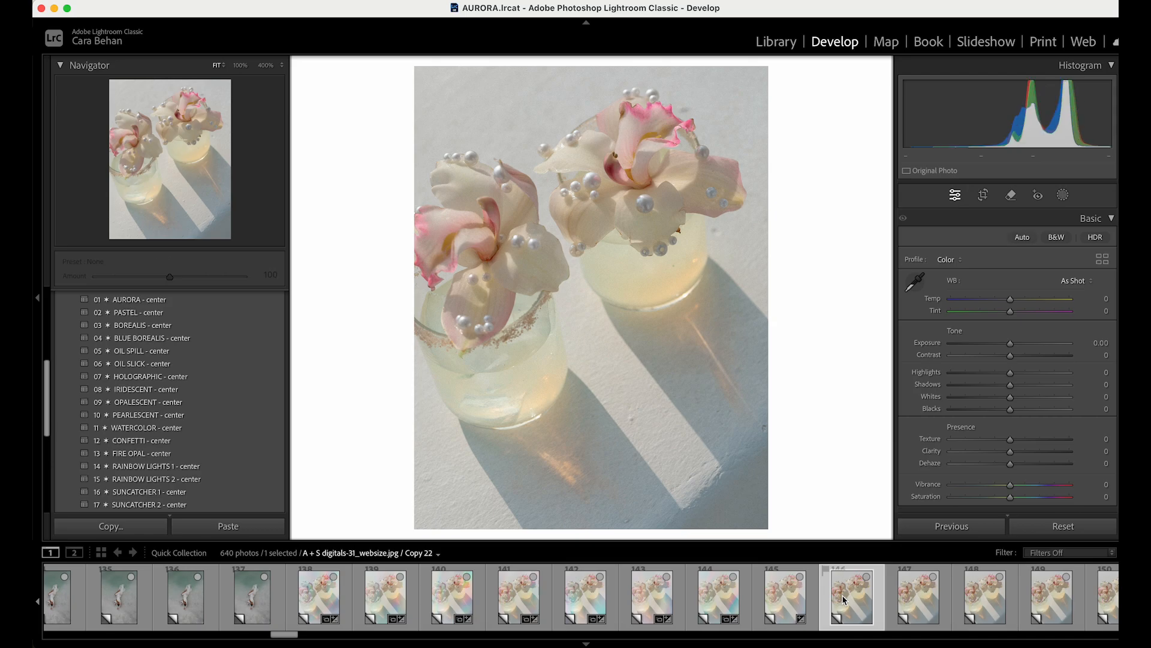
{"action": "left_click", "coordinate": [152, 430]}
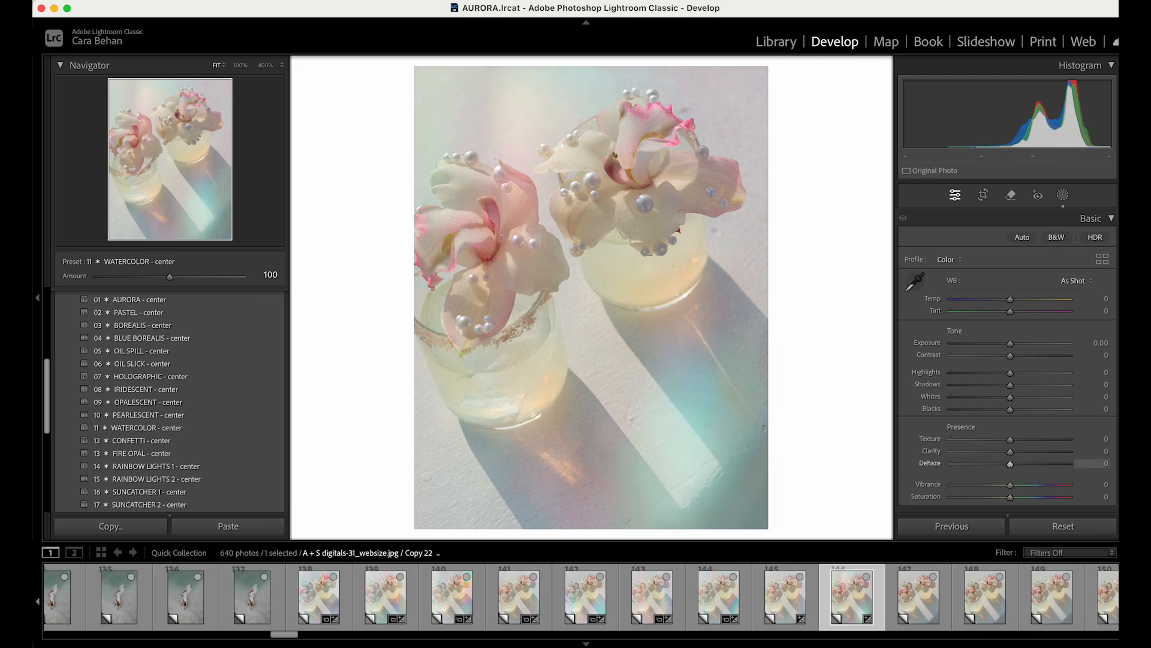
{"action": "left_click", "coordinate": [918, 598]}
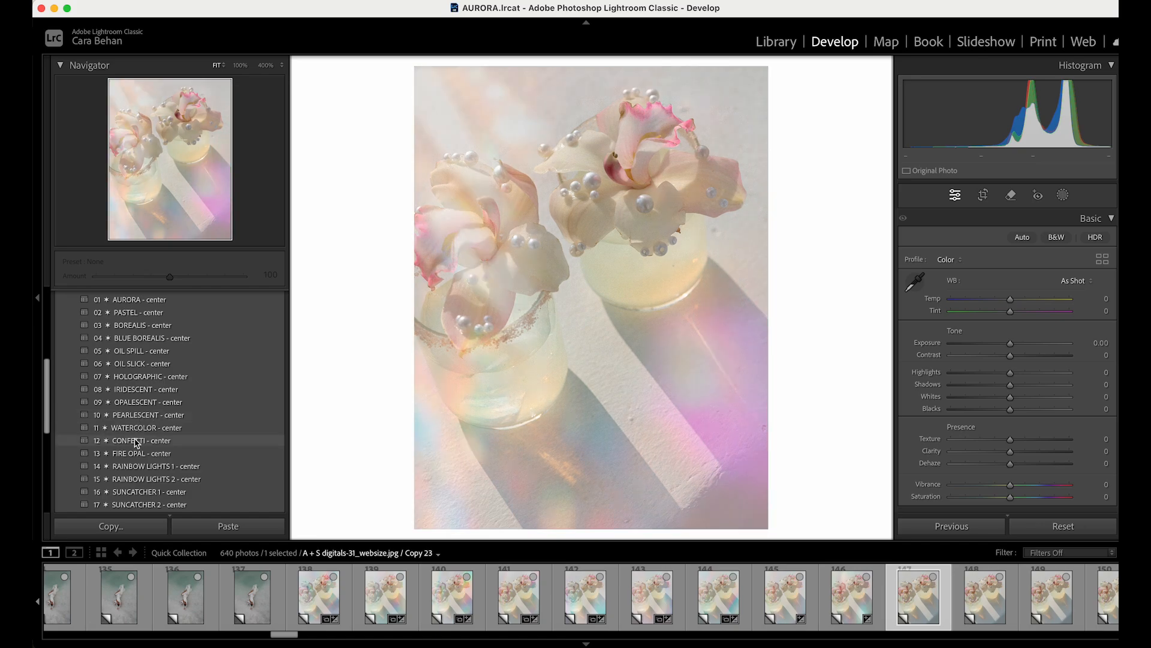
{"action": "left_click", "coordinate": [137, 441]}
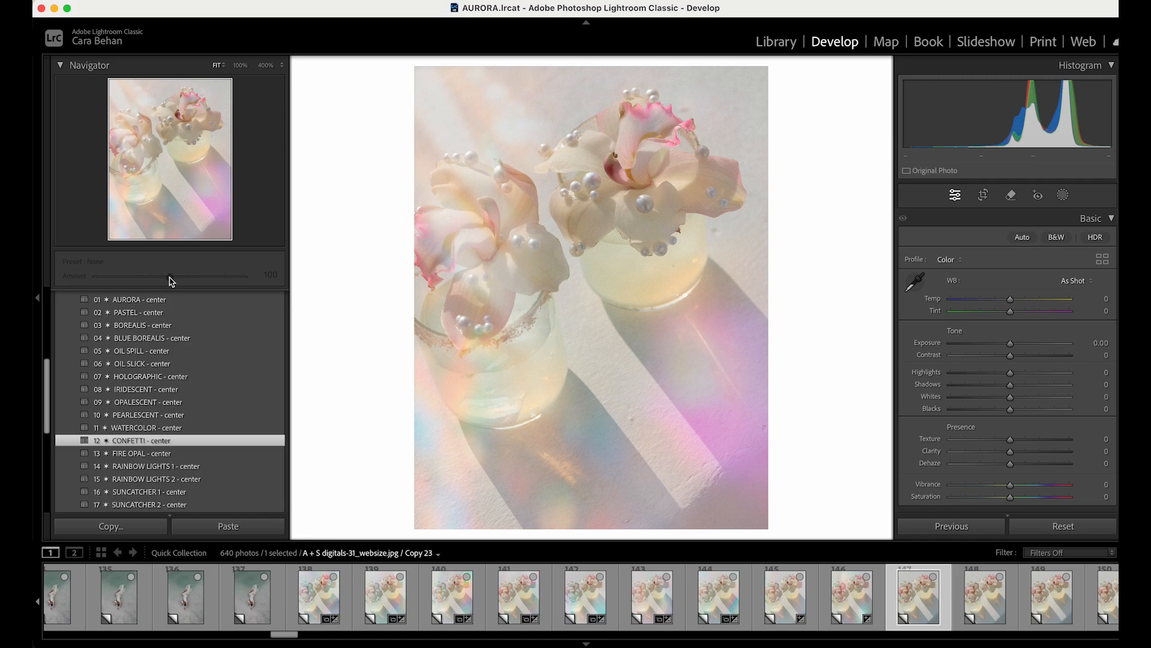
{"action": "left_click_drag", "start_coordinate": [171, 280], "coordinate": [129, 277]}
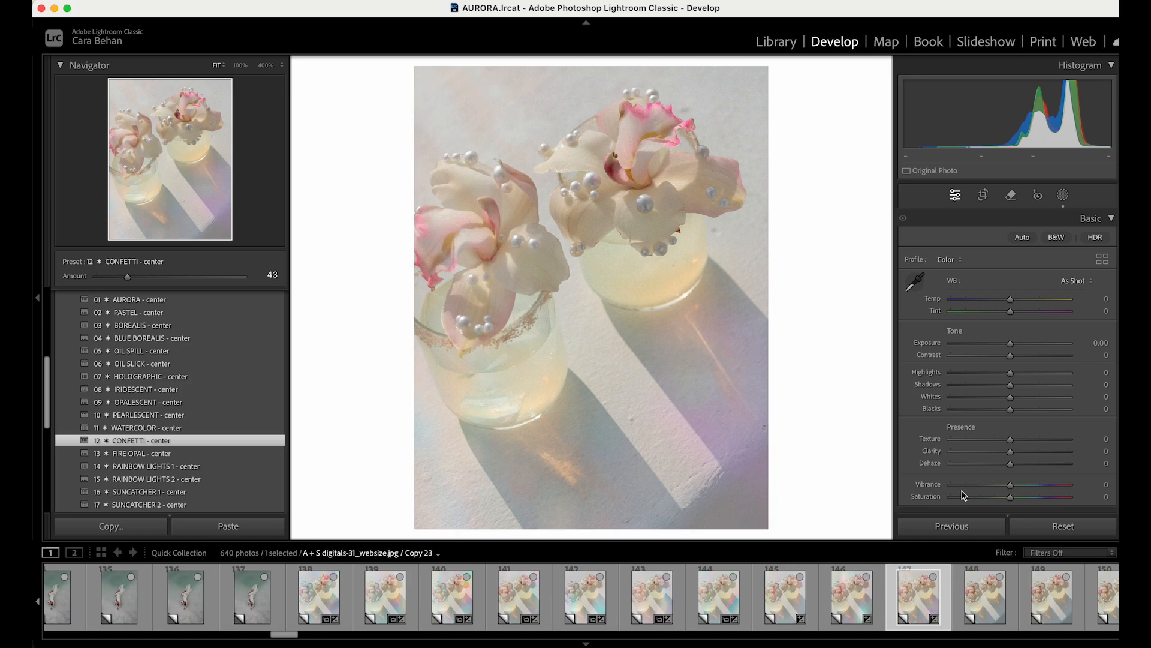
- Apply the 14 RAINBOW LIGHTS 1 - center preset to orchid photo Copy 24 at amount 94 and compare it with the original
{"action": "left_click", "coordinate": [982, 608]}
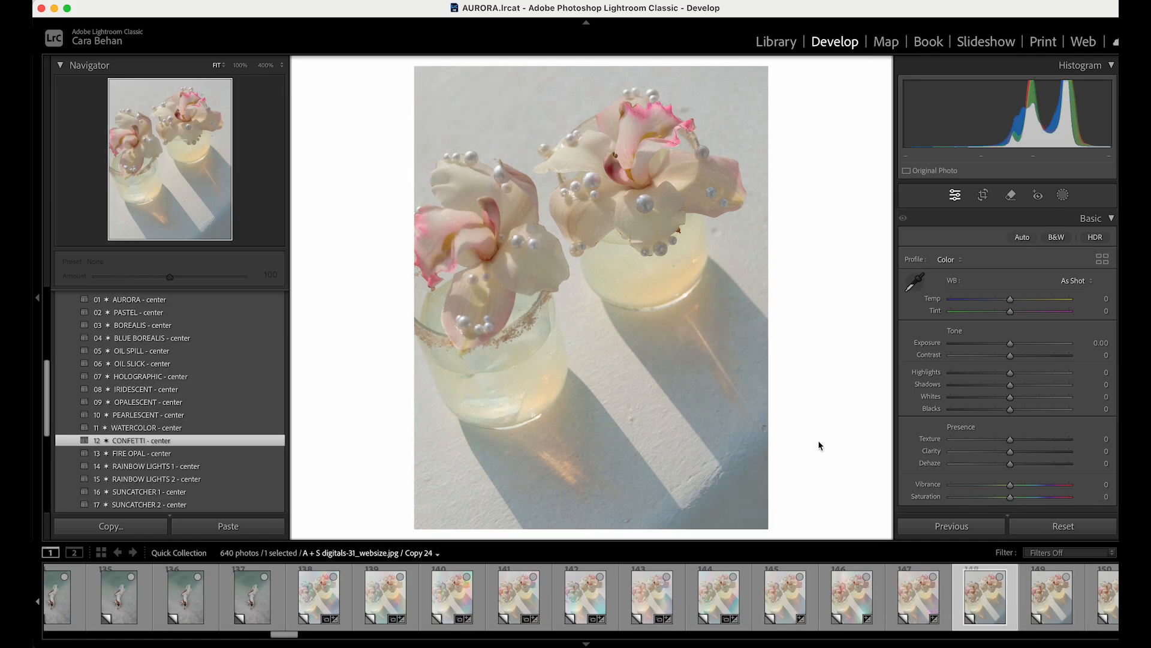
{"action": "left_click", "coordinate": [181, 468]}
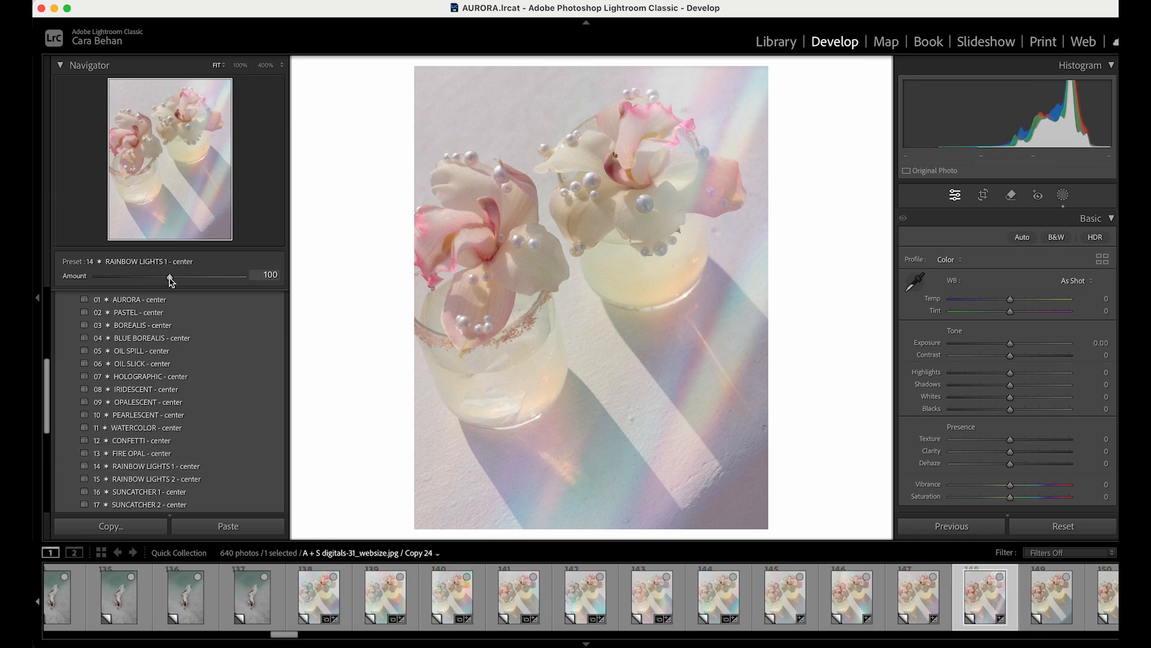
{"action": "mouse_move", "coordinate": [170, 280]}
{"action": "left_mouse_down"}
{"action": "mouse_move", "coordinate": [147, 284]}
{"action": "mouse_move", "coordinate": [167, 287]}
{"action": "left_mouse_up"}
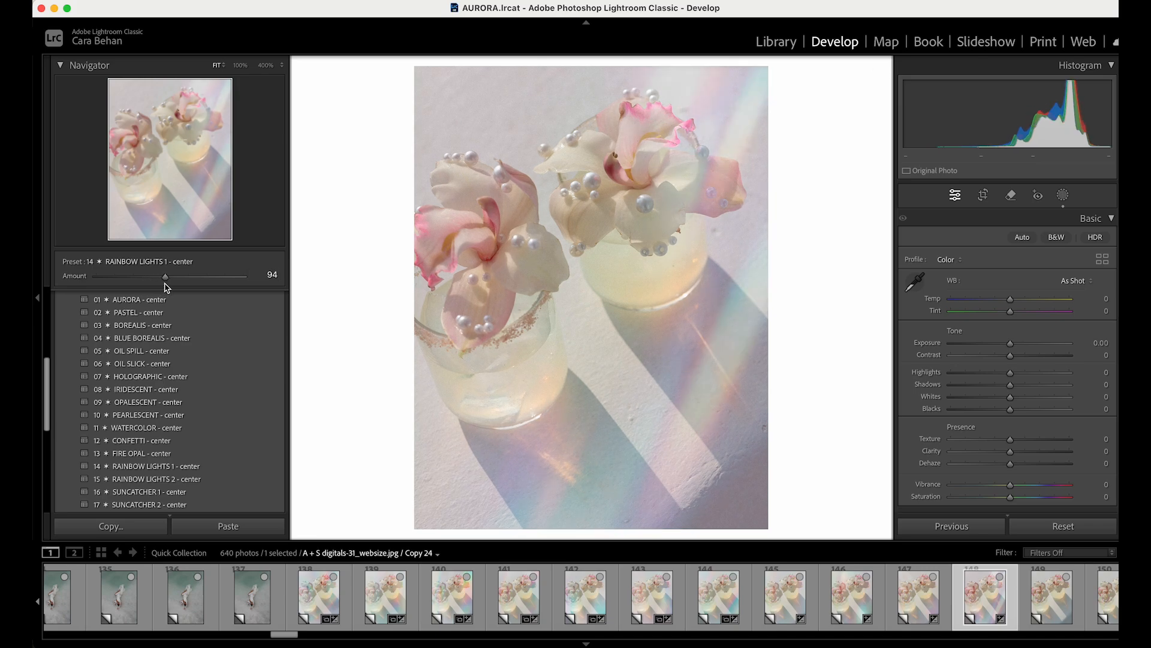
{"action": "key", "text": "backslash"}
{"action": "key", "text": "backslash"}
{"action": "key", "text": "backslash"}
{"action": "key", "text": "backslash"}
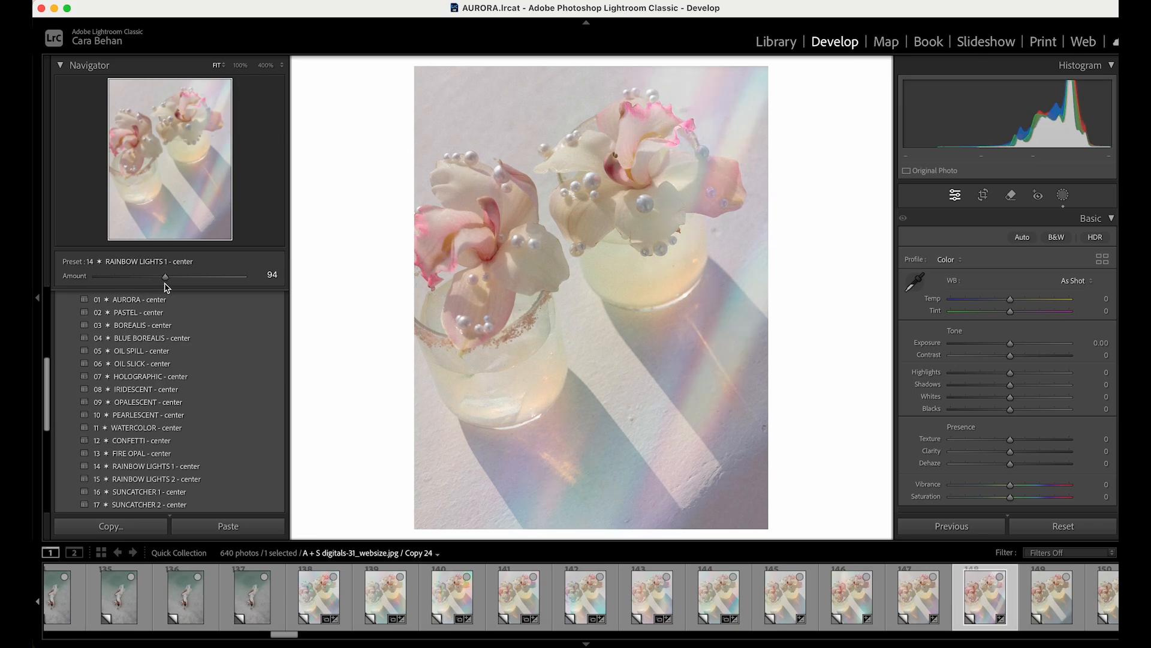
- Apply the 15 RAINBOW LIGHTS 2 - center preset to orchid photo Copy 25 at amount 68
{"action": "left_click", "coordinate": [1034, 588]}
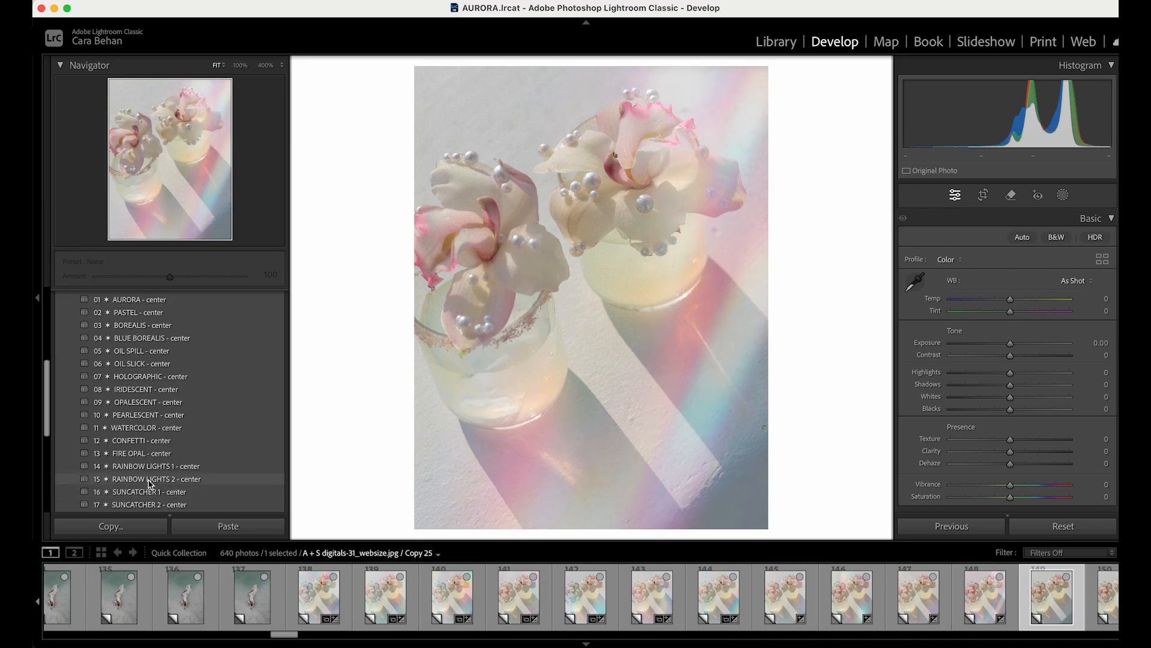
{"action": "left_click", "coordinate": [149, 480]}
{"action": "mouse_move", "coordinate": [165, 274]}
{"action": "left_mouse_down"}
{"action": "mouse_move", "coordinate": [109, 275]}
{"action": "mouse_move", "coordinate": [145, 279]}
{"action": "left_mouse_up"}
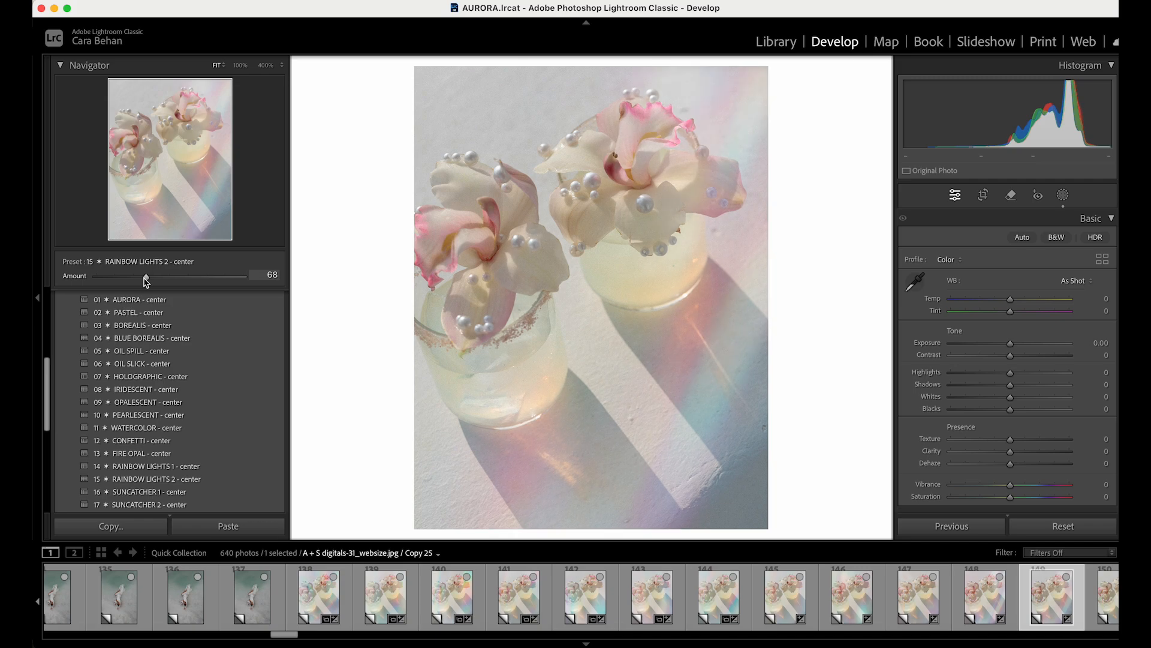
- Apply the 16 SUNCATCHER 1 - center preset to orchid photo Copy 26 at amount 72 and compare it with the original
{"action": "scroll", "coordinate": [724, 592], "scroll_direction": "down", "scroll_amount": 5}
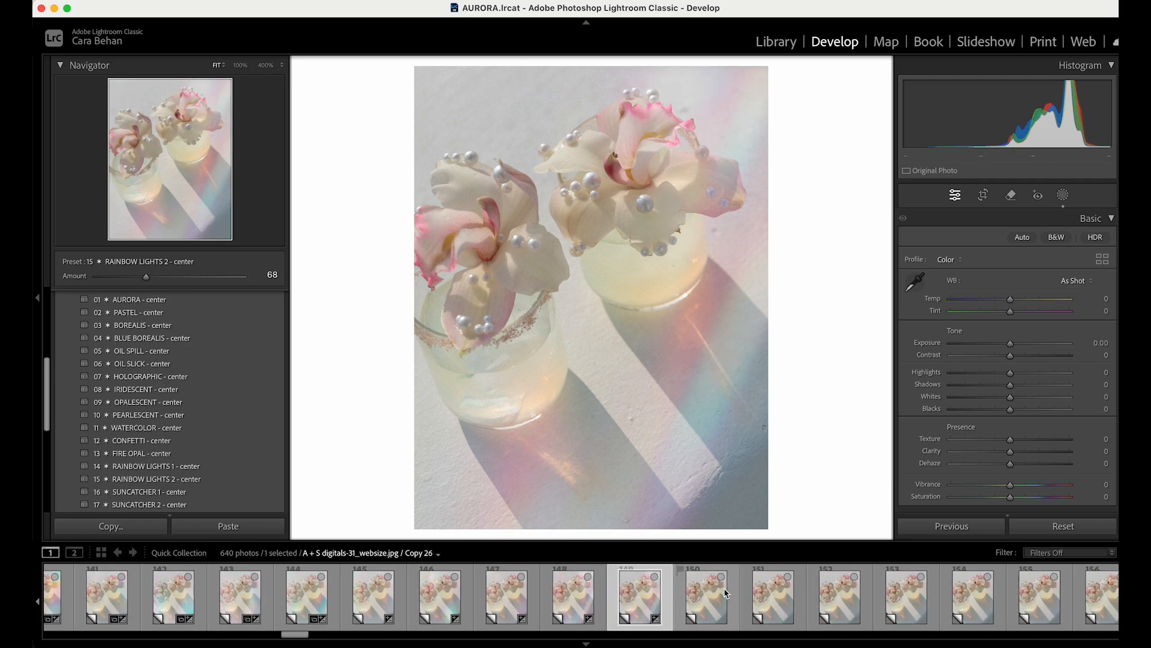
{"action": "left_click", "coordinate": [725, 589]}
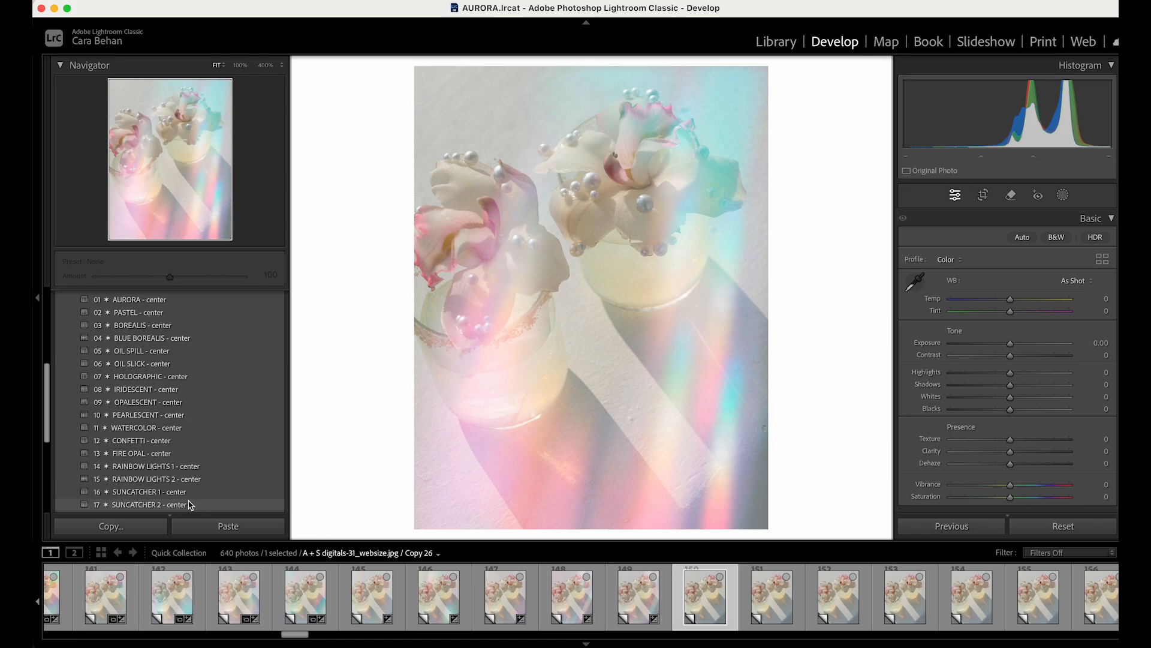
{"action": "left_click", "coordinate": [185, 493]}
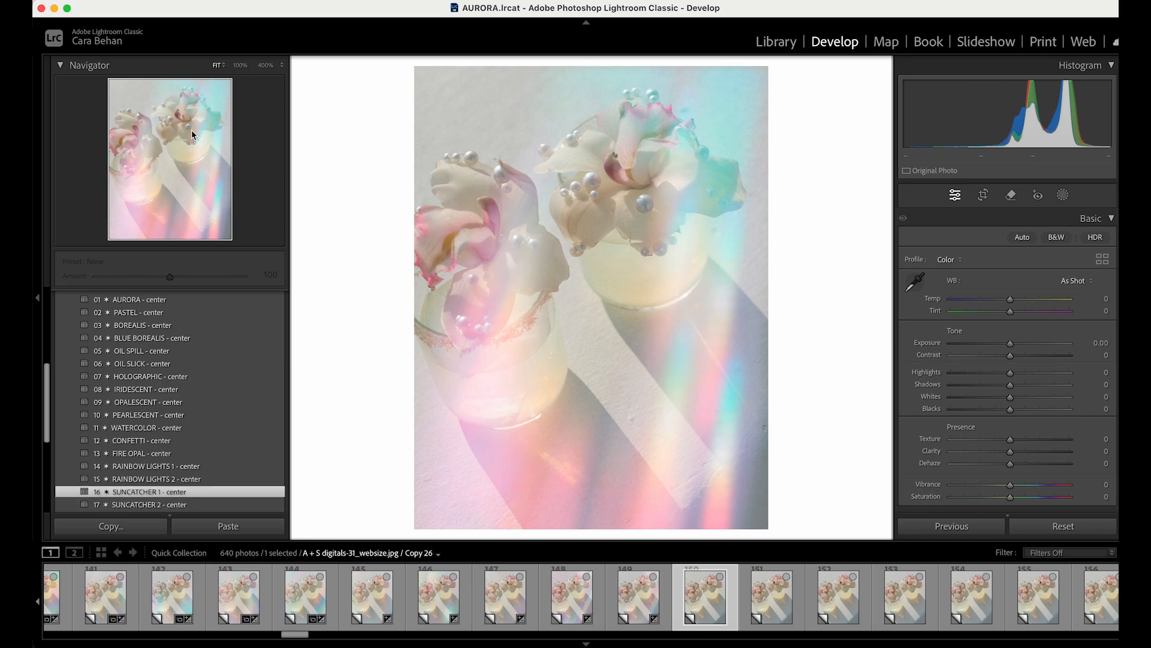
{"action": "mouse_move", "coordinate": [170, 277]}
{"action": "left_mouse_down"}
{"action": "mouse_move", "coordinate": [113, 275]}
{"action": "mouse_move", "coordinate": [149, 282]}
{"action": "left_mouse_up"}
{"action": "key", "text": "backslash"}
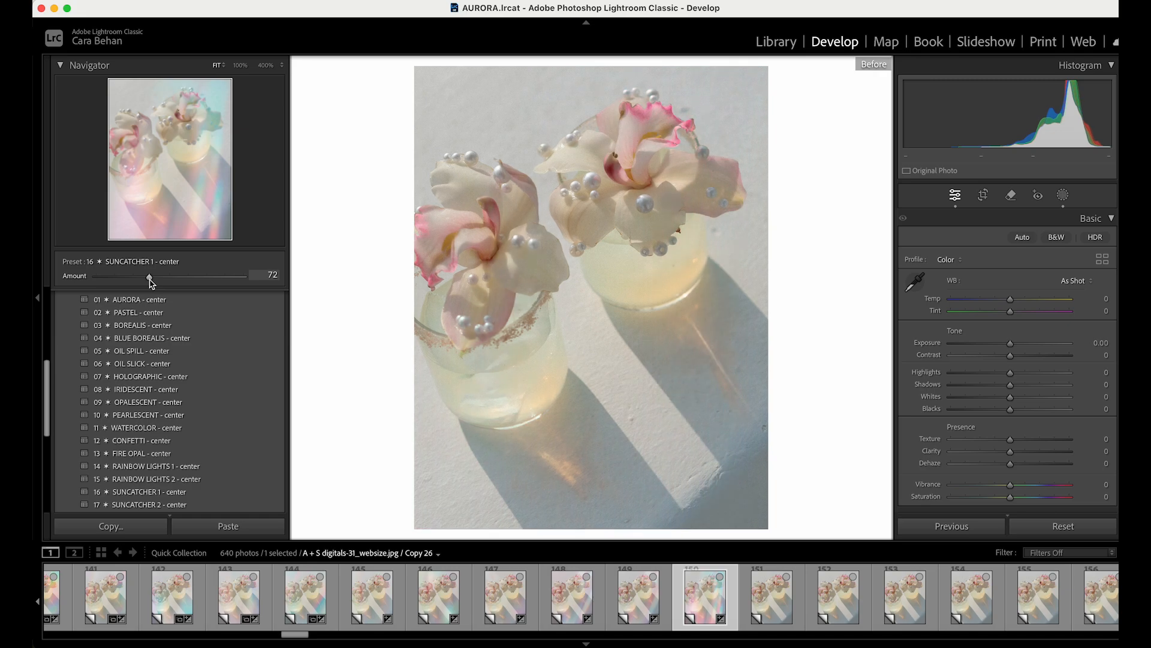
{"action": "key", "text": "backslash"}
{"action": "key", "text": "backslash"}
{"action": "key", "text": "backslash"}
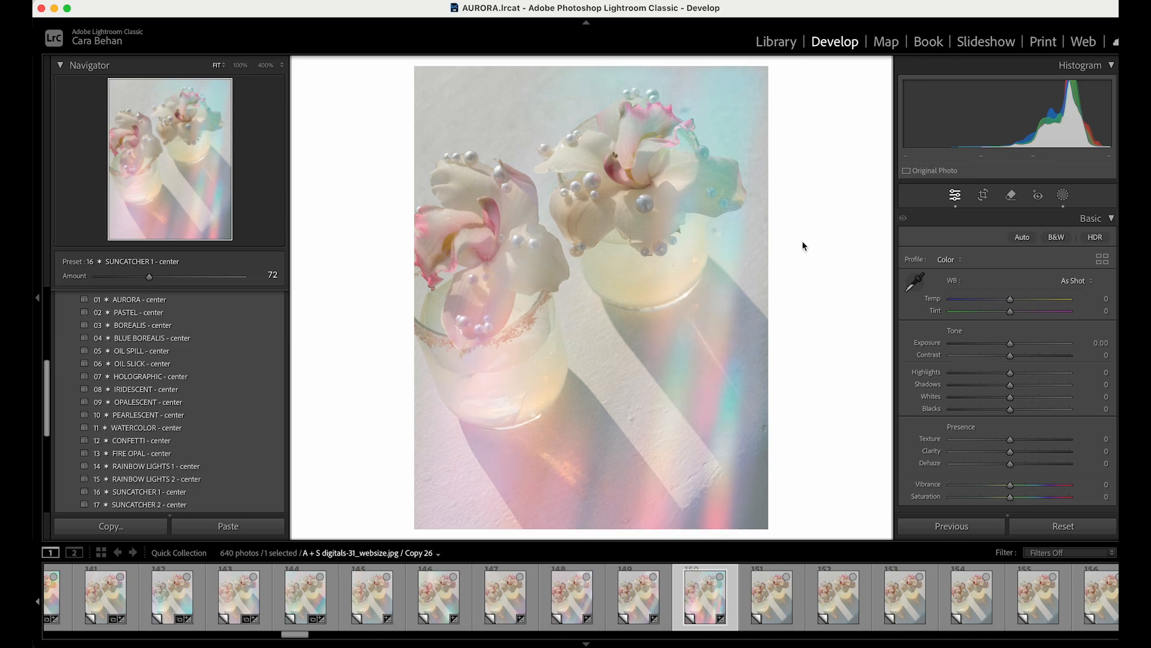
- Apply the 19 SHERBET - center preset to orchid photo Copy 27 at amount 72 and compare it with the original
{"action": "left_click", "coordinate": [779, 602]}
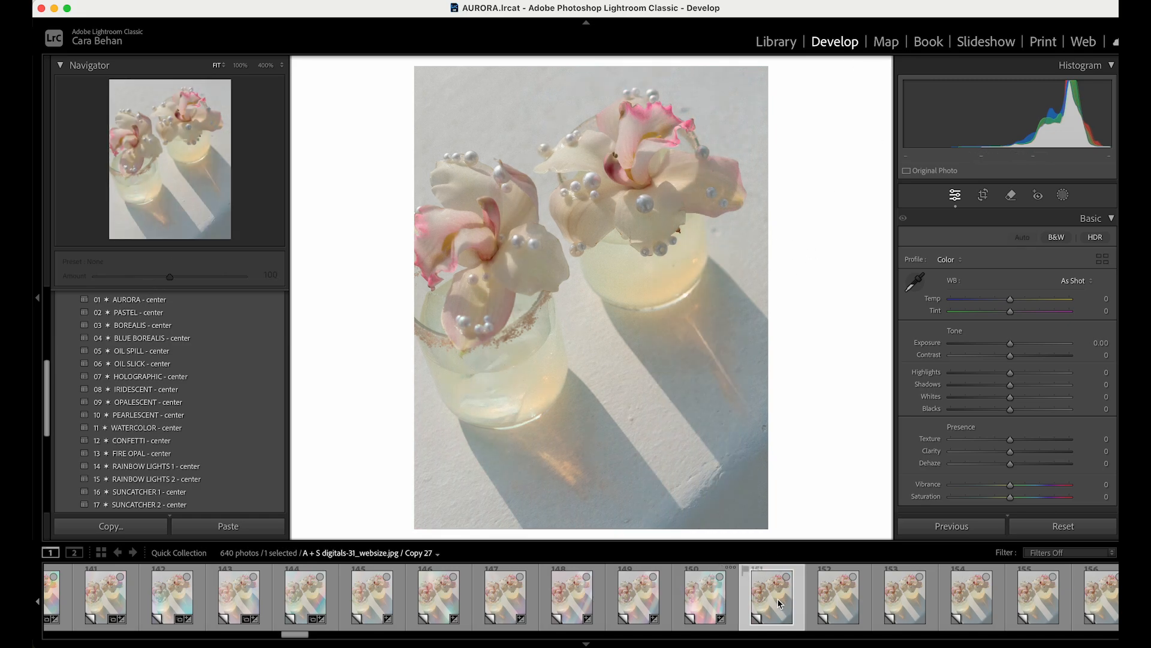
{"action": "scroll", "coordinate": [122, 462], "scroll_direction": "down", "scroll_amount": 2}
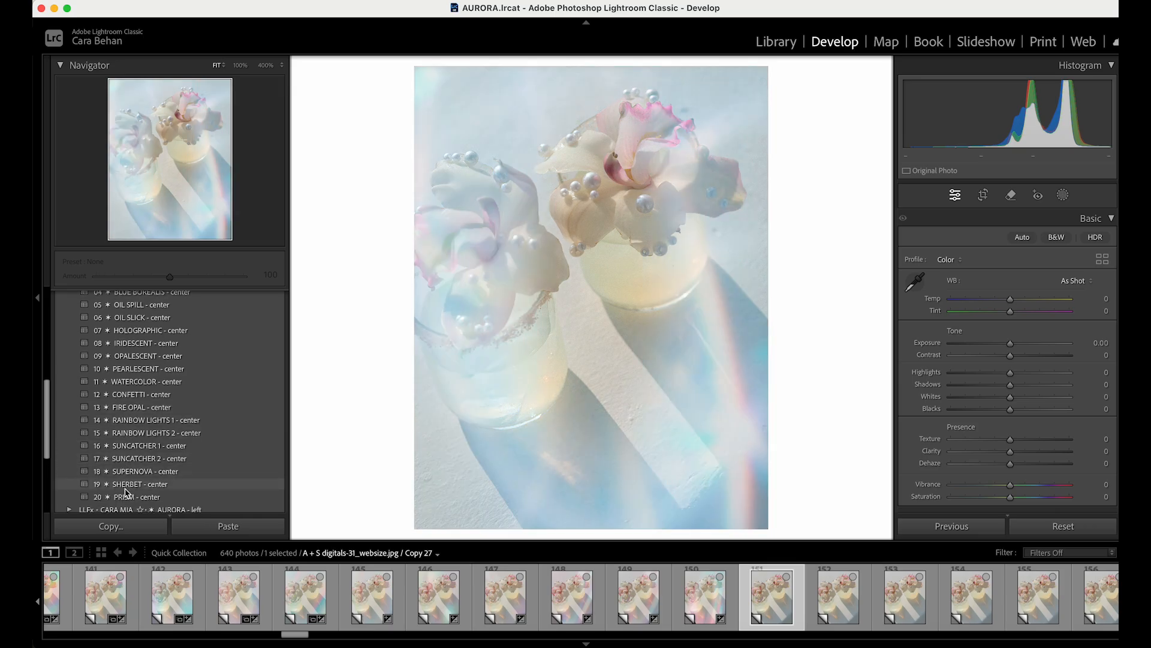
{"action": "left_click", "coordinate": [125, 488]}
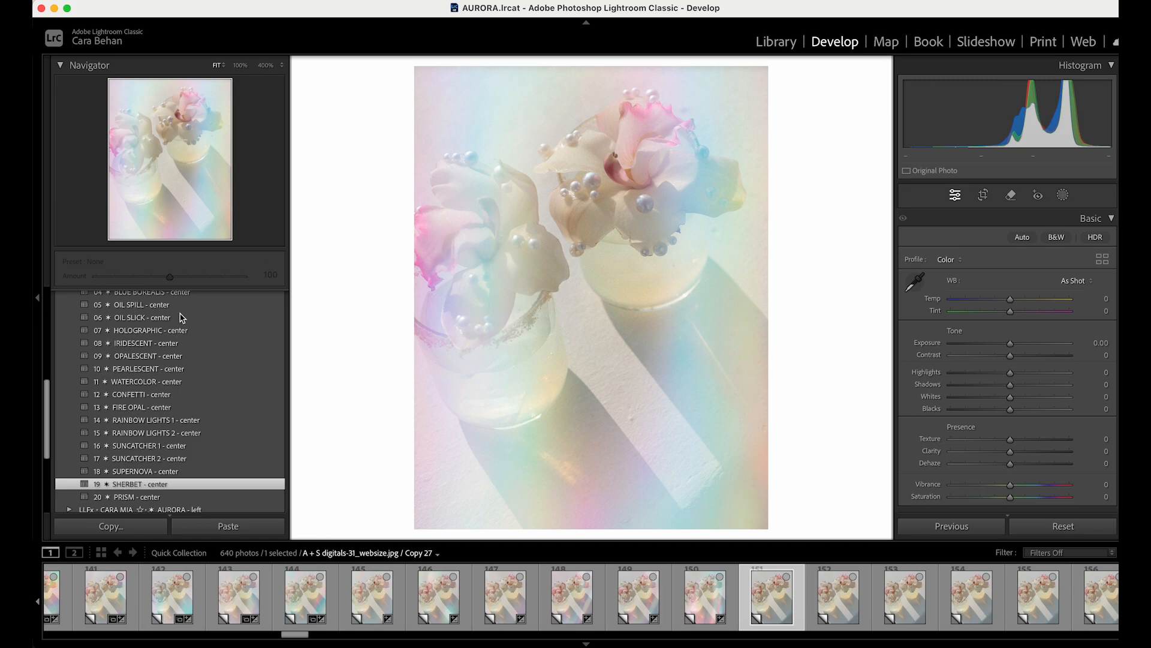
{"action": "left_click_drag", "start_coordinate": [170, 278], "coordinate": [149, 280]}
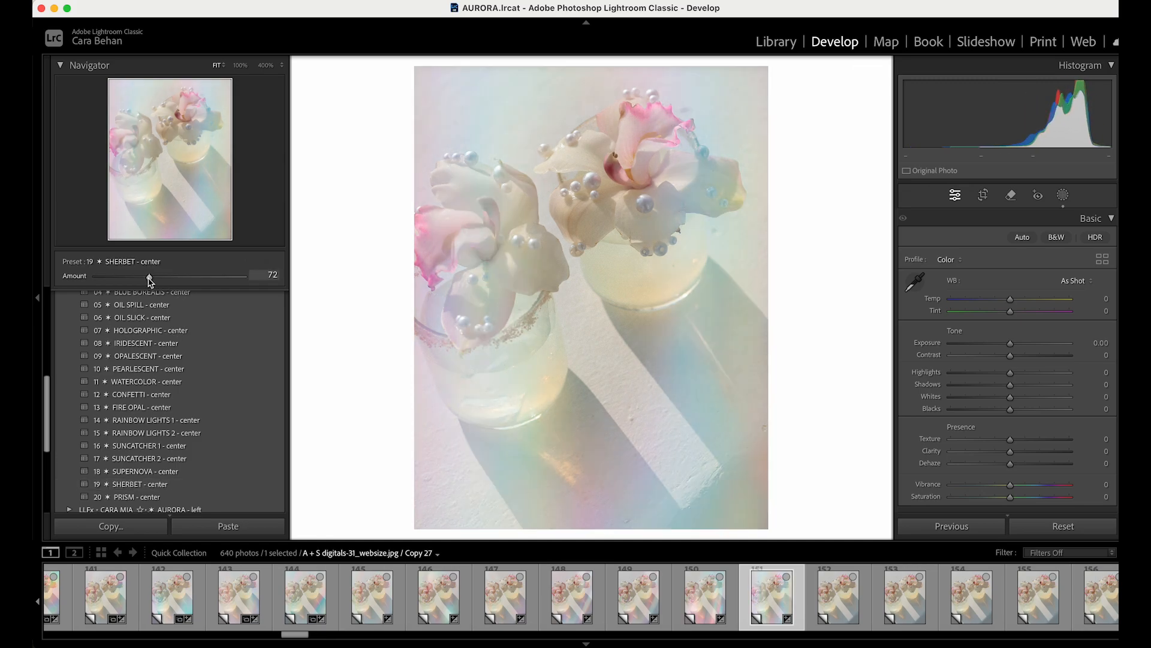
{"action": "key", "text": "backslash"}
{"action": "key", "text": "backslash"}
{"action": "key", "text": "backslash"}
{"action": "key", "text": "backslash"}
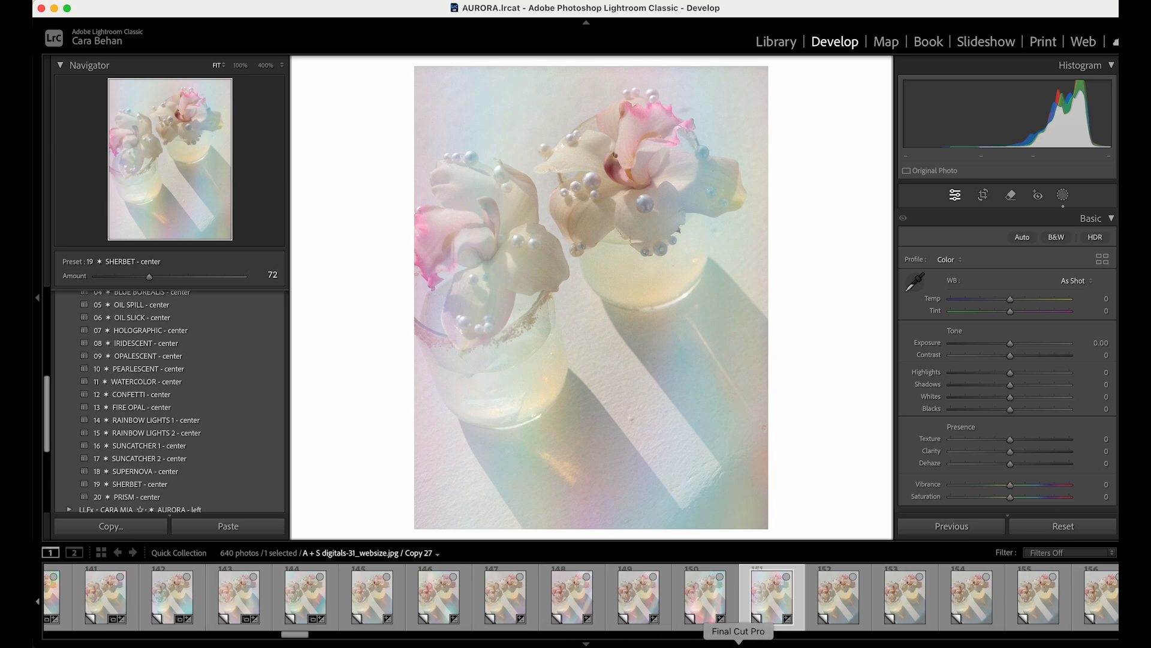
- Preview the PRISM center and right variants on orchid photo Copy 28 and apply 20 PRISM - left at amount 61
{"action": "left_click", "coordinate": [840, 604]}
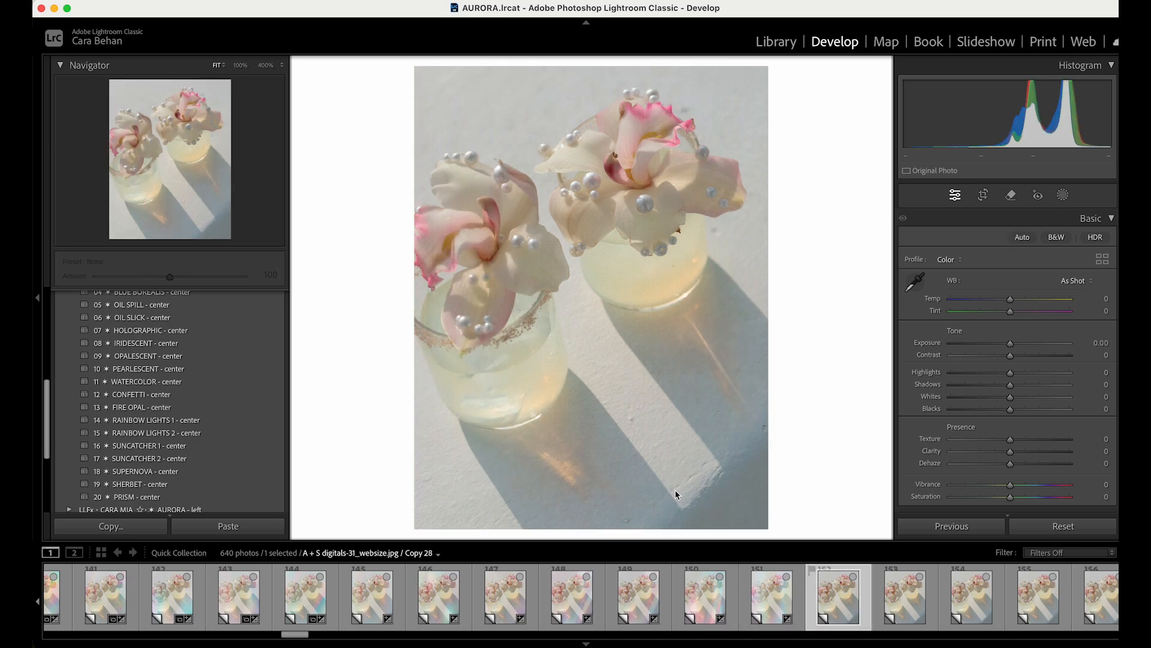
{"action": "left_click", "coordinate": [134, 498]}
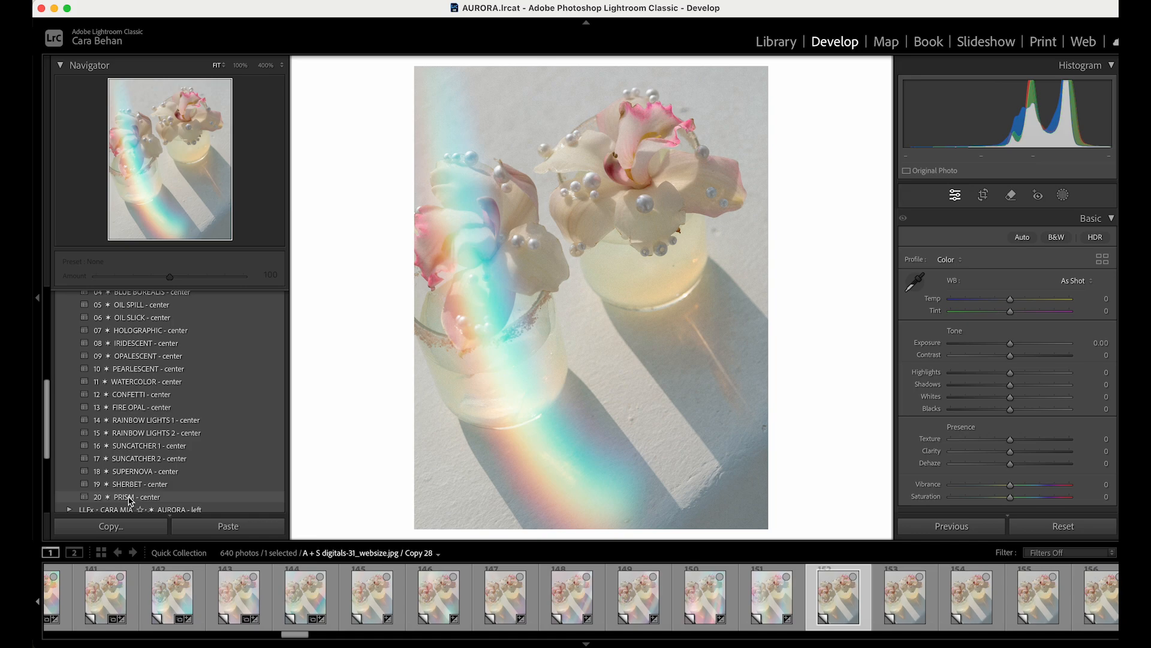
{"action": "scroll", "coordinate": [130, 480], "scroll_direction": "down", "scroll_amount": 3}
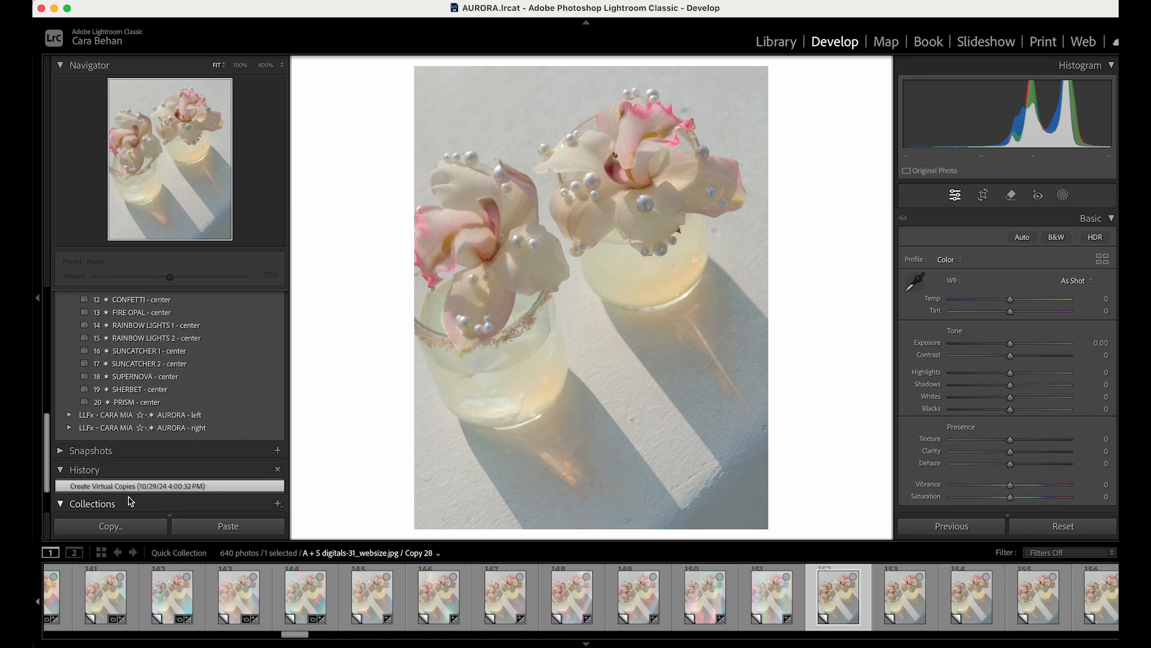
{"action": "left_click", "coordinate": [68, 408]}
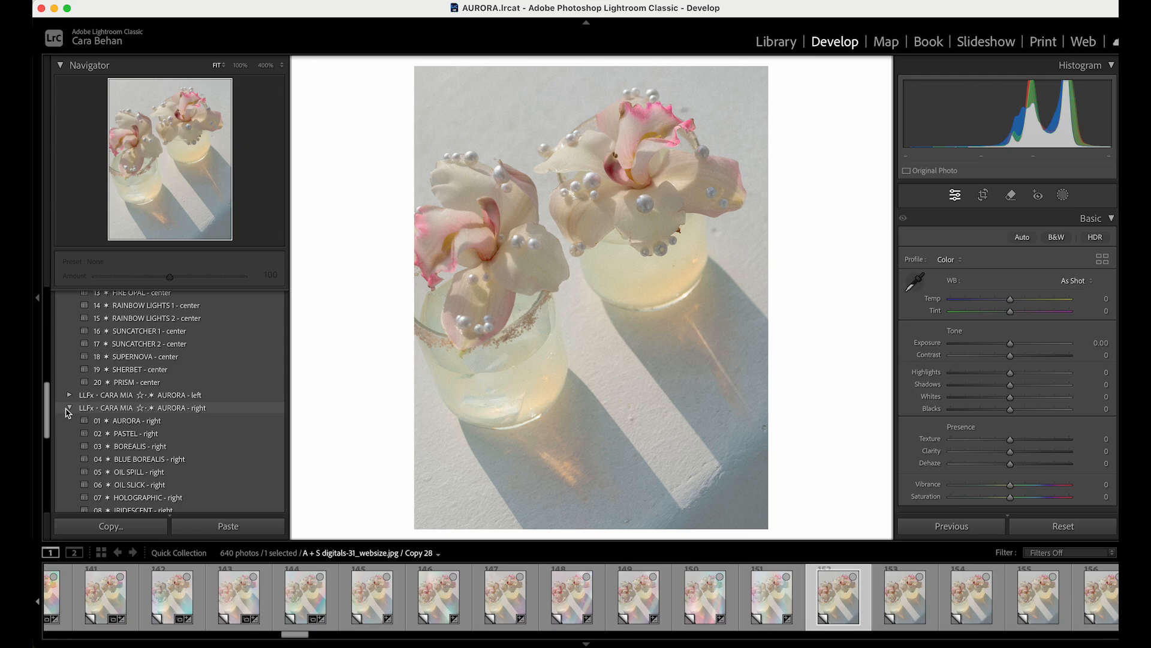
{"action": "scroll", "coordinate": [69, 412], "scroll_direction": "down", "scroll_amount": 5}
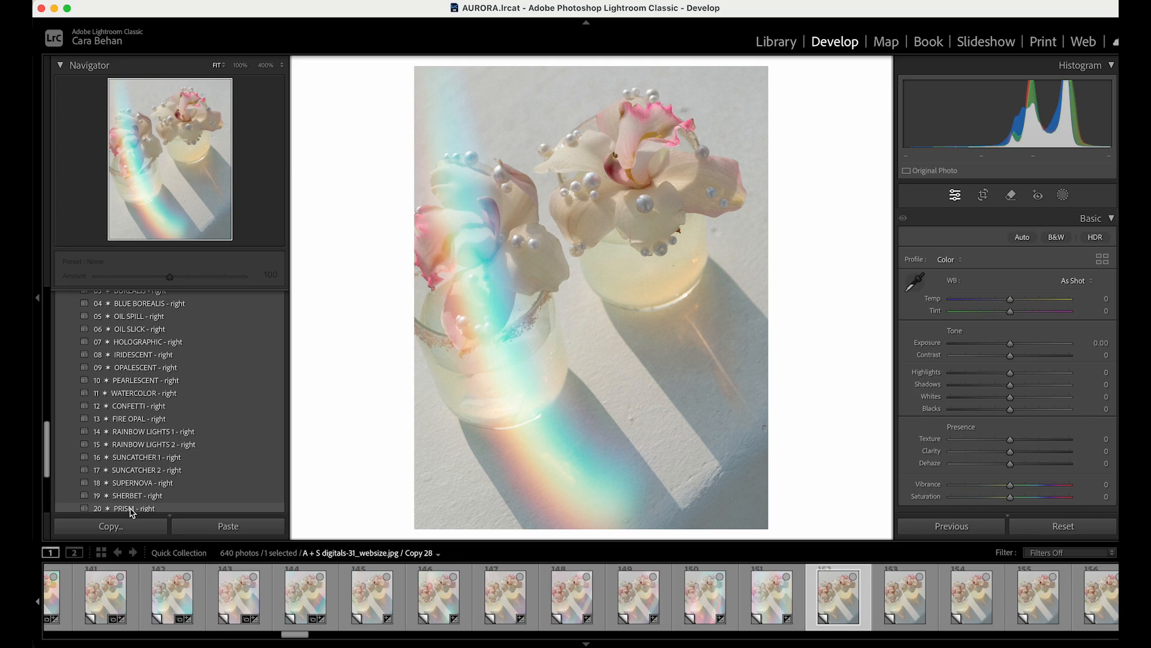
{"action": "scroll", "coordinate": [108, 480], "scroll_direction": "up", "scroll_amount": 10}
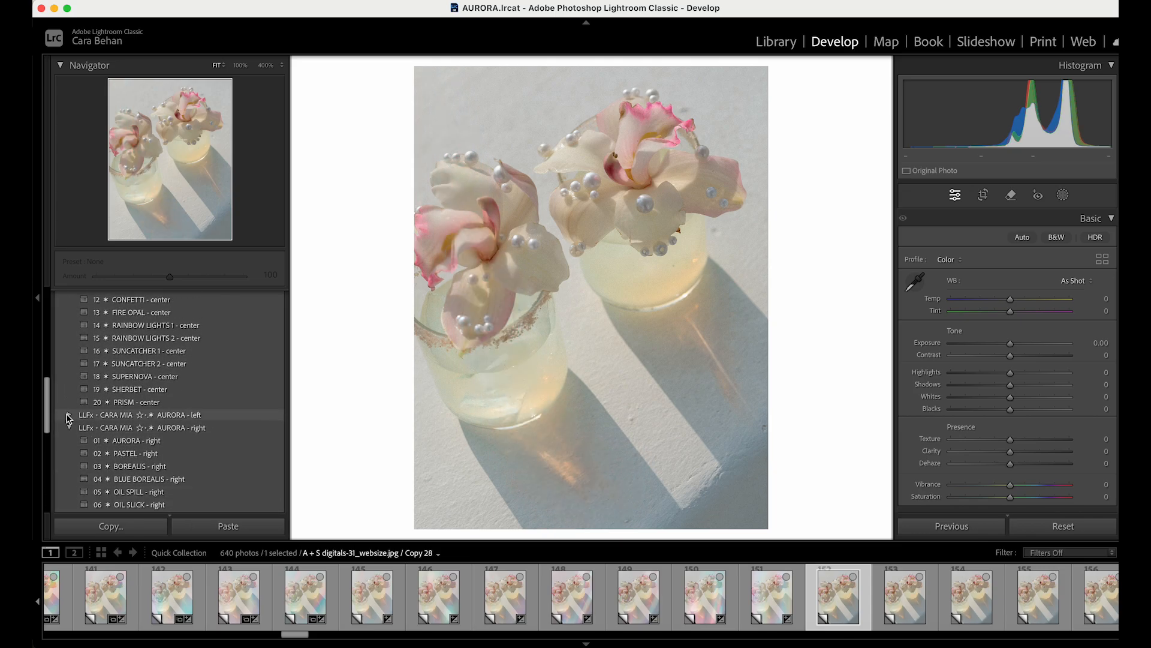
{"action": "scroll", "coordinate": [114, 435], "scroll_direction": "down", "scroll_amount": 5}
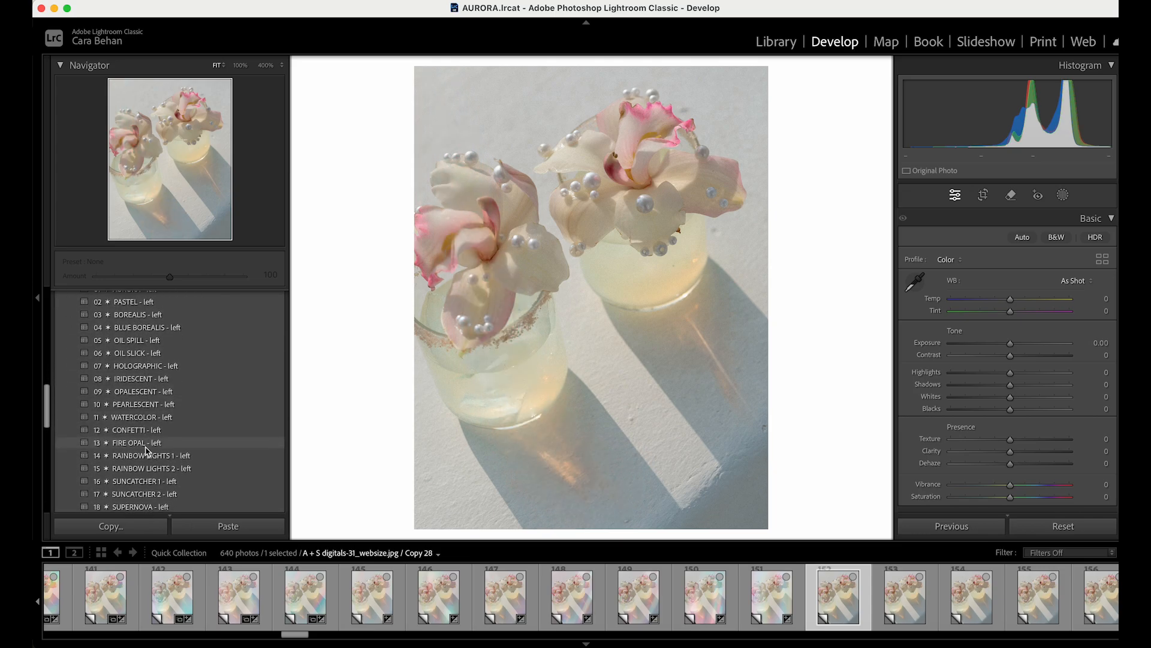
{"action": "scroll", "coordinate": [145, 453], "scroll_direction": "down", "scroll_amount": 3}
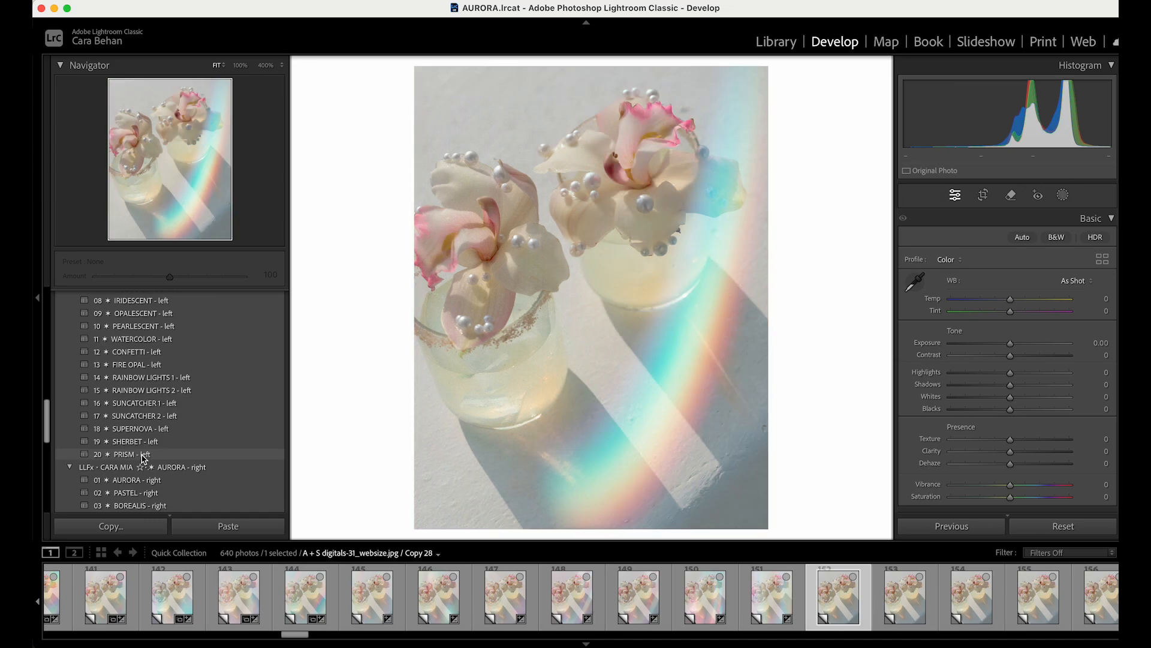
{"action": "left_click", "coordinate": [144, 456]}
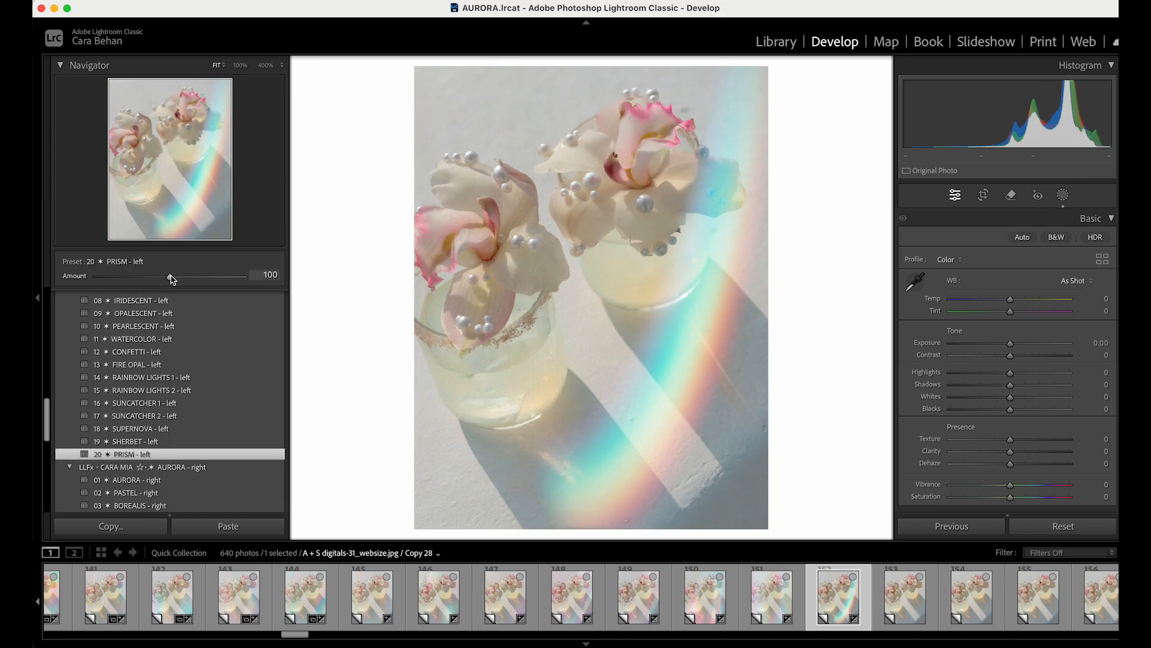
{"action": "left_click_drag", "start_coordinate": [172, 278], "coordinate": [144, 282]}
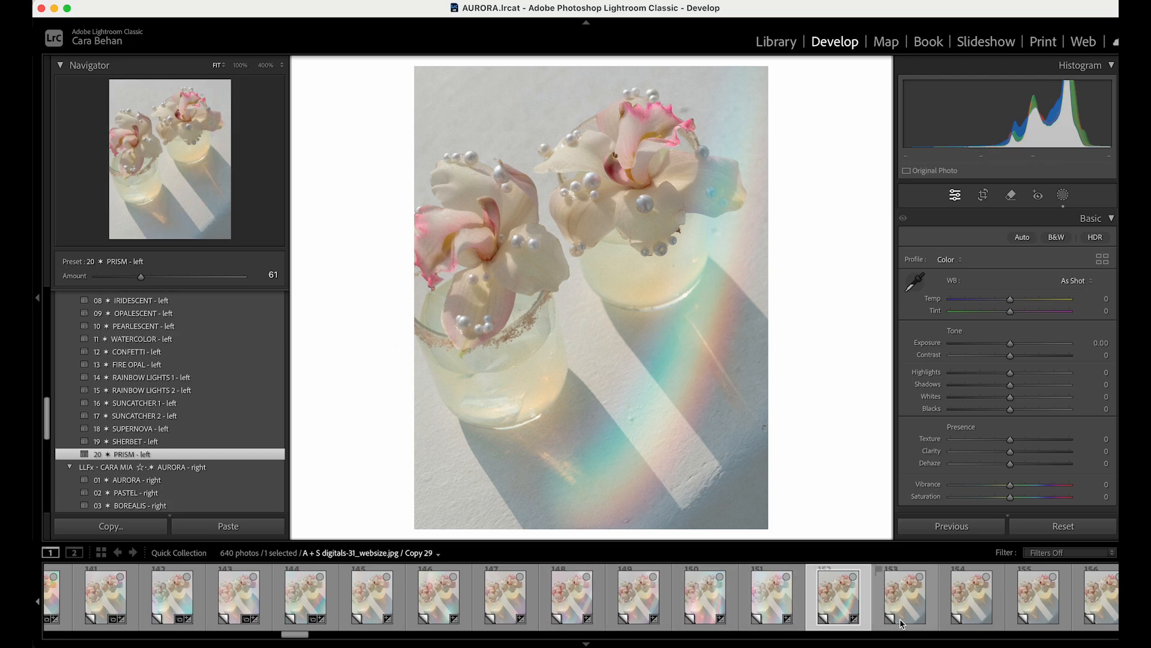
- Find the wedding couple photo, number 166, in the Library grid and open it in the Develop module
{"action": "left_click", "coordinate": [780, 43]}
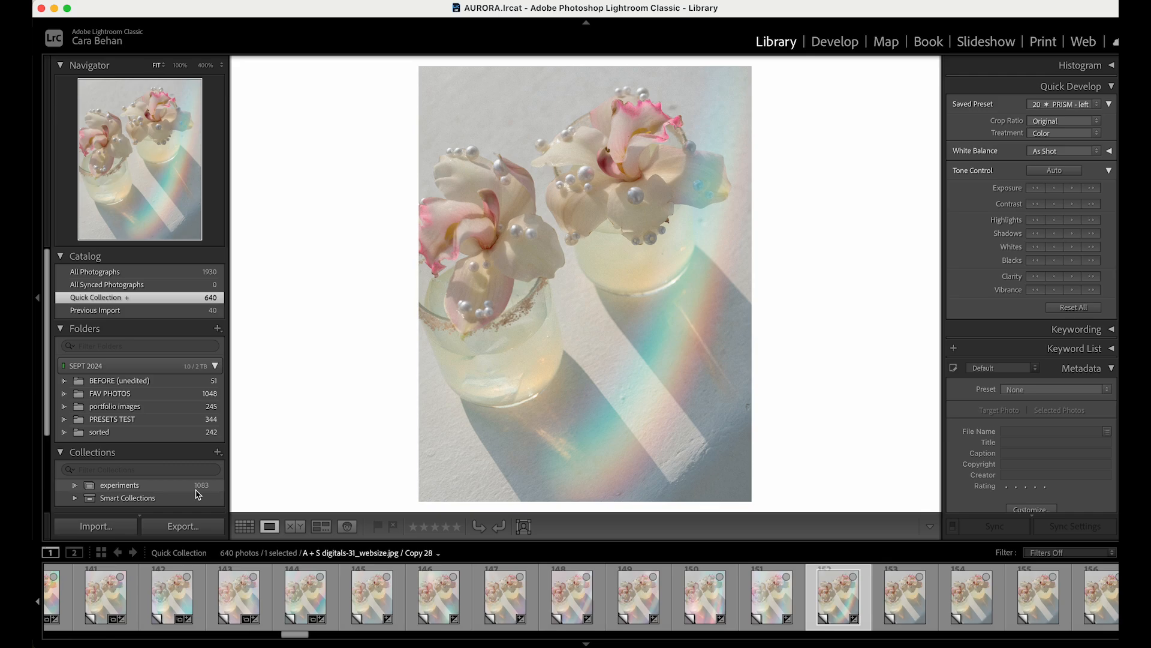
{"action": "left_click", "coordinate": [244, 526]}
{"action": "scroll", "coordinate": [426, 357], "scroll_direction": "down", "scroll_amount": 5}
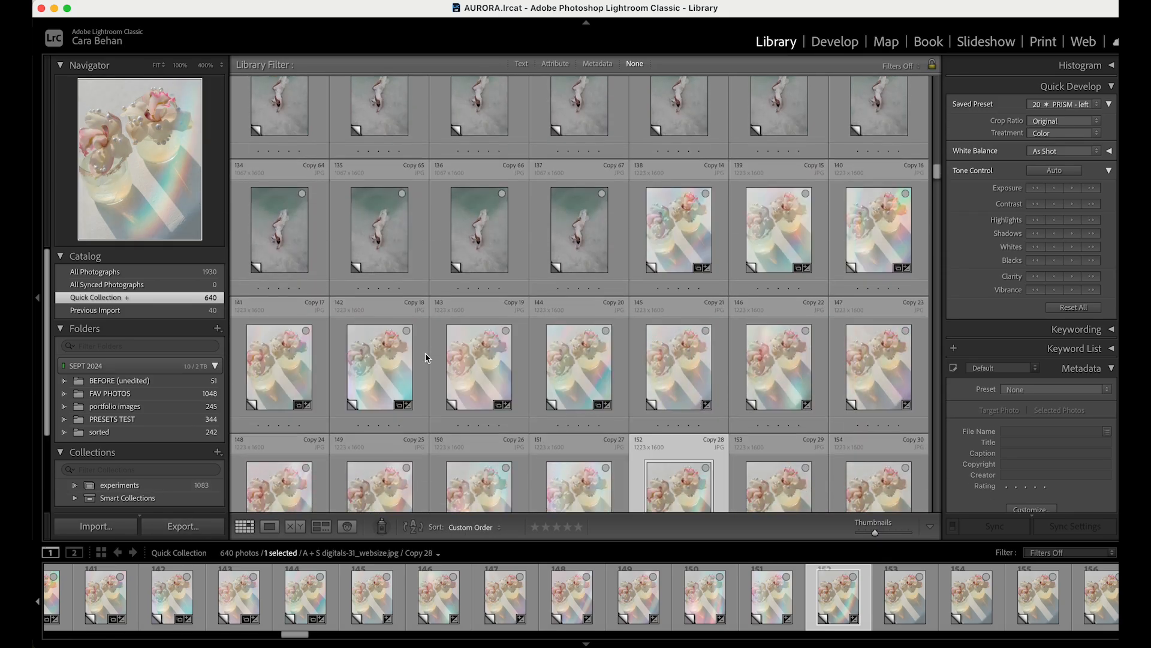
{"action": "double_click", "coordinate": [707, 242]}
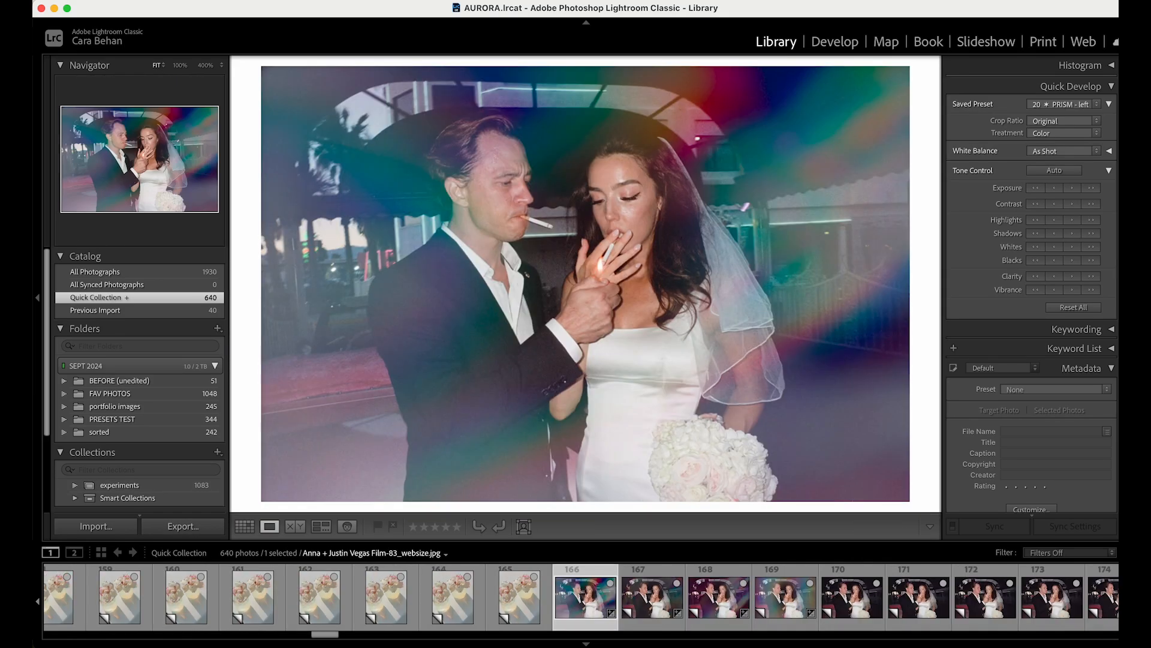
{"action": "left_click", "coordinate": [846, 42]}
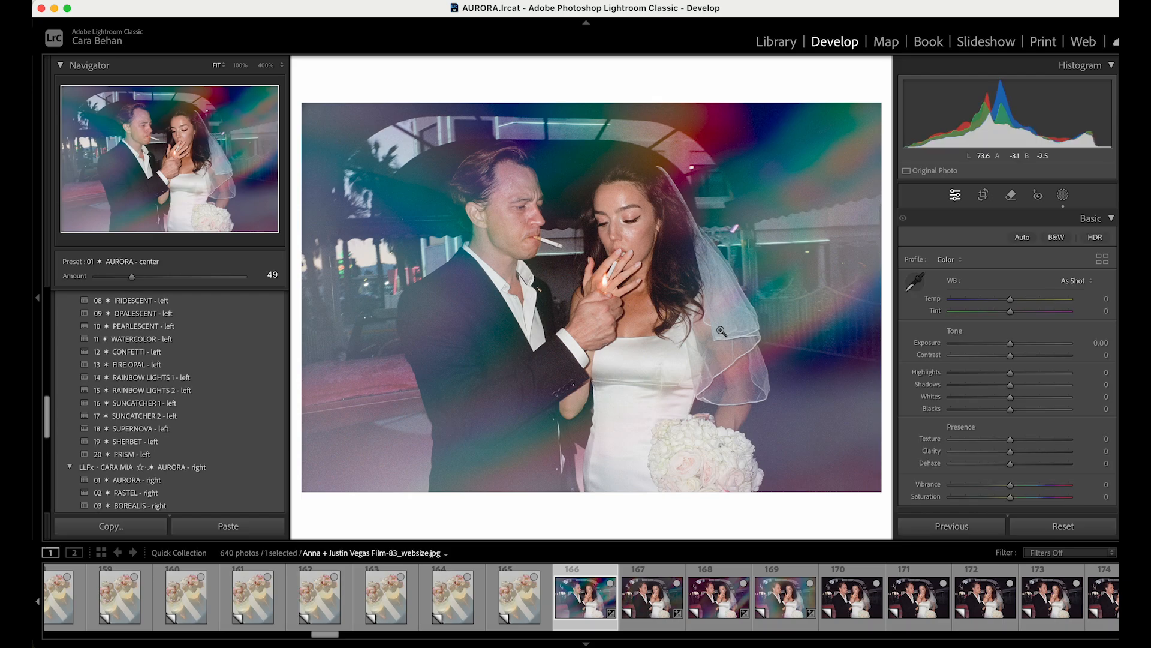
- Compare the wedding photo's 01 AURORA - center look with its original and reset all its edits
{"action": "key", "text": "backslash"}
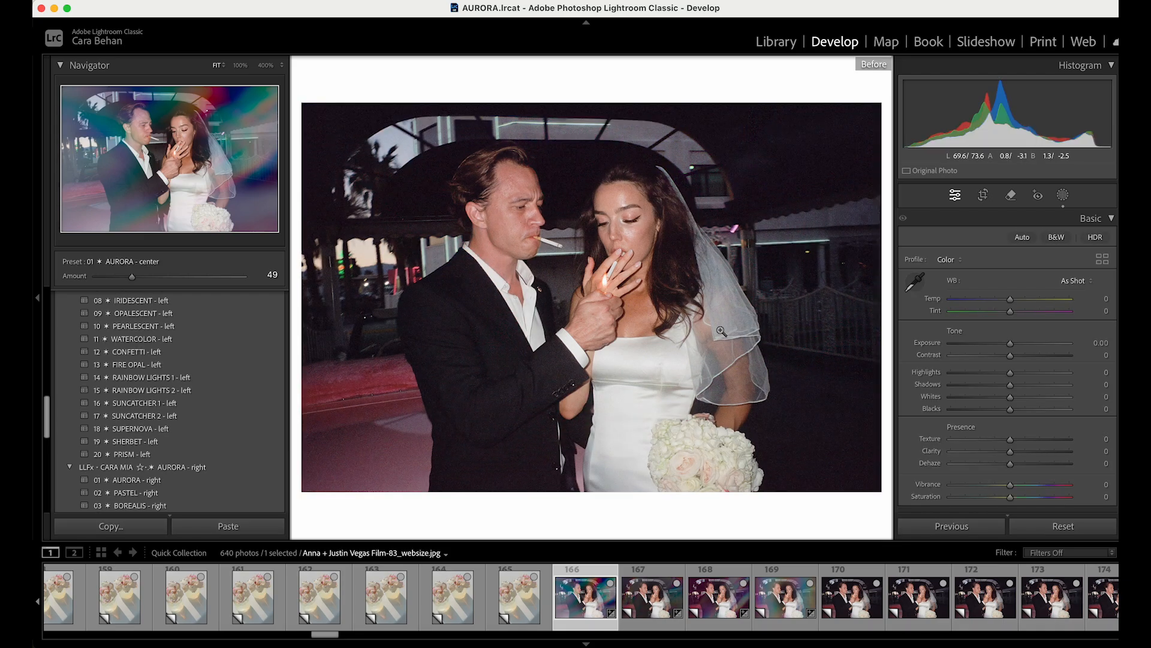
{"action": "key", "text": "backslash"}
{"action": "key", "text": "backslash"}
{"action": "key", "text": "backslash"}
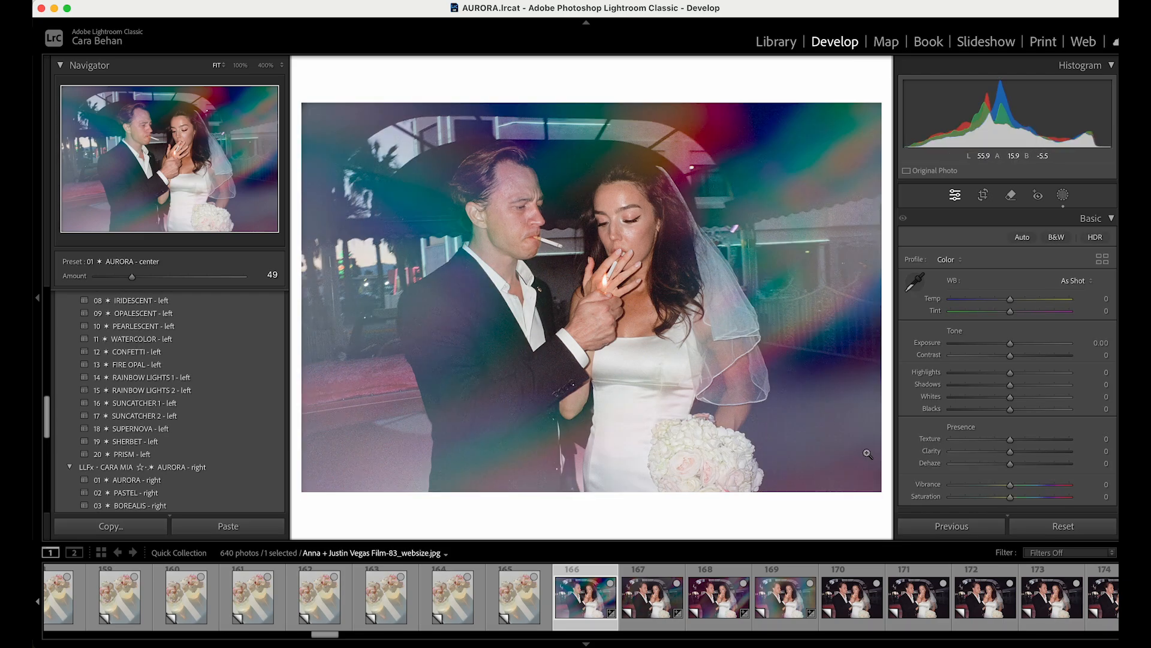
{"action": "left_click", "coordinate": [1062, 528]}
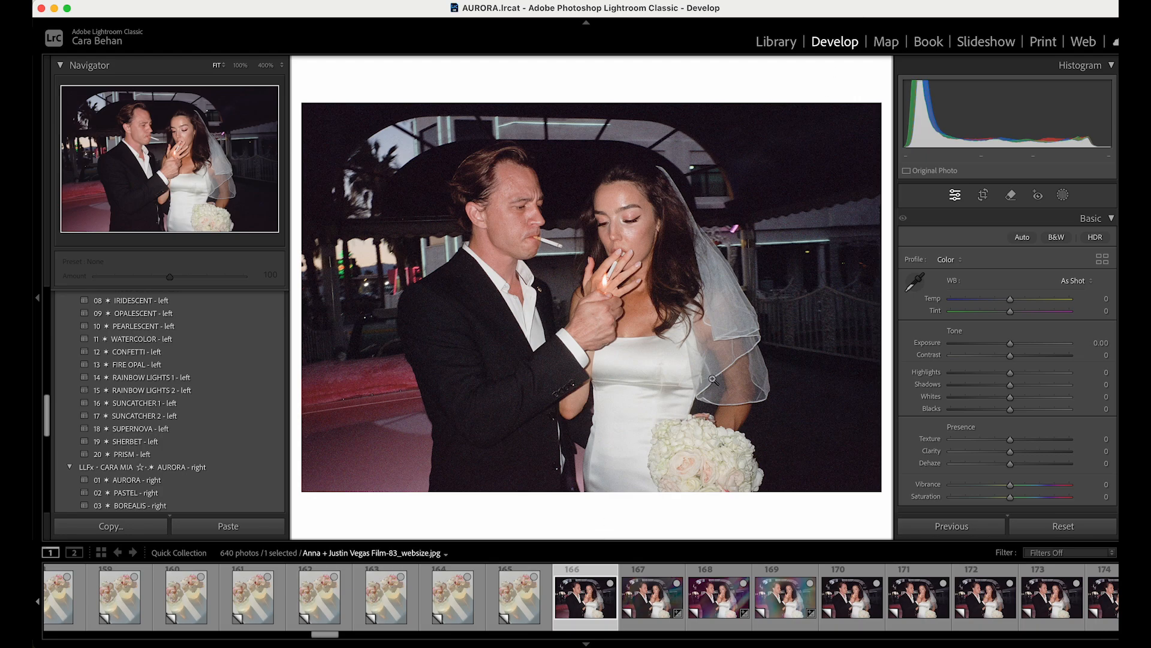
- Apply the 04 BLUE BOREALIS - left preset to wedding photo Copy 4 at amount 63
{"action": "left_click", "coordinate": [855, 585]}
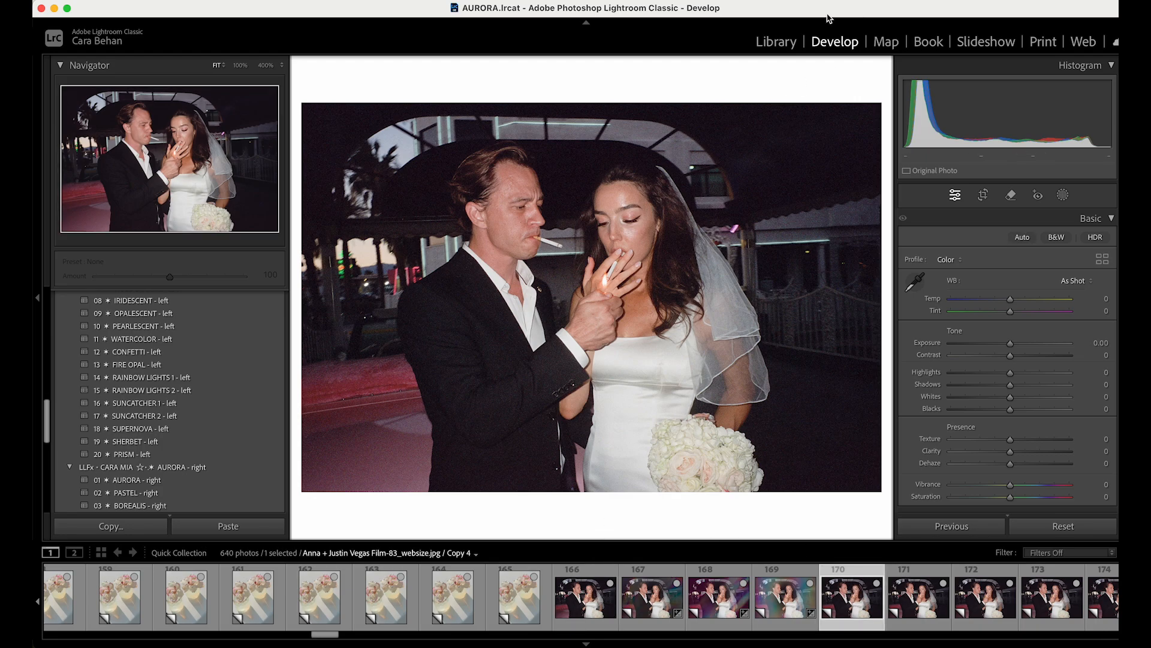
{"action": "scroll", "coordinate": [161, 360], "scroll_direction": "up", "scroll_amount": 5}
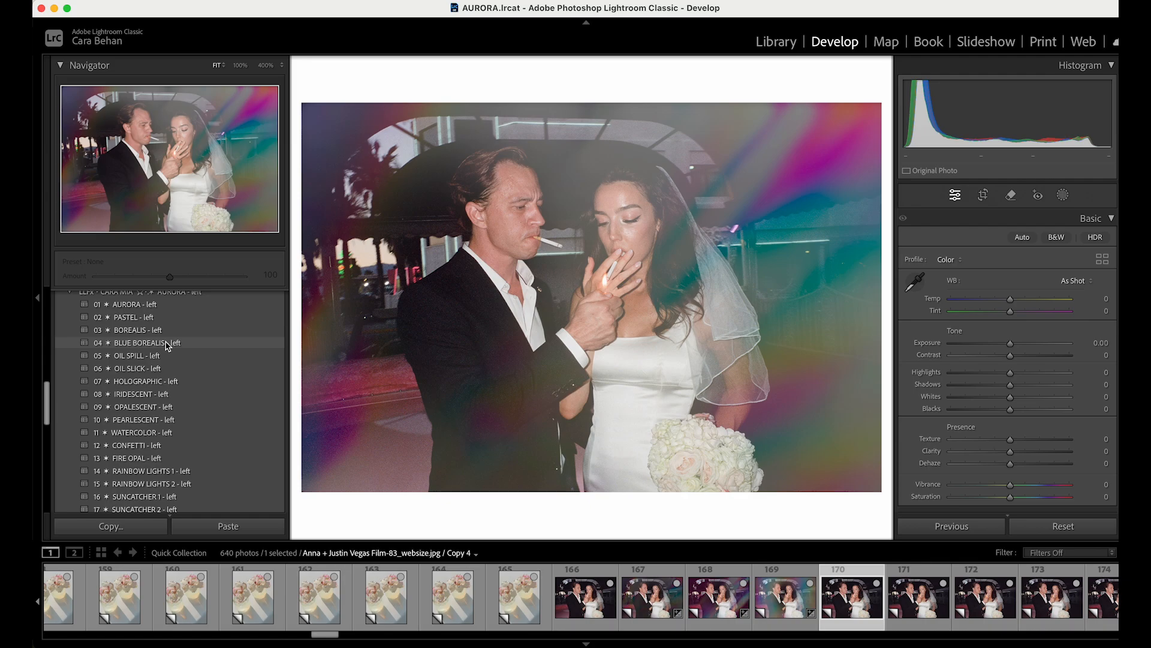
{"action": "left_click", "coordinate": [167, 344]}
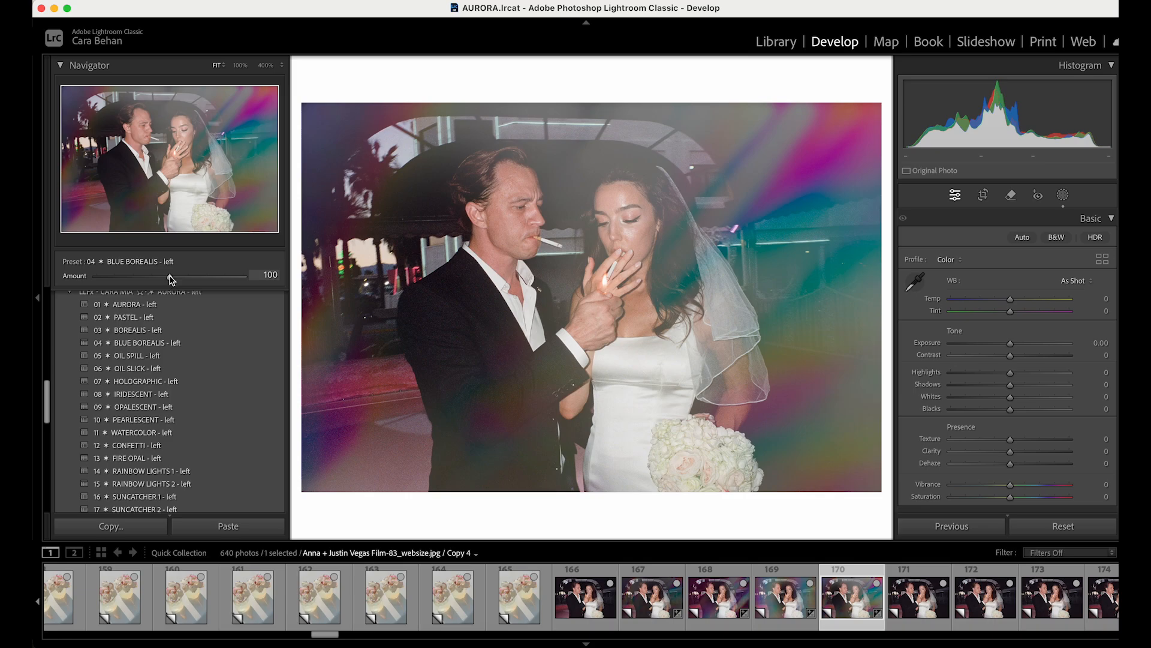
{"action": "left_click_drag", "start_coordinate": [171, 279], "coordinate": [143, 277]}
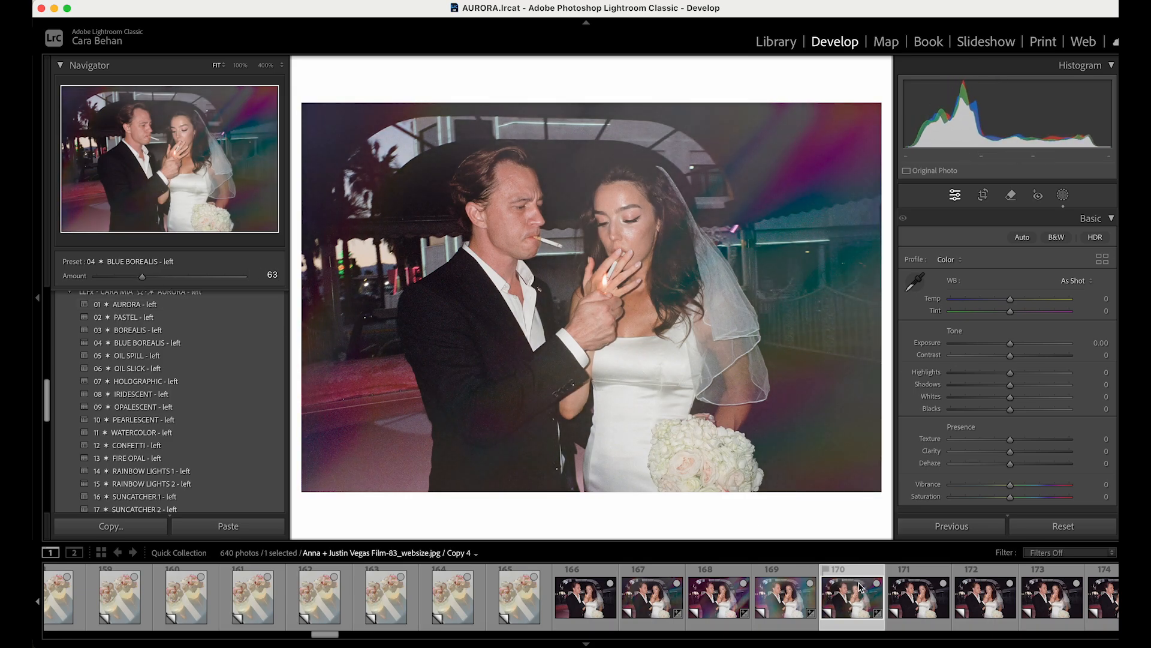
- Try the 01 AURORA - left preset on wedding photo Copy 5 and reset the photo's edits
{"action": "left_click", "coordinate": [913, 601]}
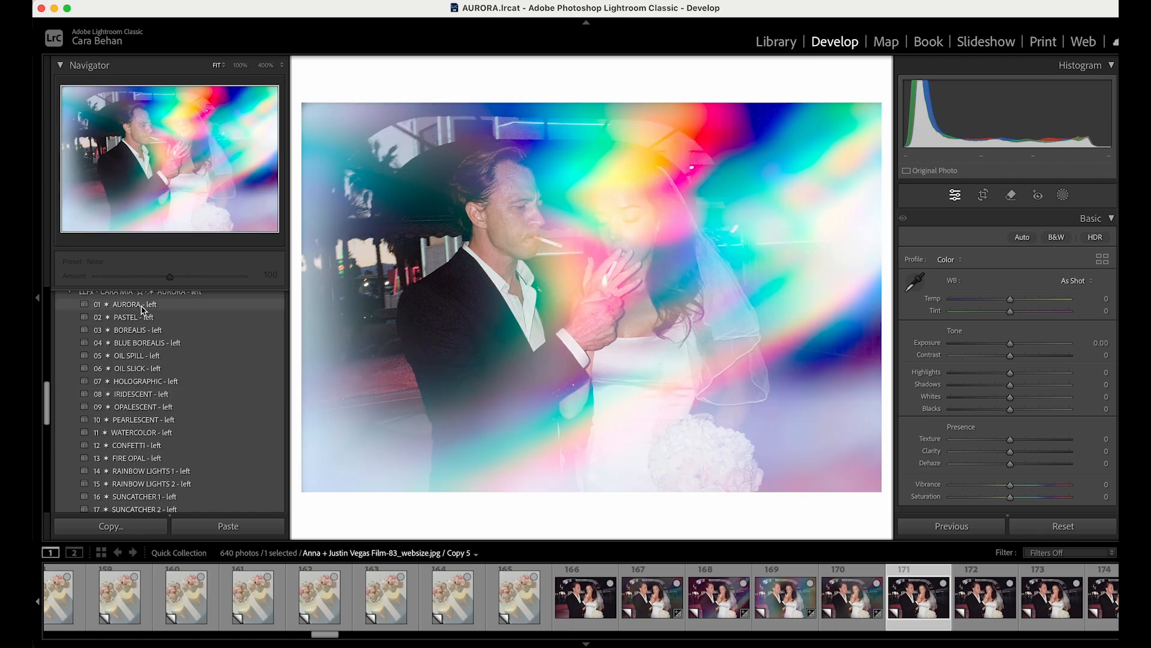
{"action": "left_click", "coordinate": [142, 307]}
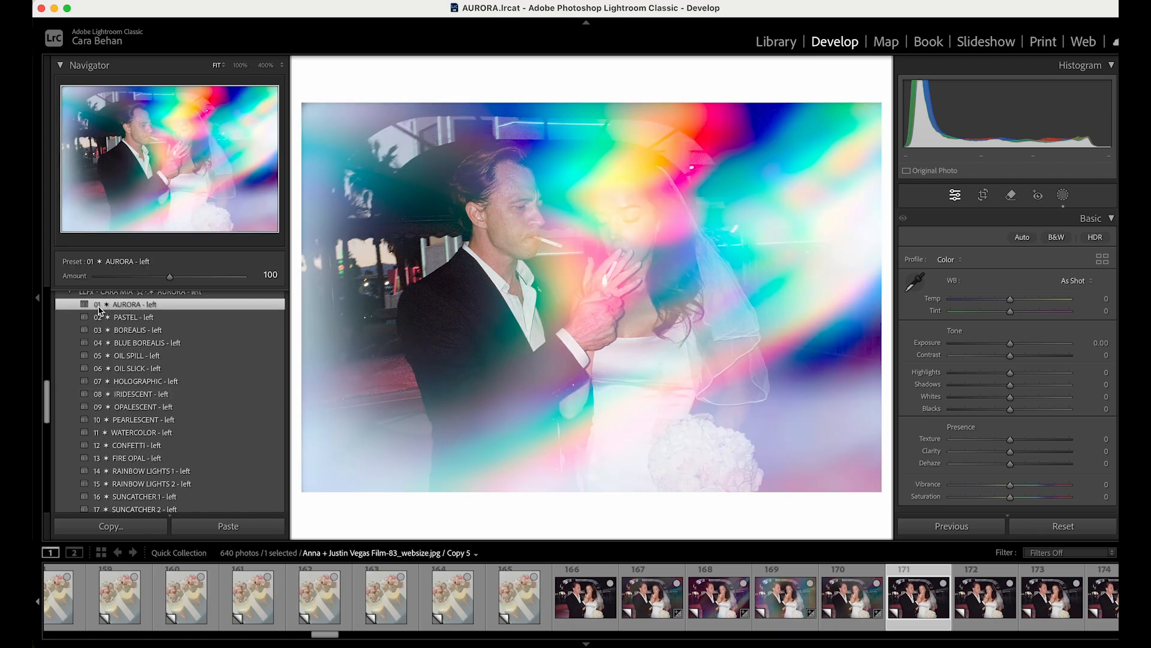
{"action": "scroll", "coordinate": [98, 306], "scroll_direction": "up", "scroll_amount": 2}
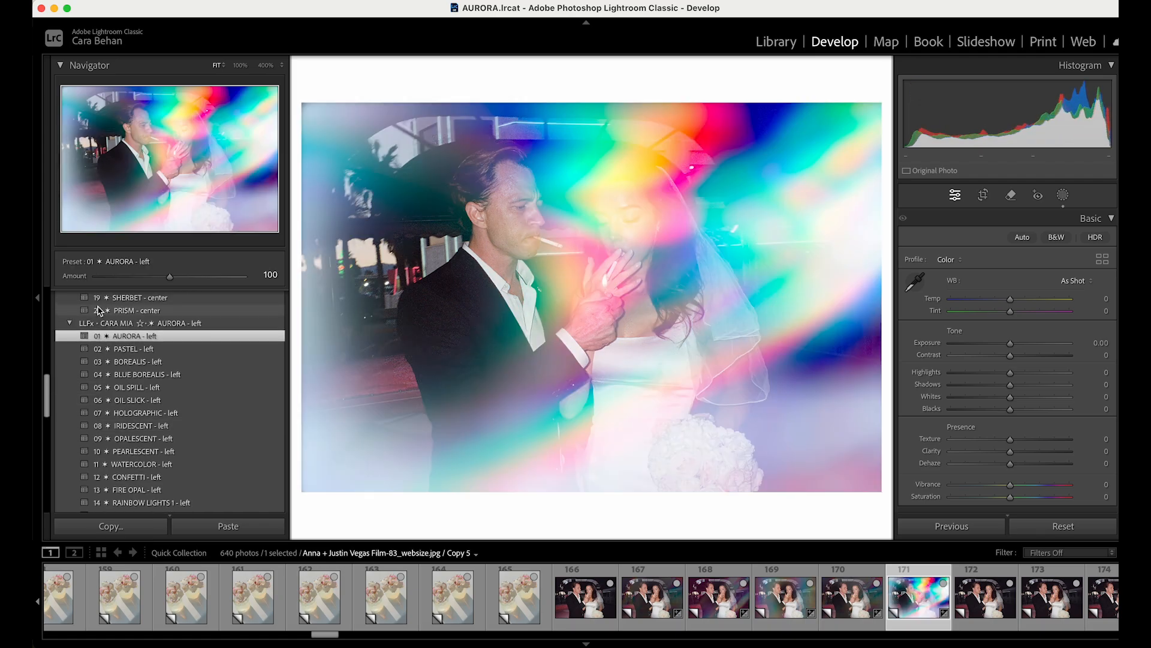
{"action": "left_click", "coordinate": [1064, 526]}
- Apply the 01 AURORA - center preset to wedding photo Copy 5 at amount 46 and compare it with the original
{"action": "left_click", "coordinate": [70, 324]}
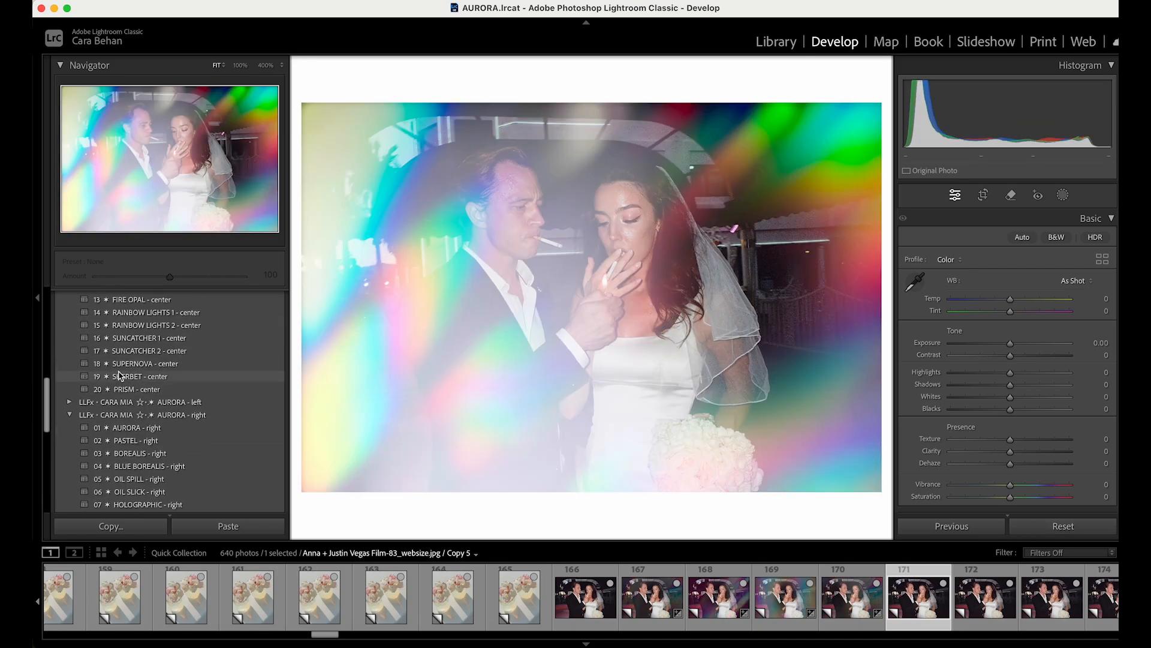
{"action": "scroll", "coordinate": [120, 376], "scroll_direction": "up", "scroll_amount": 8}
{"action": "scroll", "coordinate": [119, 376], "scroll_direction": "up", "scroll_amount": 4}
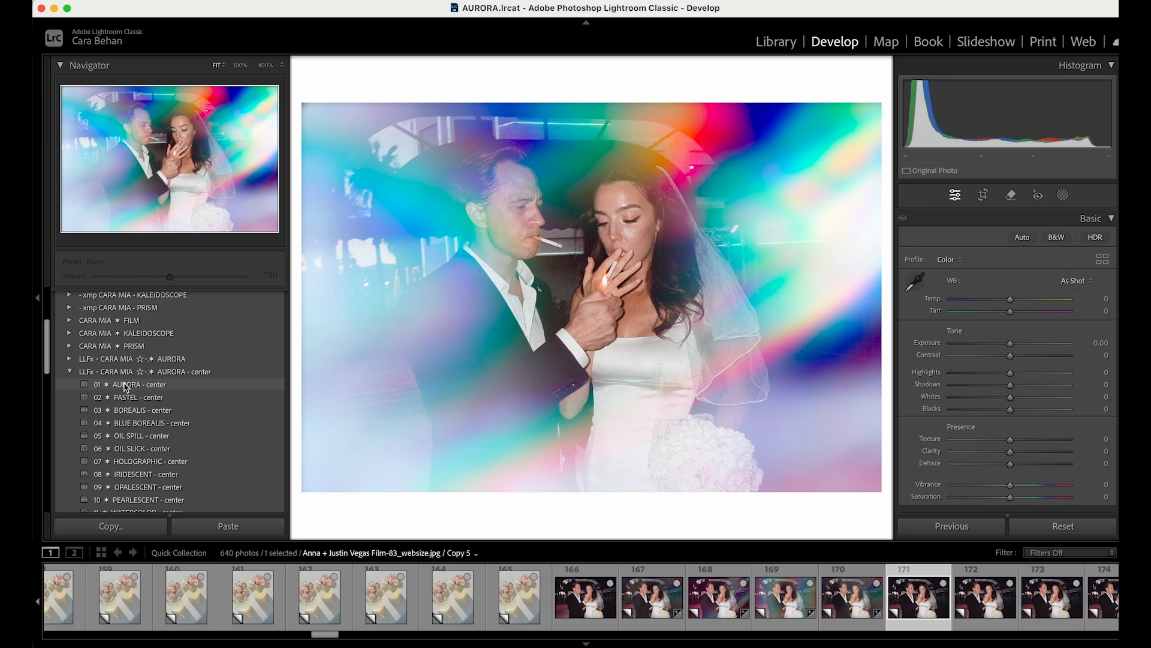
{"action": "left_click", "coordinate": [125, 385]}
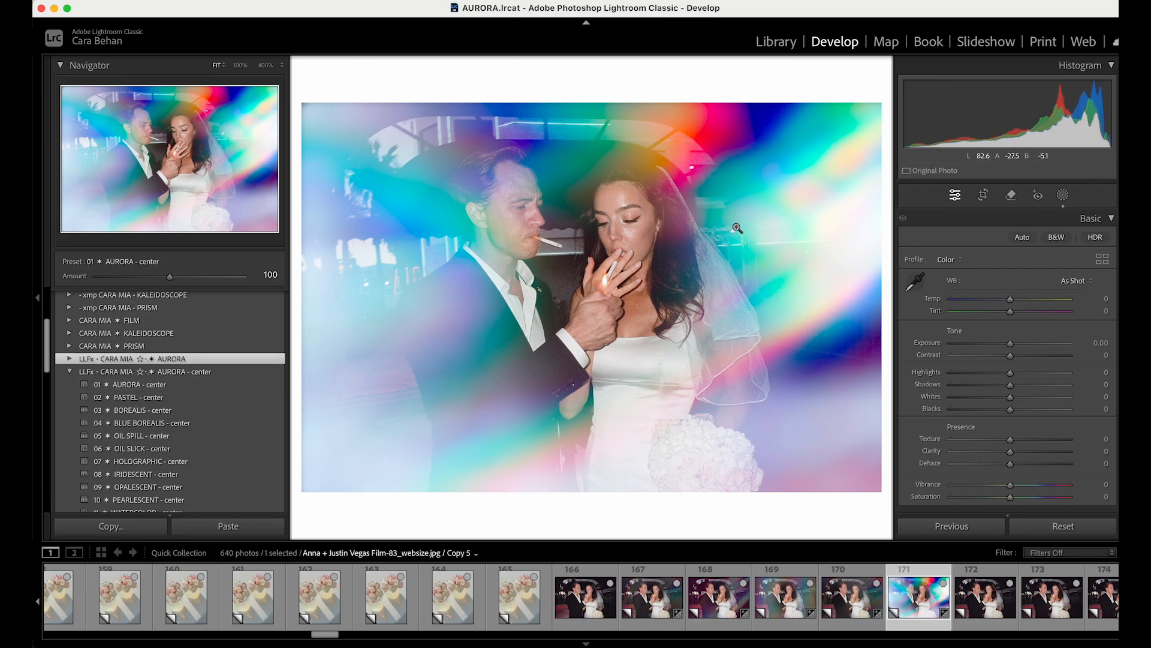
{"action": "left_click_drag", "start_coordinate": [169, 274], "coordinate": [130, 276]}
{"action": "key", "text": "backslash"}
{"action": "key", "text": "backslash"}
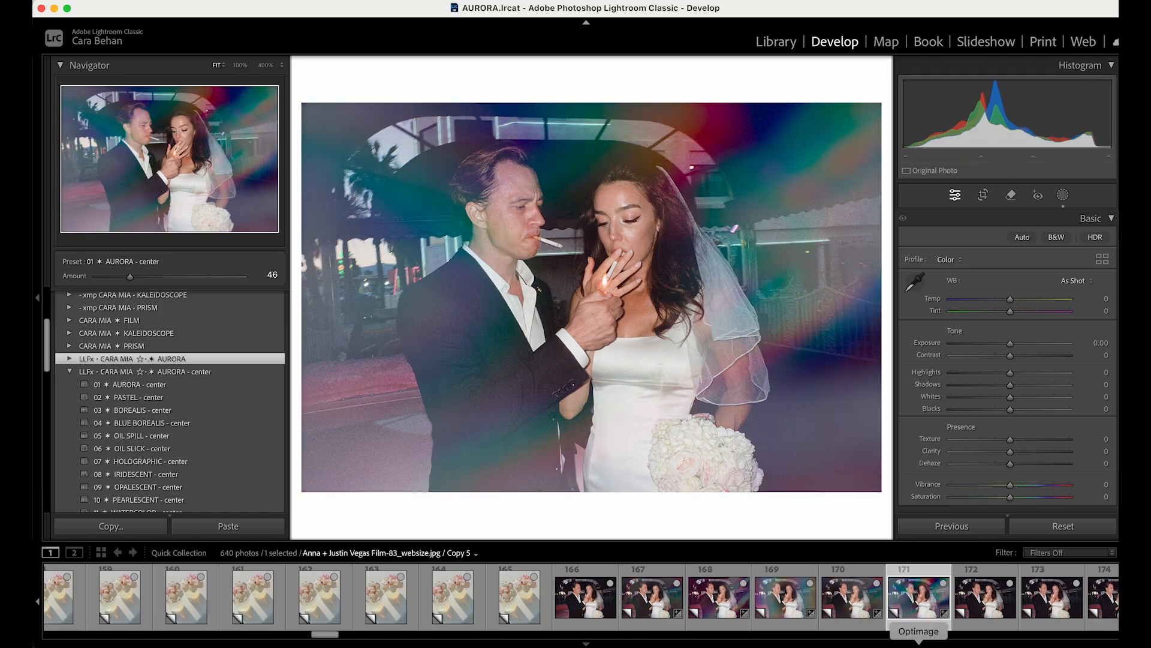
- Open wedding photo Copy 6, number 172, for editing
{"action": "key", "text": "Right"}
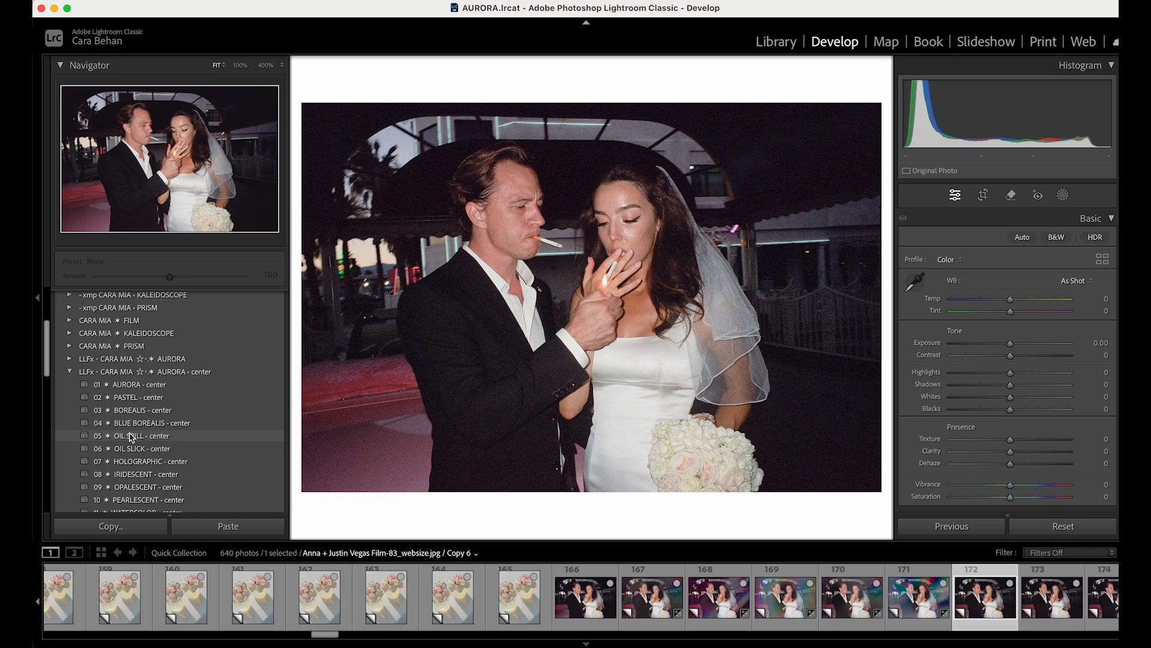
- Apply the 07 HOLOGRAPHIC - center preset to Copy 6 of the wedding couple photo with its amount at 40
{"action": "left_click", "coordinate": [136, 399]}
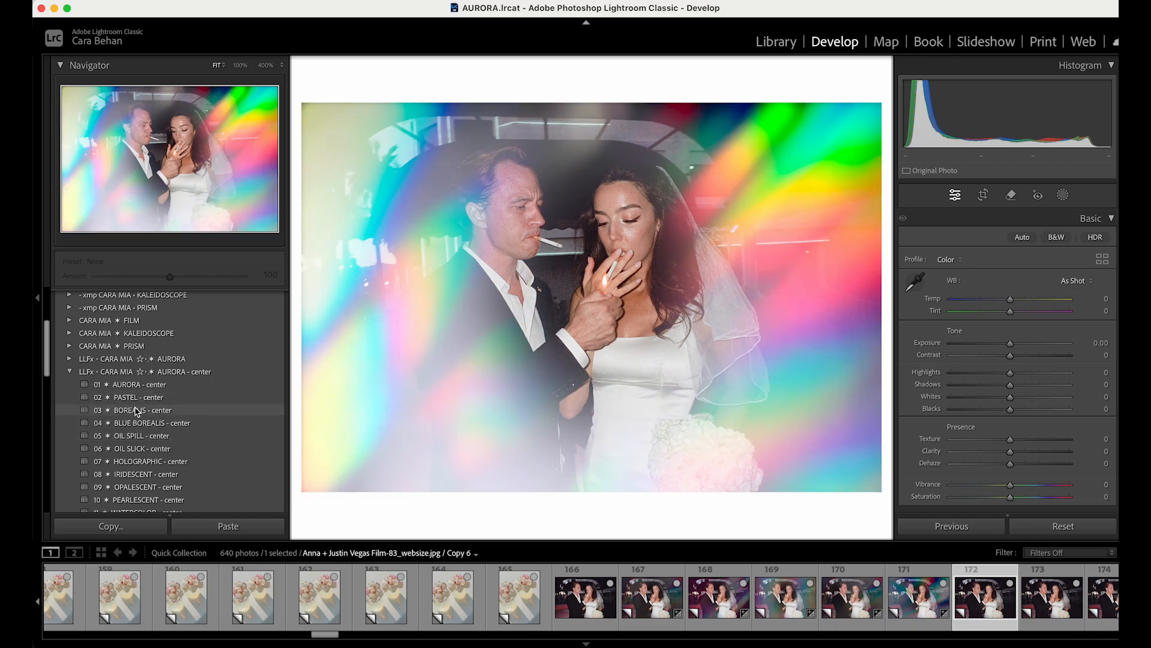
{"action": "left_click", "coordinate": [148, 462]}
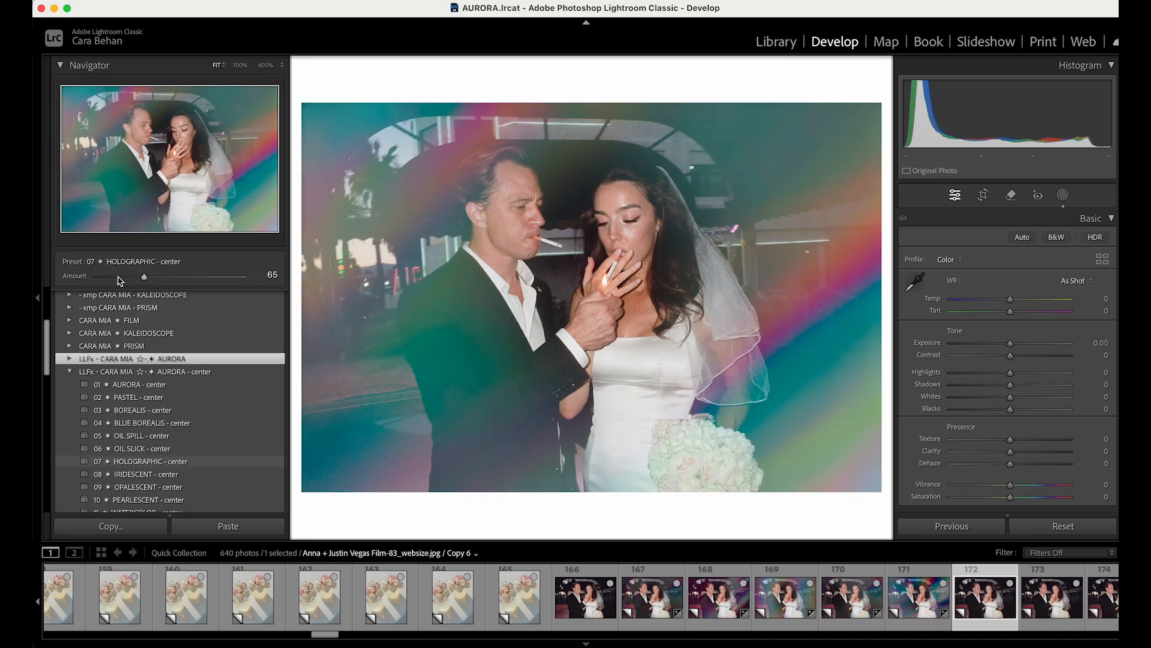
{"action": "mouse_move", "coordinate": [120, 280]}
{"action": "left_mouse_down"}
{"action": "mouse_move", "coordinate": [103, 279]}
{"action": "mouse_move", "coordinate": [127, 282]}
{"action": "left_mouse_up"}
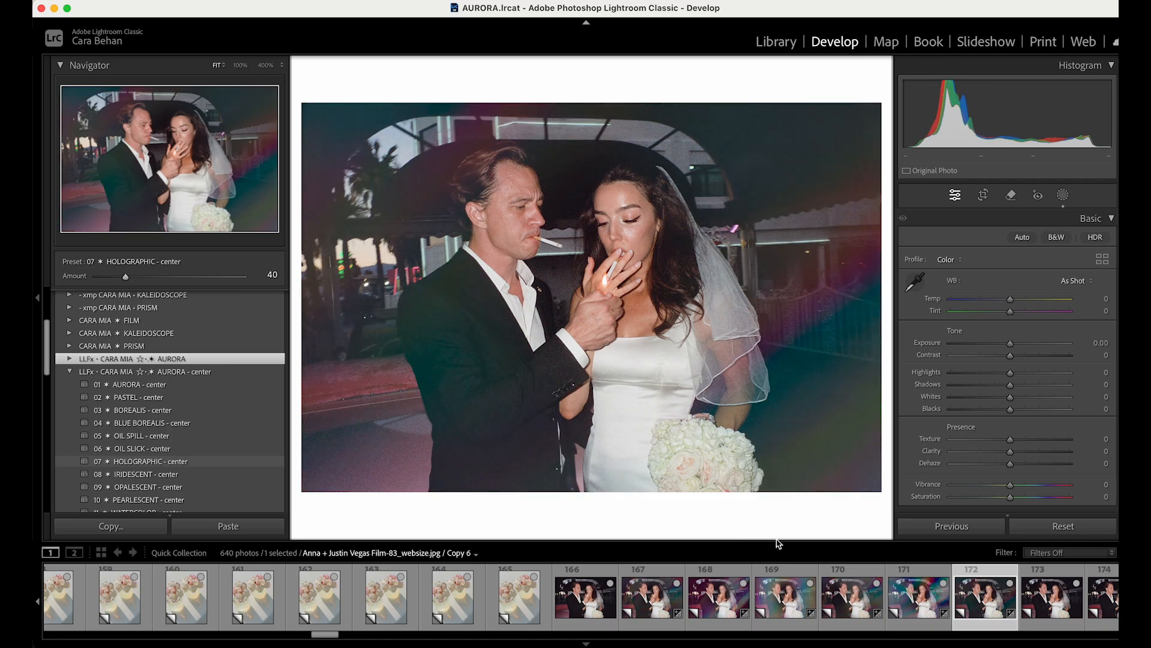
- Apply the 10 PEARLESCENT - center preset to Copy 7 of the wedding couple photo at amount 74 and compare before and after
{"action": "left_click", "coordinate": [1052, 618]}
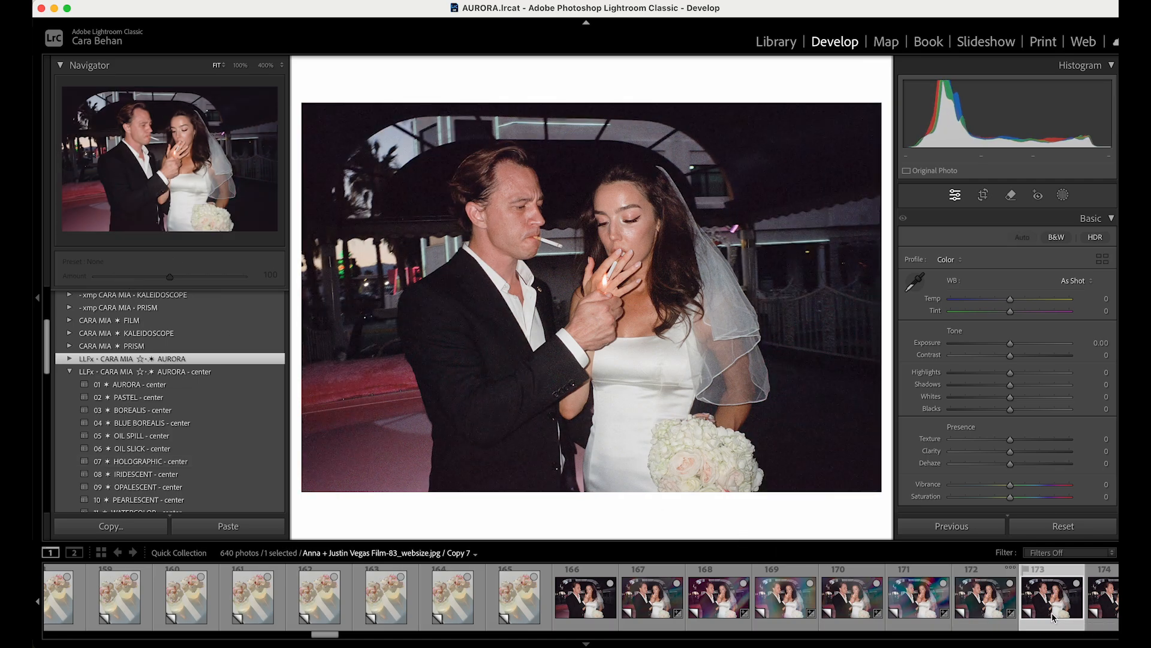
{"action": "scroll", "coordinate": [180, 485], "scroll_direction": "down", "scroll_amount": 4}
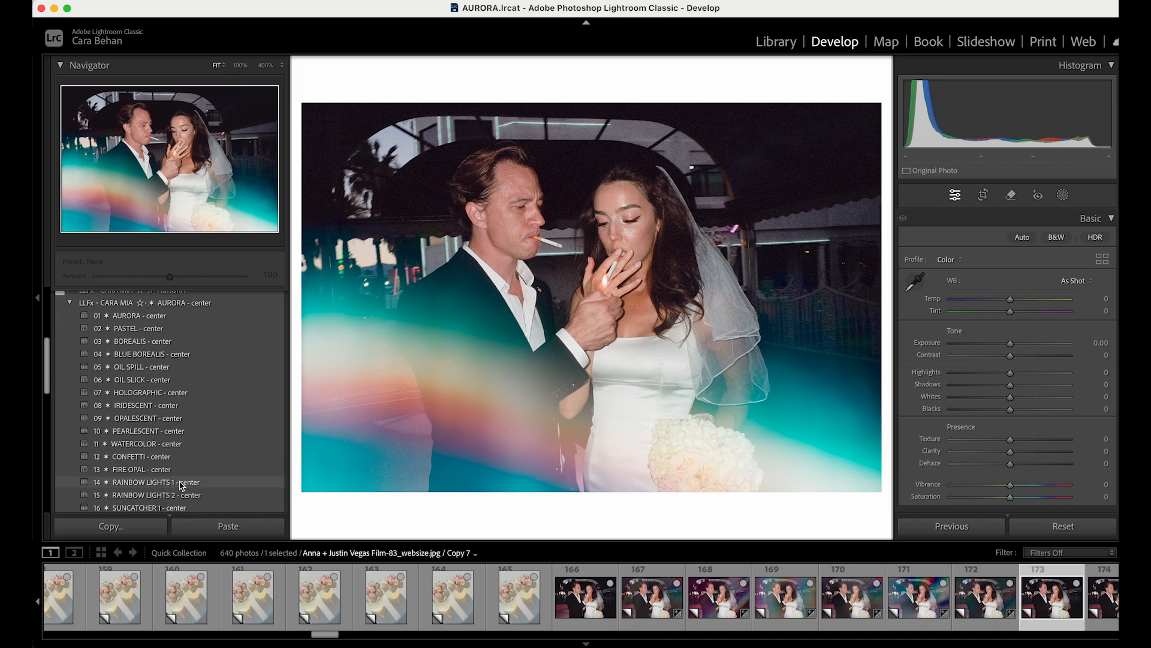
{"action": "scroll", "coordinate": [180, 485], "scroll_direction": "down", "scroll_amount": 5}
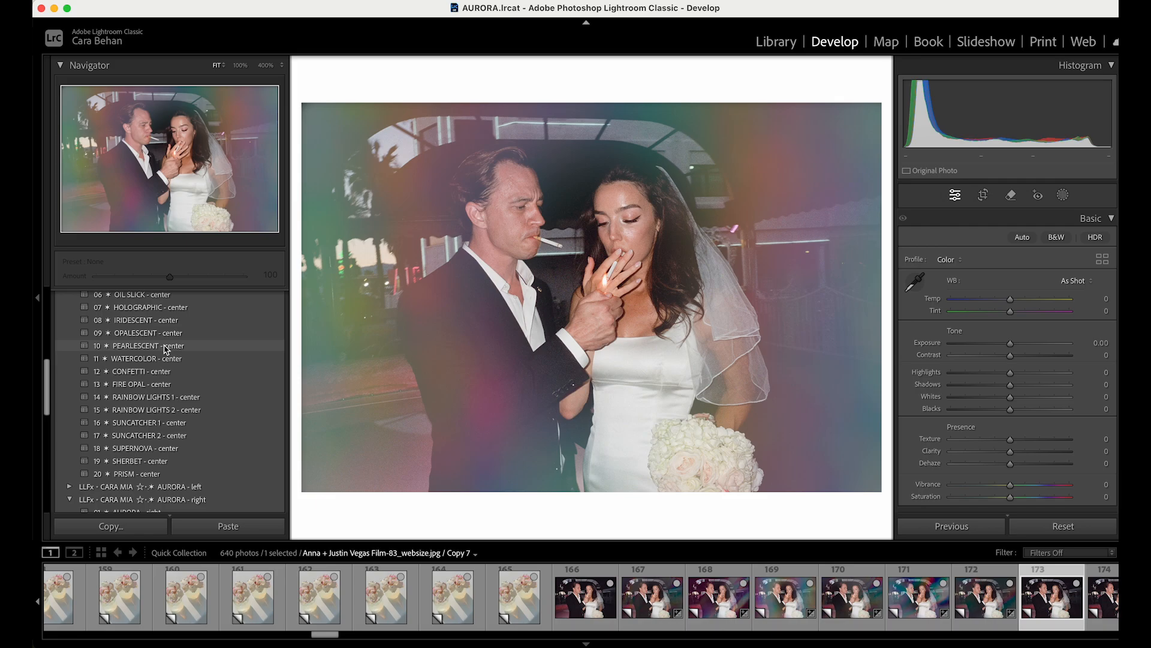
{"action": "left_click", "coordinate": [167, 348]}
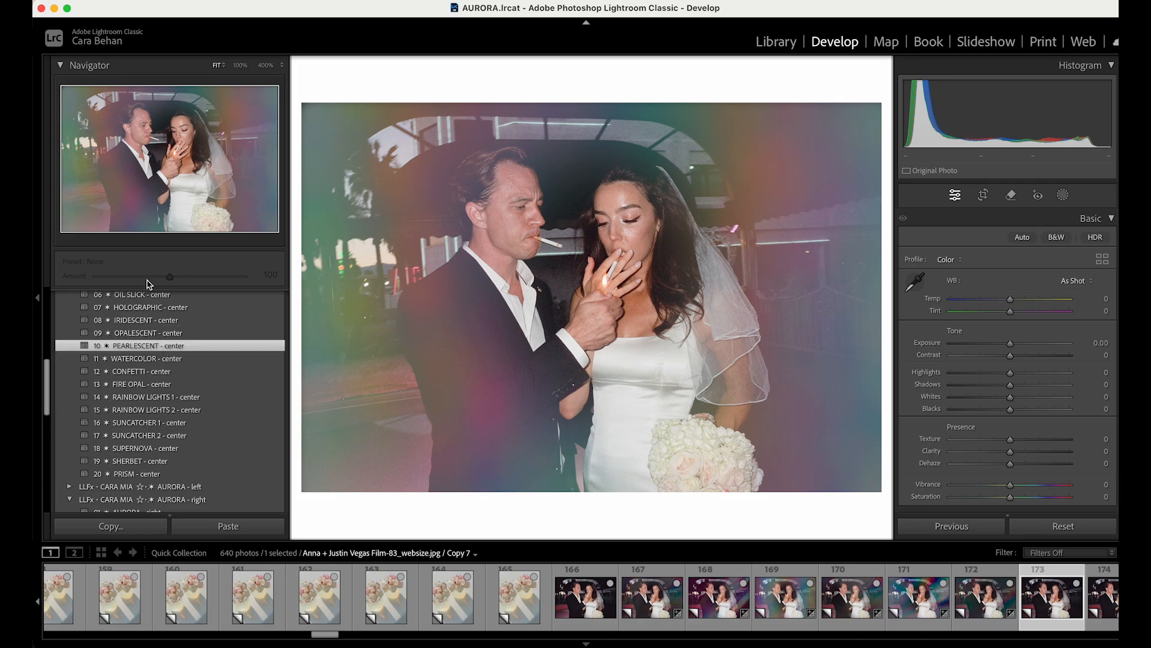
{"action": "left_click_drag", "start_coordinate": [169, 280], "coordinate": [151, 281]}
{"action": "key", "text": "backslash"}
{"action": "key", "text": "backslash"}
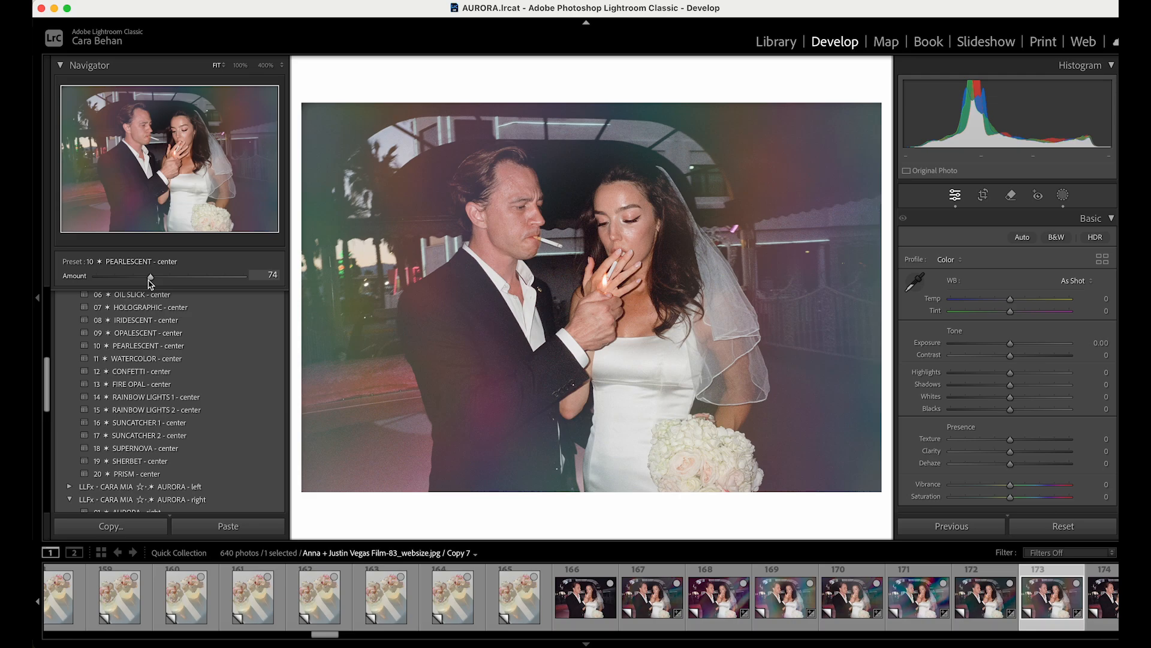
{"action": "key", "text": "backslash"}
{"action": "key", "text": "backslash"}
{"action": "key", "text": "backslash"}
{"action": "key", "text": "backslash"}
- Find Copy 7 of the woman lying on the white horse in the Library grid and open it in Develop
{"action": "left_click", "coordinate": [776, 42]}
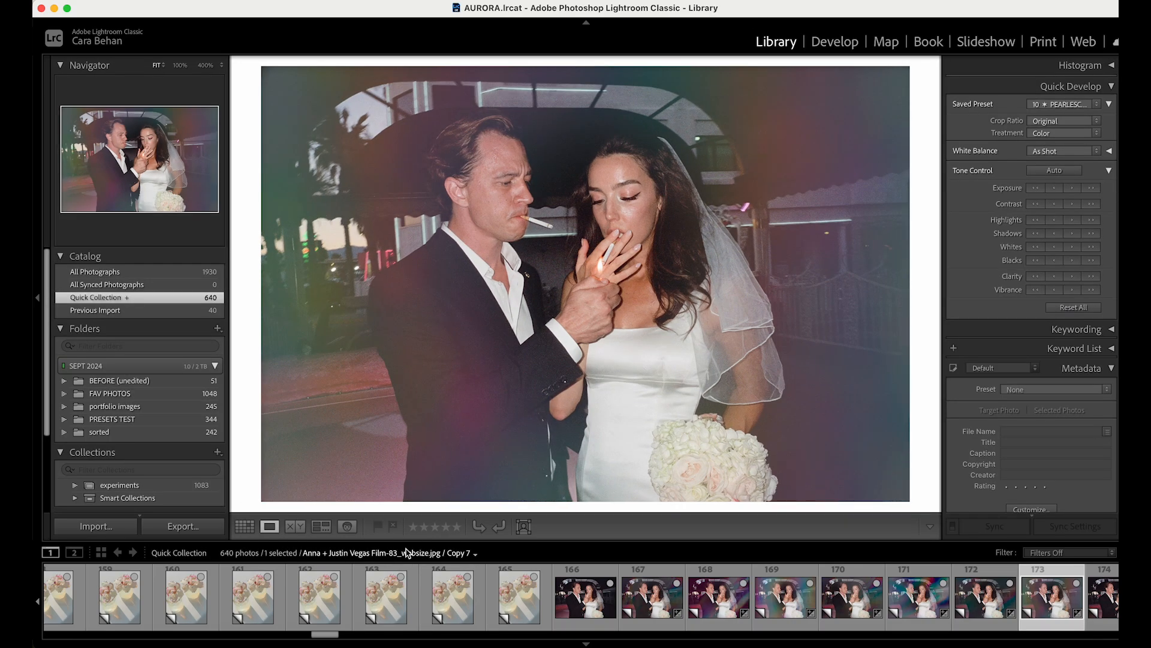
{"action": "left_click", "coordinate": [245, 525]}
{"action": "scroll", "coordinate": [524, 355], "scroll_direction": "down", "scroll_amount": 20}
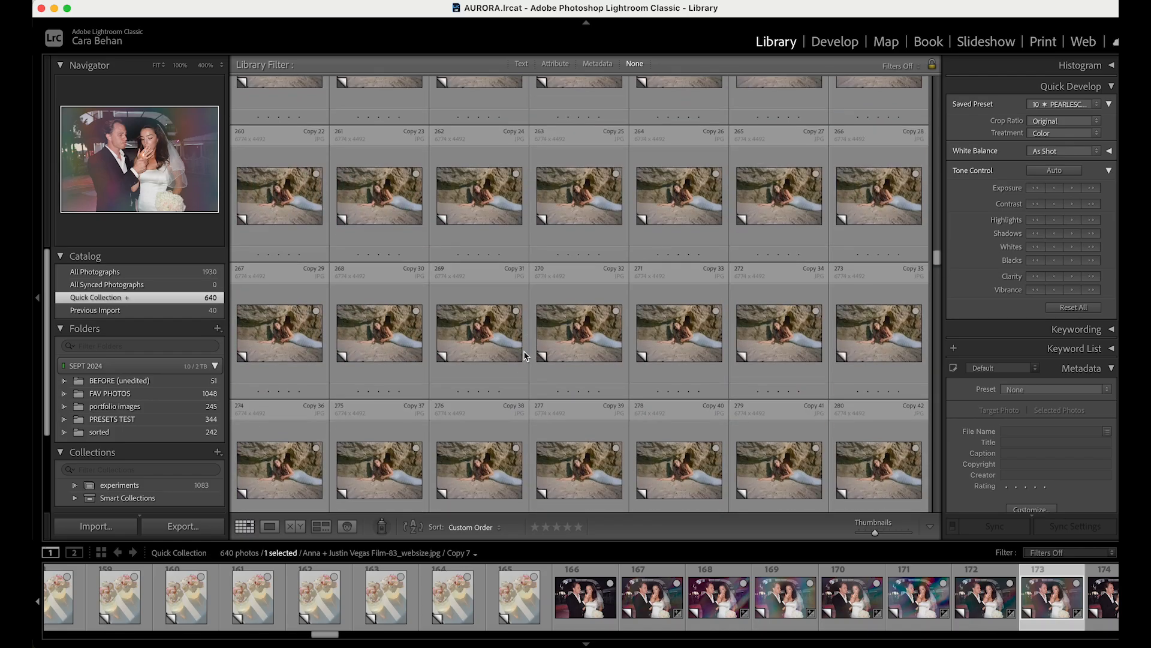
{"action": "scroll", "coordinate": [524, 355], "scroll_direction": "down", "scroll_amount": 20}
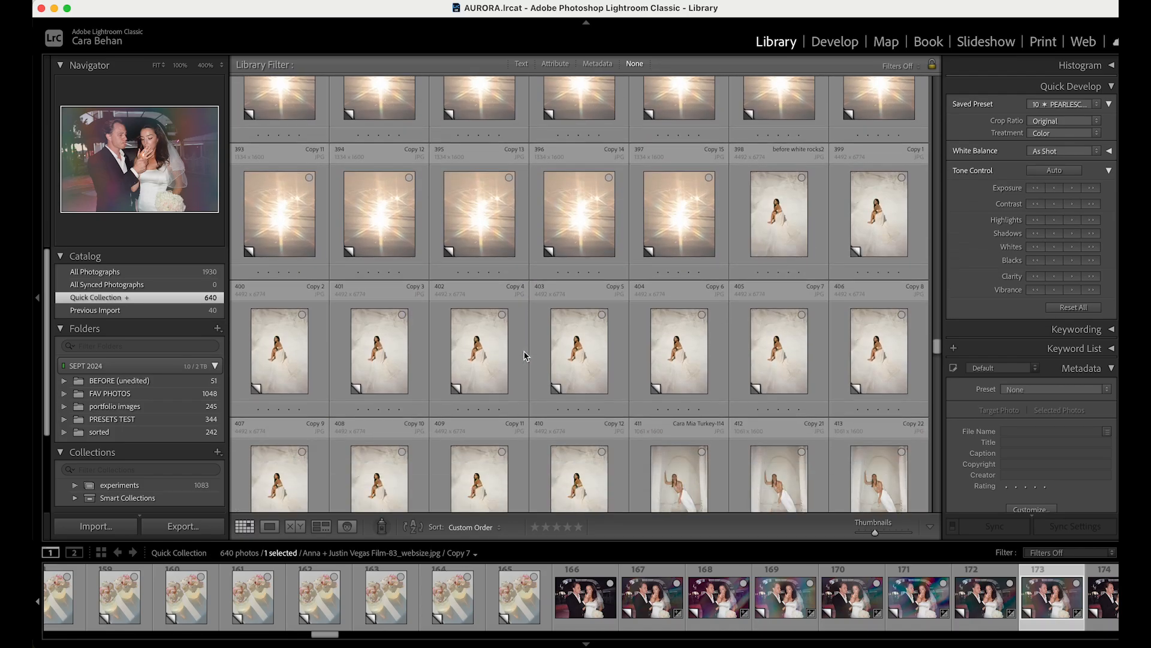
{"action": "scroll", "coordinate": [524, 355], "scroll_direction": "down", "scroll_amount": 10}
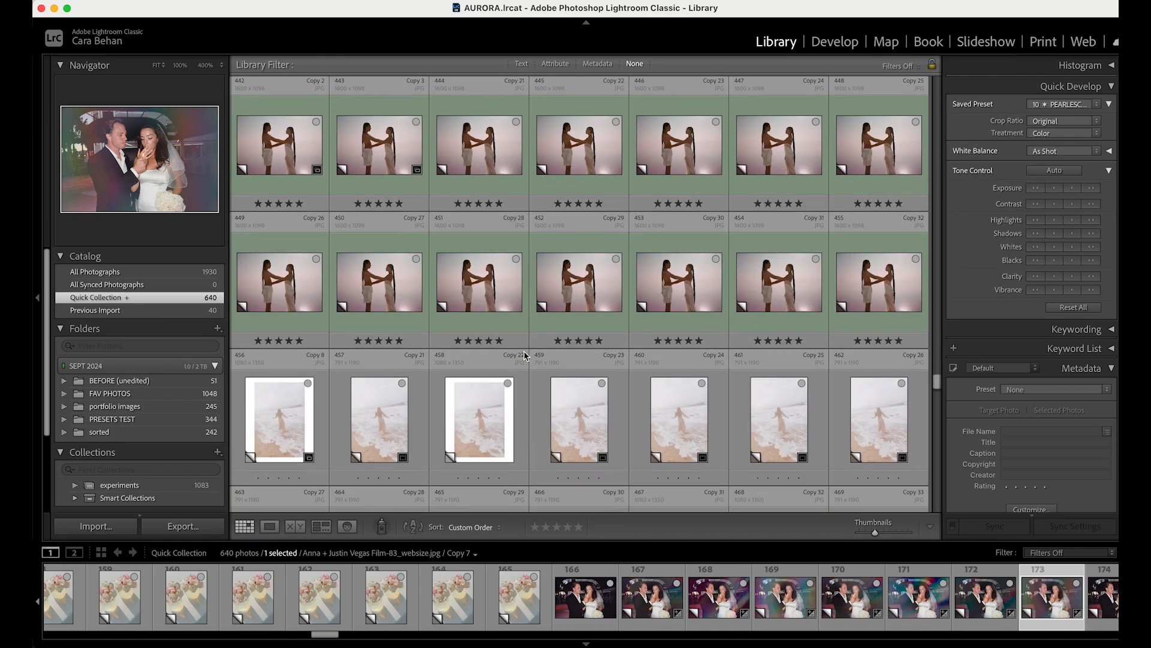
{"action": "scroll", "coordinate": [524, 355], "scroll_direction": "down", "scroll_amount": 20}
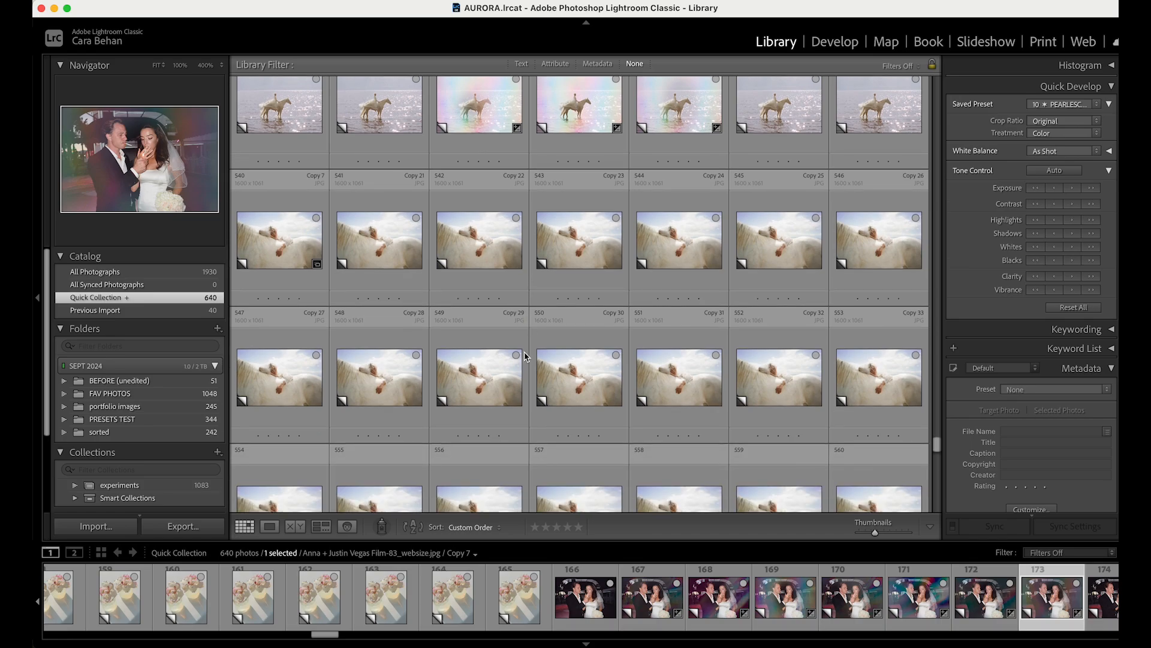
{"action": "double_click", "coordinate": [275, 269]}
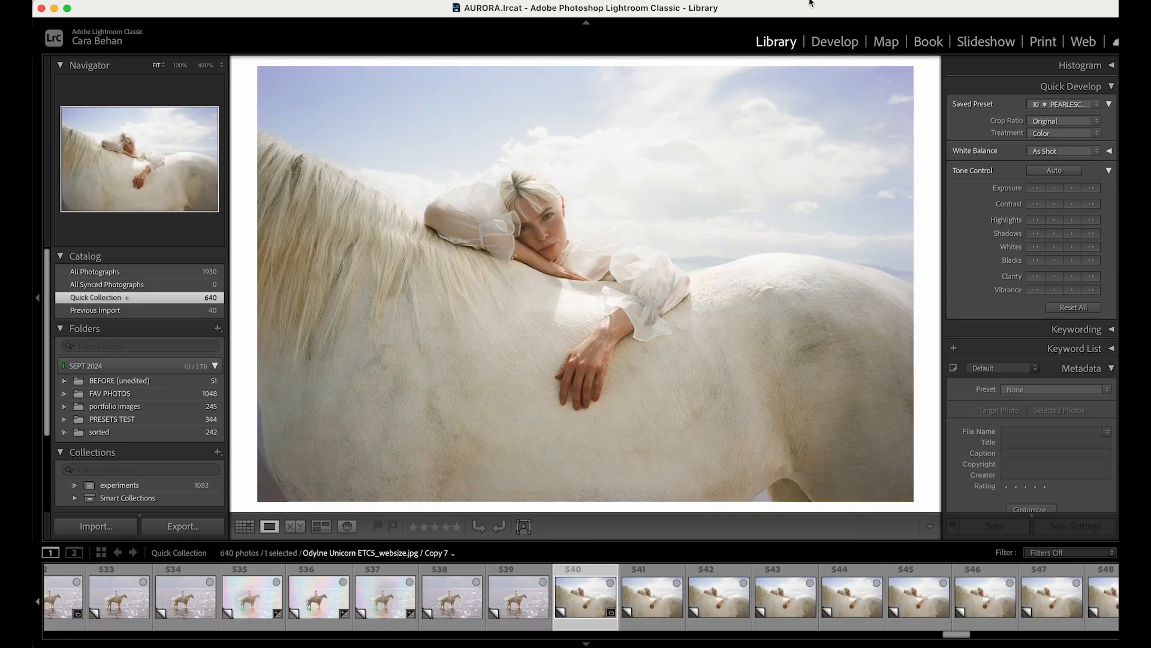
{"action": "left_click", "coordinate": [835, 41]}
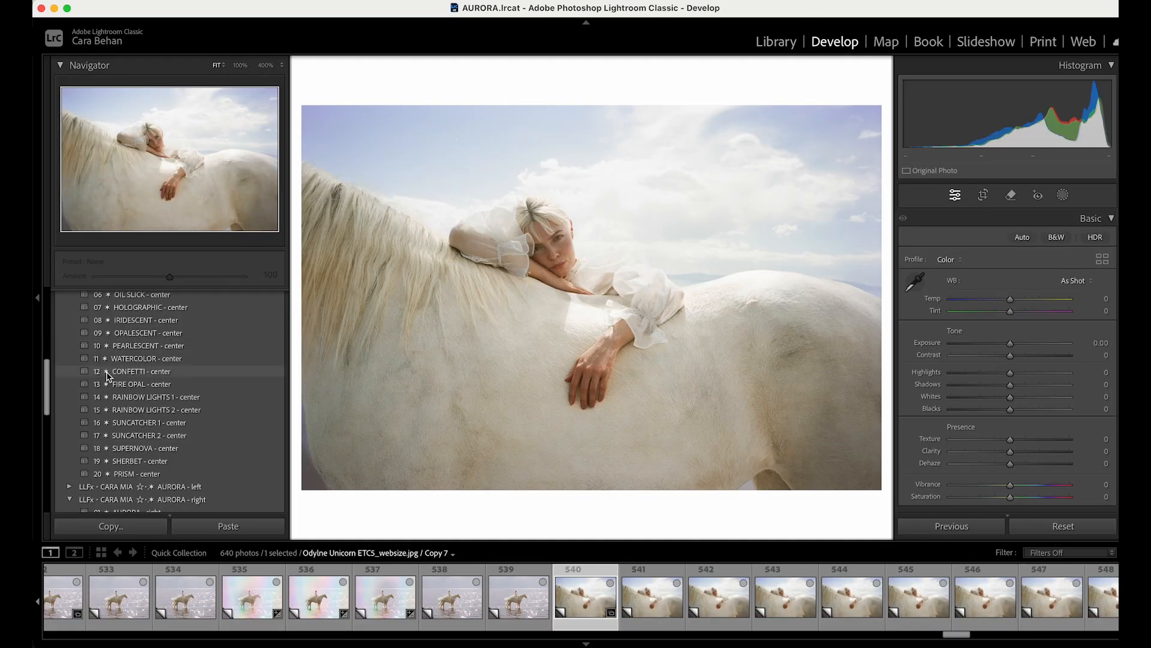
- Apply the 01 AURORA - center preset to Copy 7 of the white horse photo and reduce its amount slightly
{"action": "scroll", "coordinate": [110, 380], "scroll_direction": "up", "scroll_amount": 5}
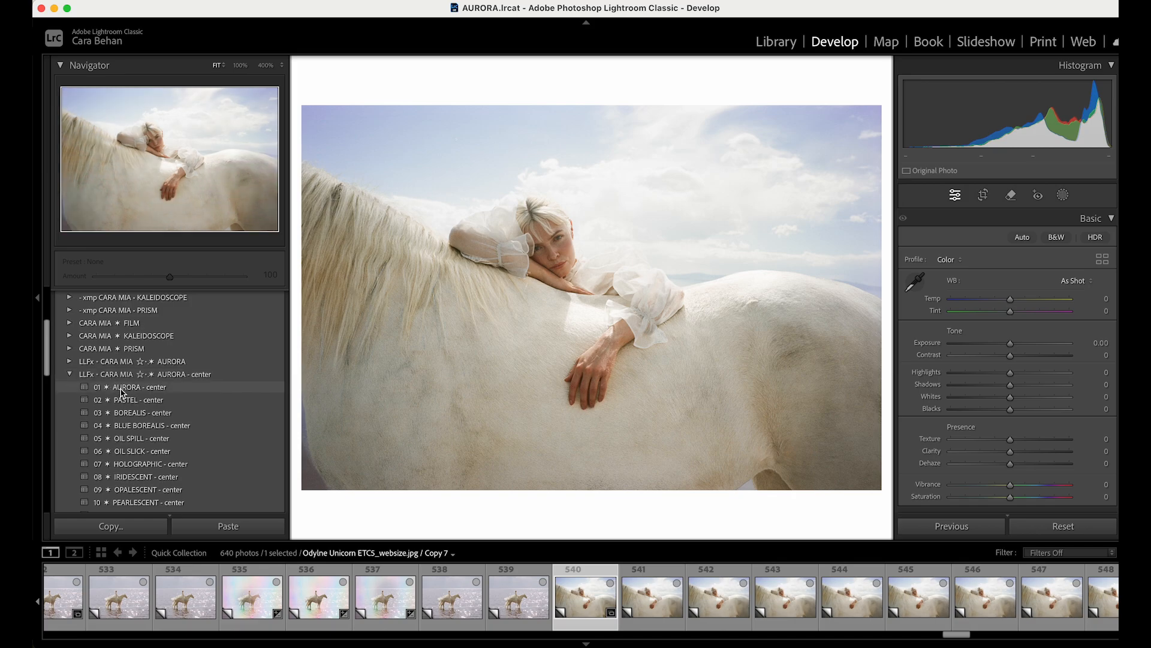
{"action": "left_click", "coordinate": [120, 393]}
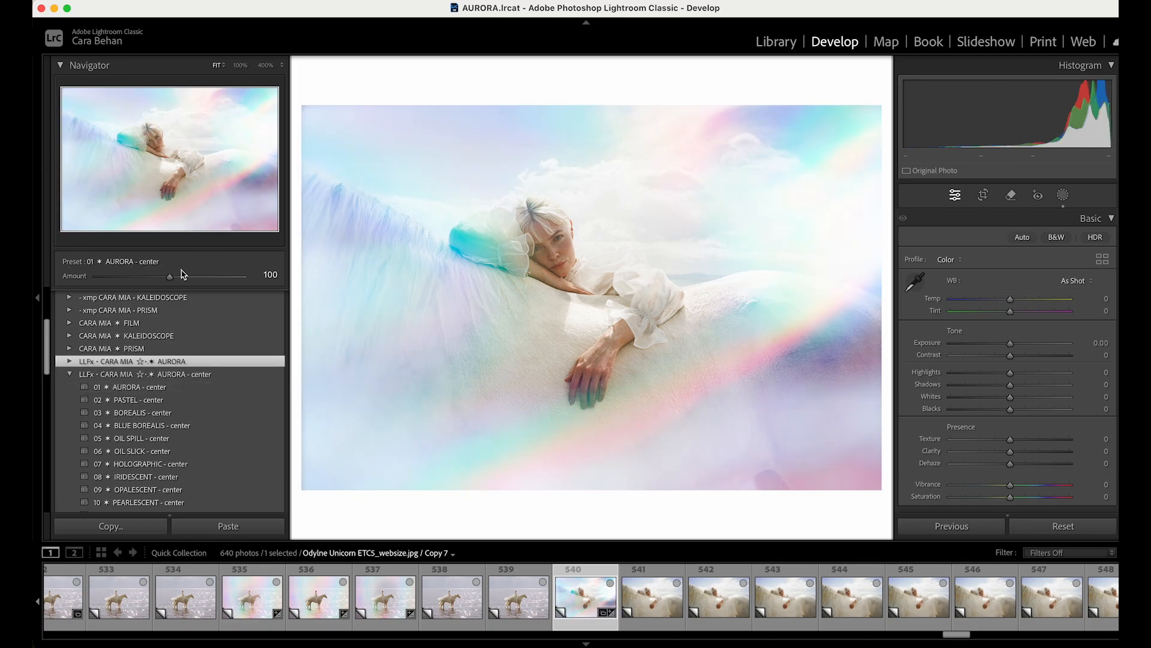
{"action": "mouse_move", "coordinate": [163, 279]}
{"action": "left_mouse_down"}
{"action": "mouse_move", "coordinate": [135, 283]}
{"action": "mouse_move", "coordinate": [153, 285]}
{"action": "left_mouse_up"}
- Apply the 02 PASTEL - center preset to Copy 21 of the white horse photo and compare before and after
{"action": "left_click", "coordinate": [652, 611]}
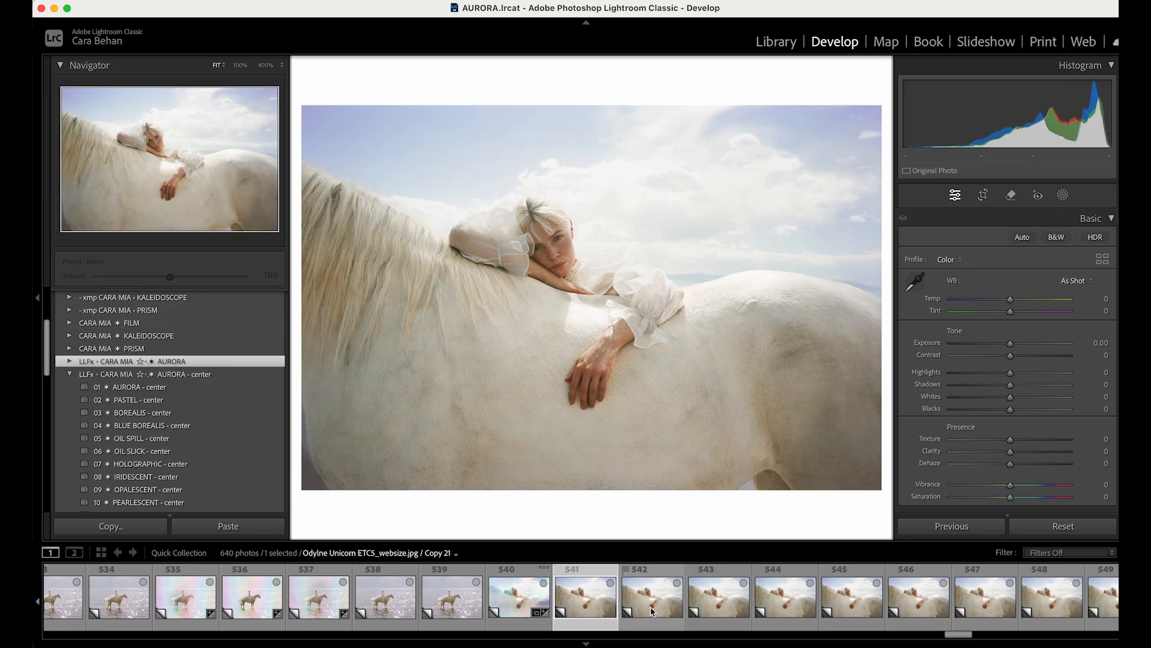
{"action": "left_click", "coordinate": [141, 400]}
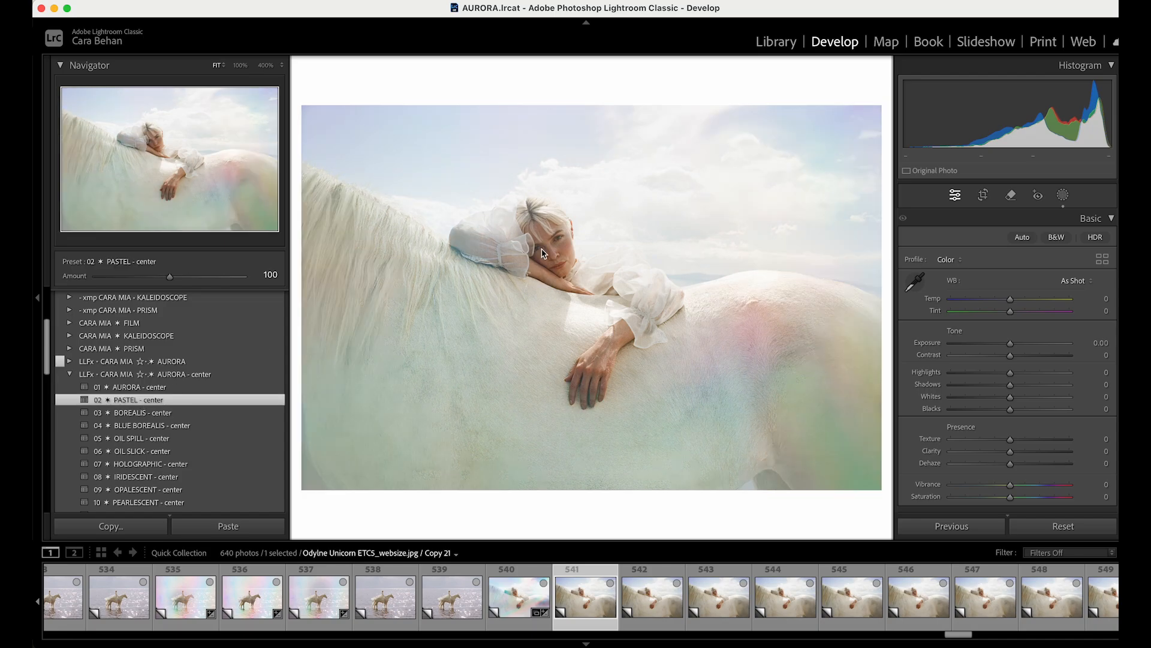
{"action": "key", "text": "backslash"}
{"action": "key", "text": "backslash"}
{"action": "key", "text": "backslash"}
{"action": "key", "text": "backslash"}
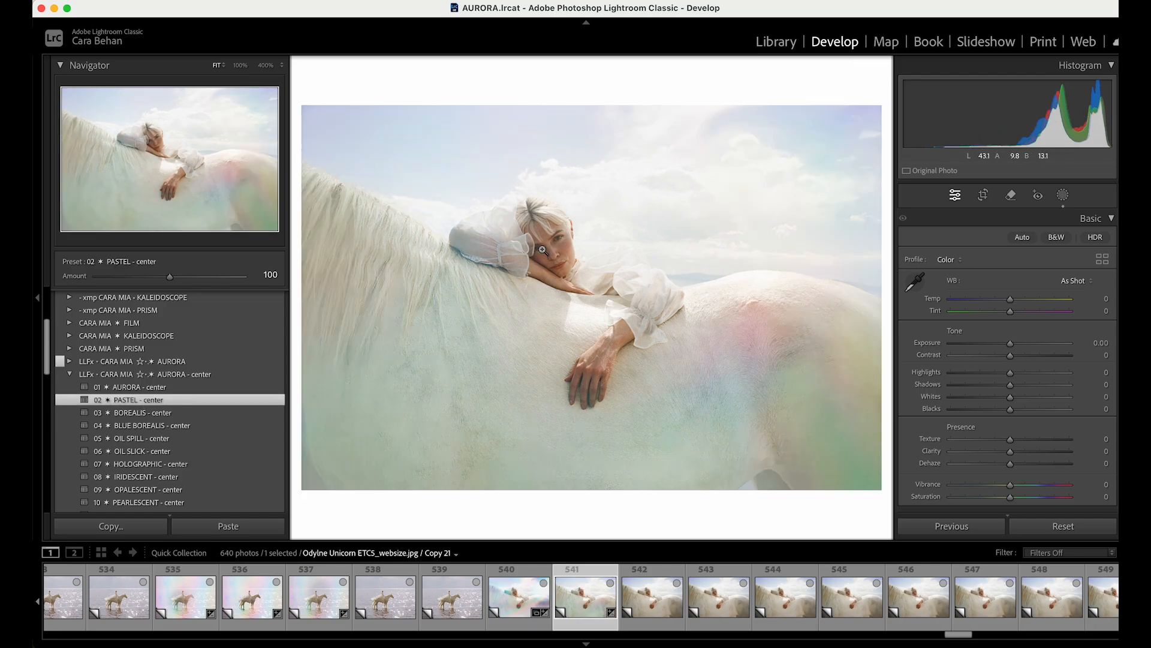
{"action": "key", "text": "backslash"}
{"action": "key", "text": "backslash"}
- Apply the 03 BOREALIS - center preset to Copy 22 of the white horse photo with its amount at 106
{"action": "key", "text": "Right"}
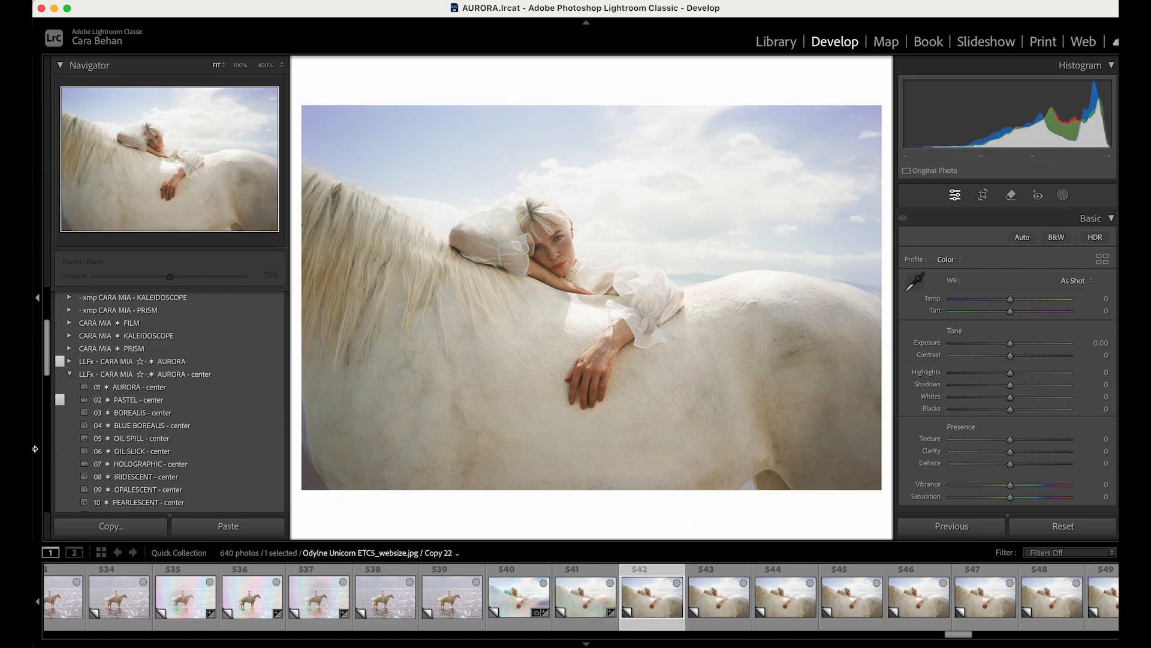
{"action": "left_click", "coordinate": [121, 419]}
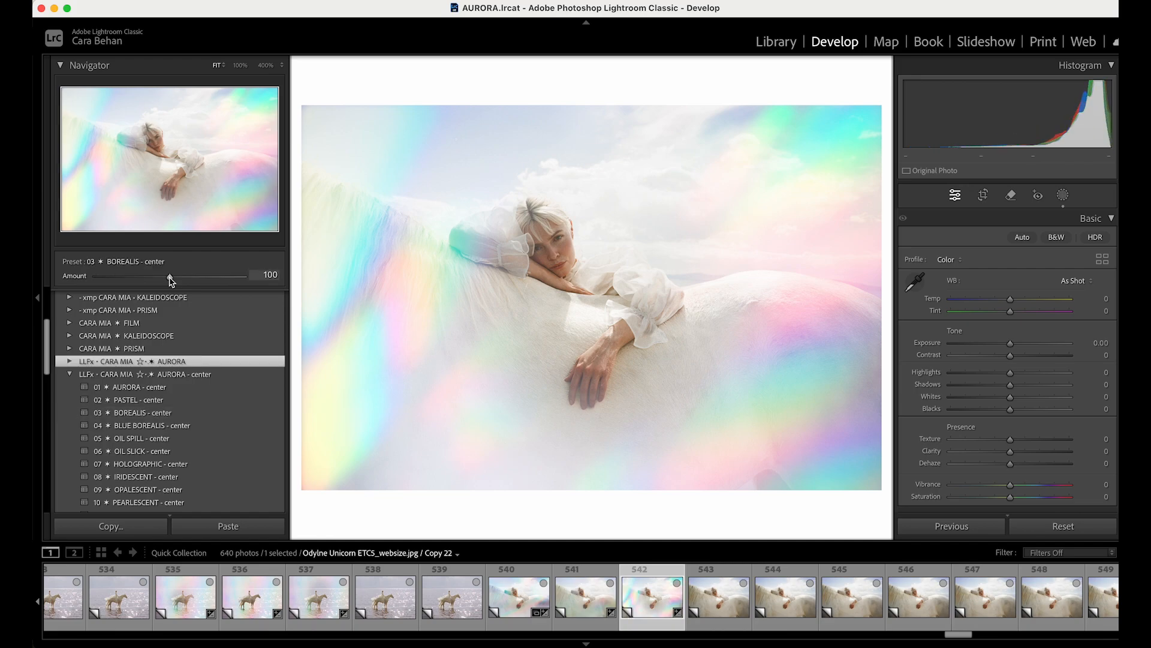
{"action": "mouse_move", "coordinate": [170, 278]}
{"action": "left_mouse_down"}
{"action": "mouse_move", "coordinate": [144, 281]}
{"action": "mouse_move", "coordinate": [175, 281]}
{"action": "left_mouse_up"}
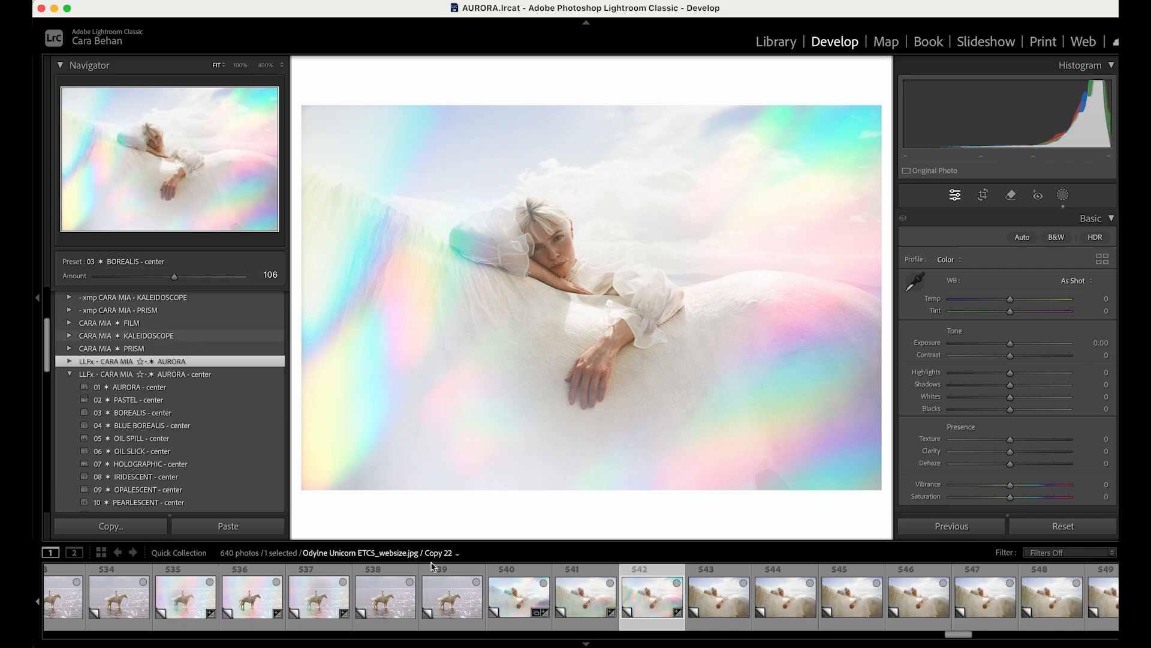
- Apply the 14 RAINBOW LIGHTS 1 - center preset to Copy 23 of the white horse photo with its amount at 60
{"action": "left_click", "coordinate": [715, 606]}
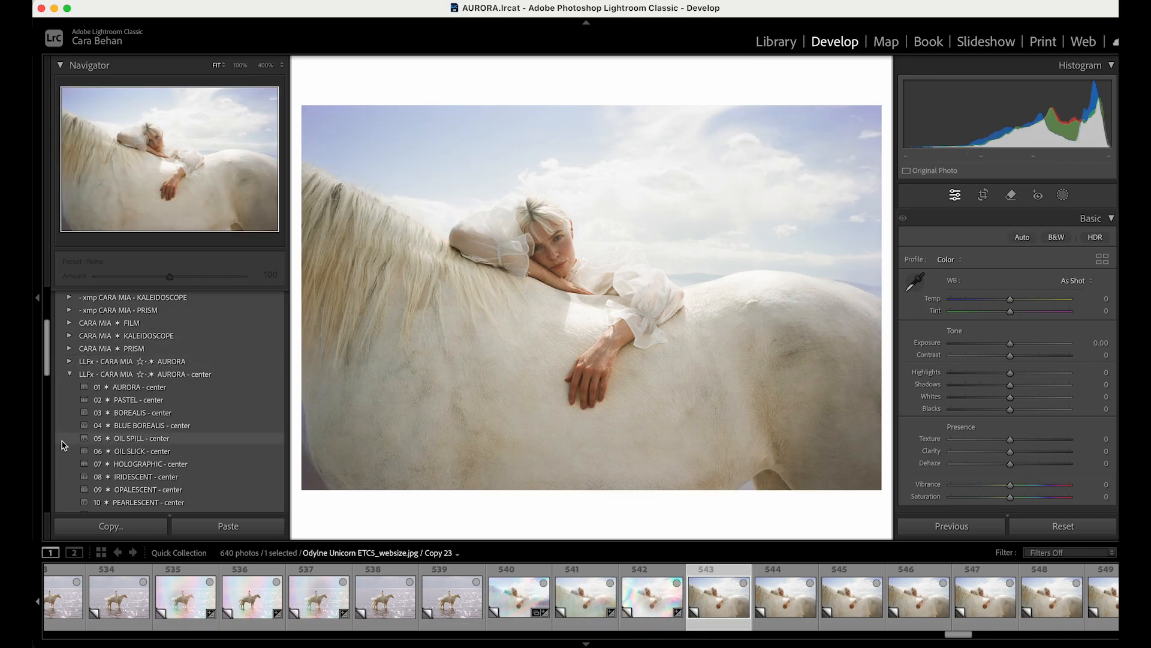
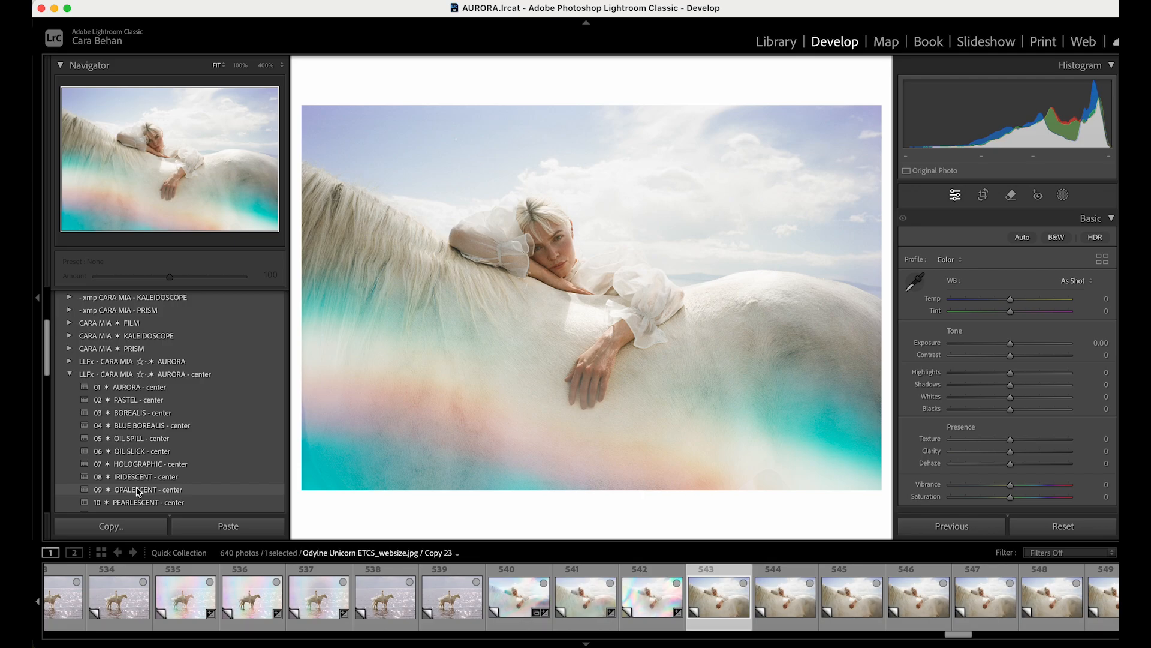
{"action": "scroll", "coordinate": [138, 490], "scroll_direction": "down", "scroll_amount": 1}
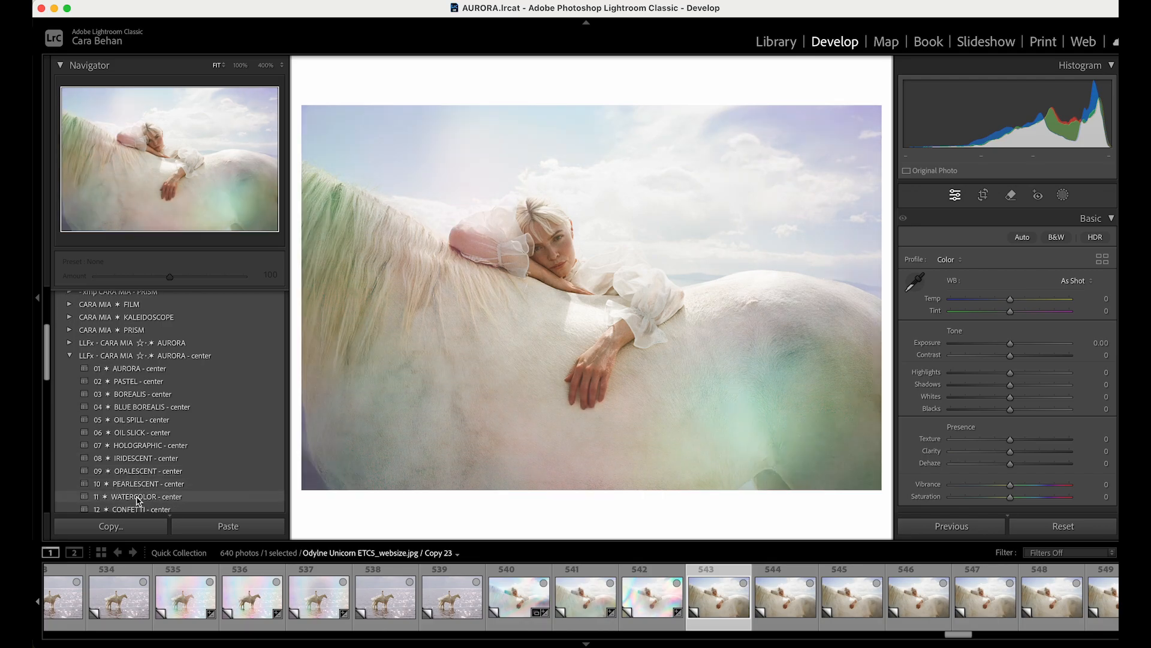
{"action": "scroll", "coordinate": [138, 495], "scroll_direction": "down", "scroll_amount": 3}
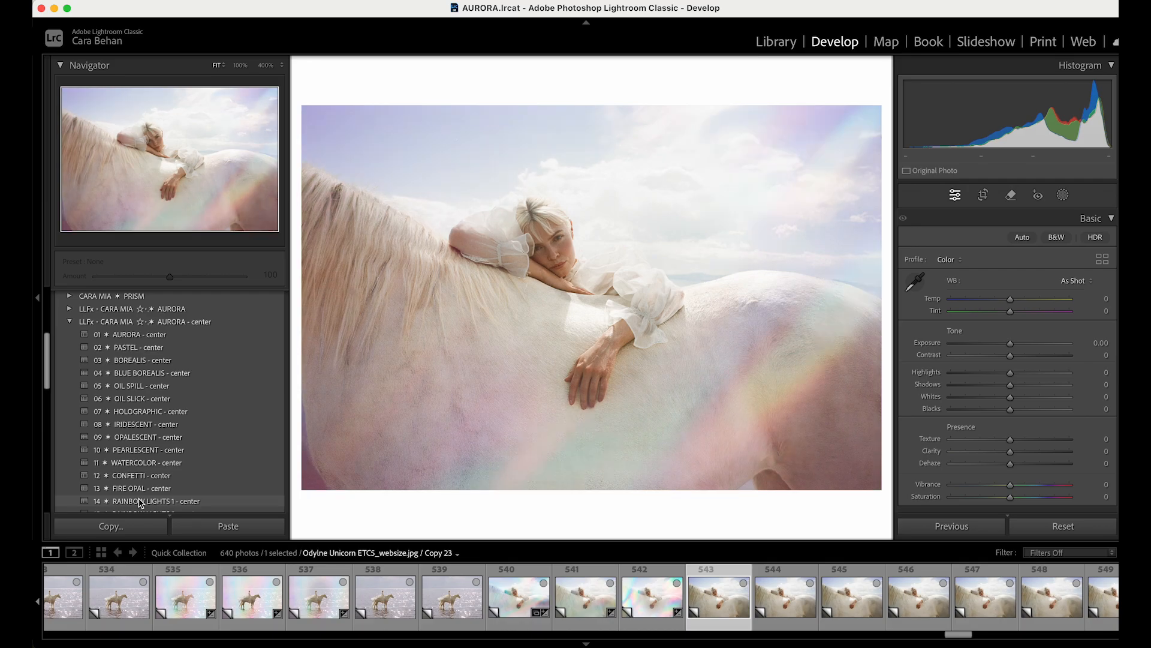
{"action": "scroll", "coordinate": [139, 502], "scroll_direction": "down", "scroll_amount": 4}
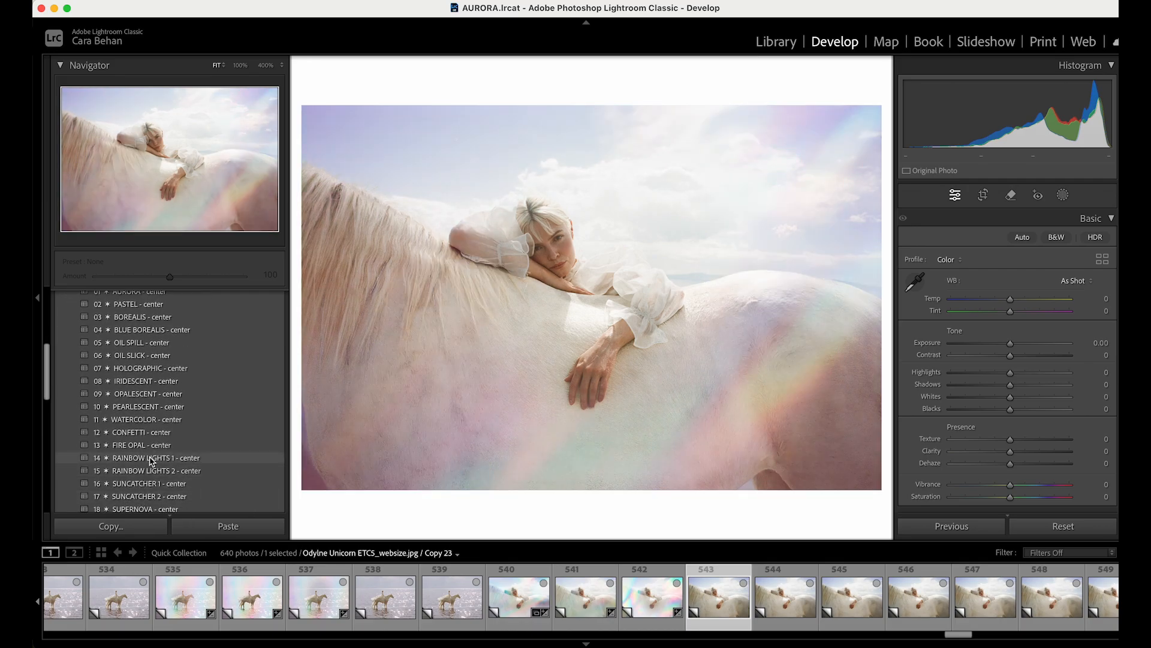
{"action": "left_click", "coordinate": [150, 458]}
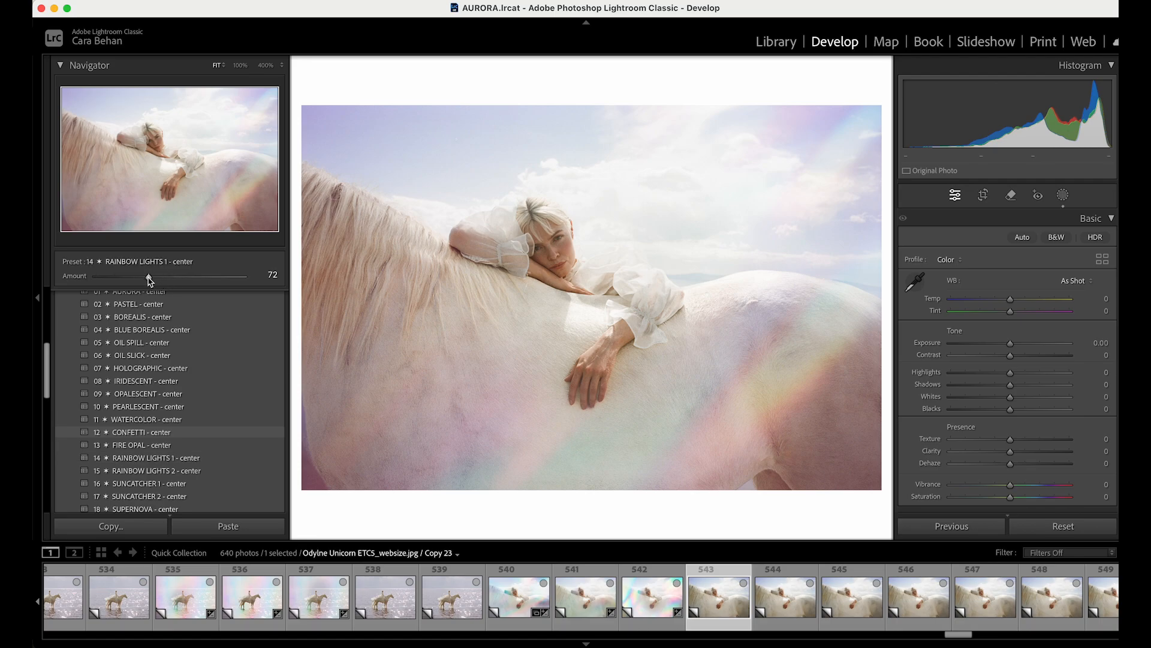
{"action": "left_click", "coordinate": [139, 278]}
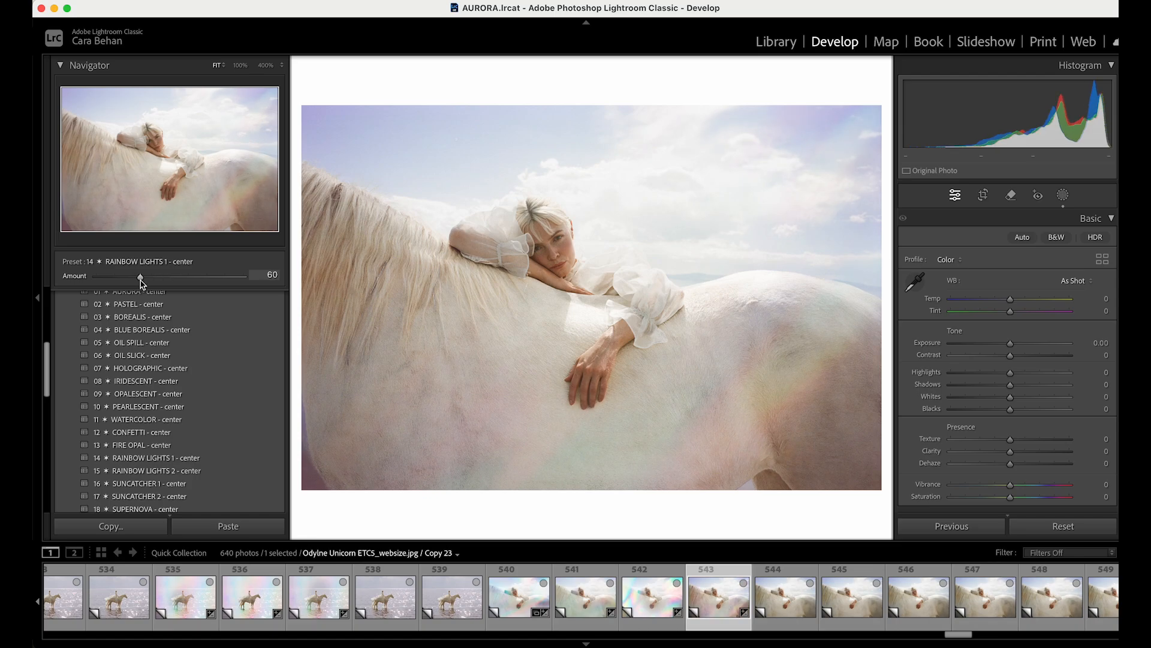
- Find the original Cara Mia Turkey-114.jpg photo of the man in white trousers in the Library grid and open it in Develop
{"action": "left_click", "coordinate": [654, 603]}
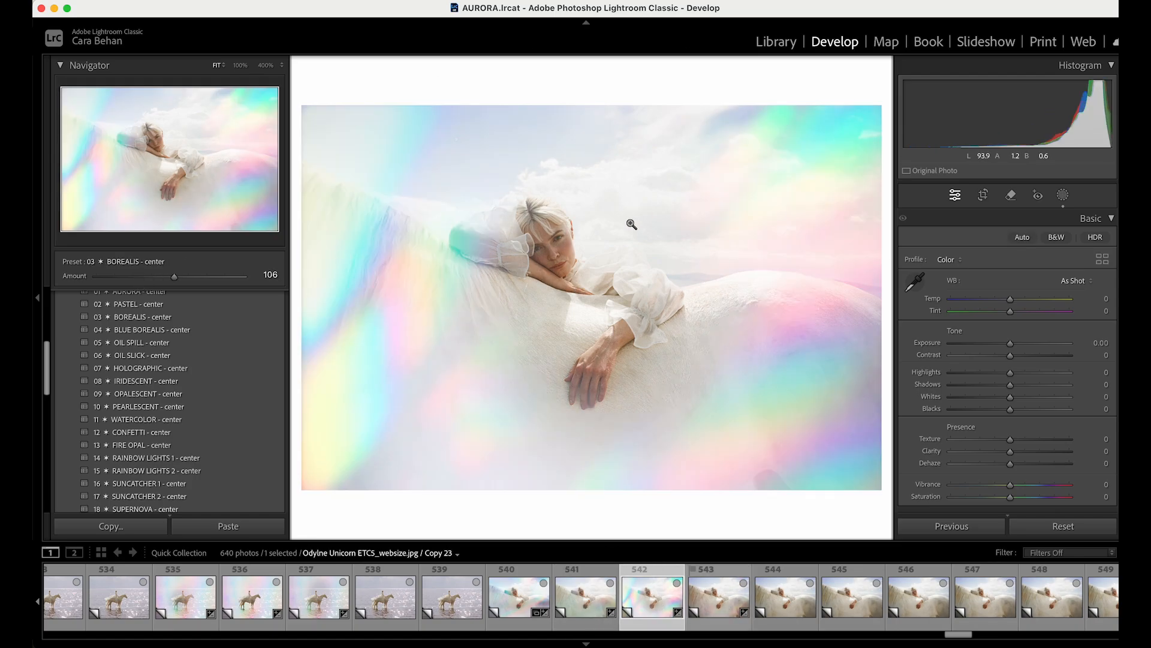
{"action": "left_click", "coordinate": [776, 41]}
{"action": "left_click", "coordinate": [244, 527]}
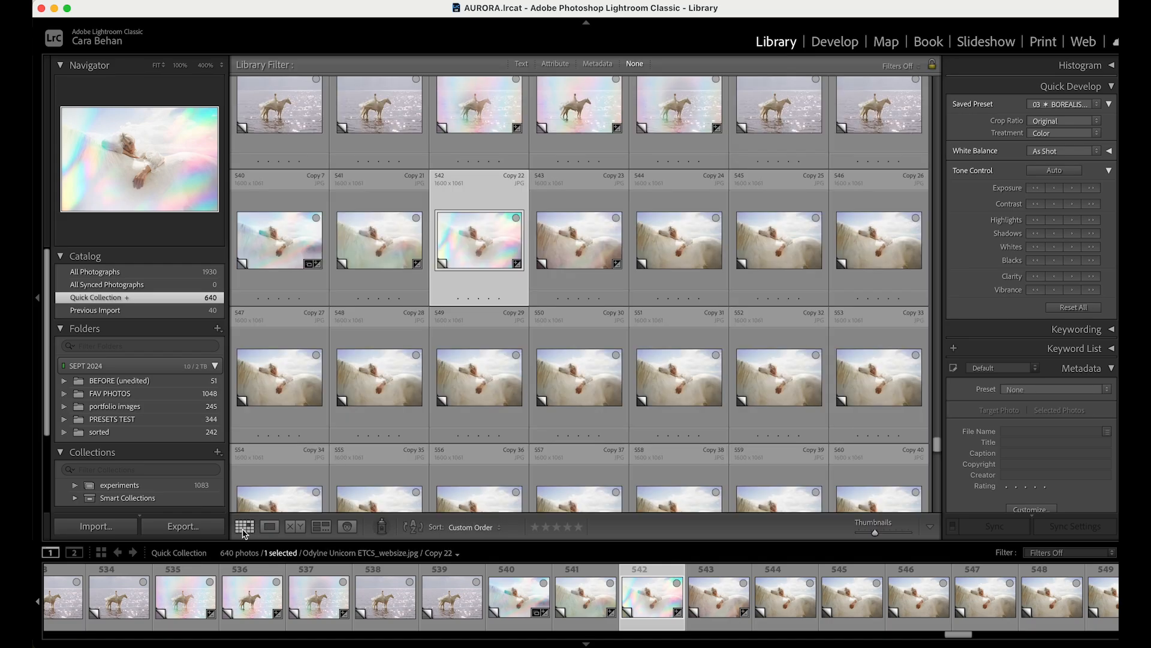
{"action": "scroll", "coordinate": [412, 275], "scroll_direction": "down", "scroll_amount": 5}
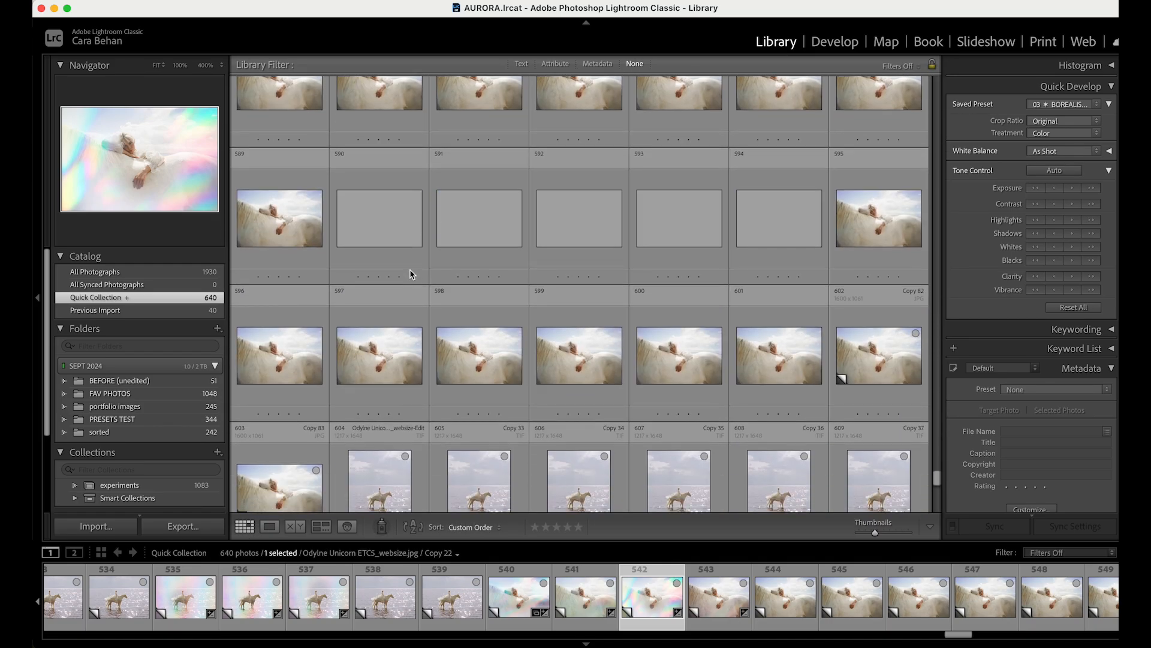
{"action": "scroll", "coordinate": [412, 274], "scroll_direction": "up", "scroll_amount": 15}
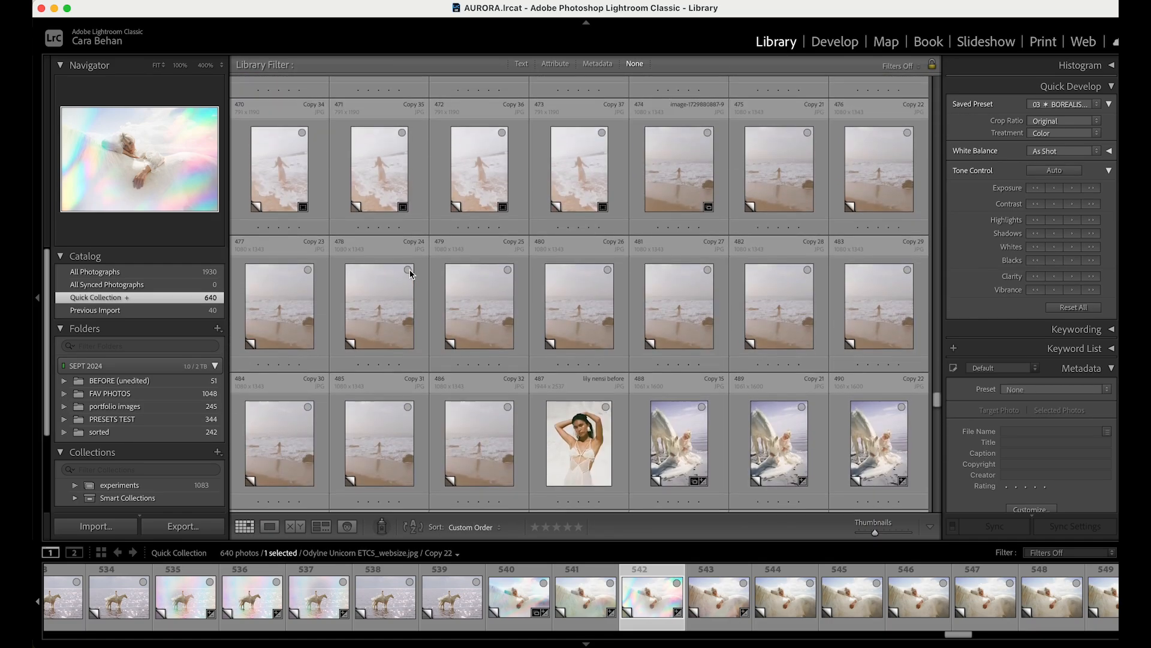
{"action": "scroll", "coordinate": [412, 274], "scroll_direction": "up", "scroll_amount": 8}
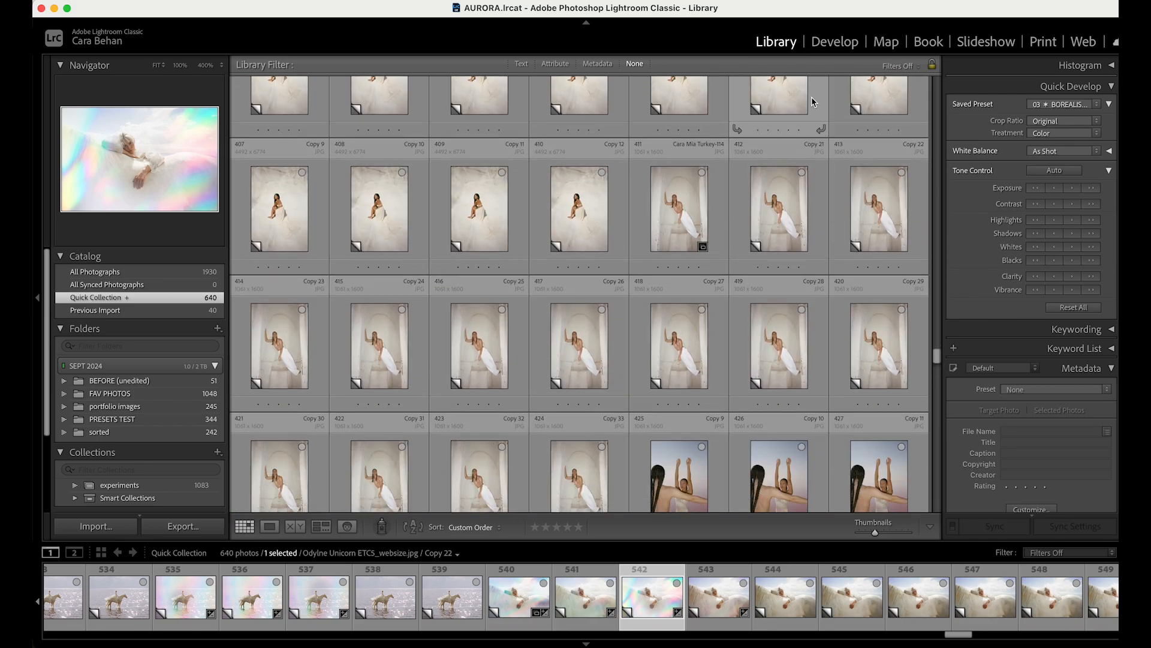
{"action": "double_click", "coordinate": [680, 219]}
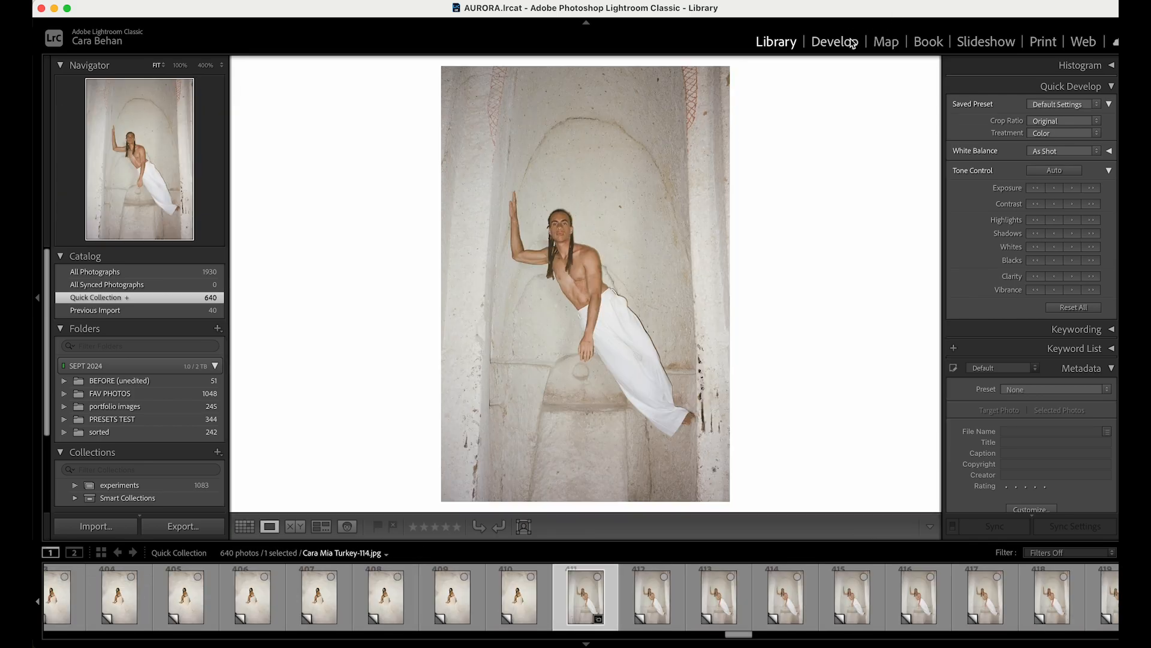
{"action": "left_click", "coordinate": [853, 44]}
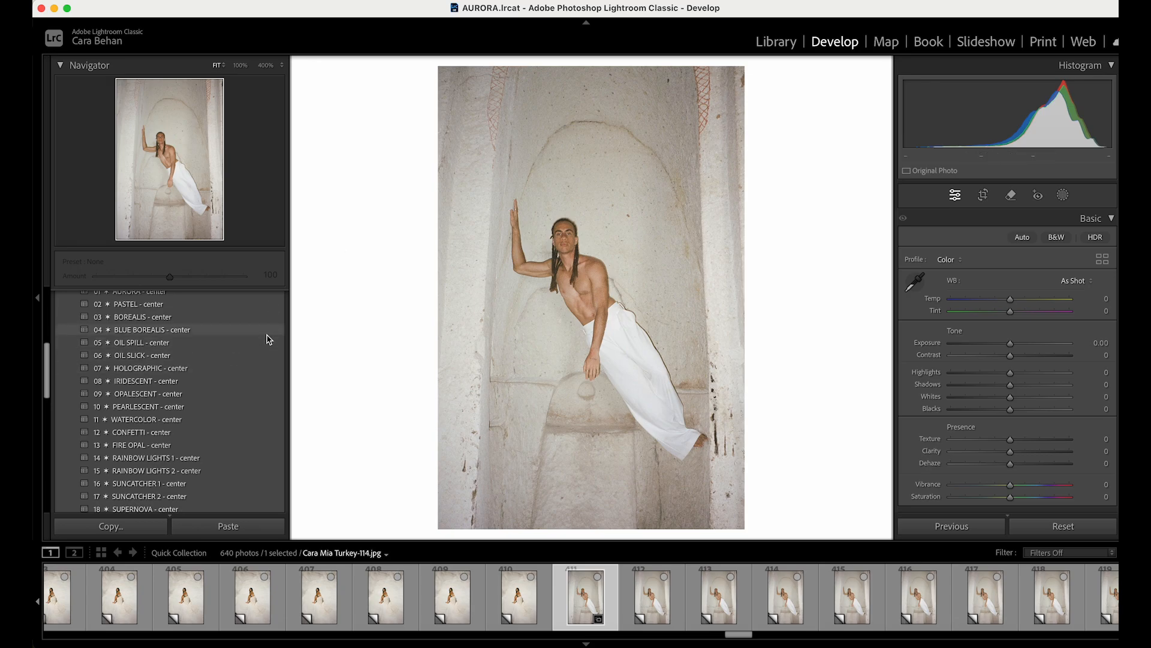
- Apply the 01 AURORA - center preset to the original Cara Mia Turkey-114.jpg with its amount at 62
{"action": "scroll", "coordinate": [268, 338], "scroll_direction": "up", "scroll_amount": 6}
{"action": "scroll", "coordinate": [268, 340], "scroll_direction": "down", "scroll_amount": 2}
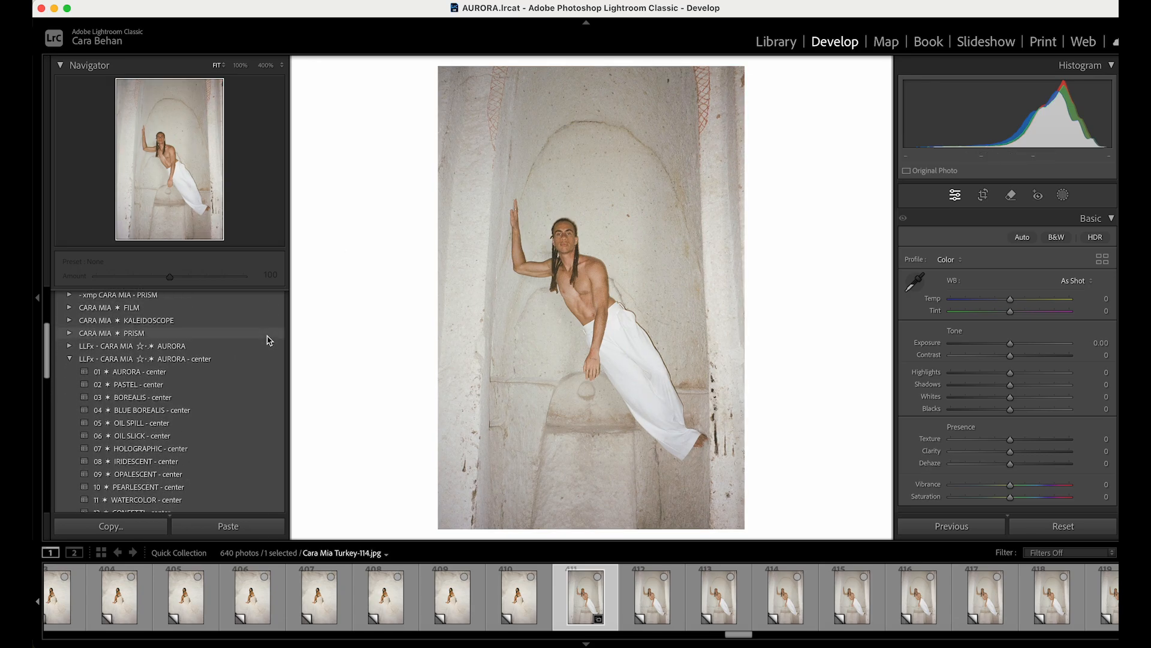
{"action": "left_click", "coordinate": [69, 347]}
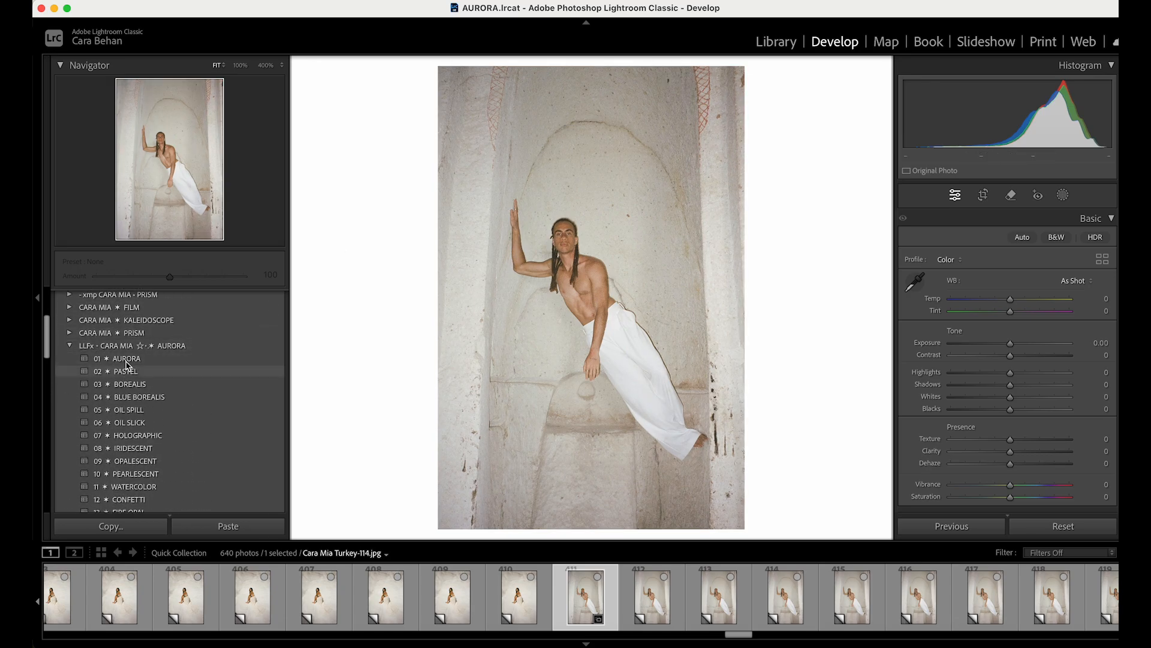
{"action": "left_click", "coordinate": [79, 346]}
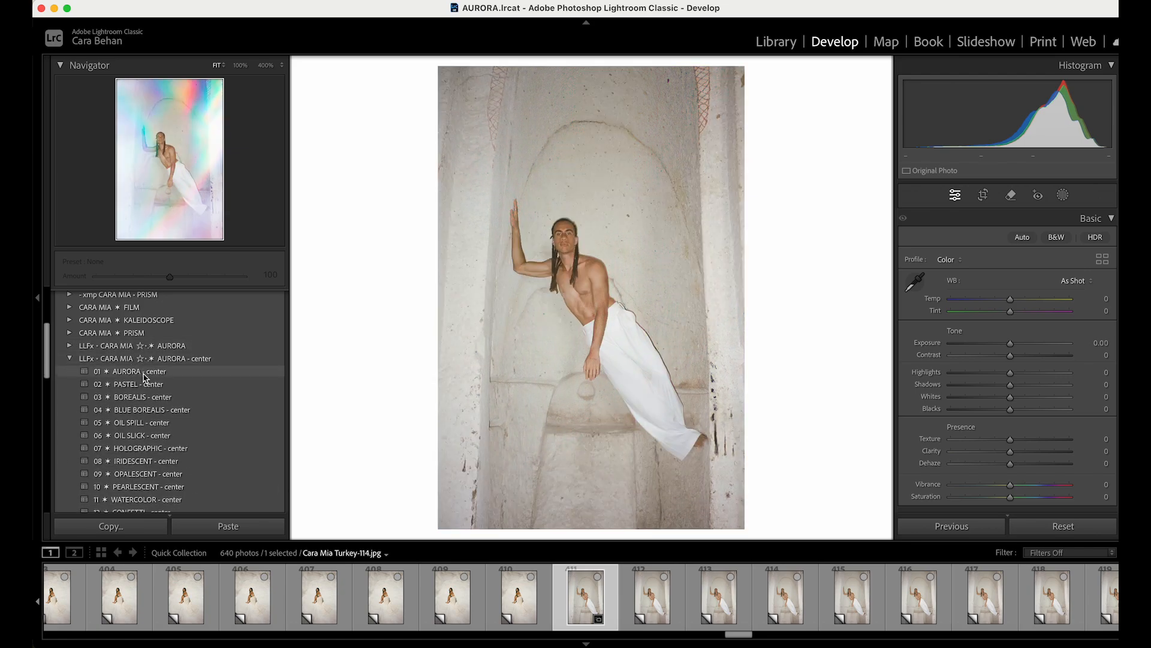
{"action": "left_click", "coordinate": [144, 372]}
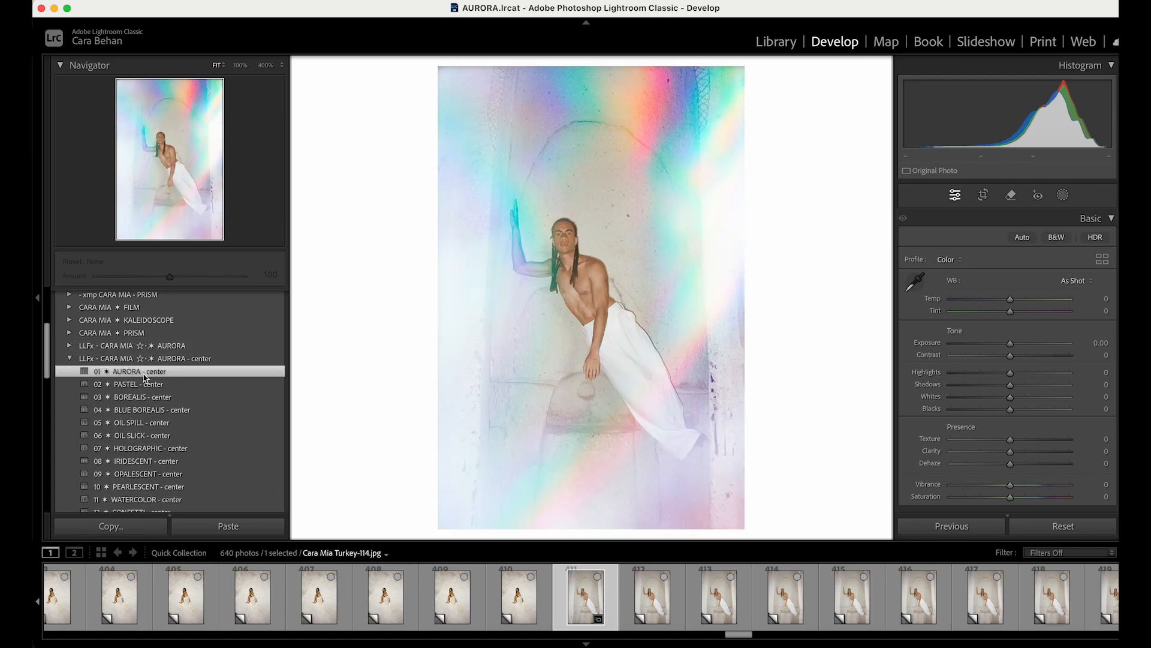
{"action": "left_click_drag", "start_coordinate": [170, 276], "coordinate": [142, 276]}
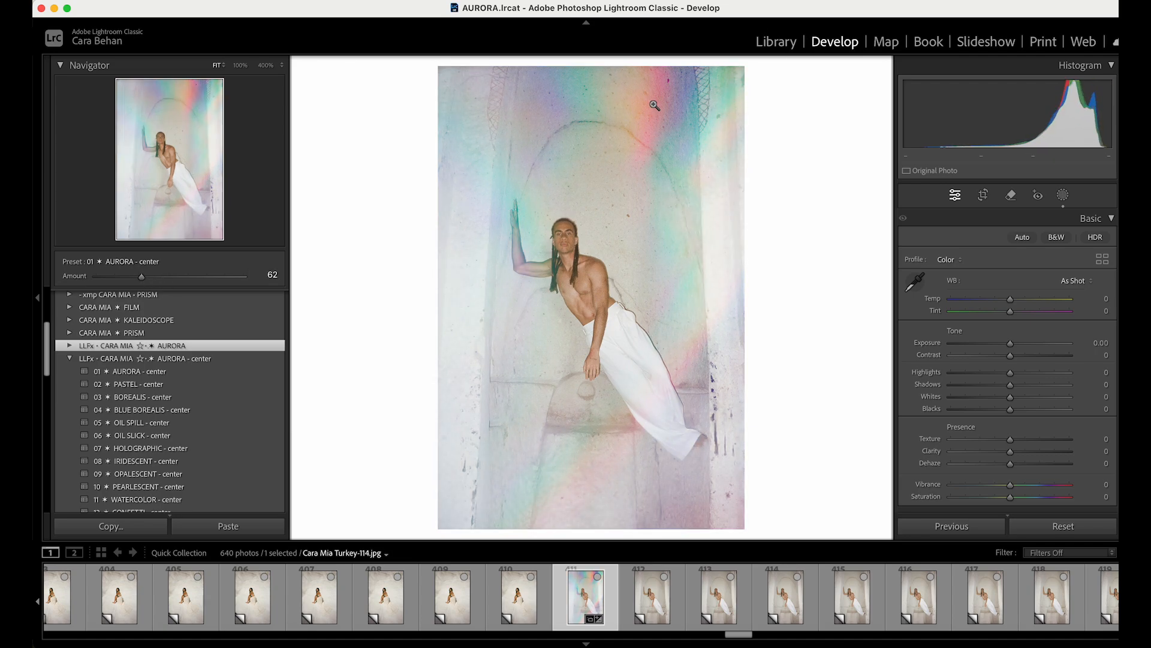
- Apply the 02 PASTEL - center preset to Copy 21 of Cara Mia Turkey-114.jpg and compare before and after
{"action": "key", "text": "Right"}
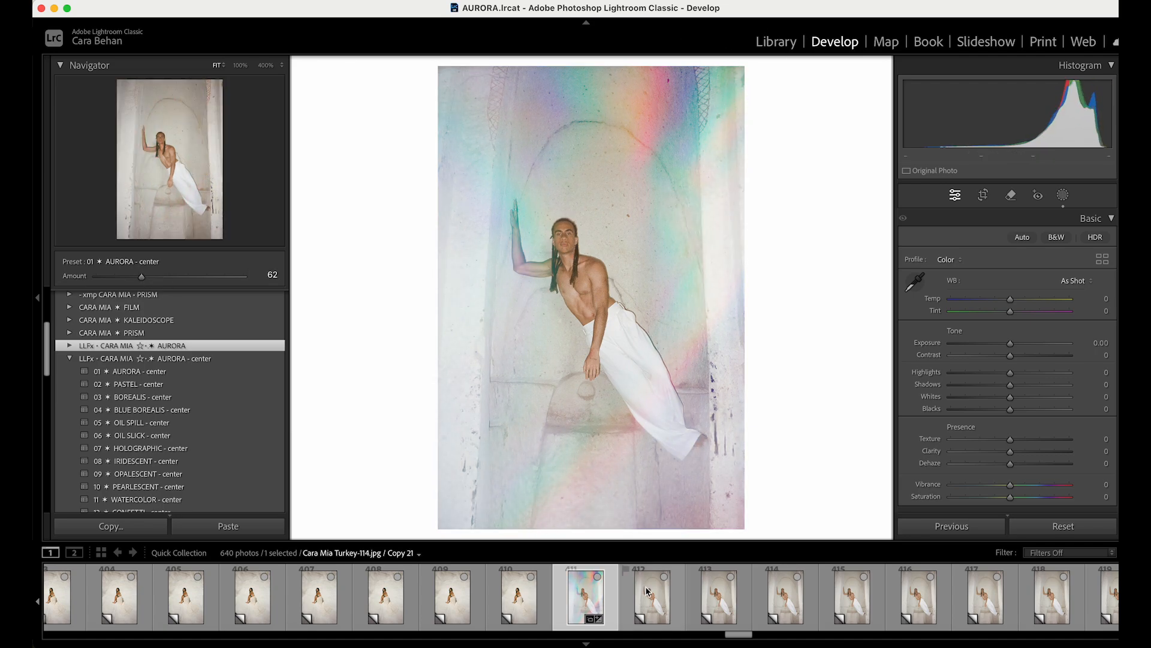
{"action": "left_click", "coordinate": [151, 387]}
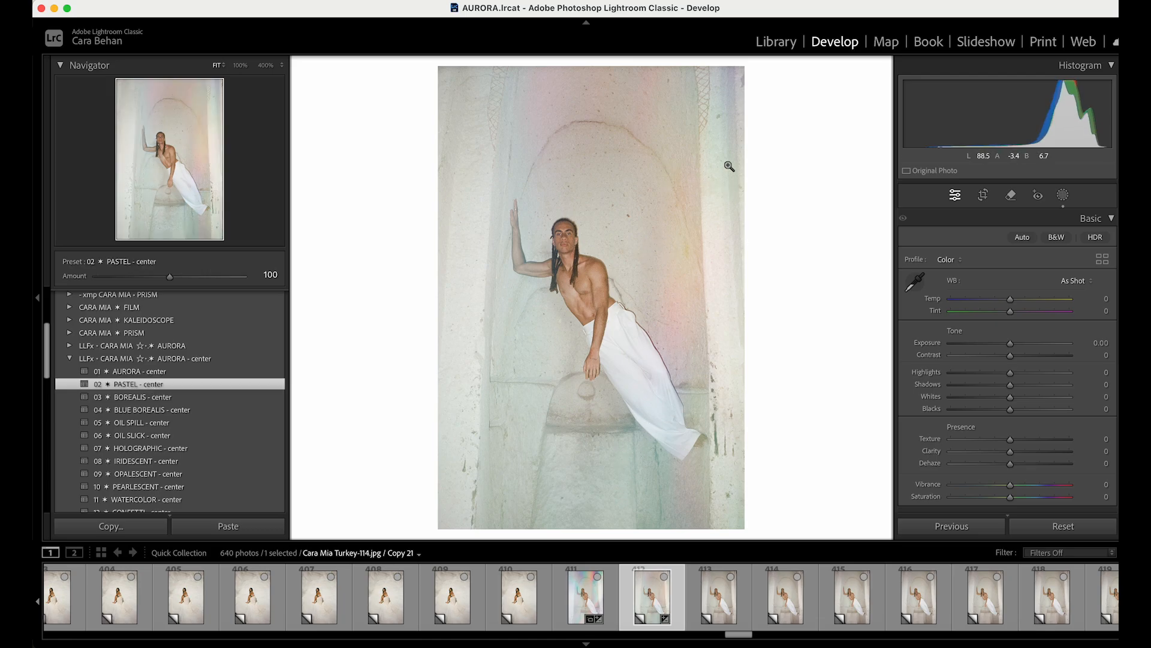
{"action": "key", "text": "backslash"}
{"action": "key", "text": "backslash"}
{"action": "key", "text": "backslash"}
{"action": "key", "text": "backslash"}
{"action": "key", "text": "backslash"}
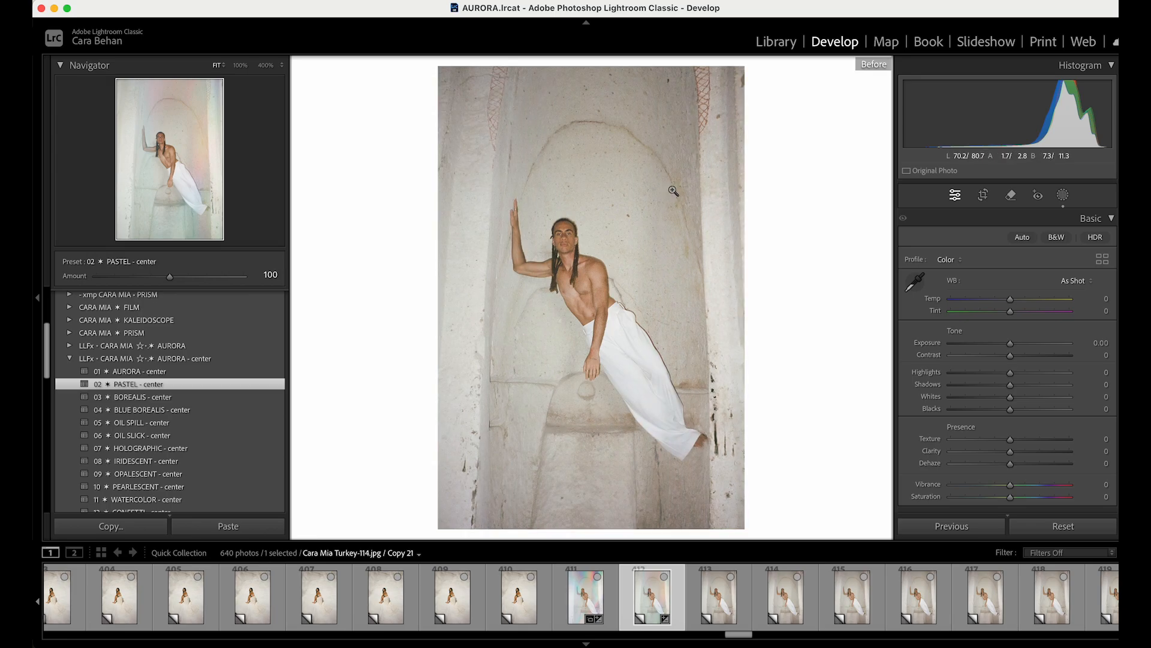
{"action": "key", "text": "backslash"}
{"action": "key", "text": "backslash"}
{"action": "key", "text": "backslash"}
{"action": "key", "text": "backslash"}
{"action": "key", "text": "backslash"}
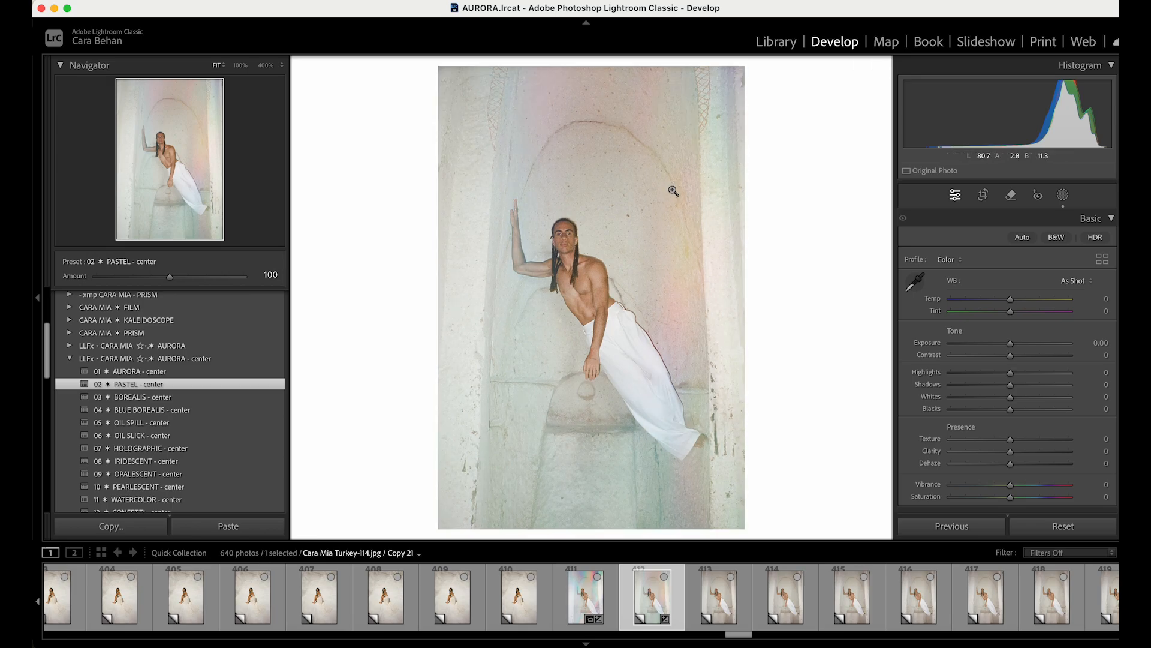
{"action": "key", "text": "backslash"}
{"action": "key", "text": "backslash"}
- Apply the 03 BOREALIS - center preset to Copy 22 of Cara Mia Turkey-114.jpg with its amount at 60
{"action": "left_click", "coordinate": [711, 572]}
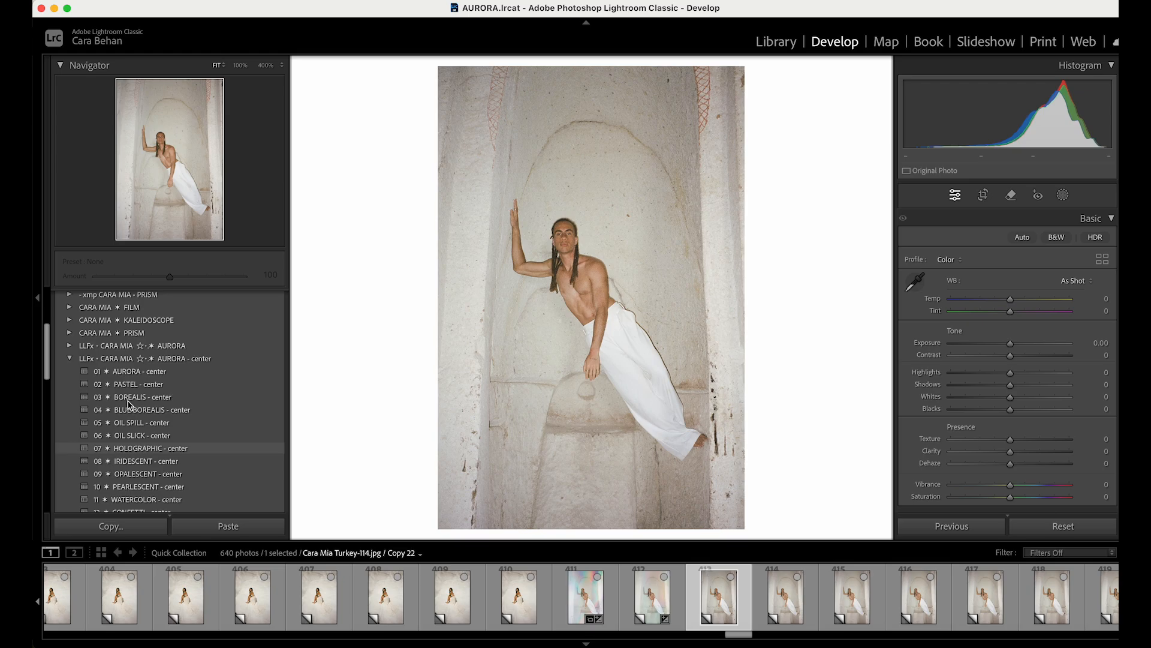
{"action": "left_click", "coordinate": [129, 398]}
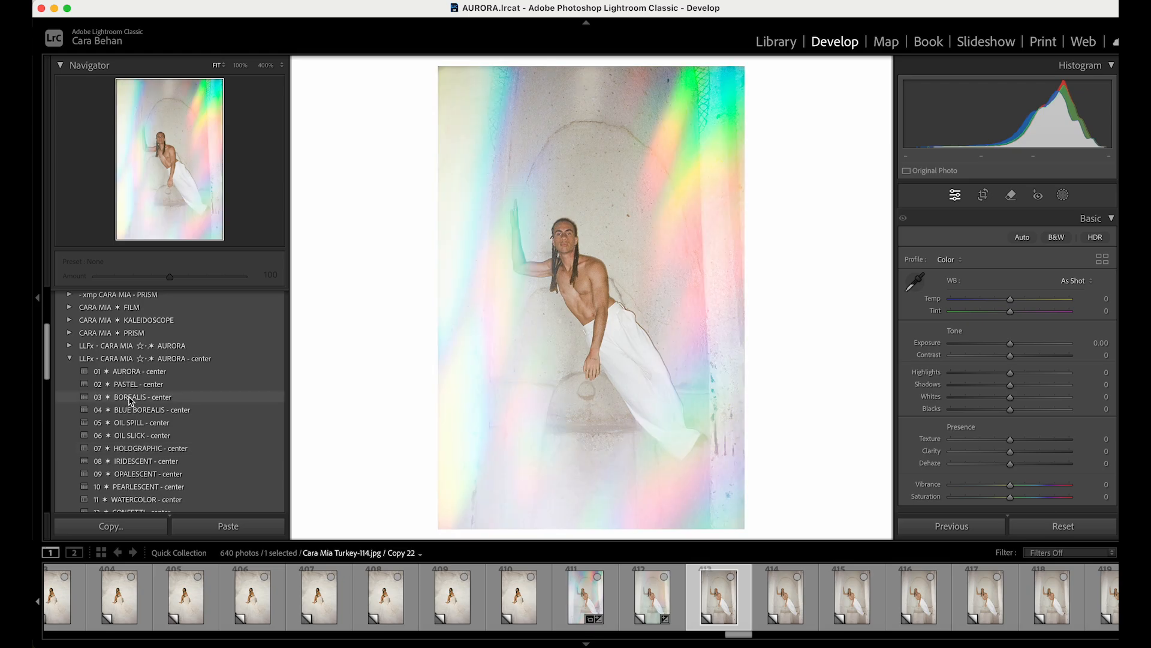
{"action": "left_click", "coordinate": [129, 399]}
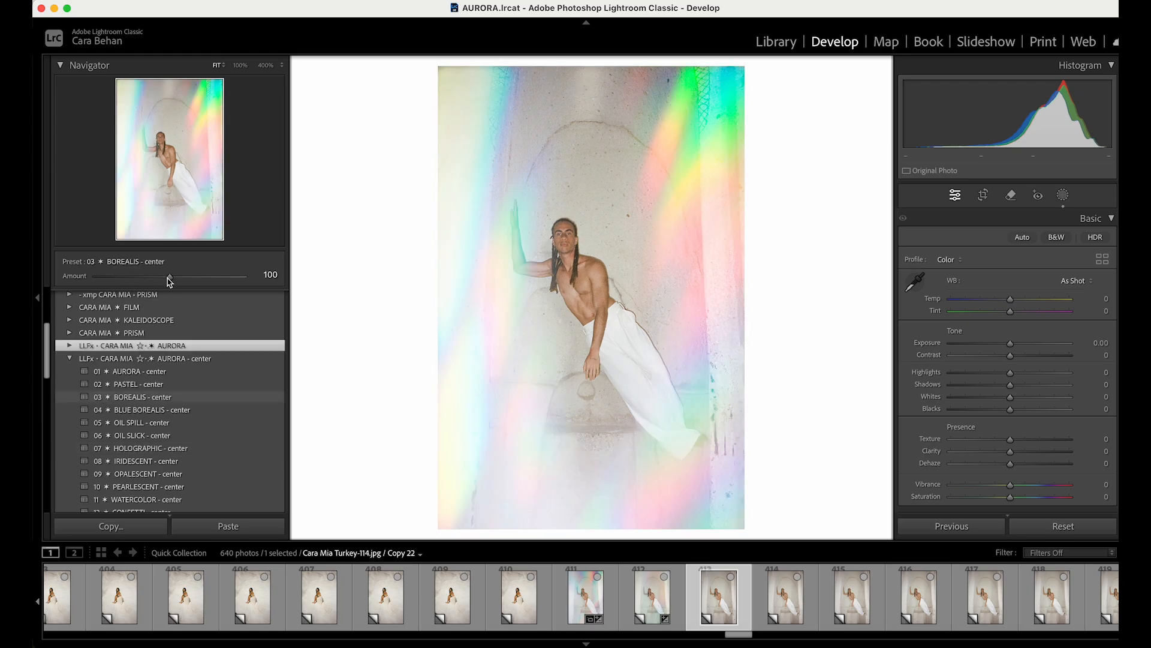
{"action": "left_click_drag", "start_coordinate": [170, 279], "coordinate": [141, 277]}
- Apply the 19 SHERBET - center preset to Copy 23 of Cara Mia Turkey-114.jpg and reduce its amount slightly
{"action": "key", "text": "Right"}
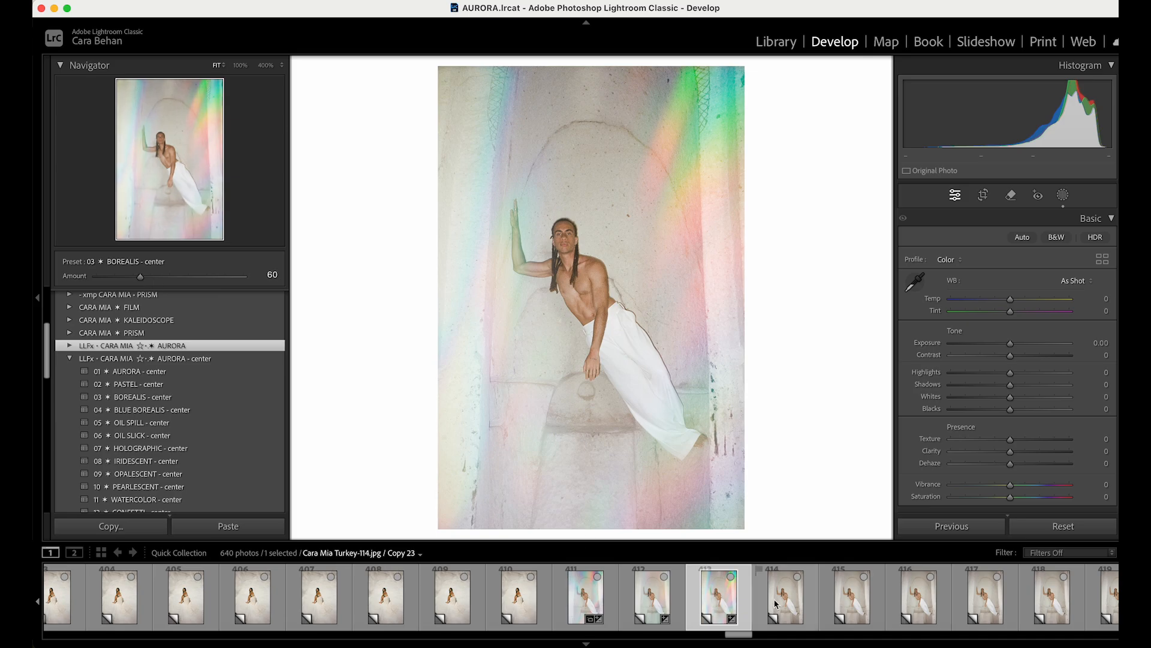
{"action": "scroll", "coordinate": [186, 453], "scroll_direction": "down", "scroll_amount": 5}
{"action": "left_click", "coordinate": [178, 454]}
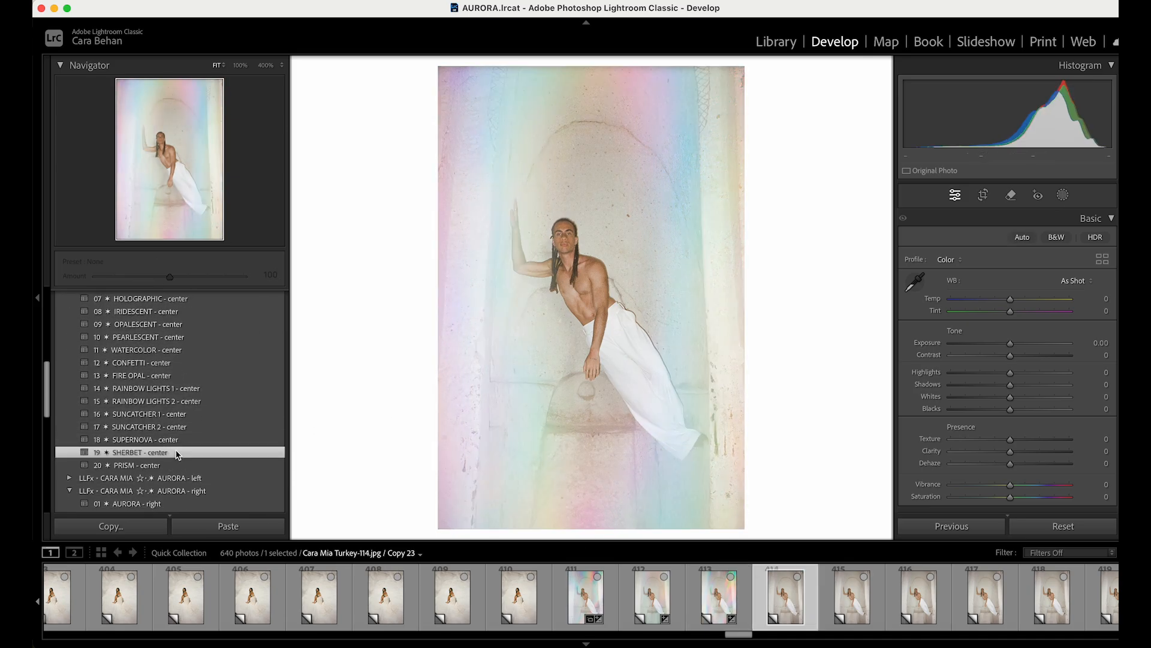
{"action": "left_click_drag", "start_coordinate": [167, 282], "coordinate": [159, 280]}
- Find Copy 3 of the mermaid beach photo BEFORE 2_.jpg in the Library grid and open it in Develop
{"action": "left_click", "coordinate": [792, 37]}
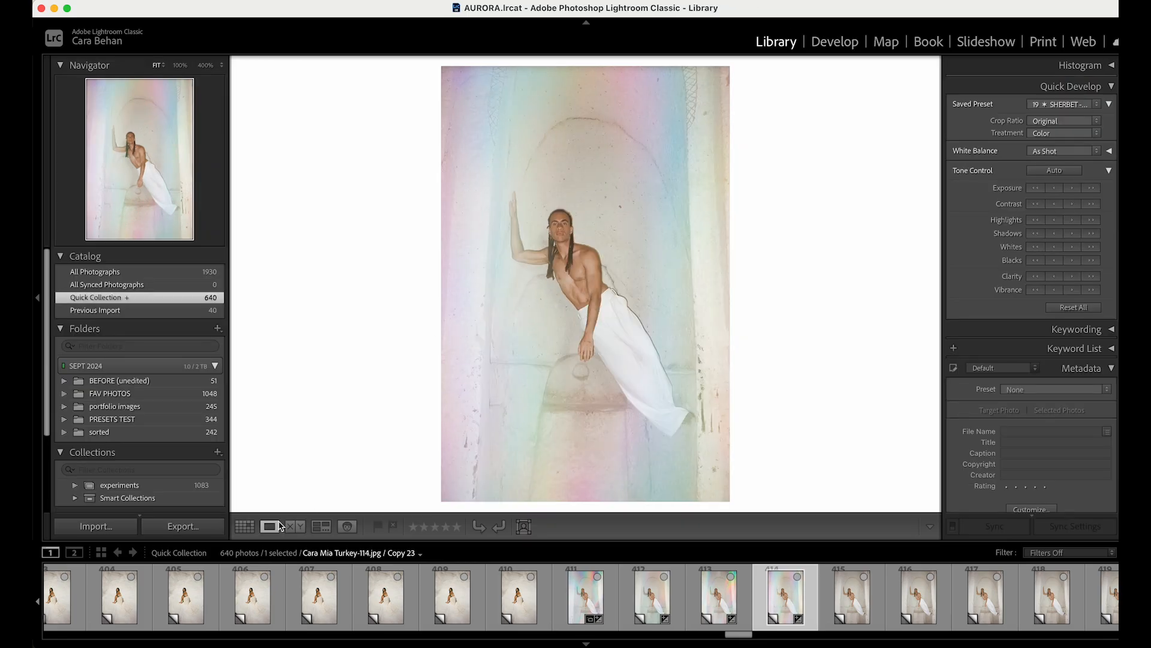
{"action": "left_click", "coordinate": [244, 526]}
{"action": "scroll", "coordinate": [520, 223], "scroll_direction": "up", "scroll_amount": 10}
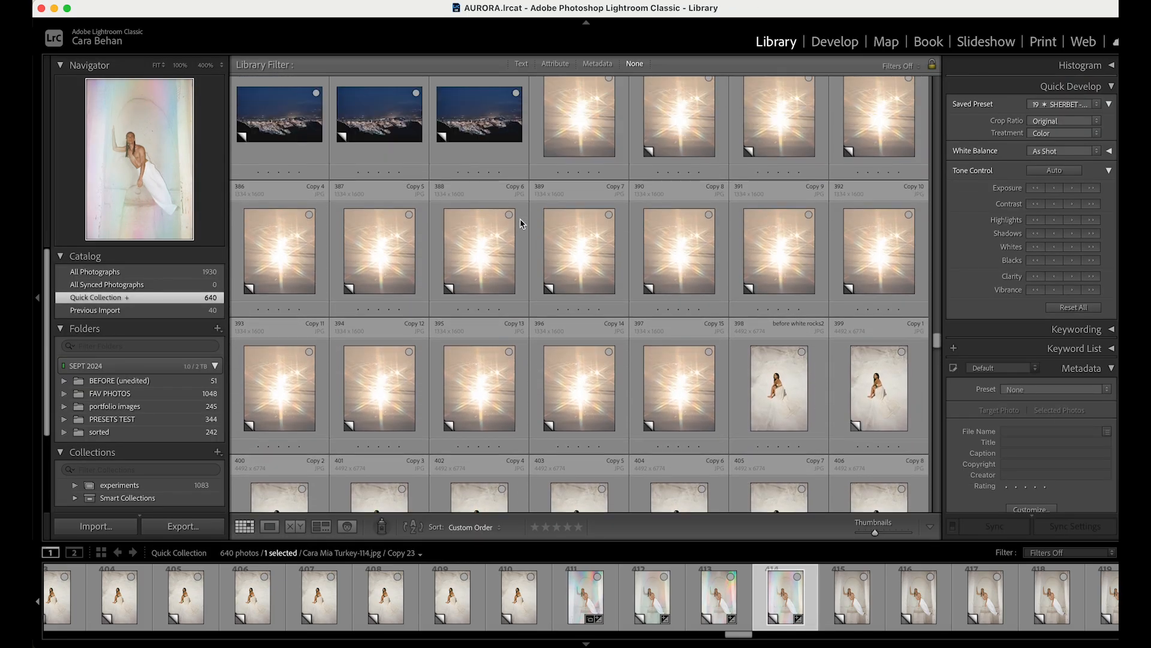
{"action": "scroll", "coordinate": [520, 222], "scroll_direction": "up", "scroll_amount": 15}
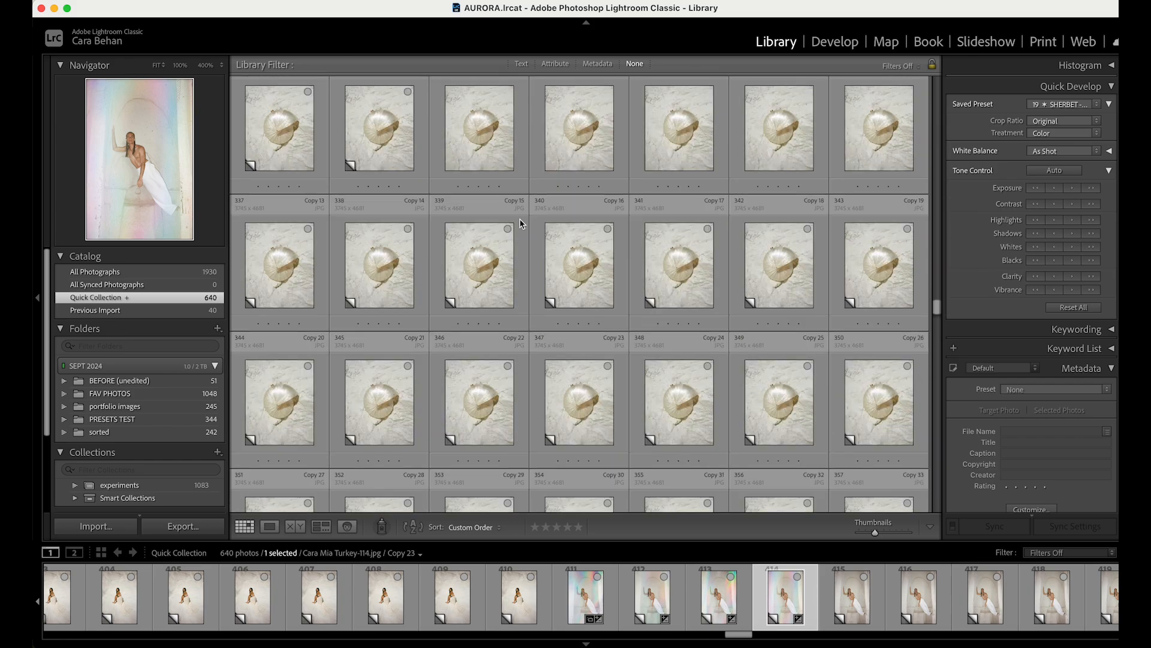
{"action": "scroll", "coordinate": [521, 220], "scroll_direction": "up", "scroll_amount": 12}
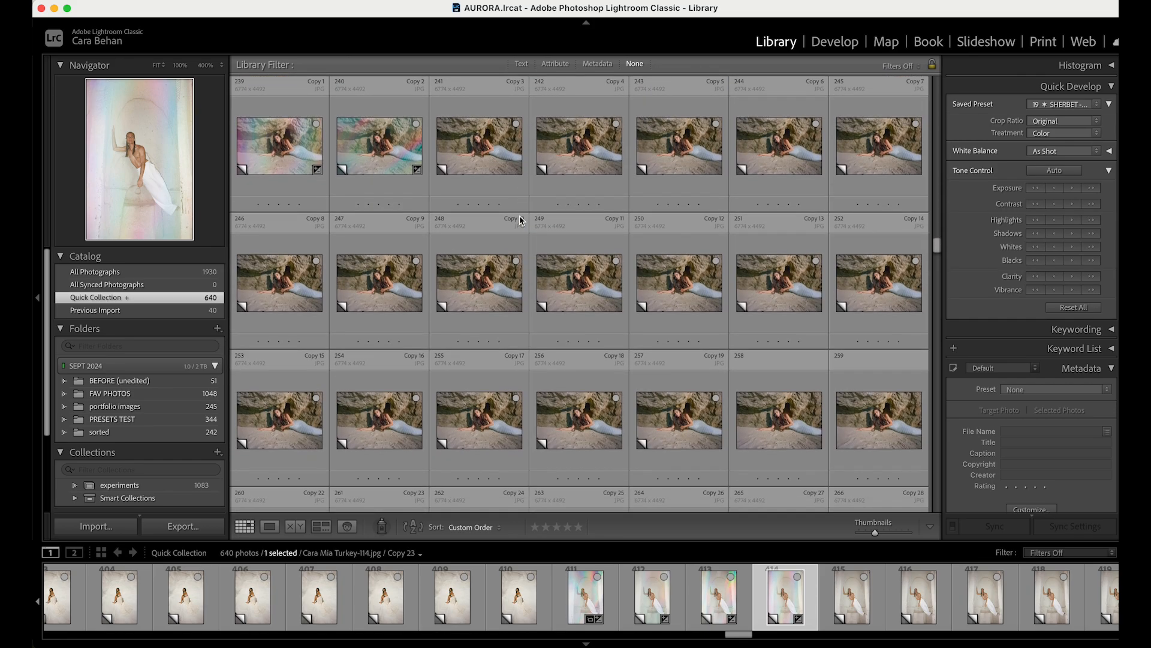
{"action": "scroll", "coordinate": [521, 221], "scroll_direction": "up", "scroll_amount": 2}
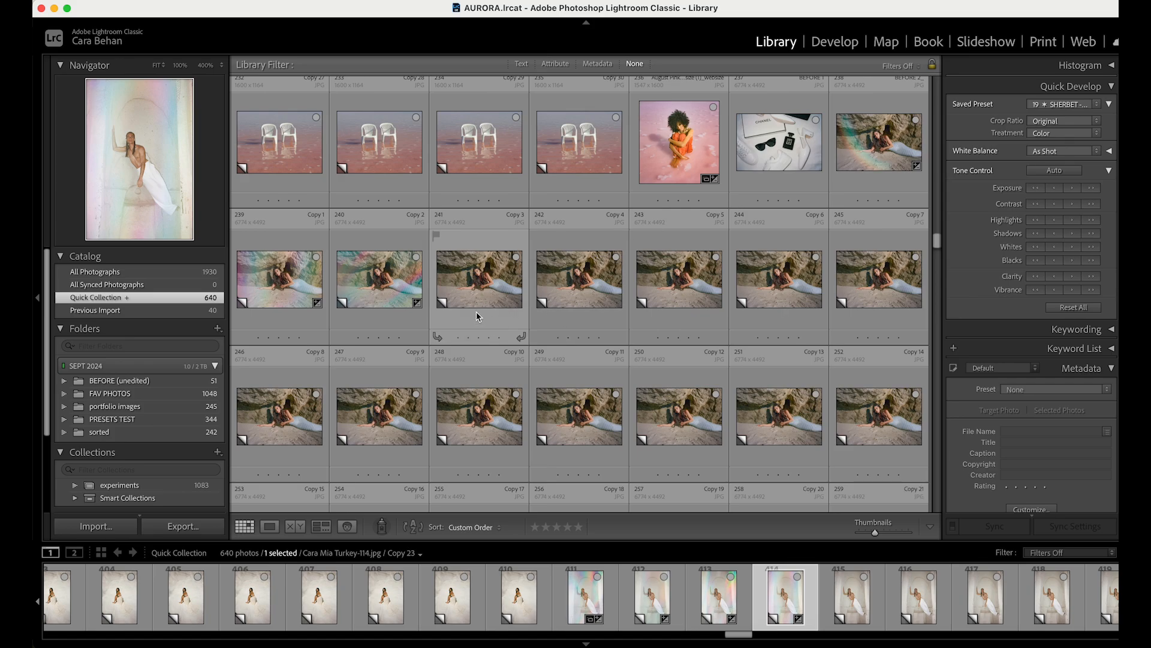
{"action": "double_click", "coordinate": [478, 315]}
{"action": "left_click", "coordinate": [833, 45]}
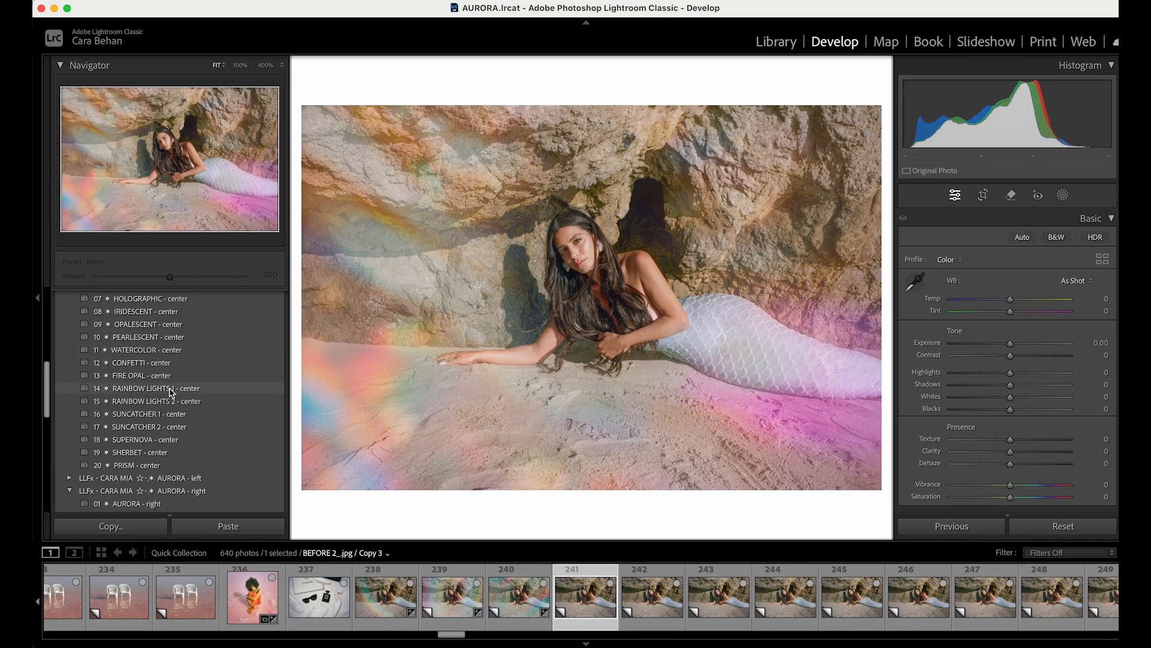
- Apply the 20 PRISM - center preset to Copy 3 of the mermaid photo with its amount at 40
{"action": "left_click", "coordinate": [138, 468]}
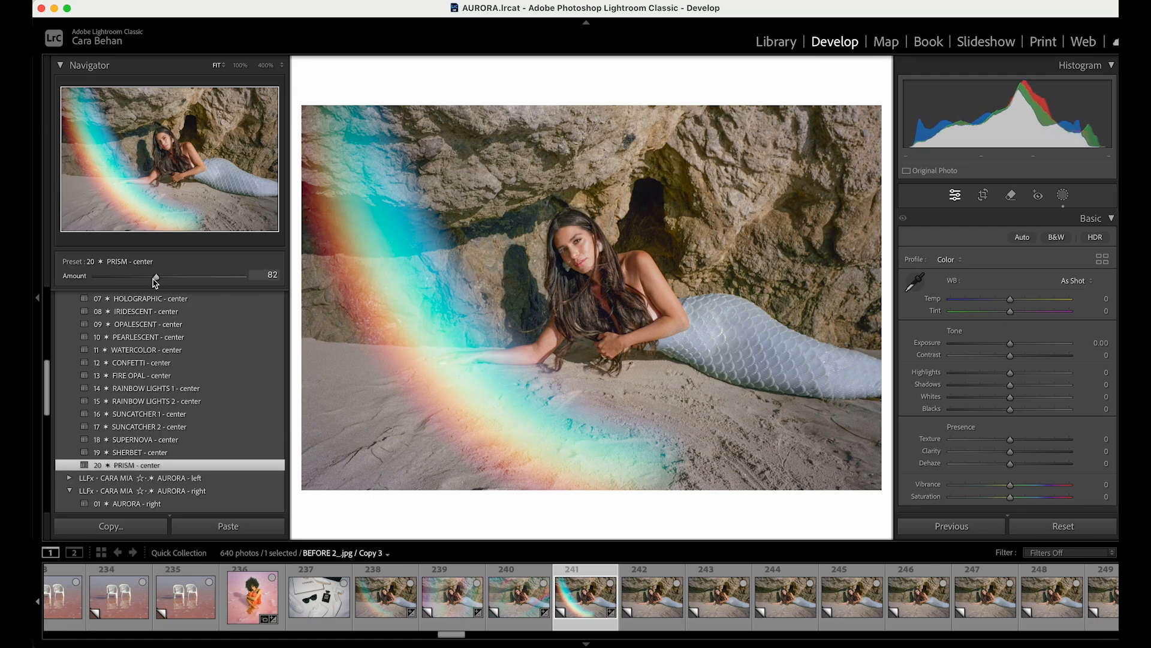
{"action": "left_click_drag", "start_coordinate": [155, 282], "coordinate": [122, 281]}
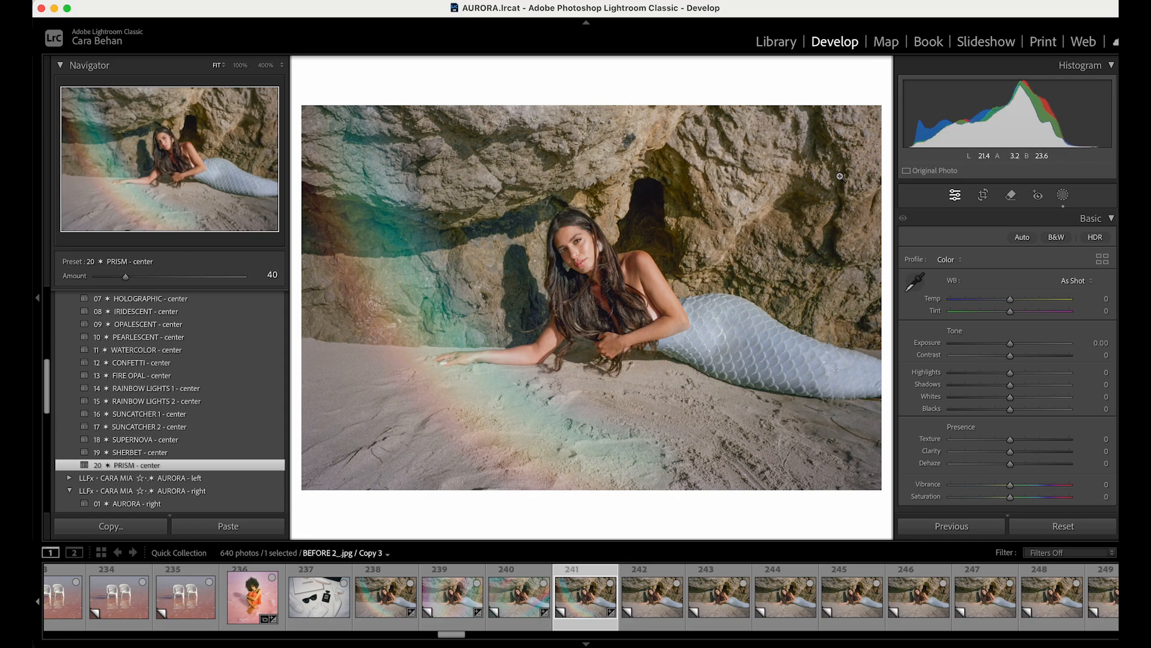
- Find Copy 29 of the Salt Flats-58_websize.jpg photo of two women in white dresses in the Library grid and open it in Develop
{"action": "key", "text": "g"}
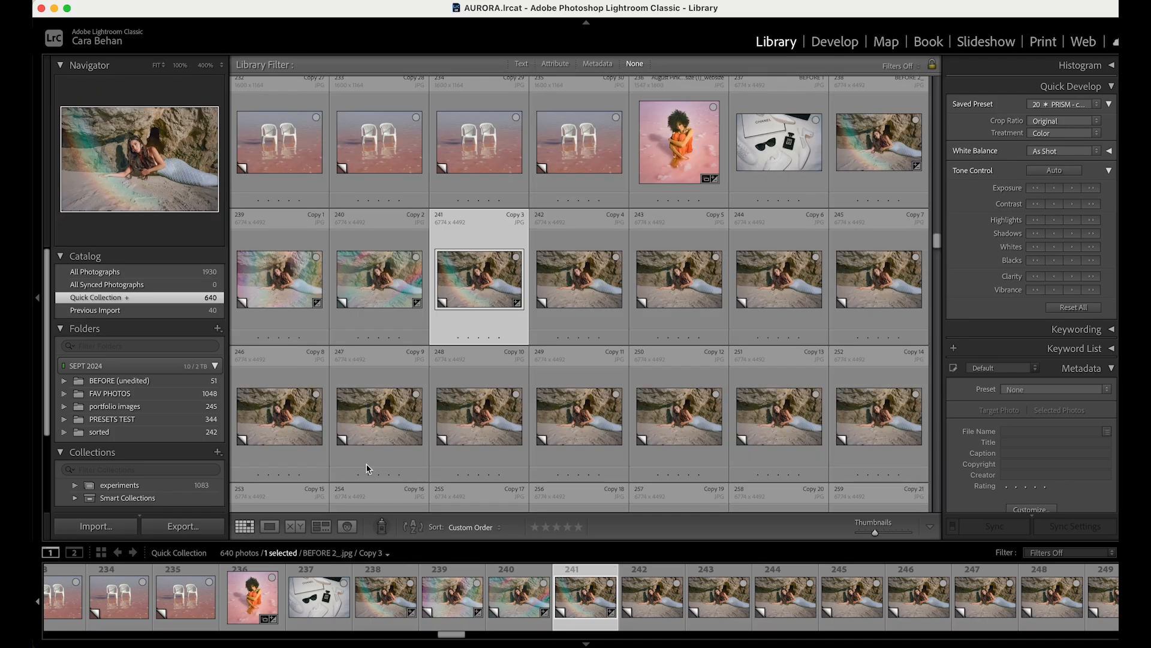
{"action": "scroll", "coordinate": [606, 336], "scroll_direction": "down", "scroll_amount": 5}
{"action": "scroll", "coordinate": [606, 339], "scroll_direction": "down", "scroll_amount": 15}
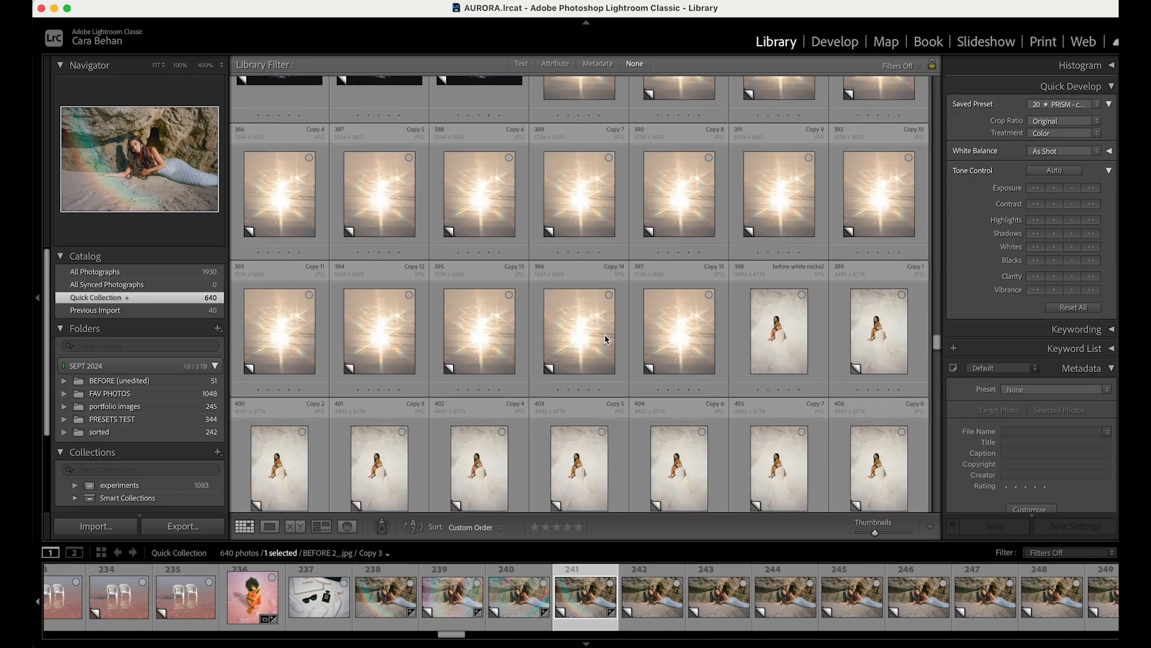
{"action": "scroll", "coordinate": [606, 339], "scroll_direction": "down", "scroll_amount": 5}
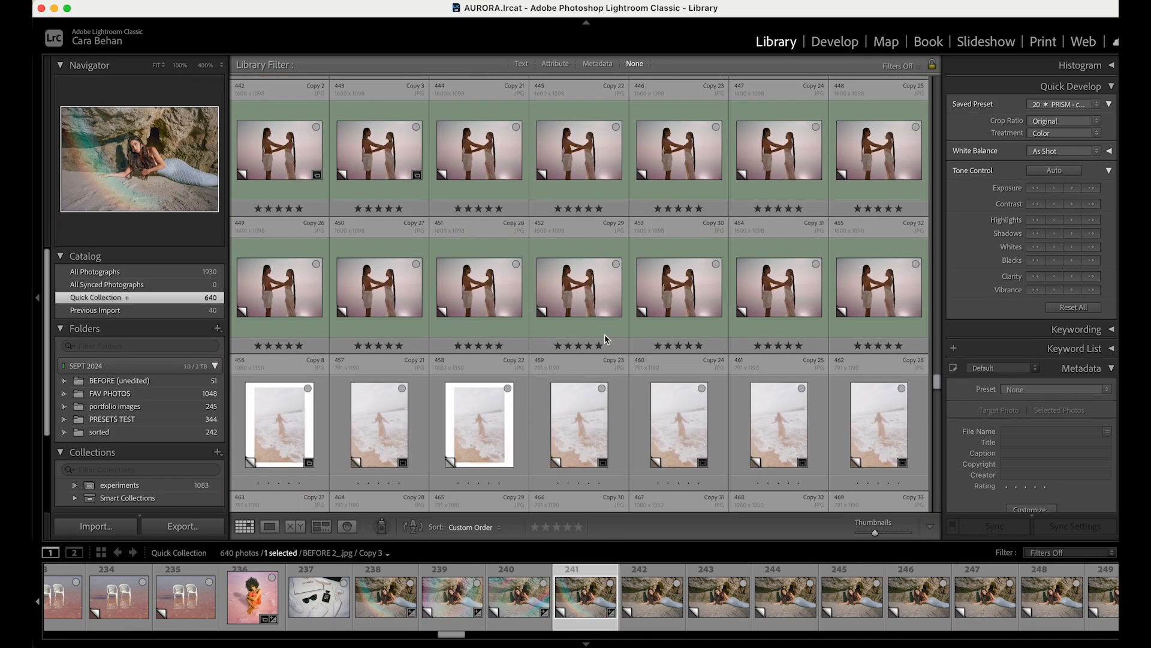
{"action": "scroll", "coordinate": [605, 339], "scroll_direction": "down", "scroll_amount": 6}
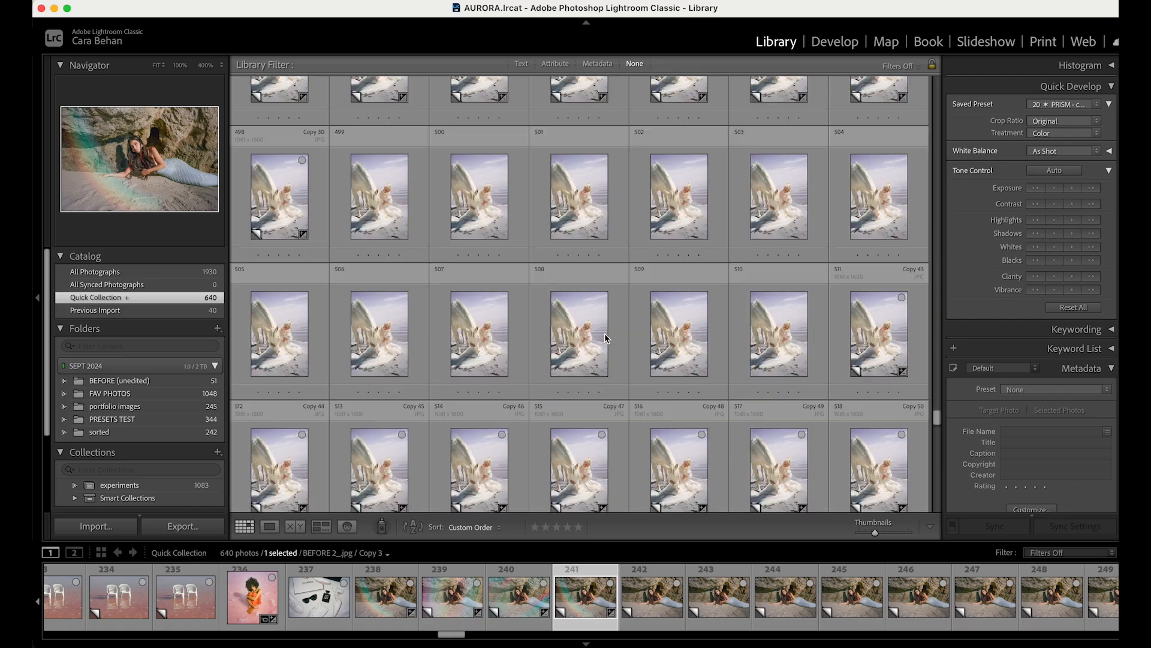
{"action": "scroll", "coordinate": [605, 339], "scroll_direction": "up", "scroll_amount": 10}
{"action": "scroll", "coordinate": [605, 340], "scroll_direction": "up", "scroll_amount": 8}
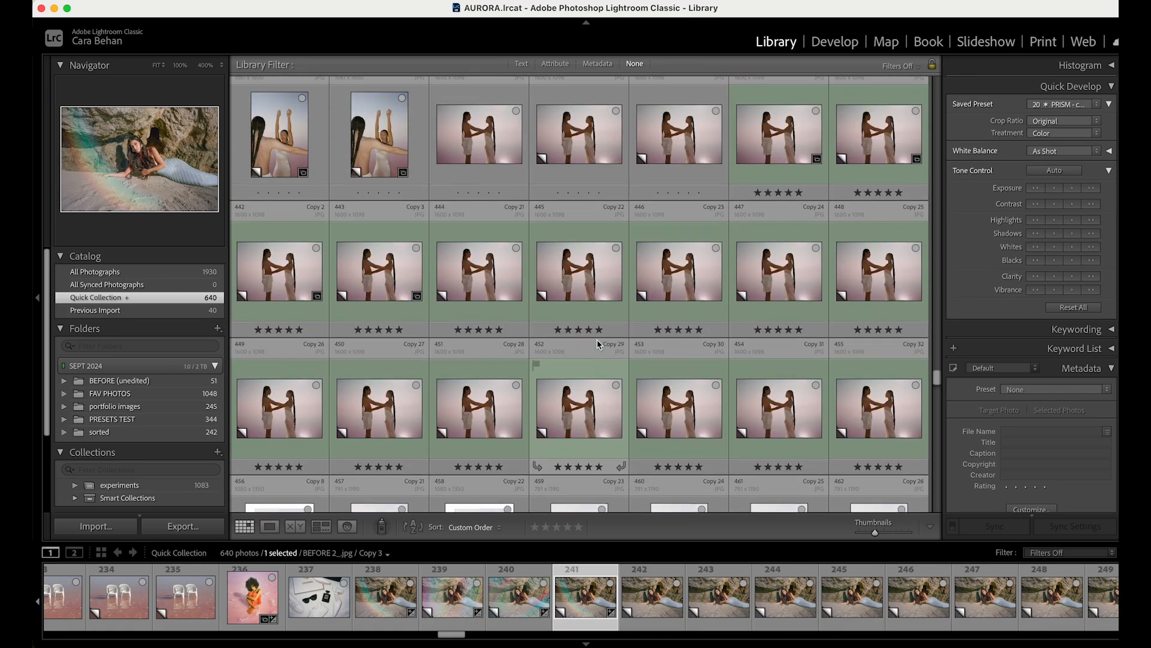
{"action": "scroll", "coordinate": [598, 344], "scroll_direction": "up", "scroll_amount": 15}
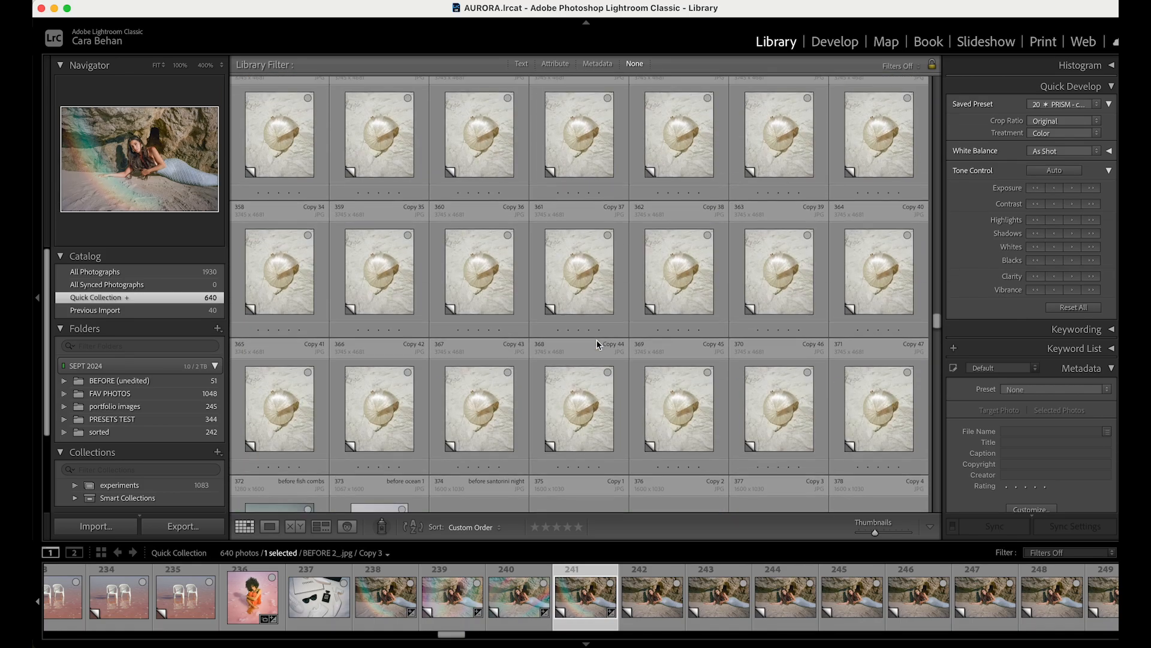
{"action": "scroll", "coordinate": [597, 343], "scroll_direction": "up", "scroll_amount": 7}
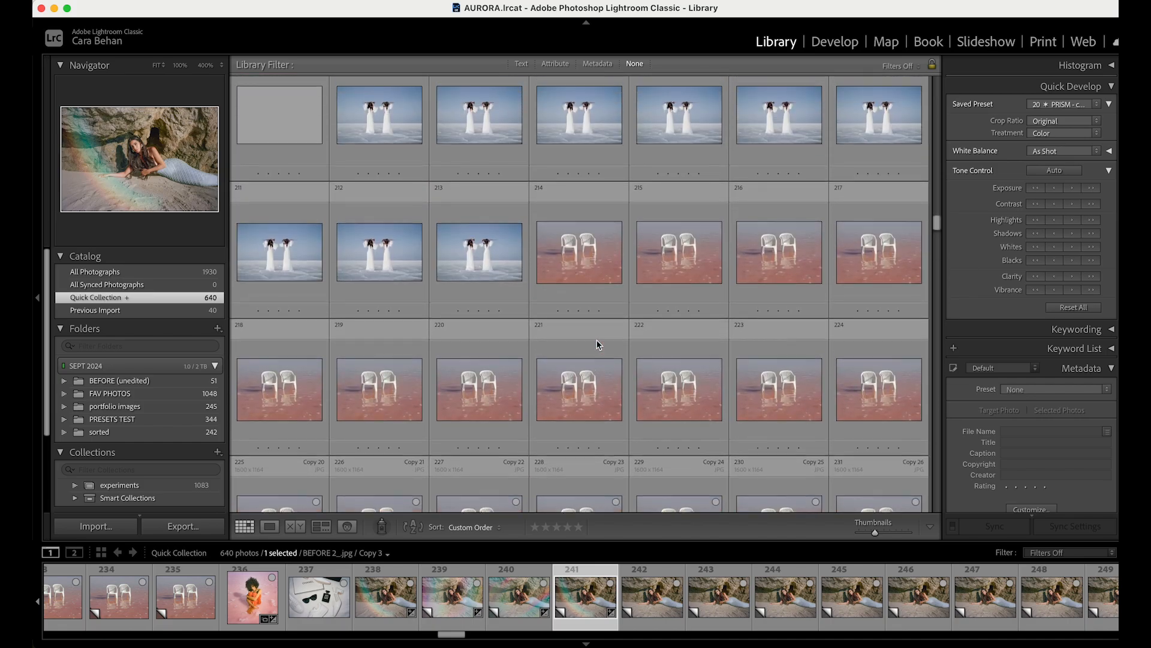
{"action": "scroll", "coordinate": [435, 264], "scroll_direction": "up", "scroll_amount": 2}
{"action": "double_click", "coordinate": [384, 255]}
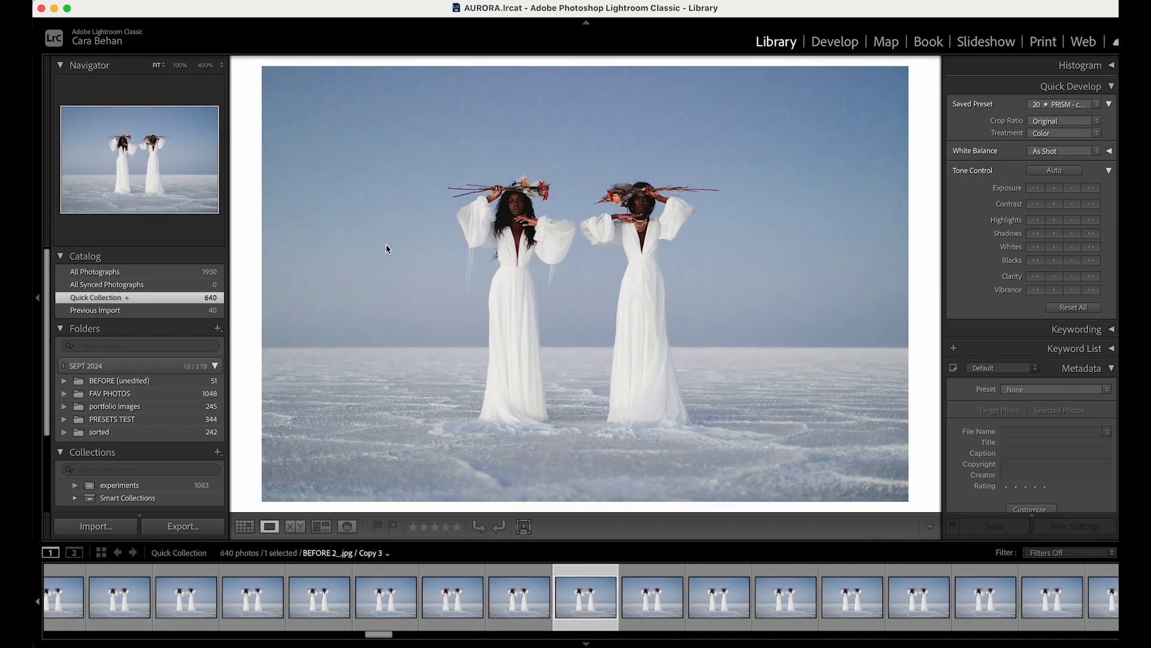
{"action": "left_click", "coordinate": [825, 52]}
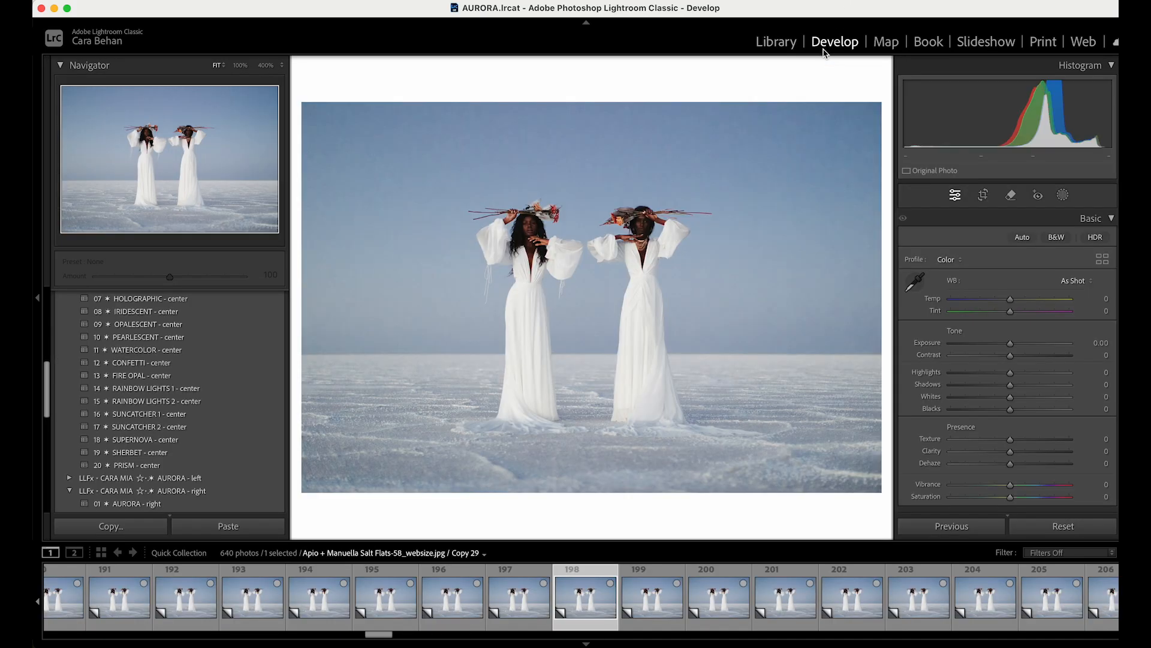
- Apply the 01 AURORA - center preset to Copy 29 of the Salt Flats photo with its amount at 69
{"action": "scroll", "coordinate": [226, 378], "scroll_direction": "up", "scroll_amount": 5}
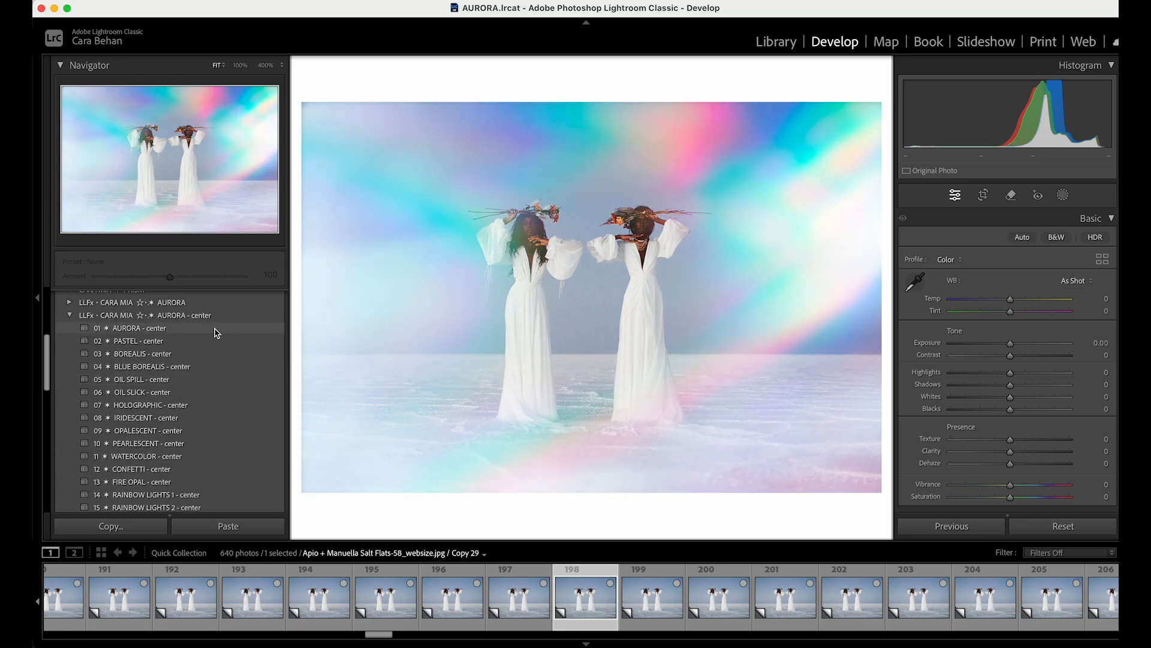
{"action": "left_click", "coordinate": [217, 333]}
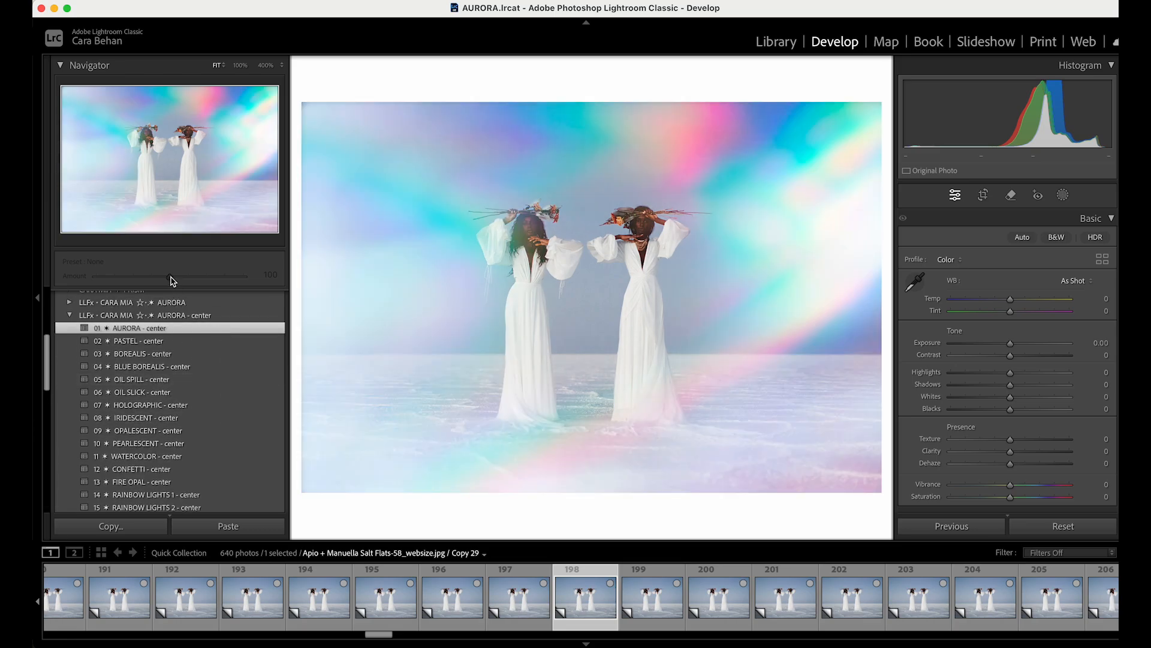
{"action": "left_click_drag", "start_coordinate": [171, 280], "coordinate": [147, 277]}
- Apply the 18 SUPERNOVA - center preset to Copy 30 of the Salt Flats photo at amount 54 and compare it with the before view
{"action": "left_click", "coordinate": [653, 593]}
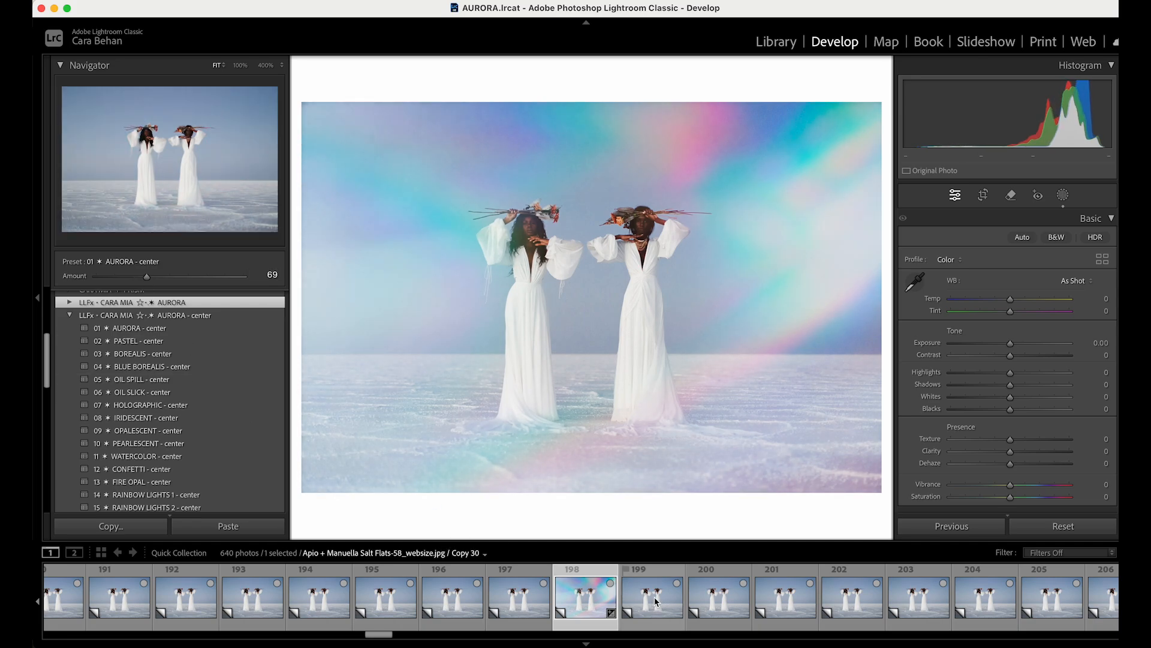
{"action": "scroll", "coordinate": [150, 424], "scroll_direction": "down", "scroll_amount": 2}
{"action": "scroll", "coordinate": [149, 422], "scroll_direction": "down", "scroll_amount": 3}
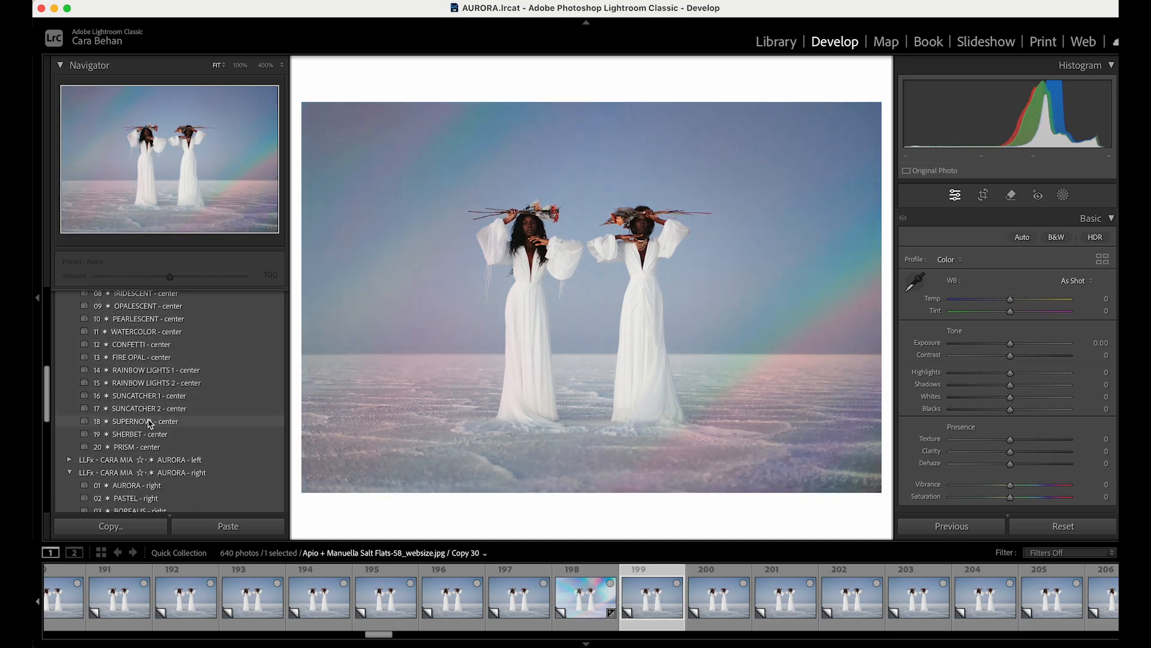
{"action": "left_click", "coordinate": [150, 415]}
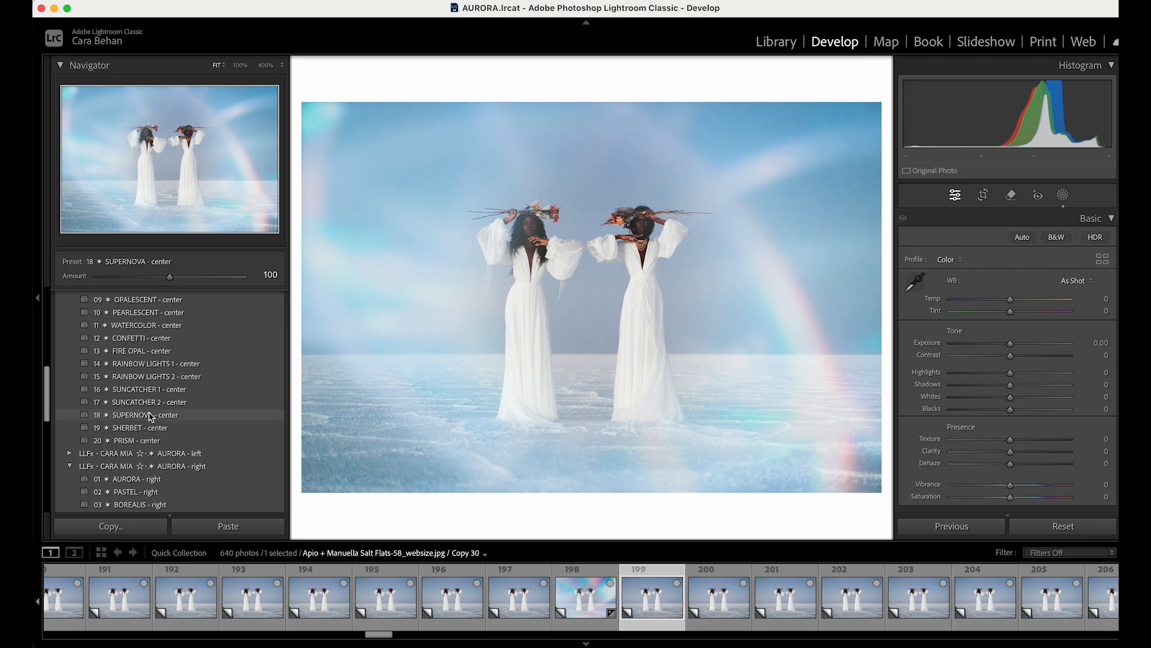
{"action": "left_click_drag", "start_coordinate": [170, 277], "coordinate": [136, 279]}
{"action": "key", "text": "backslash"}
{"action": "key", "text": "backslash"}
{"action": "key", "text": "backslash"}
{"action": "key", "text": "backslash"}
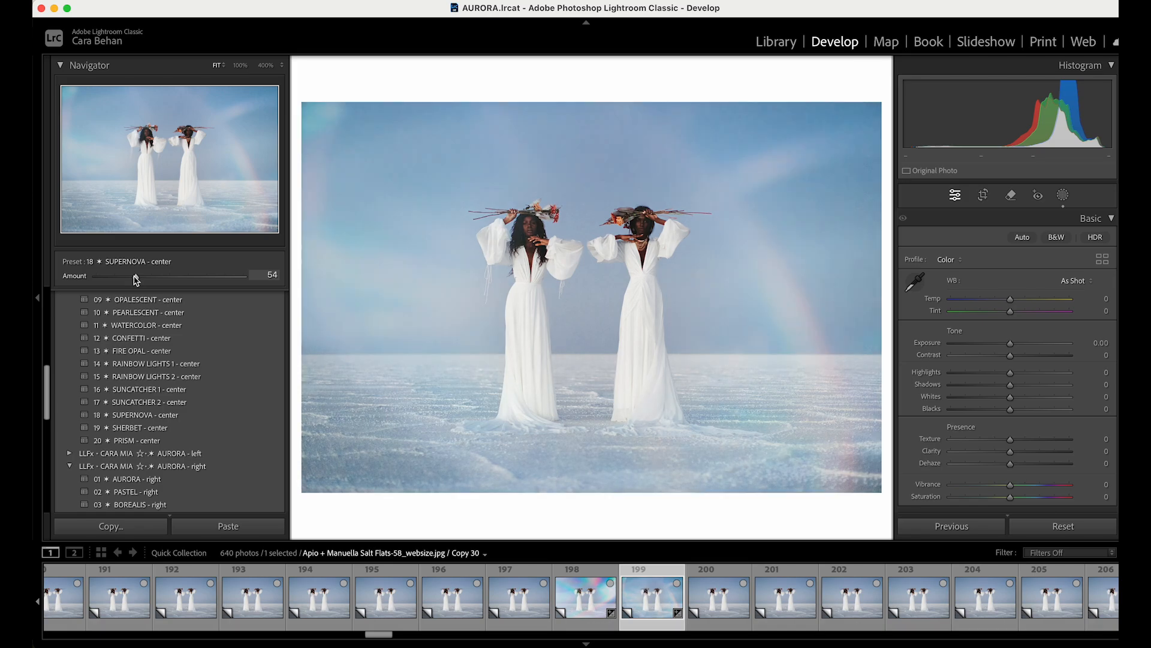
- Raise the SUPERNOVA preset's amount to 67 on Copy 30 and compare the result with the before view
{"action": "left_click_drag", "start_coordinate": [136, 279], "coordinate": [146, 279]}
{"action": "key", "text": "backslash"}
{"action": "key", "text": "backslash"}
{"action": "key", "text": "backslash"}
{"action": "key", "text": "backslash"}
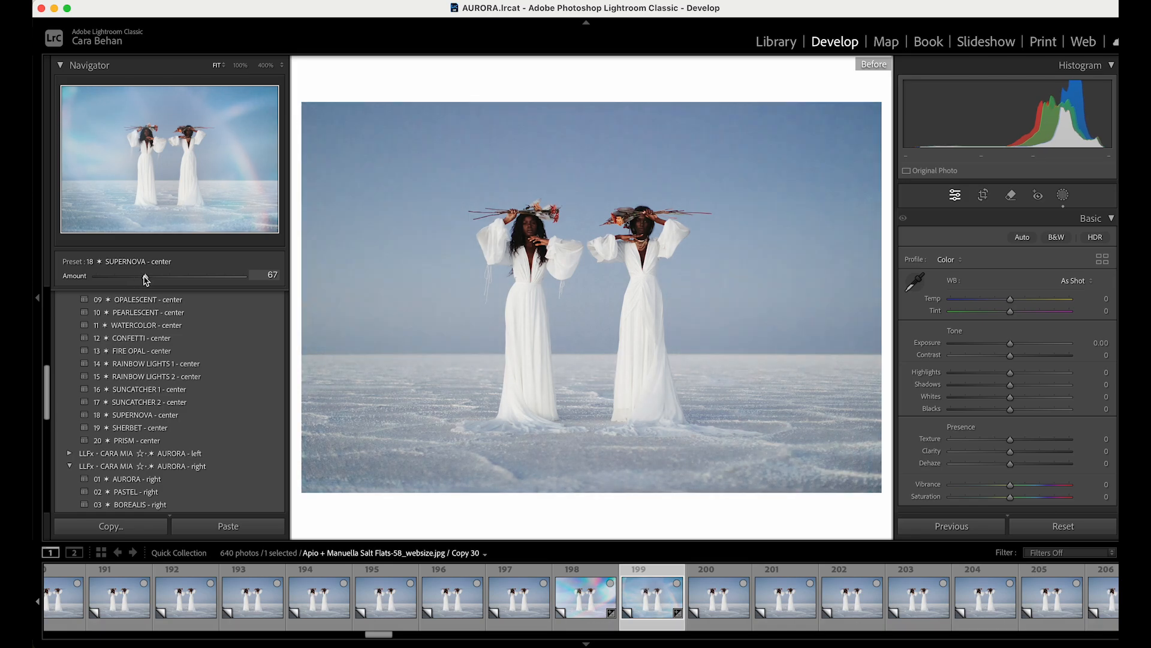
- Find the unrated original EARTH UT photo of the couple, number 437, in the Library grid and open it in Develop
{"action": "left_click", "coordinate": [770, 50]}
{"action": "left_click", "coordinate": [244, 526]}
{"action": "scroll", "coordinate": [517, 390], "scroll_direction": "down", "scroll_amount": 5}
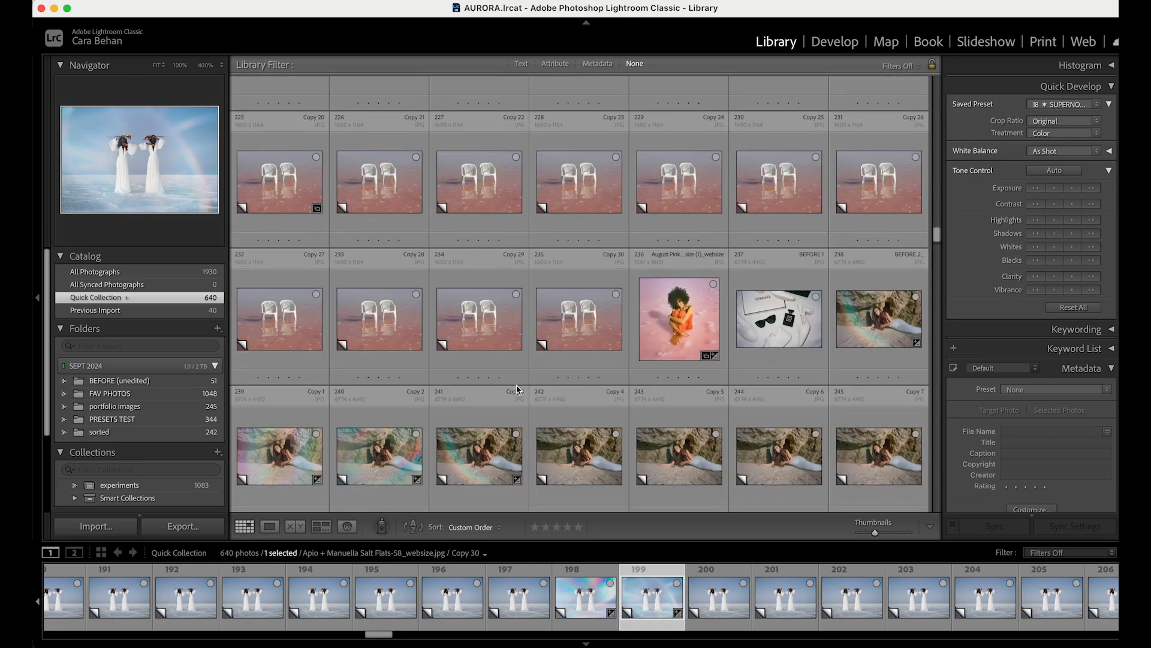
{"action": "scroll", "coordinate": [517, 390], "scroll_direction": "down", "scroll_amount": 5}
{"action": "scroll", "coordinate": [517, 390], "scroll_direction": "up", "scroll_amount": 15}
{"action": "scroll", "coordinate": [517, 390], "scroll_direction": "down", "scroll_amount": 10}
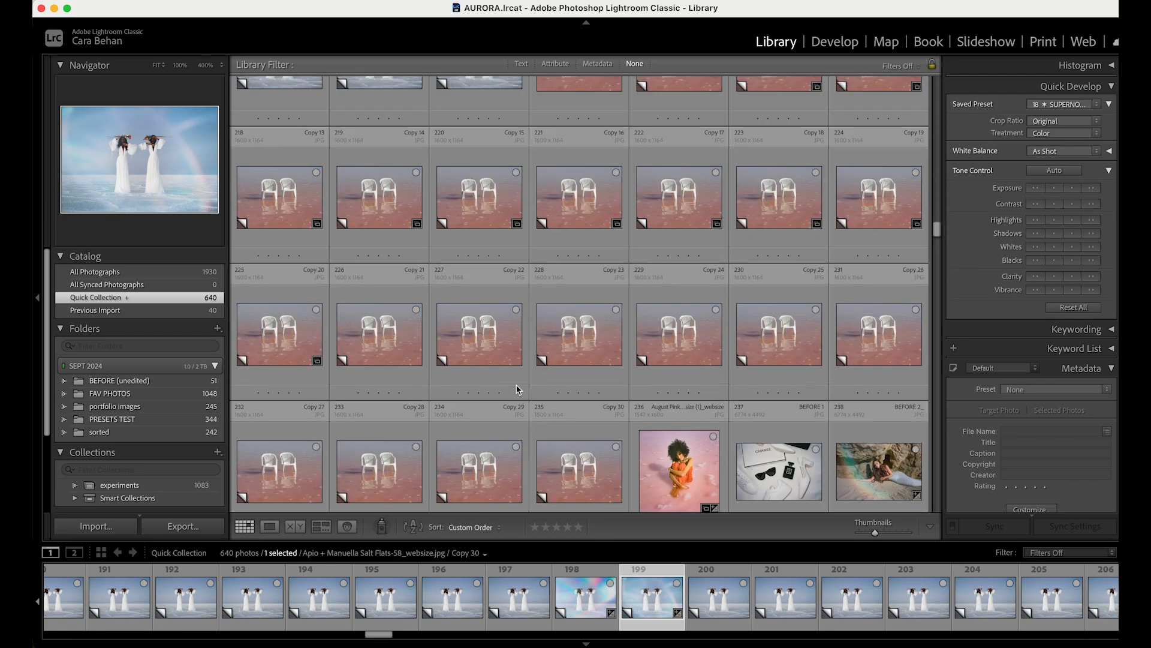
{"action": "scroll", "coordinate": [517, 390], "scroll_direction": "down", "scroll_amount": 15}
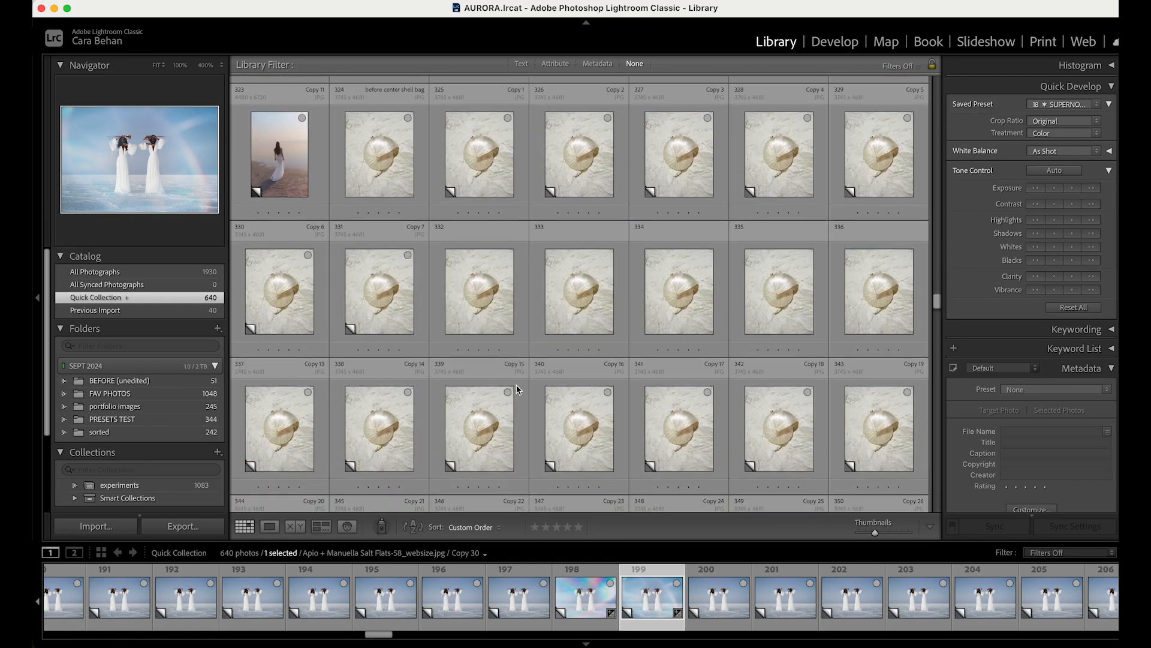
{"action": "scroll", "coordinate": [517, 390], "scroll_direction": "down", "scroll_amount": 15}
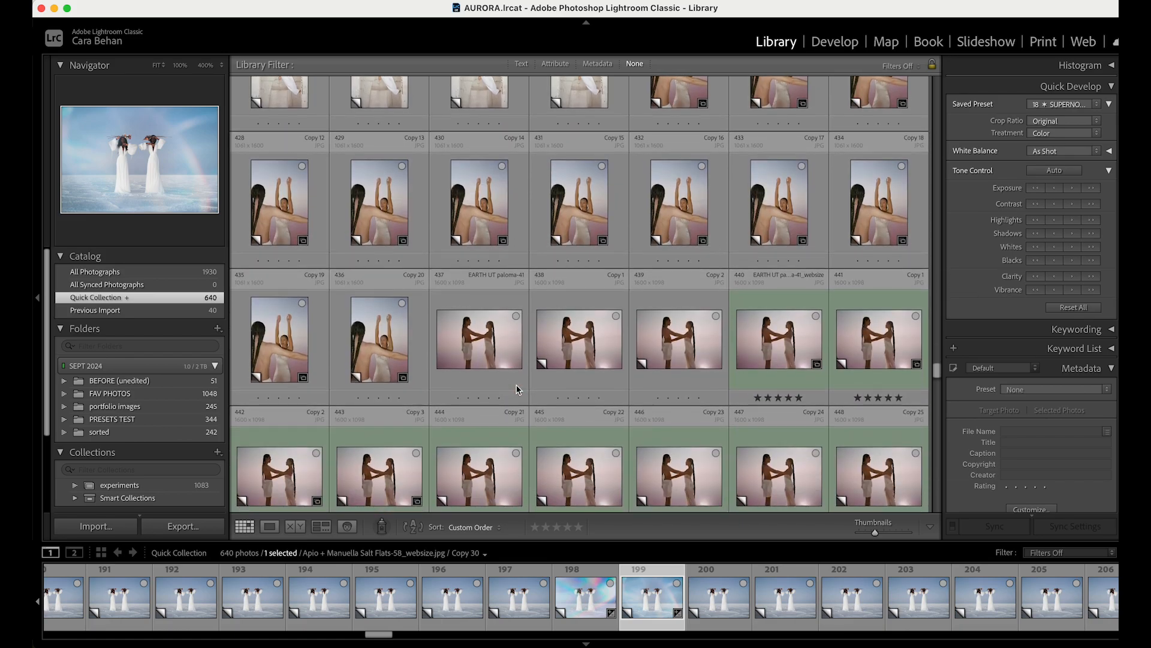
{"action": "double_click", "coordinate": [522, 370]}
{"action": "left_click", "coordinate": [818, 47]}
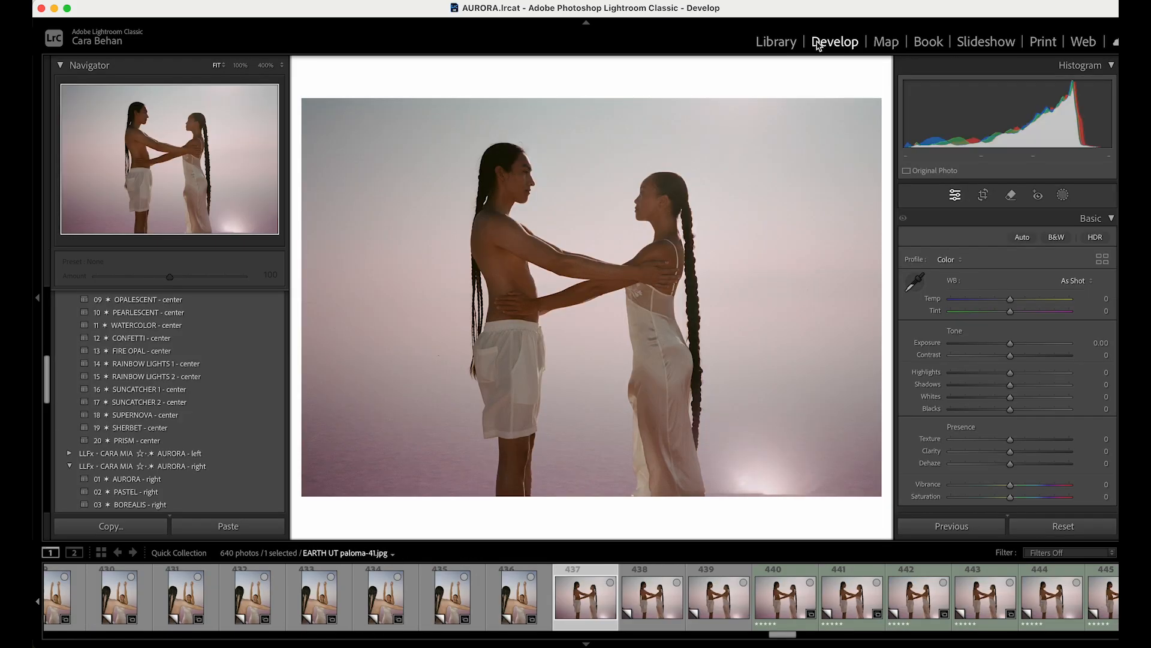
- Apply the 18 SUPERNOVA - center preset to the EARTH UT couple photo at amount 75 and compare it with the before view
{"action": "left_click", "coordinate": [183, 418]}
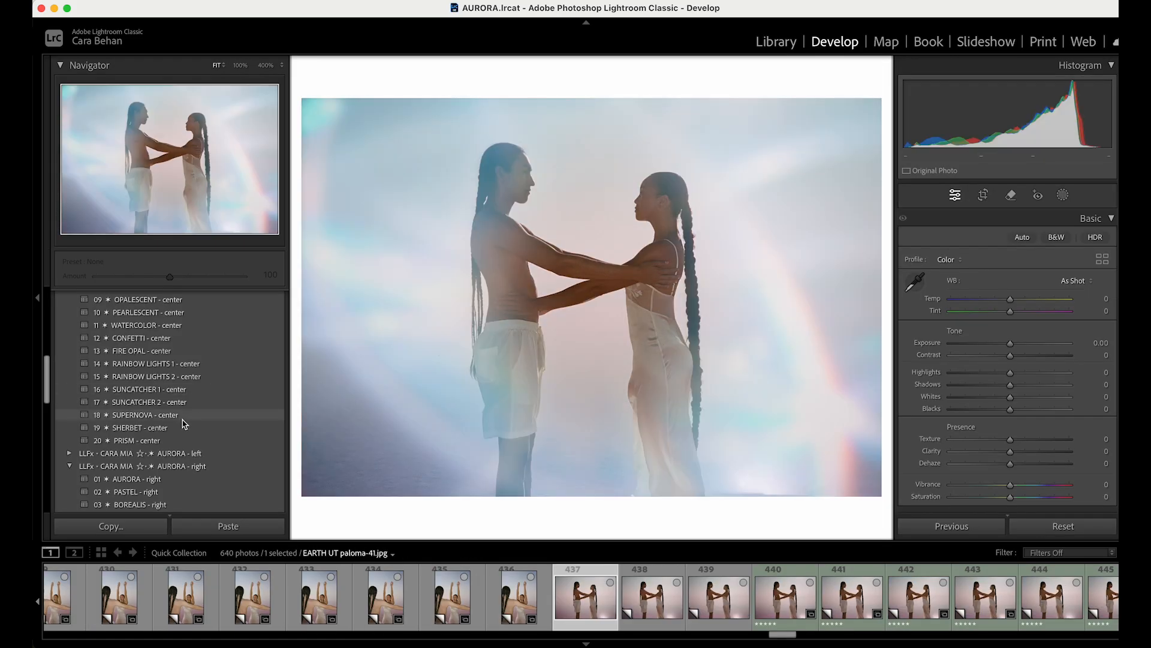
{"action": "left_click", "coordinate": [182, 420]}
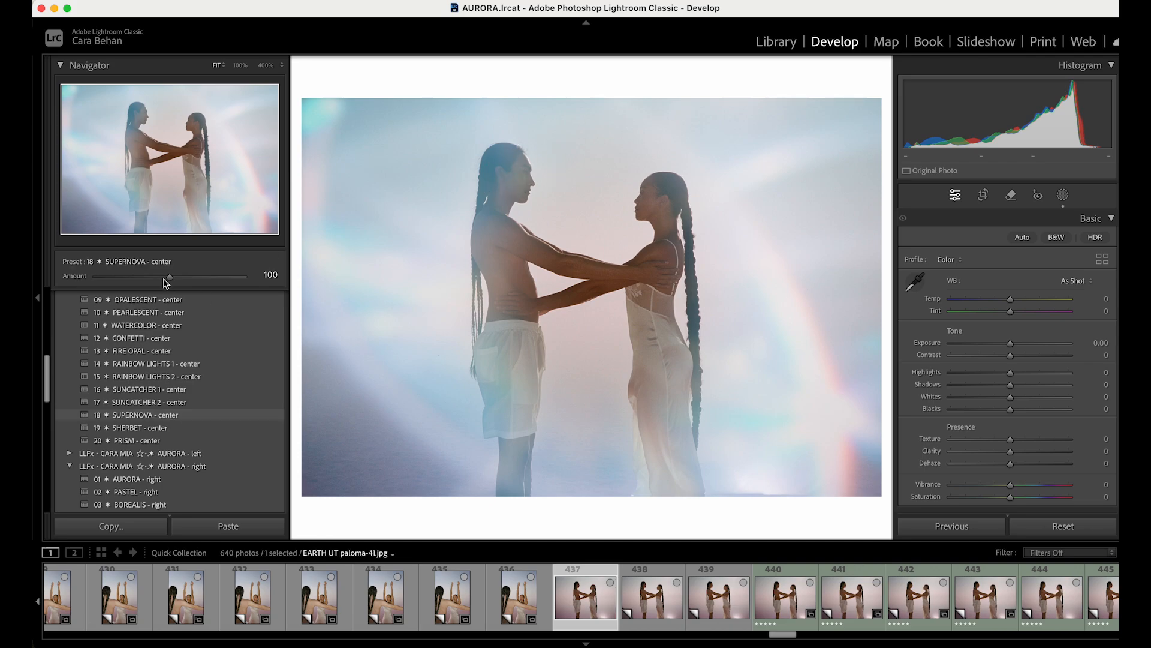
{"action": "left_click_drag", "start_coordinate": [170, 277], "coordinate": [152, 284]}
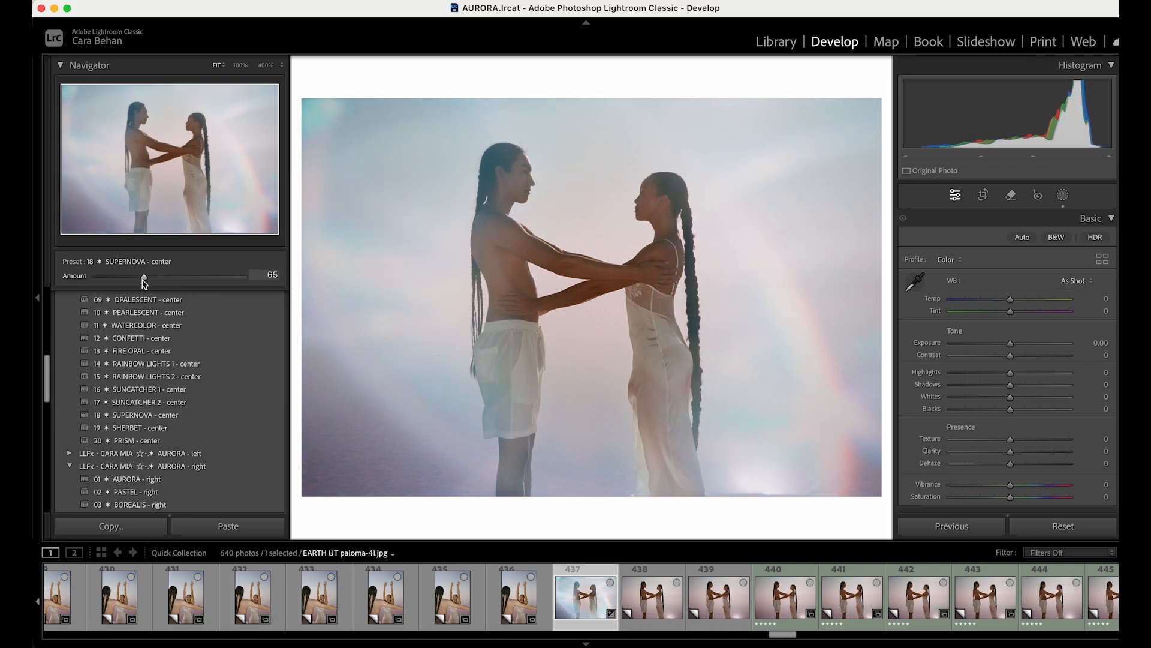
{"action": "key", "text": "backslash"}
{"action": "key", "text": "backslash"}
{"action": "key", "text": "backslash"}
{"action": "key", "text": "backslash"}
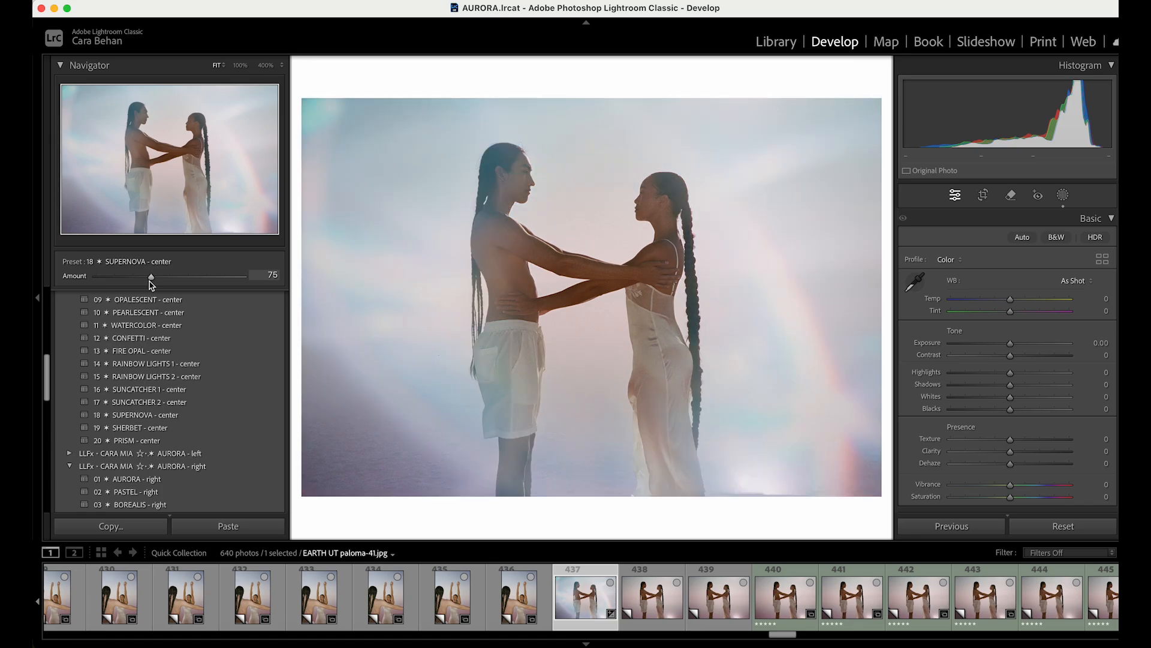
{"action": "key", "text": "backslash"}
{"action": "key", "text": "backslash"}
- Find the original before white rocks2.jpg photo in the Library grid and open it in Develop
{"action": "left_click", "coordinate": [776, 42]}
{"action": "key", "text": "g"}
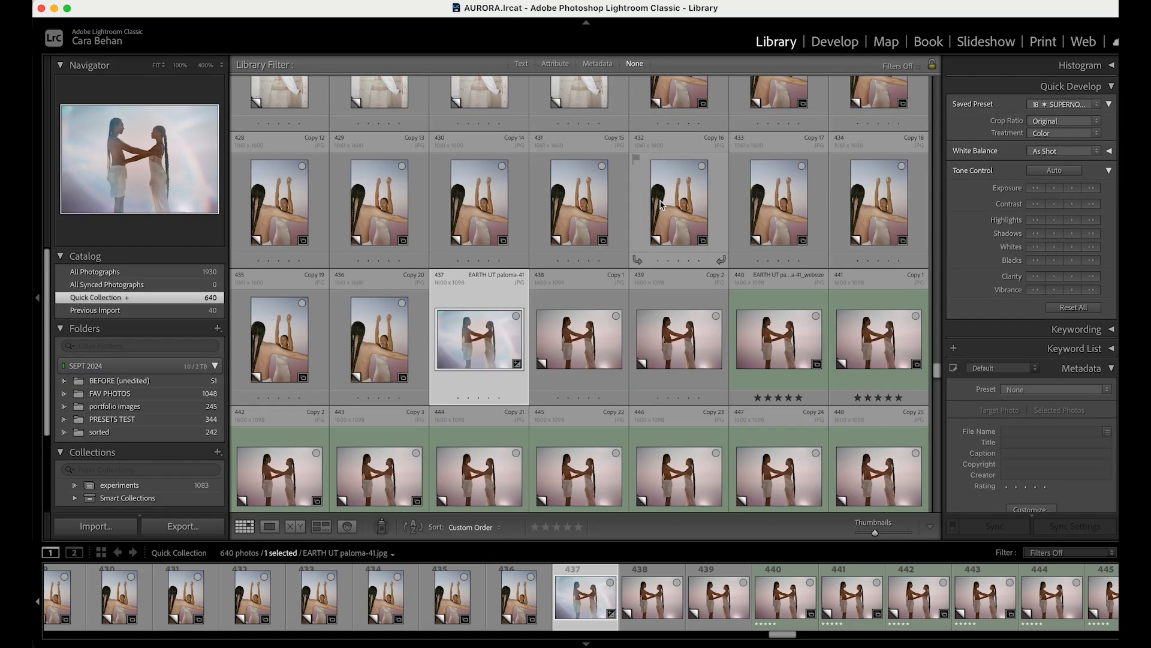
{"action": "scroll", "coordinate": [659, 199], "scroll_direction": "up", "scroll_amount": 5}
{"action": "scroll", "coordinate": [661, 205], "scroll_direction": "up", "scroll_amount": 1}
{"action": "scroll", "coordinate": [660, 205], "scroll_direction": "down", "scroll_amount": 10}
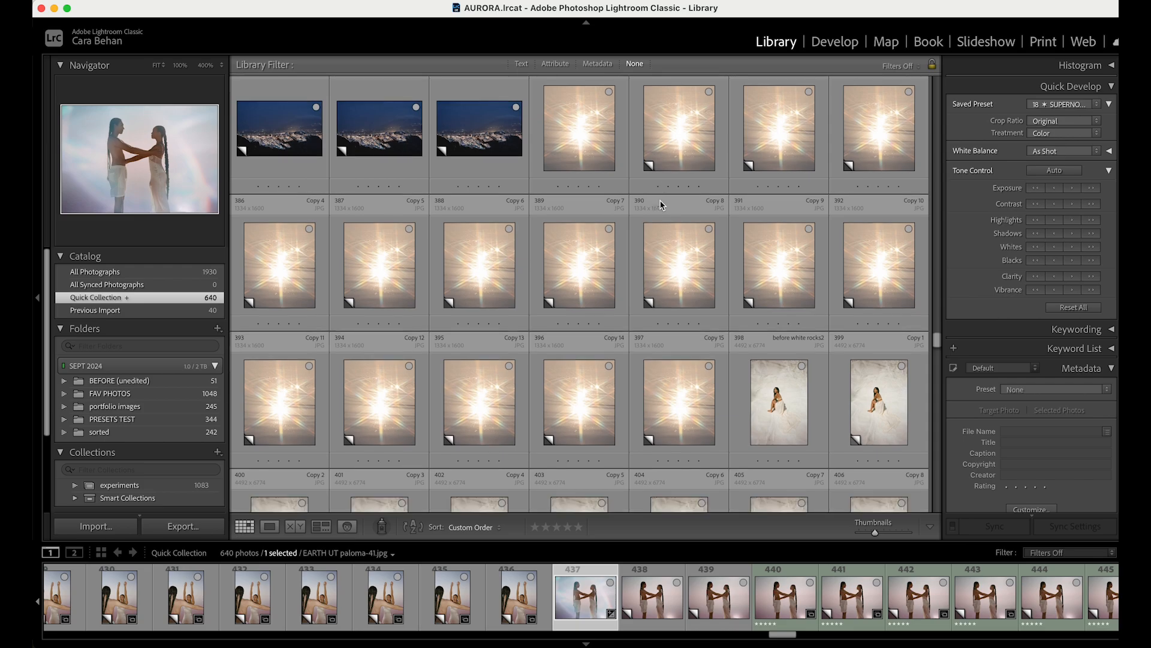
{"action": "scroll", "coordinate": [660, 205], "scroll_direction": "down", "scroll_amount": 15}
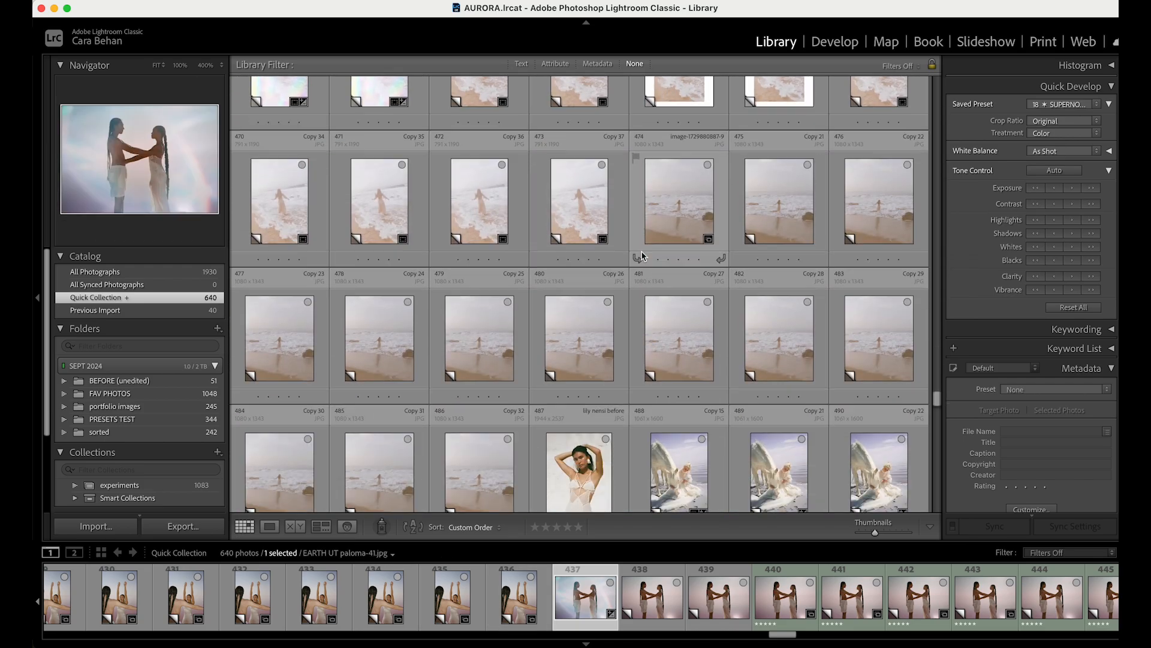
{"action": "scroll", "coordinate": [642, 256], "scroll_direction": "down", "scroll_amount": 18}
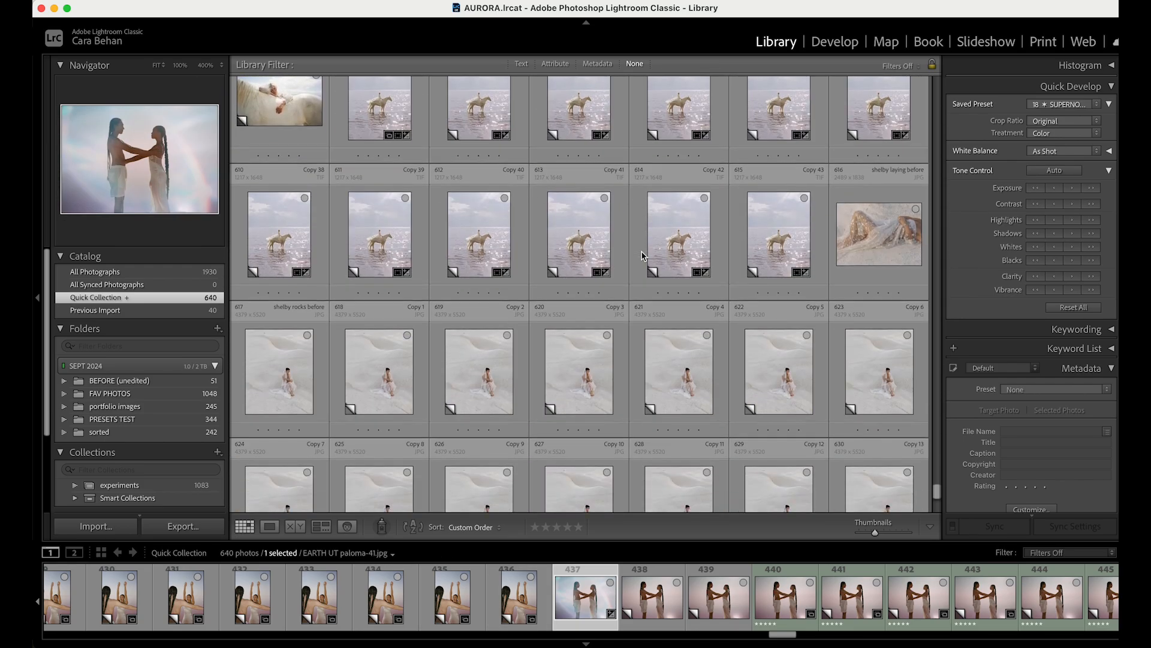
{"action": "scroll", "coordinate": [291, 258], "scroll_direction": "up", "scroll_amount": 5}
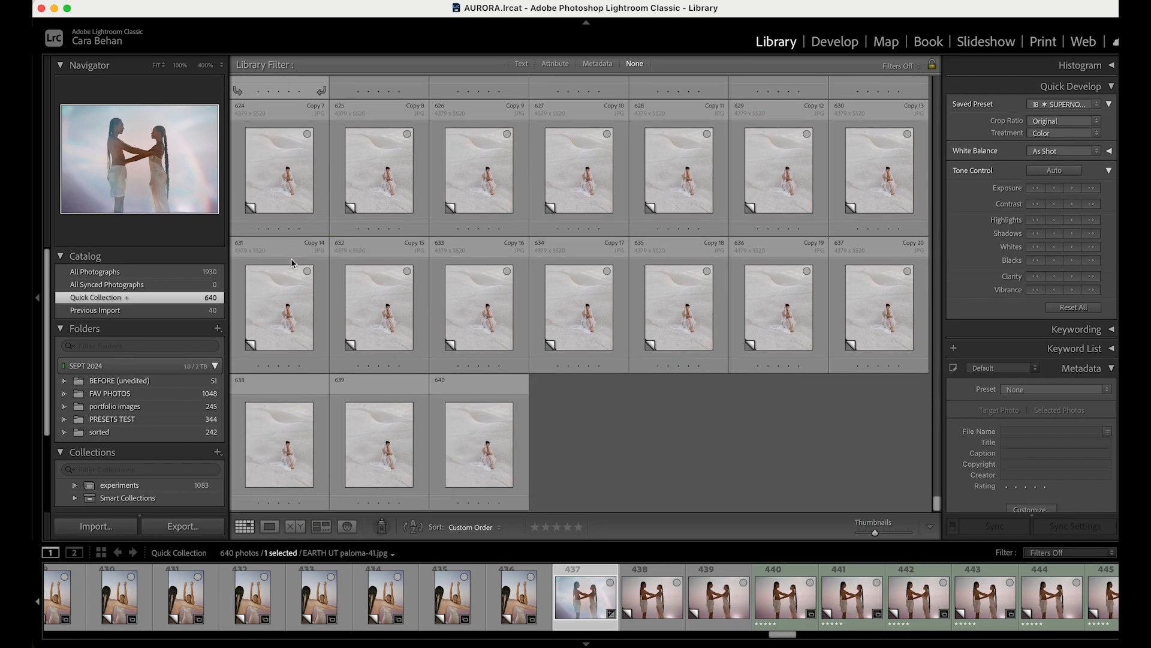
{"action": "scroll", "coordinate": [291, 263], "scroll_direction": "up", "scroll_amount": 20}
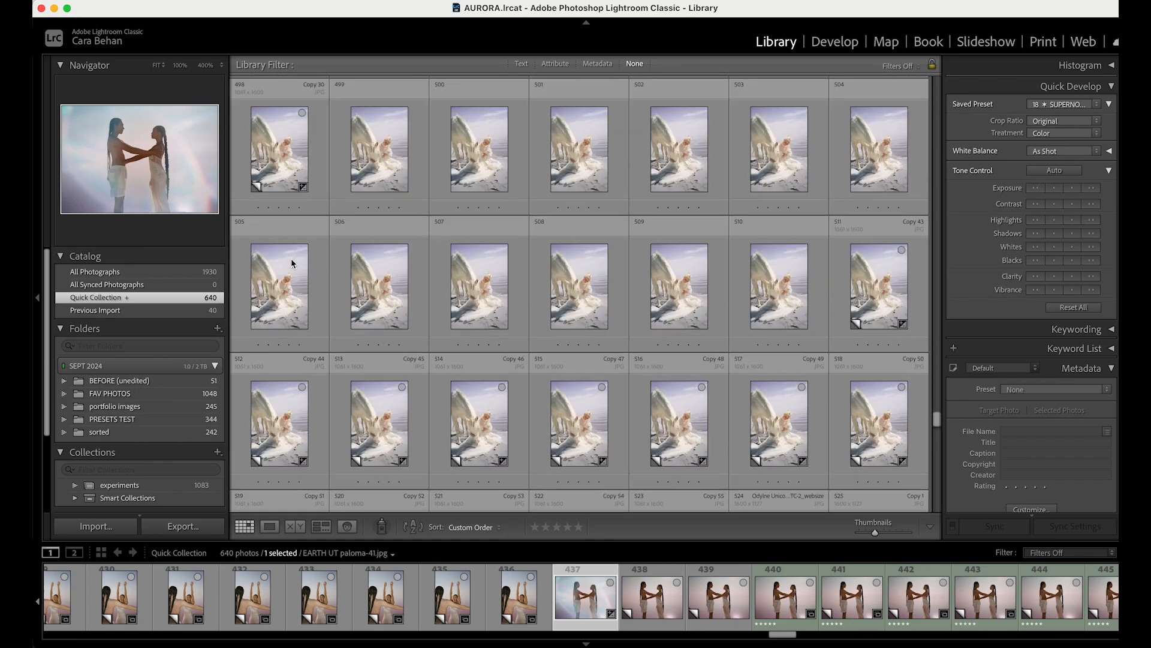
{"action": "scroll", "coordinate": [292, 263], "scroll_direction": "up", "scroll_amount": 8}
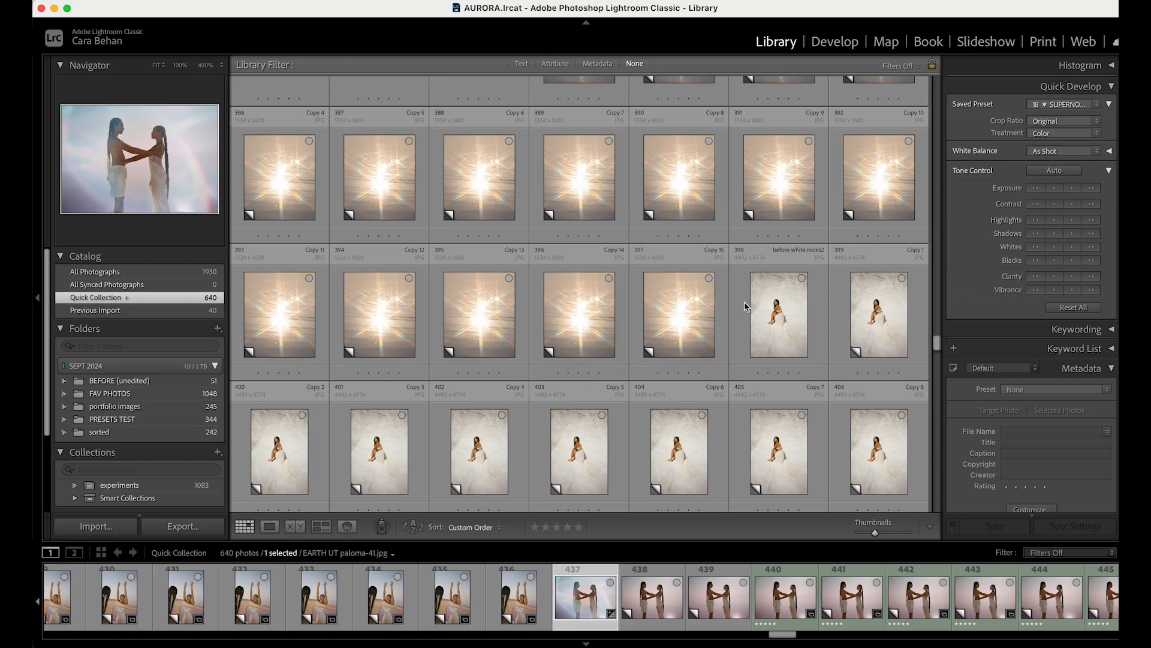
{"action": "double_click", "coordinate": [779, 315]}
{"action": "left_click", "coordinate": [839, 44]}
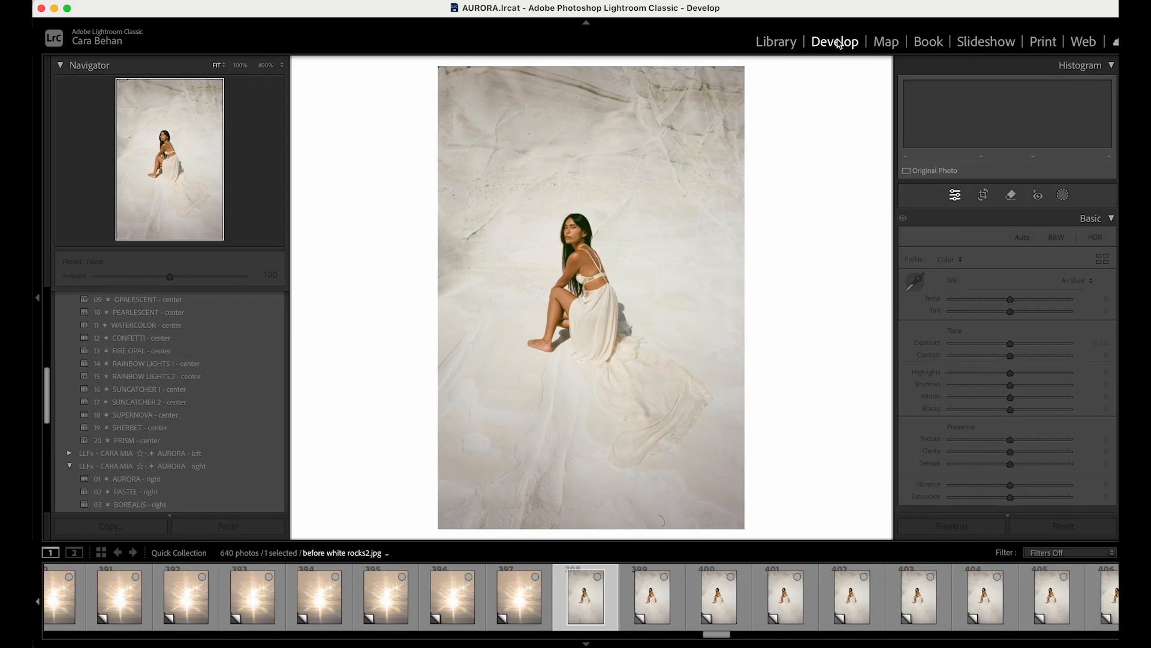
- Apply the 19 SHERBET - center preset to the original before white rocks2.jpg photo and set its amount to 88
{"action": "left_click", "coordinate": [159, 430]}
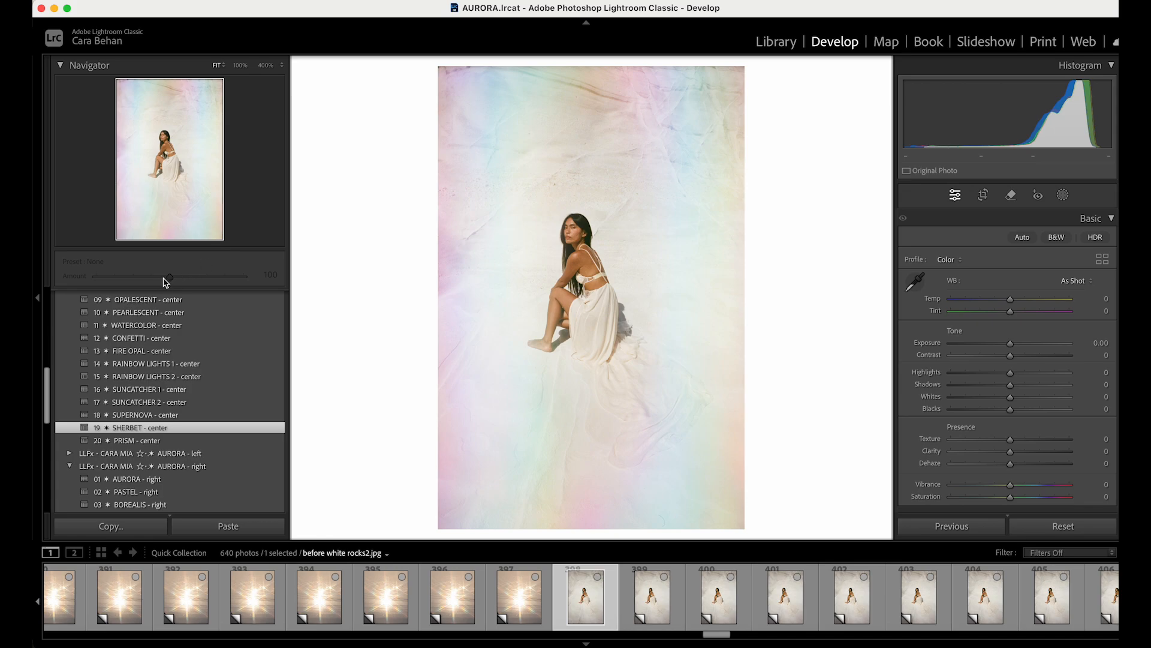
{"action": "left_click_drag", "start_coordinate": [165, 279], "coordinate": [152, 279]}
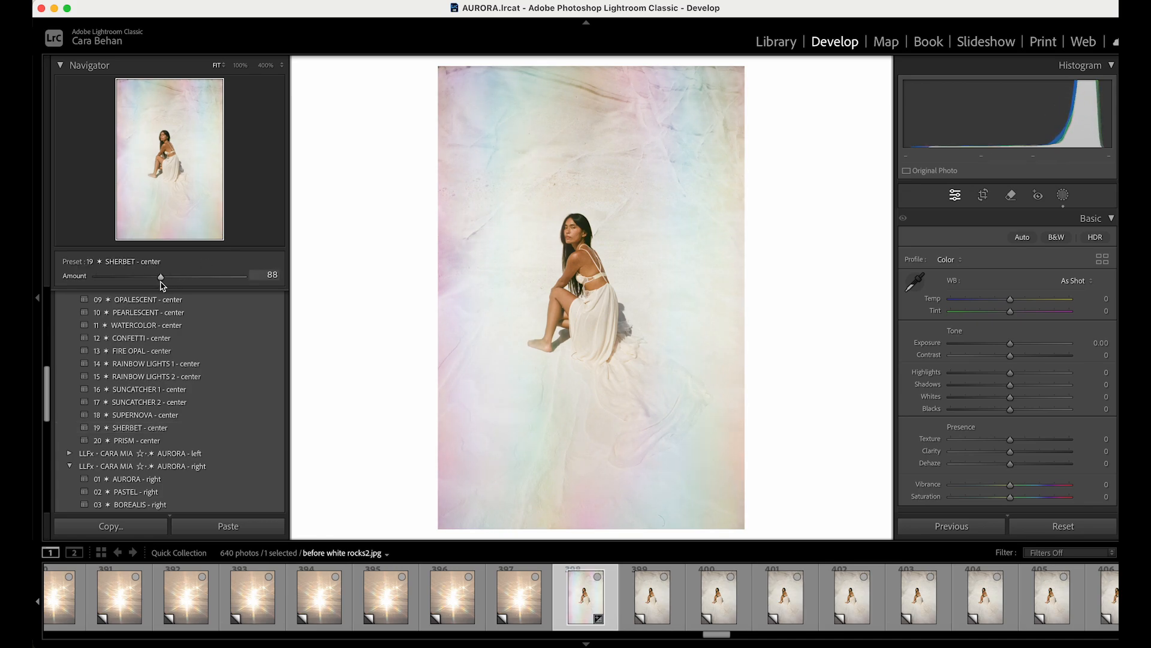
- Apply the 14 RAINBOW LIGHTS 1 - center preset to Copy 2 of before white rocks2.jpg at amount 78 and compare it with the before view
{"action": "left_click", "coordinate": [721, 605]}
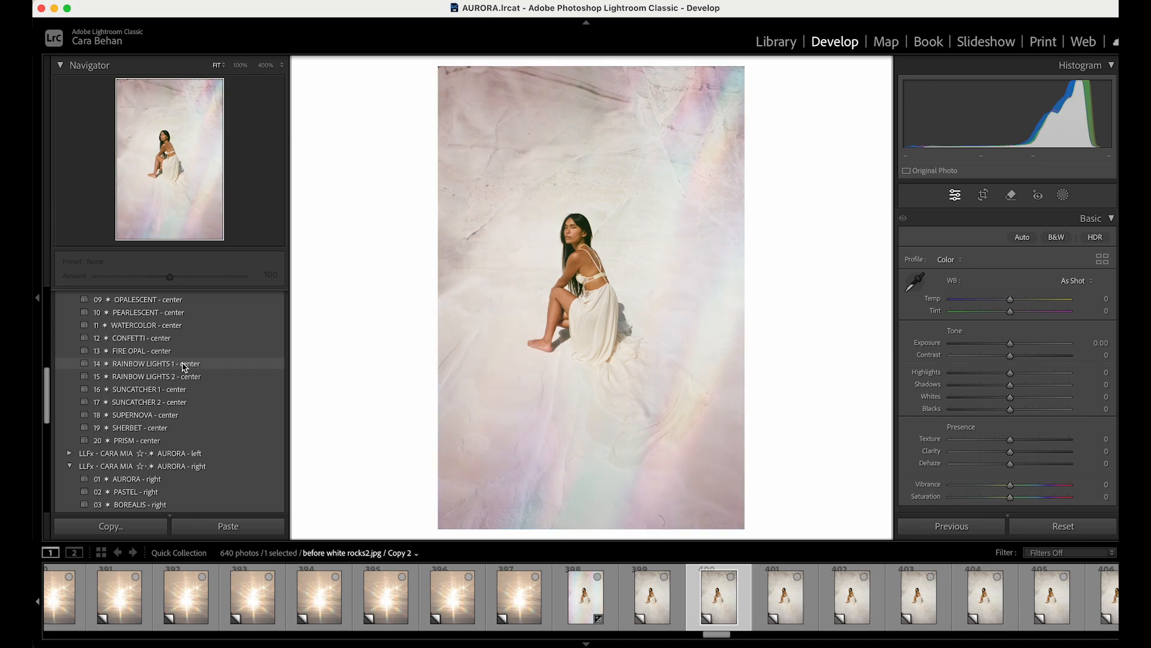
{"action": "left_click", "coordinate": [184, 366]}
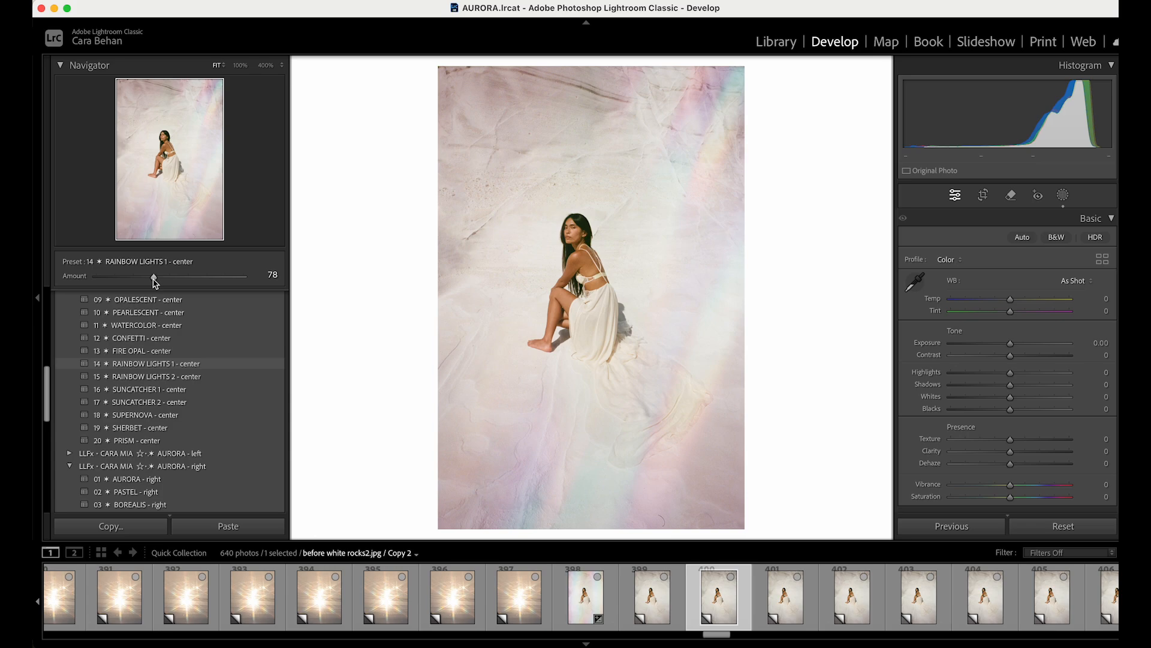
{"action": "key", "text": "backslash"}
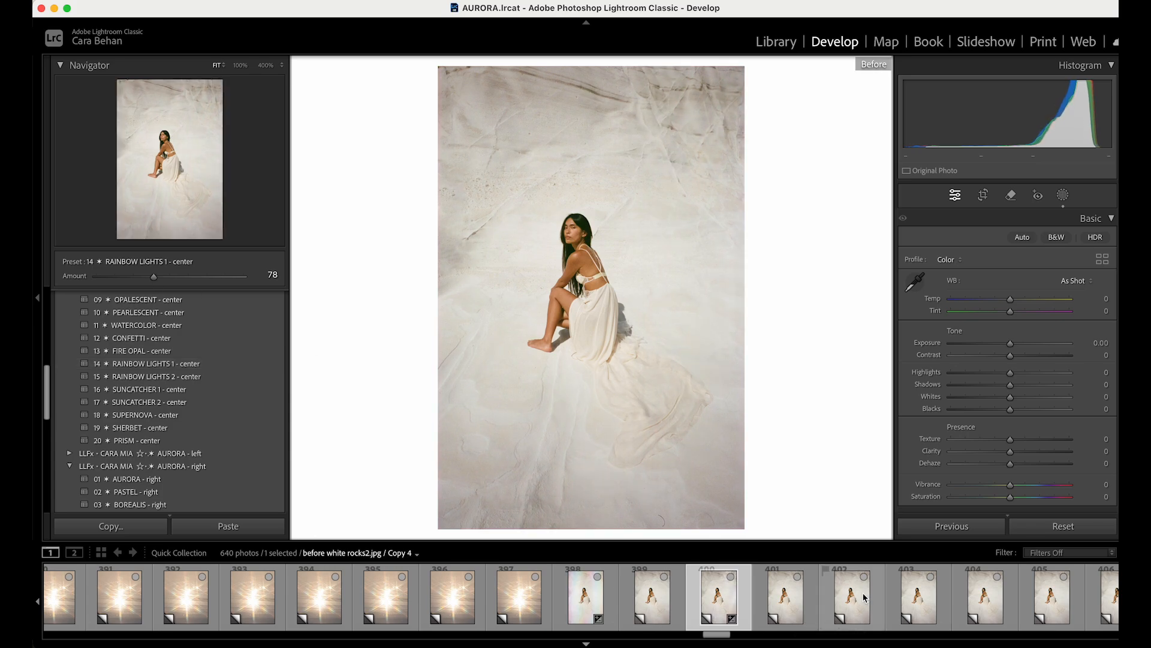
{"action": "key", "text": "backslash"}
- Apply the 09 OPALESCENT - center preset to Copy 4 of before white rocks2.jpg and set its amount to 74
{"action": "left_click", "coordinate": [847, 596]}
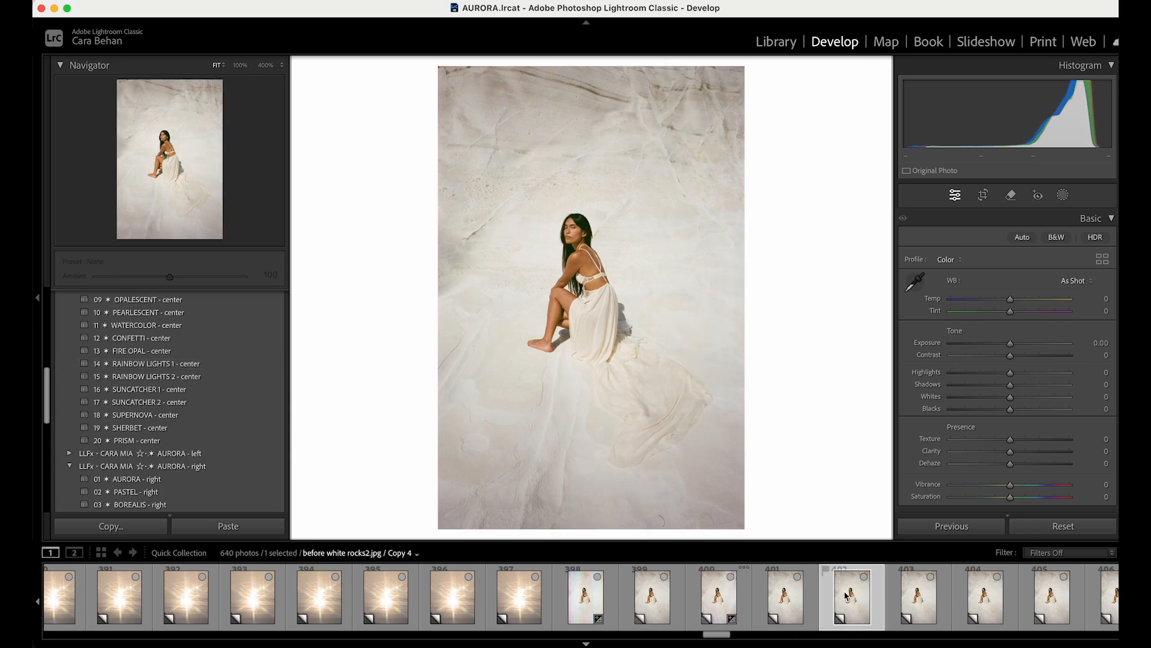
{"action": "scroll", "coordinate": [174, 432], "scroll_direction": "up", "scroll_amount": 4}
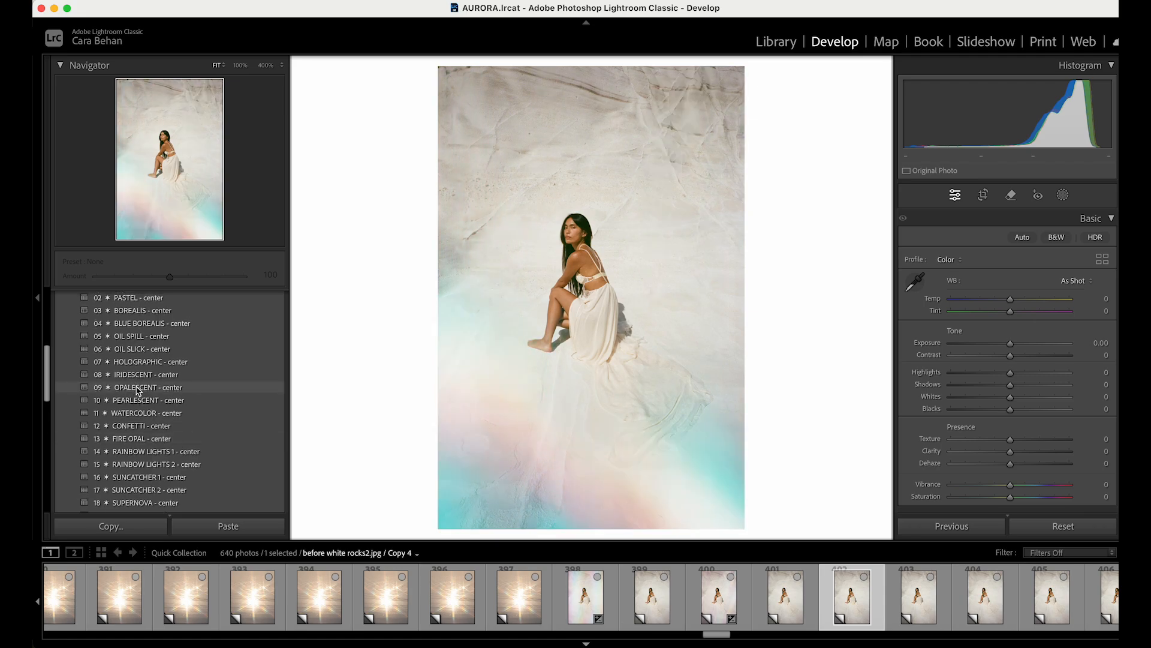
{"action": "left_click", "coordinate": [138, 390]}
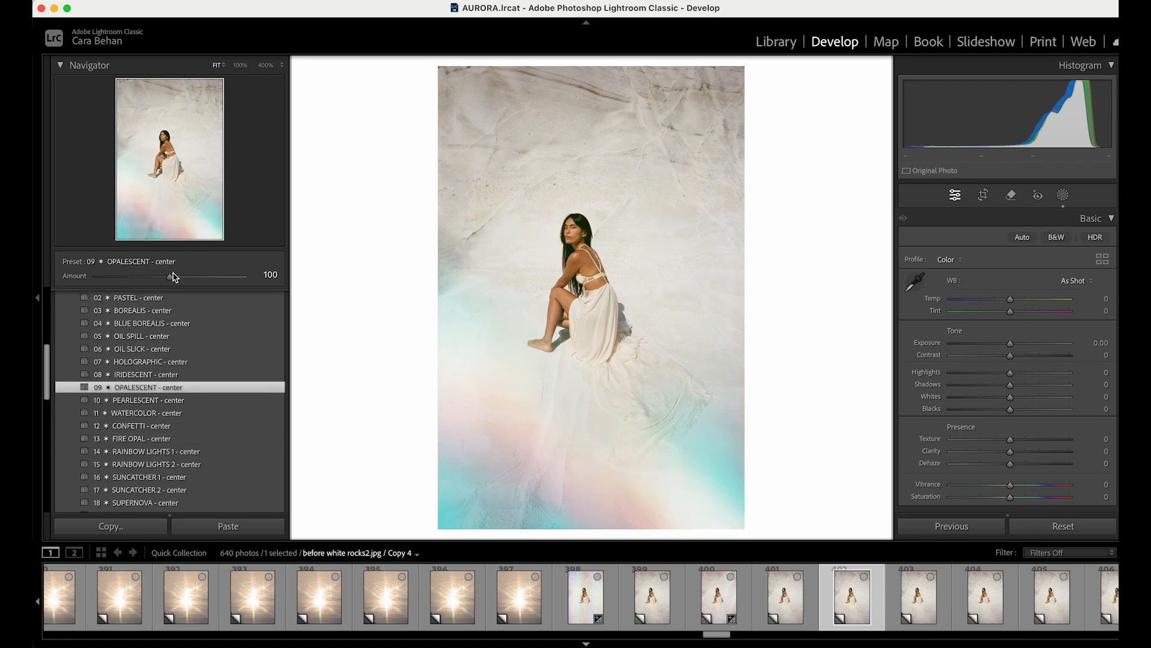
{"action": "mouse_move", "coordinate": [169, 277]}
{"action": "left_mouse_down"}
{"action": "mouse_move", "coordinate": [180, 276]}
{"action": "mouse_move", "coordinate": [149, 277]}
{"action": "left_mouse_up"}
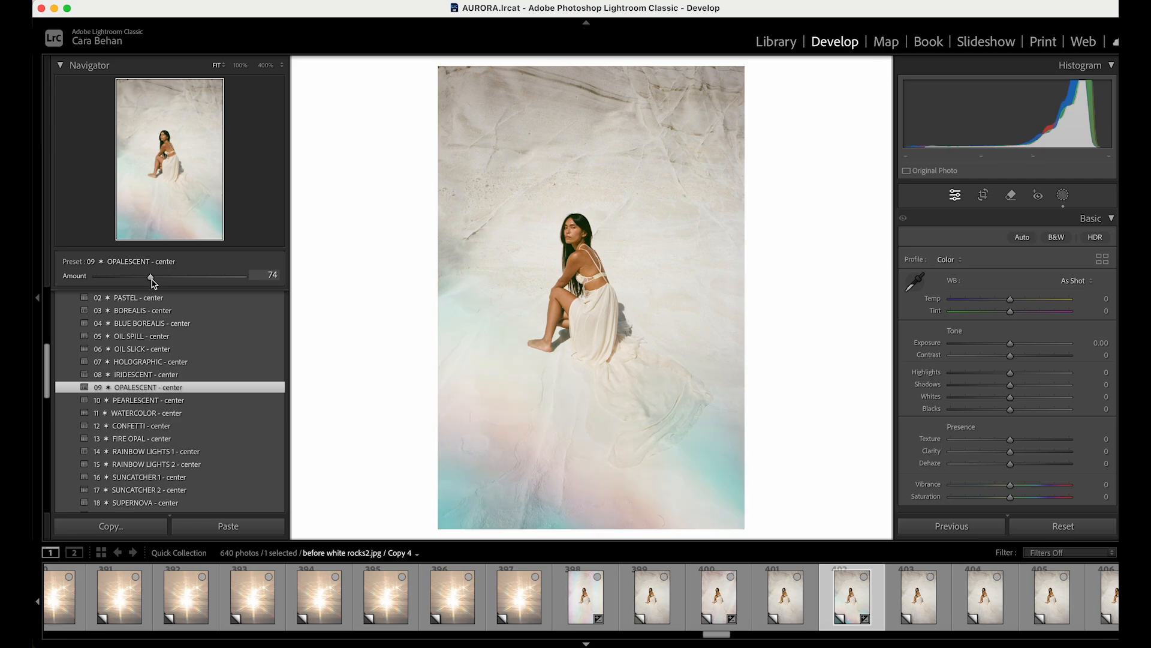
- Find Copy 9 of before center shell bag.jpg in the Library grid and open it in Develop
{"action": "left_click", "coordinate": [776, 42]}
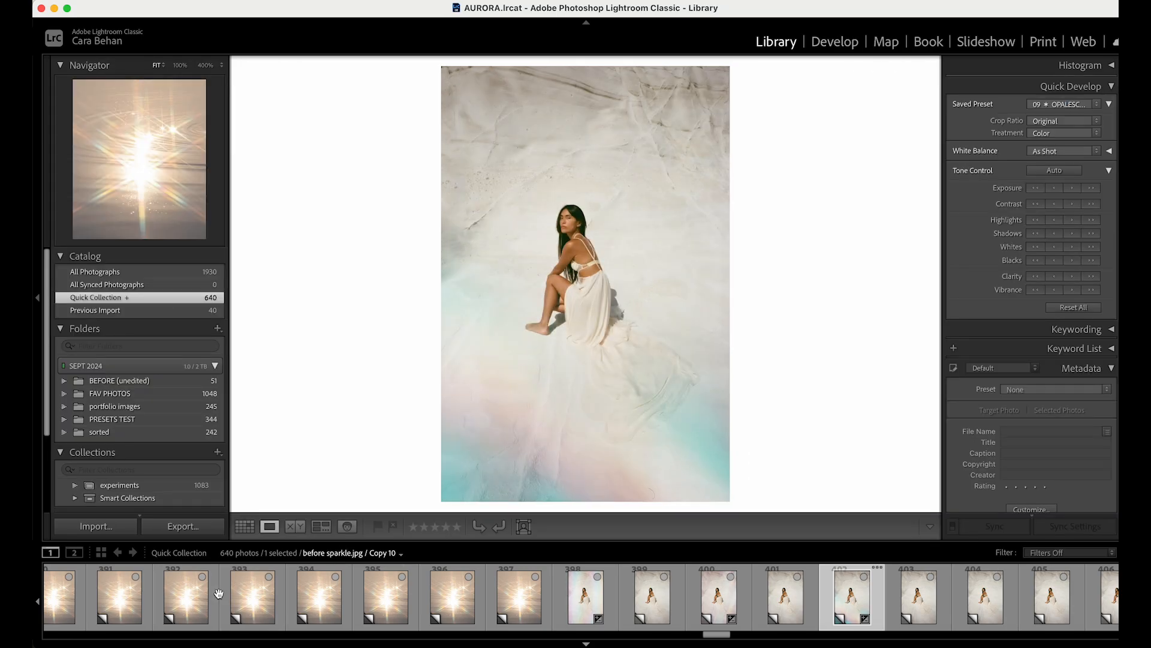
{"action": "left_click", "coordinate": [244, 526]}
{"action": "scroll", "coordinate": [495, 291], "scroll_direction": "down", "scroll_amount": 5}
{"action": "scroll", "coordinate": [497, 294], "scroll_direction": "down", "scroll_amount": 8}
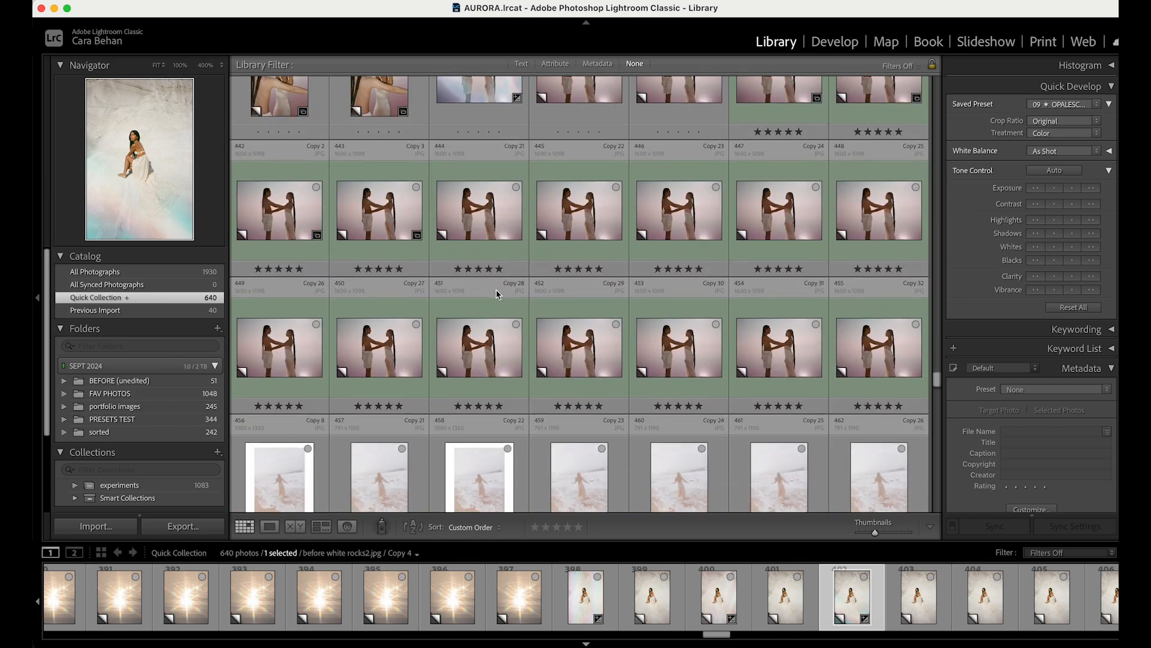
{"action": "scroll", "coordinate": [495, 289], "scroll_direction": "down", "scroll_amount": 5}
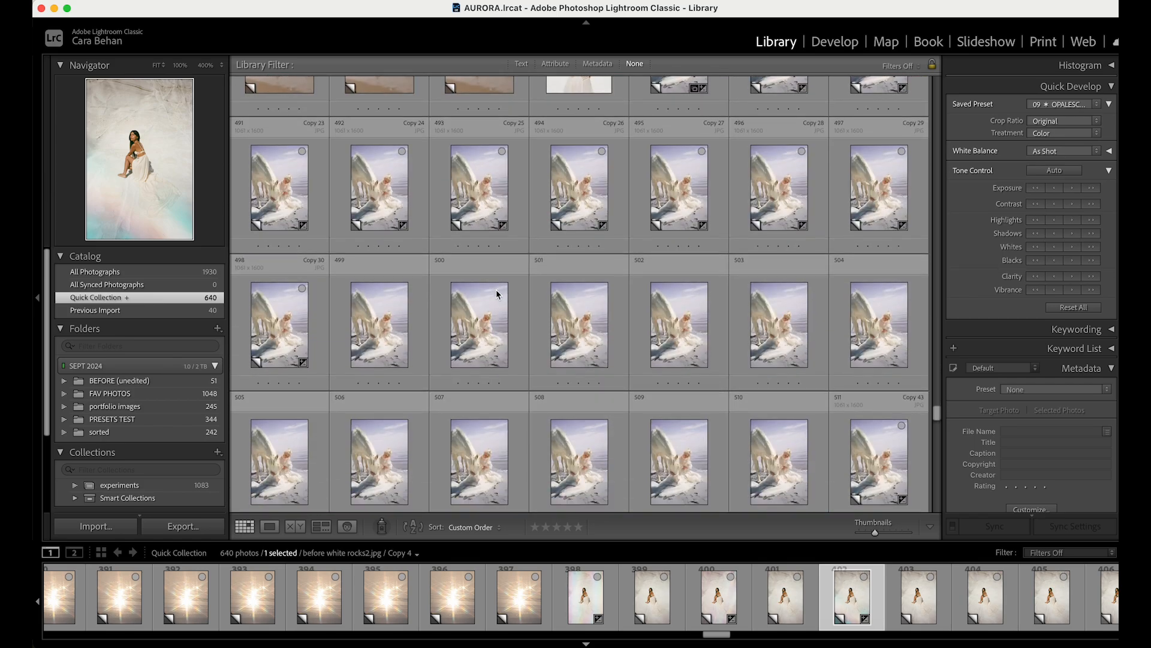
{"action": "scroll", "coordinate": [571, 162], "scroll_direction": "up", "scroll_amount": 15}
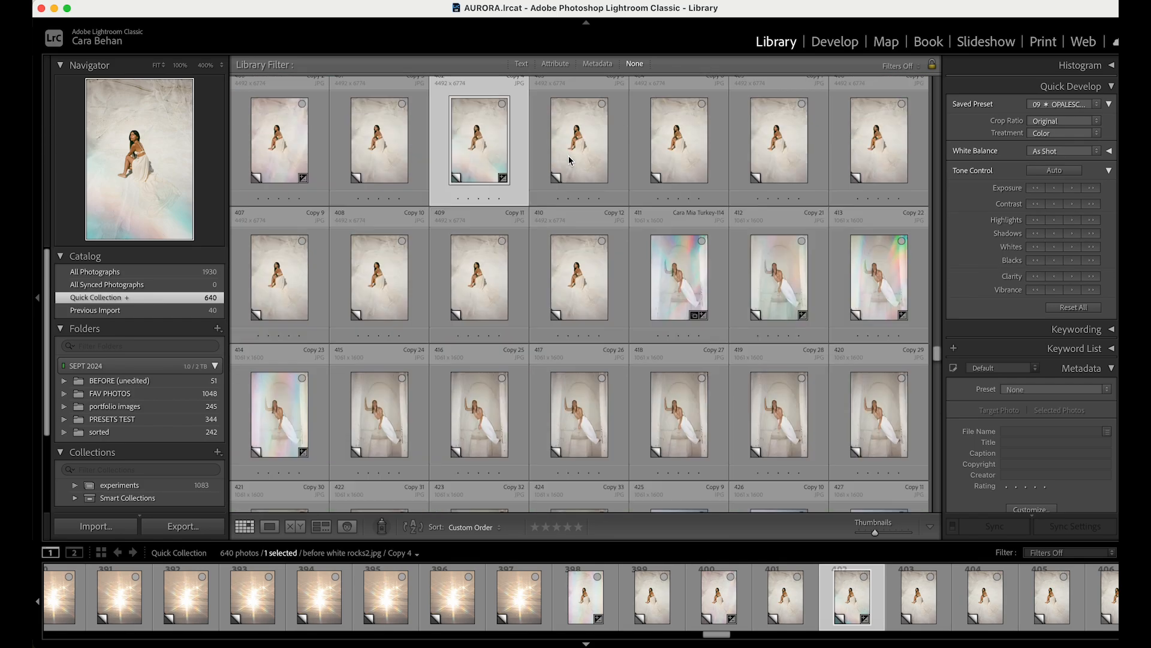
{"action": "double_click", "coordinate": [570, 161]}
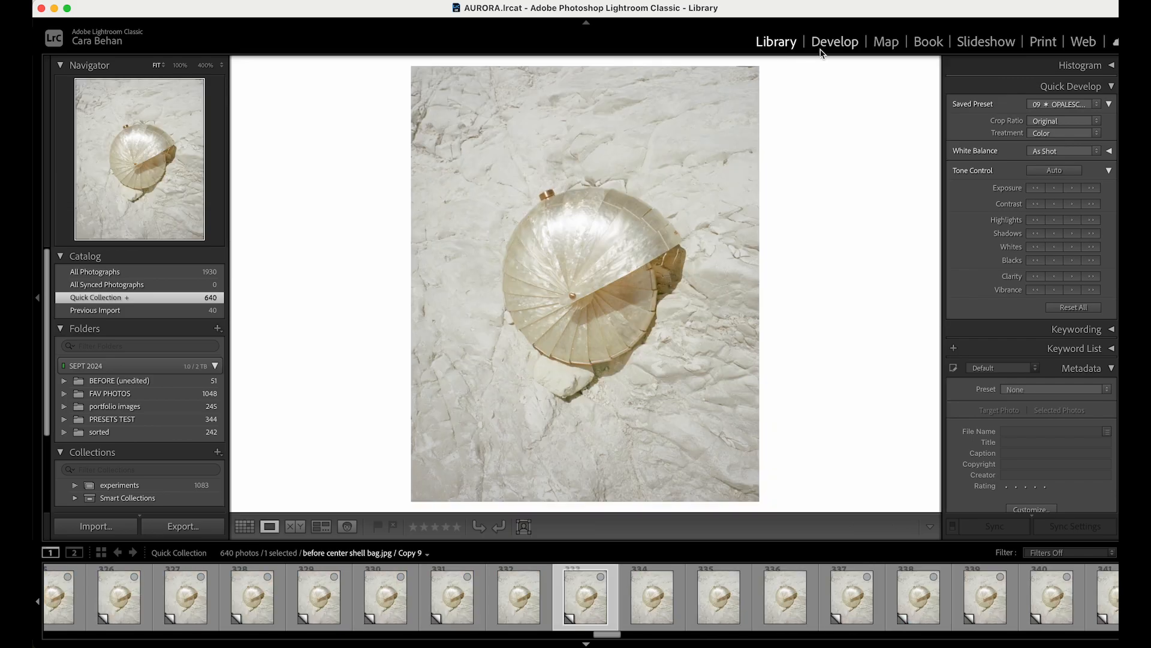
{"action": "left_click", "coordinate": [834, 42]}
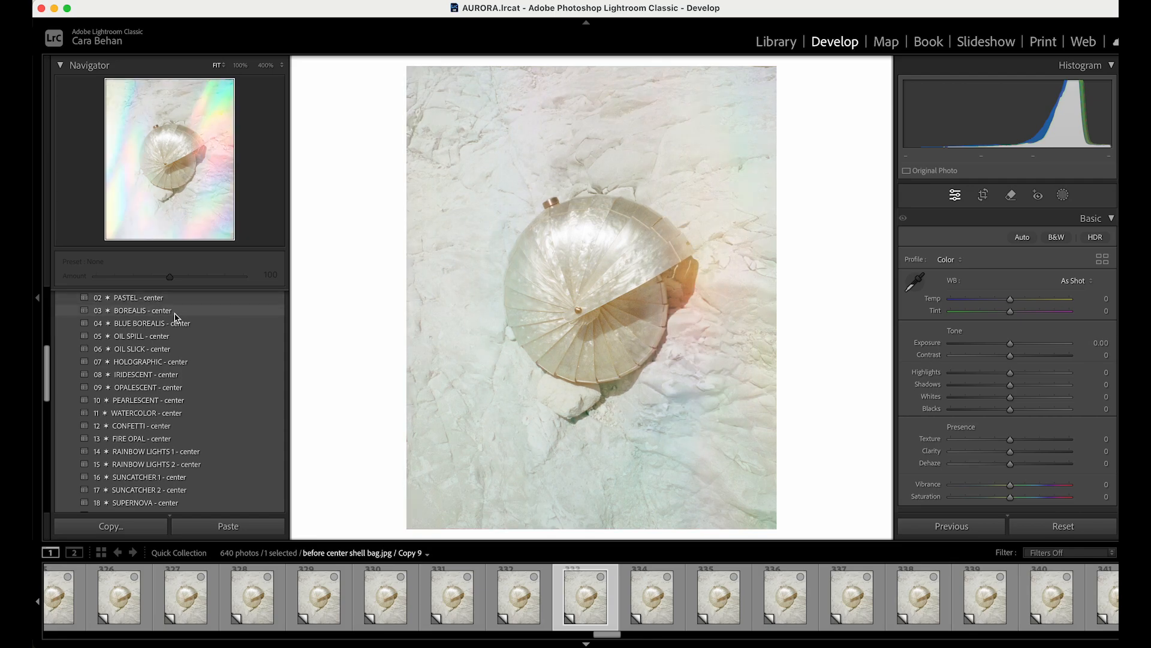
- Apply the 03 BOREALIS - center preset to the shell bag photo at amount 49 and compare it with the before view
{"action": "left_click", "coordinate": [175, 314]}
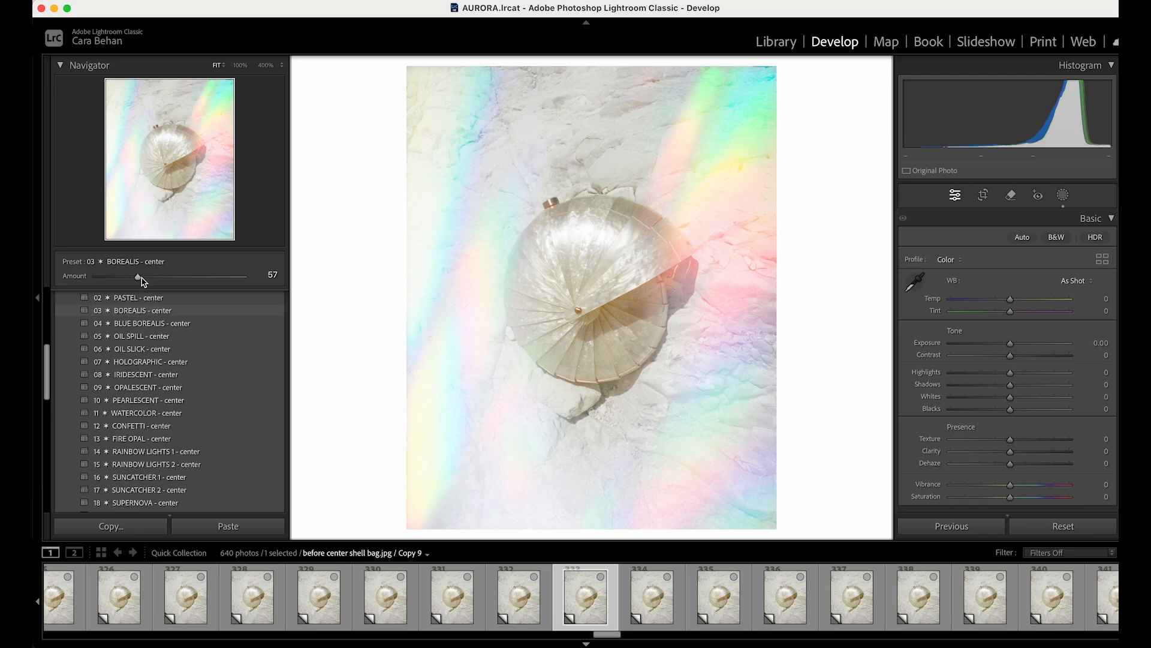
{"action": "mouse_move", "coordinate": [137, 279]}
{"action": "left_mouse_down"}
{"action": "mouse_move", "coordinate": [114, 277]}
{"action": "mouse_move", "coordinate": [129, 279]}
{"action": "left_mouse_up"}
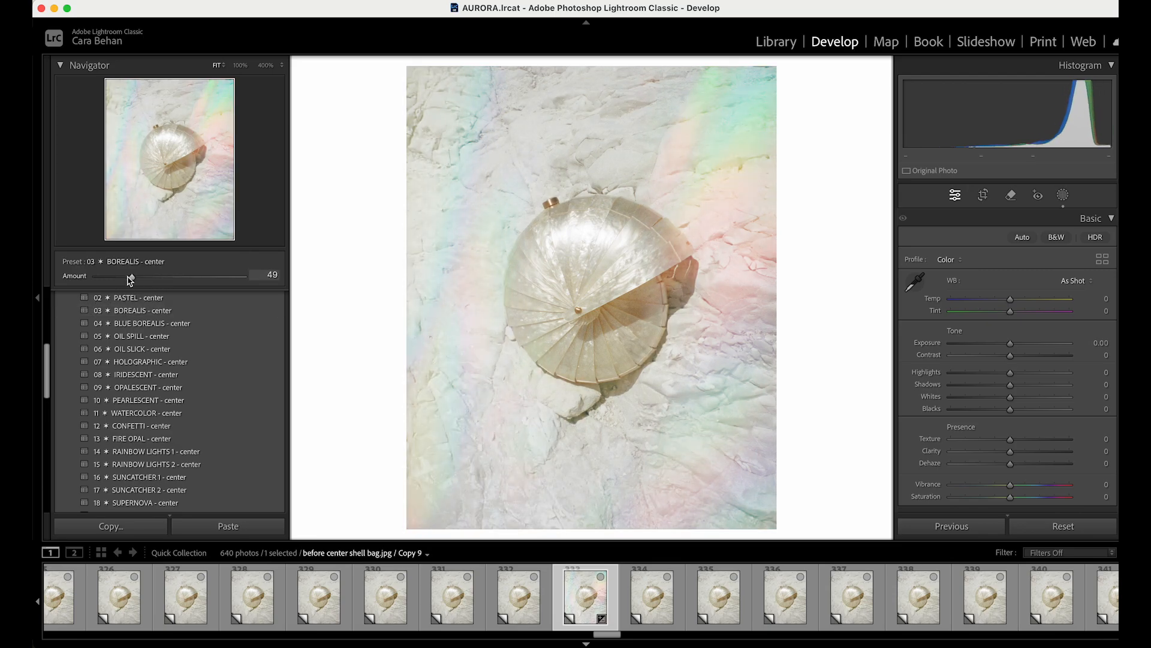
{"action": "key", "text": "backslash"}
{"action": "key", "text": "backslash"}
{"action": "key", "text": "backslash"}
{"action": "key", "text": "backslash"}
- Find Copy 11 of BEFORE 9.jpg, the couple walking on the beach, in the Library grid and open it in Develop
{"action": "left_click", "coordinate": [773, 42]}
{"action": "left_click", "coordinate": [244, 526]}
{"action": "scroll", "coordinate": [580, 299], "scroll_direction": "up", "scroll_amount": 5}
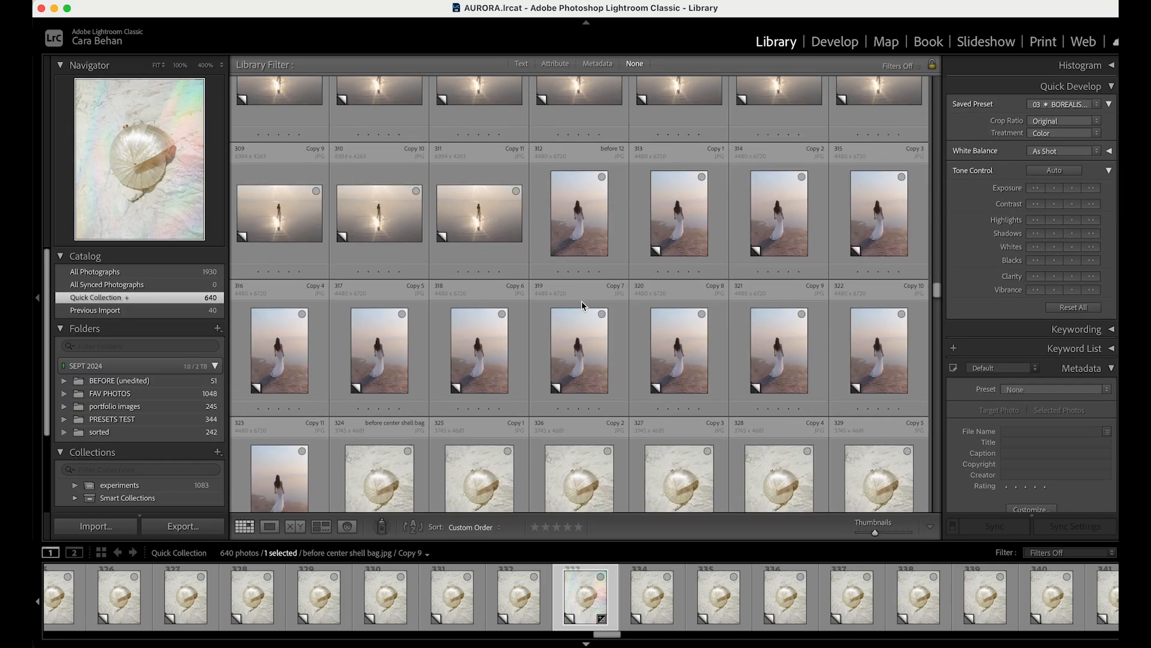
{"action": "scroll", "coordinate": [582, 306], "scroll_direction": "up", "scroll_amount": 3}
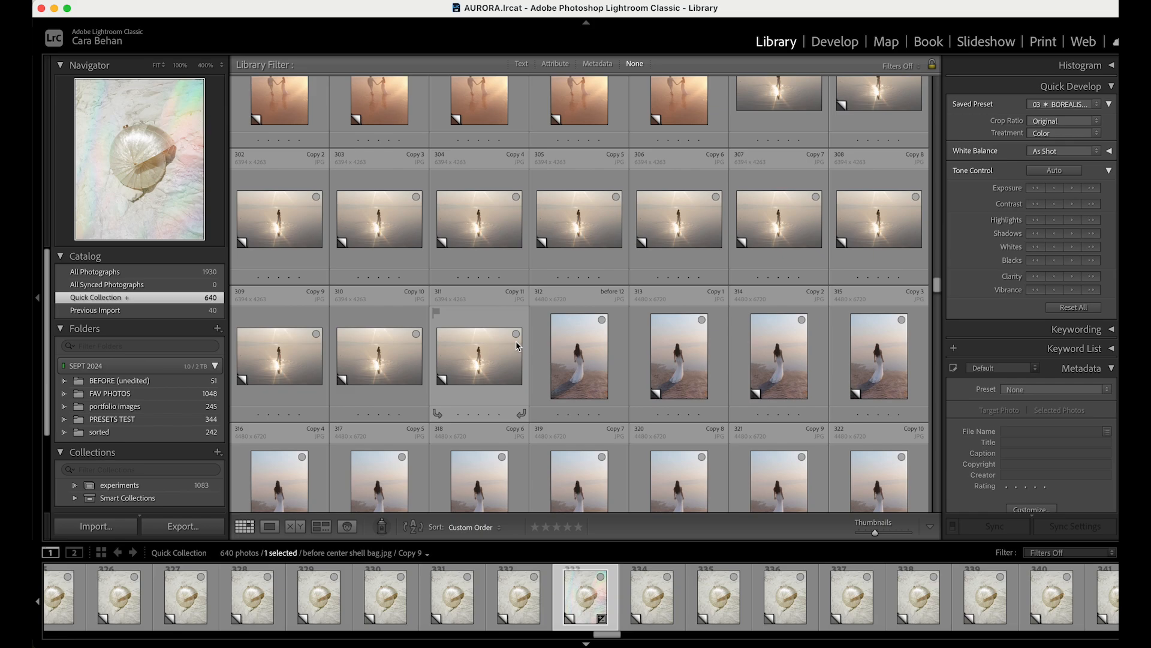
{"action": "scroll", "coordinate": [516, 341], "scroll_direction": "up", "scroll_amount": 4}
{"action": "double_click", "coordinate": [683, 252]}
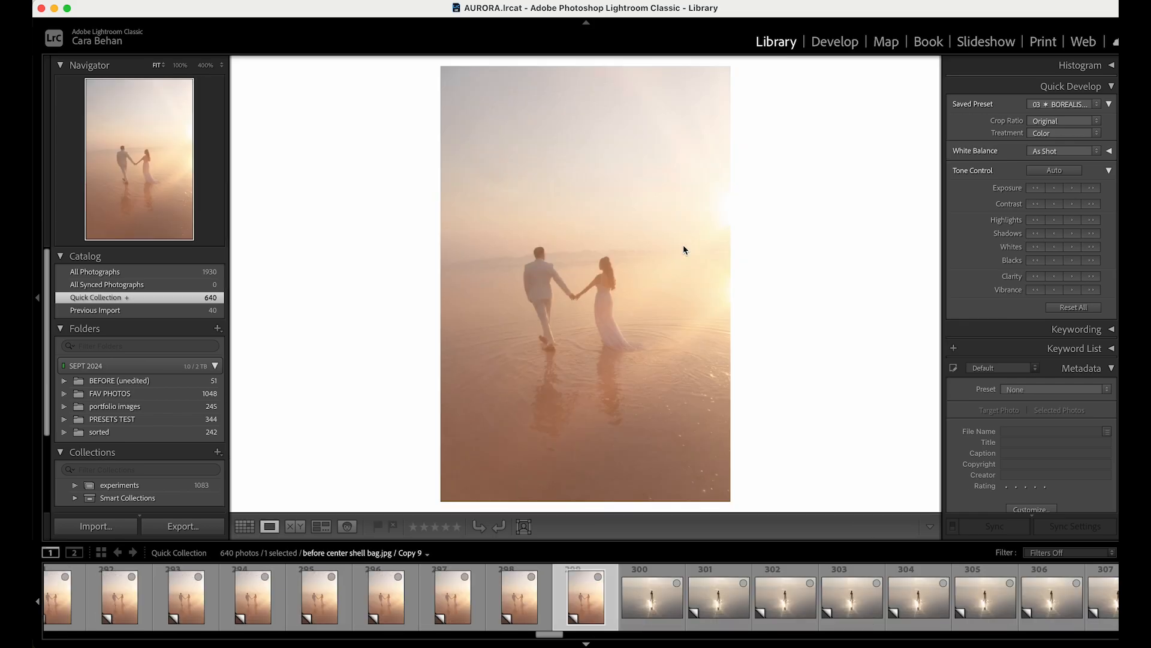
{"action": "left_click", "coordinate": [843, 43]}
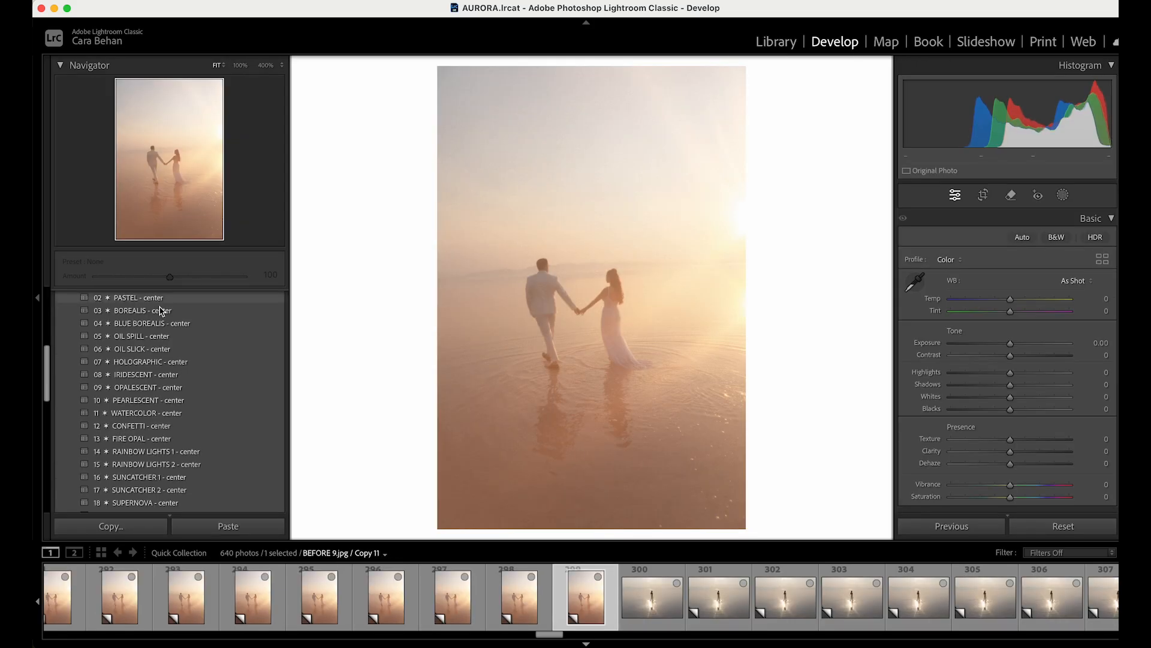
- Apply the 03 BOREALIS - center preset to the beach couple photo at amount 53 and compare it repeatedly with the before view
{"action": "scroll", "coordinate": [161, 311], "scroll_direction": "up", "scroll_amount": 3}
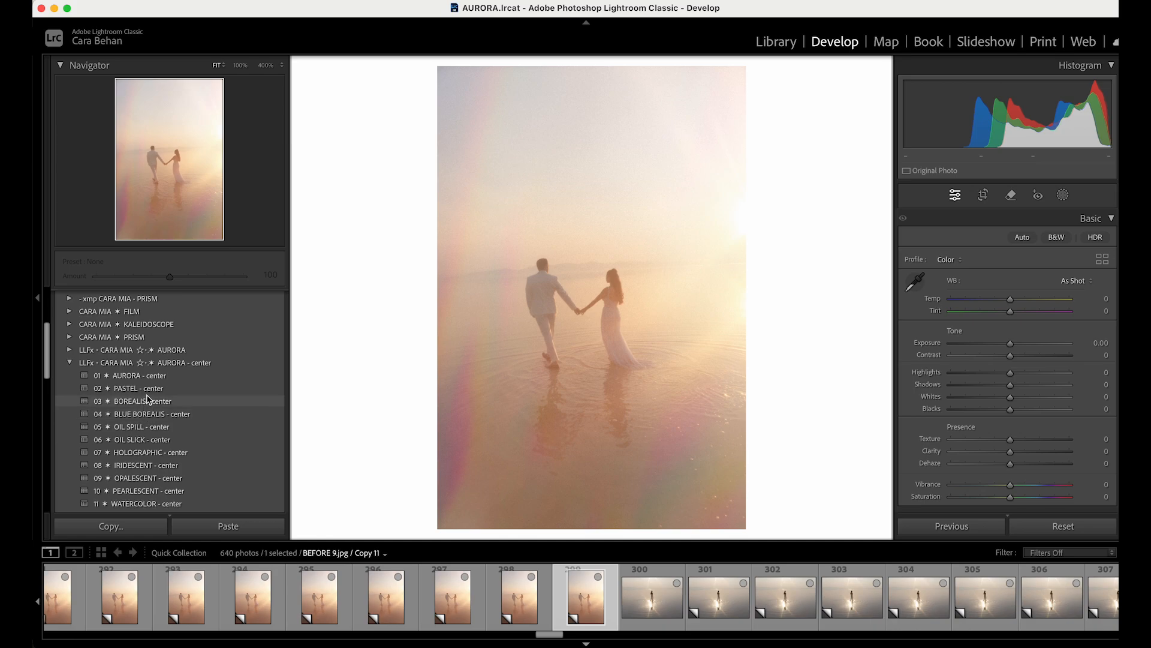
{"action": "left_click", "coordinate": [148, 399]}
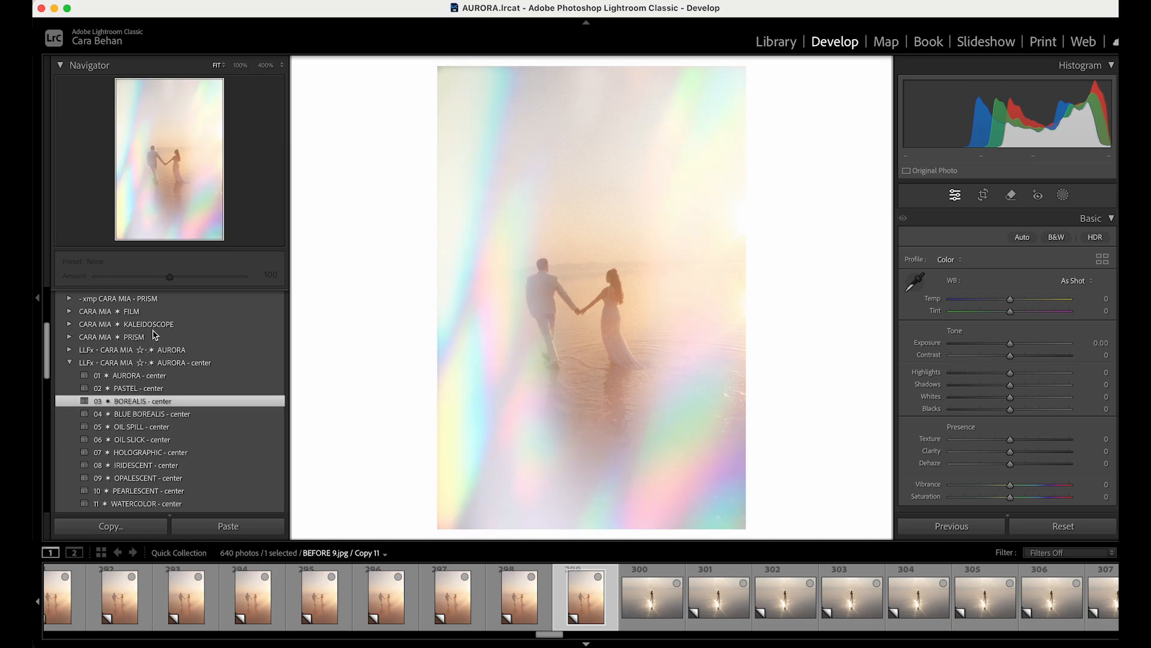
{"action": "left_click_drag", "start_coordinate": [171, 279], "coordinate": [137, 276]}
{"action": "key", "text": "backslash"}
{"action": "key", "text": "backslash"}
{"action": "key", "text": "backslash"}
{"action": "key", "text": "backslash"}
{"action": "key", "text": "backslash"}
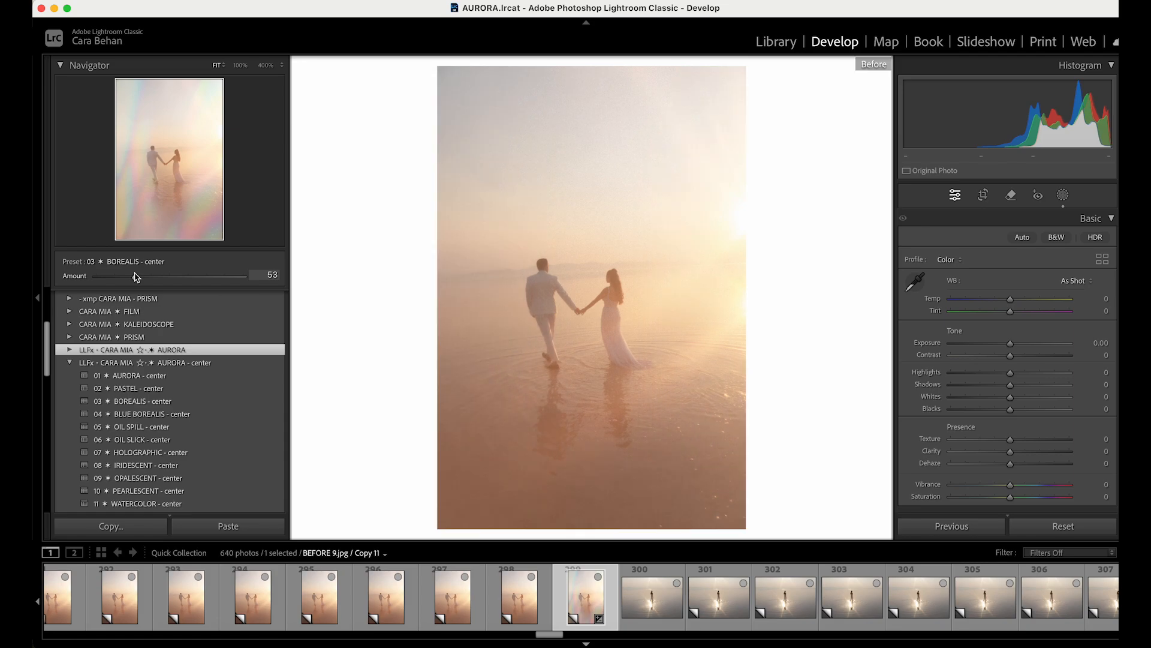
{"action": "key", "text": "backslash"}
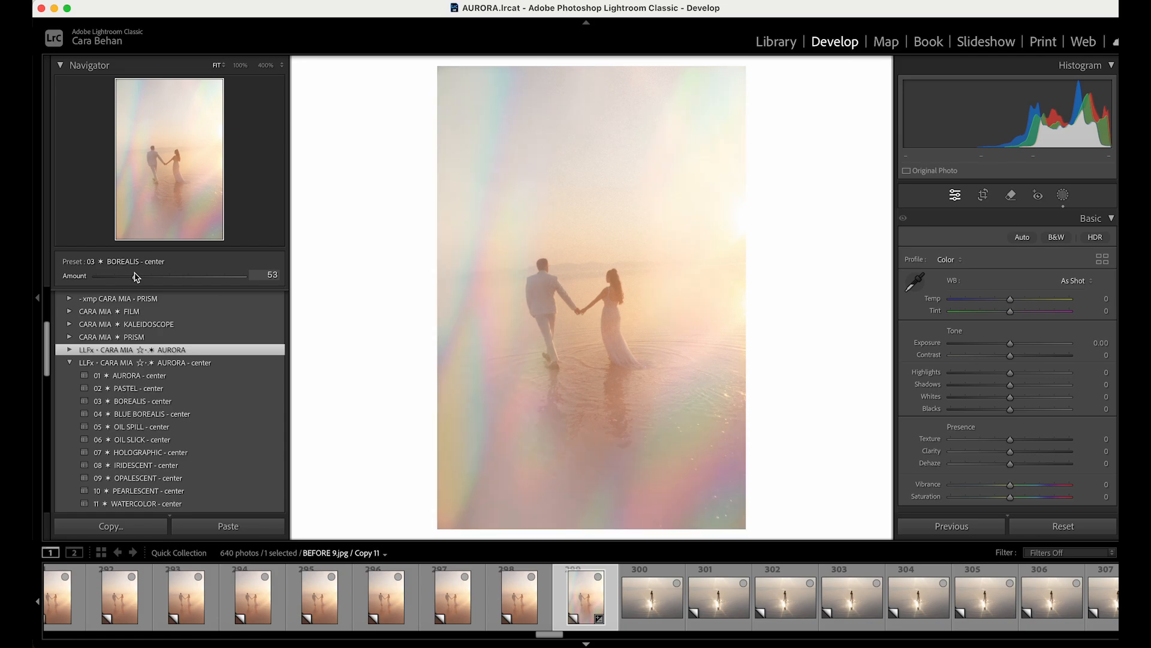
{"action": "key", "text": "backslash"}
{"action": "key", "text": "backslash"}
{"action": "key", "text": "backslash"}
{"action": "key", "text": "backslash"}
{"action": "key", "text": "backslash"}
{"action": "key", "text": "backslash"}
- Find Copy 43 of the white horse portrait, Odylne Unicorn-4_websize.jpg, in the Library grid and open it in Develop
{"action": "left_click", "coordinate": [786, 45]}
{"action": "left_click", "coordinate": [244, 526]}
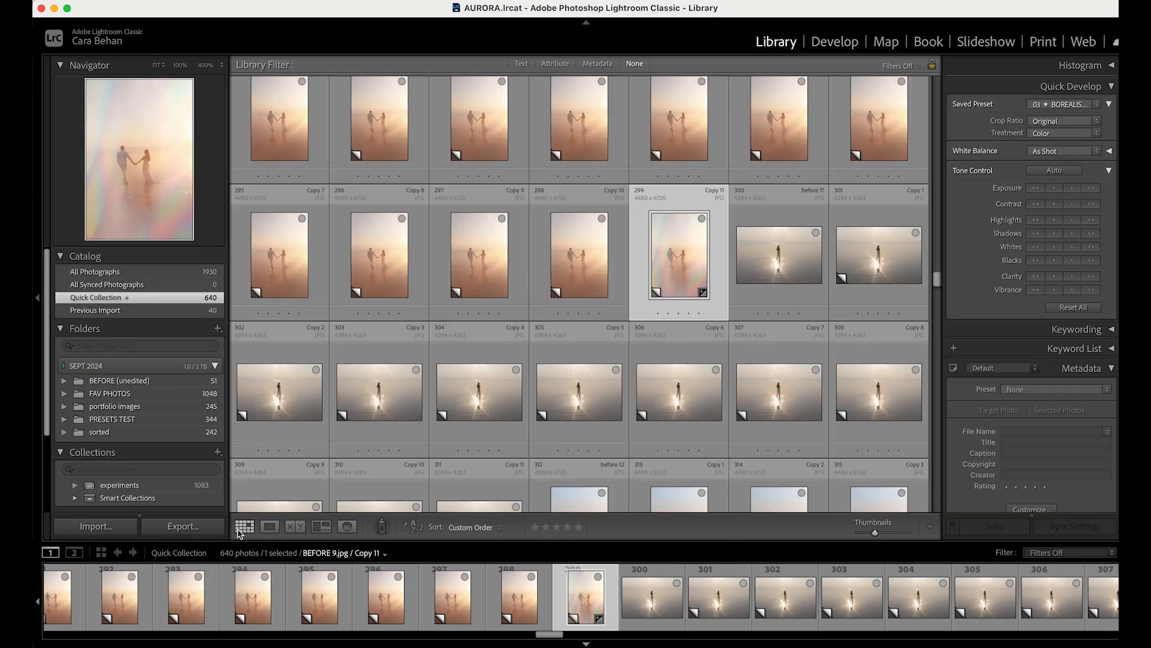
{"action": "scroll", "coordinate": [658, 135], "scroll_direction": "up", "scroll_amount": 10}
{"action": "scroll", "coordinate": [658, 135], "scroll_direction": "up", "scroll_amount": 15}
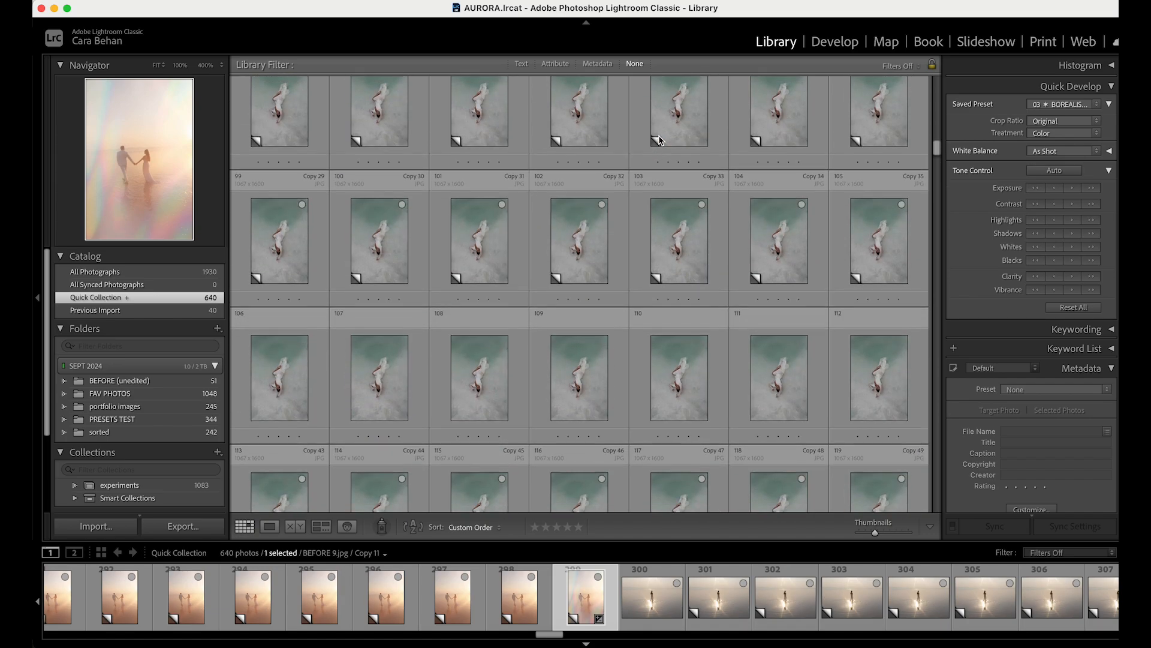
{"action": "scroll", "coordinate": [658, 135], "scroll_direction": "up", "scroll_amount": 4}
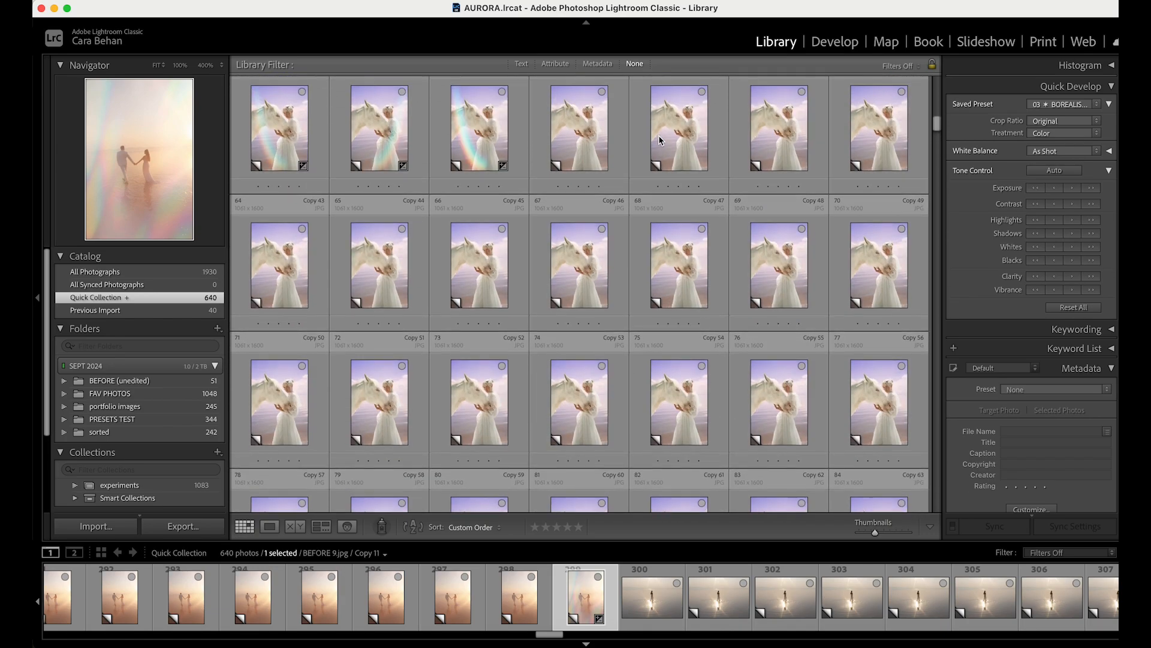
{"action": "scroll", "coordinate": [658, 139], "scroll_direction": "down", "scroll_amount": 5}
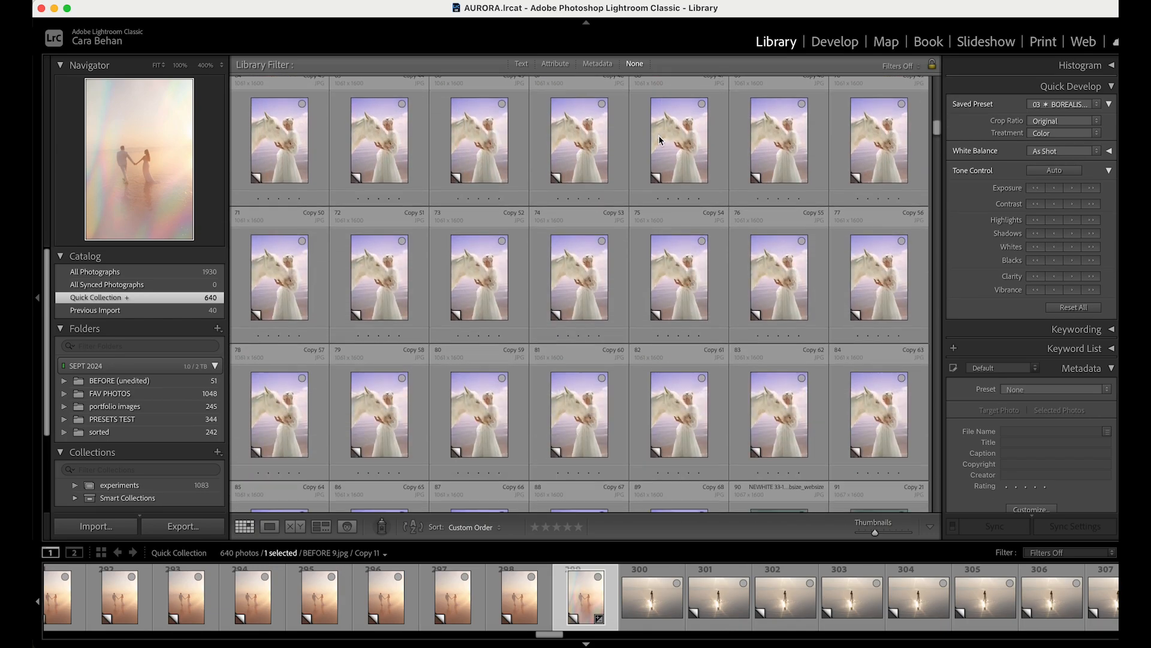
{"action": "scroll", "coordinate": [658, 139], "scroll_direction": "down", "scroll_amount": 1}
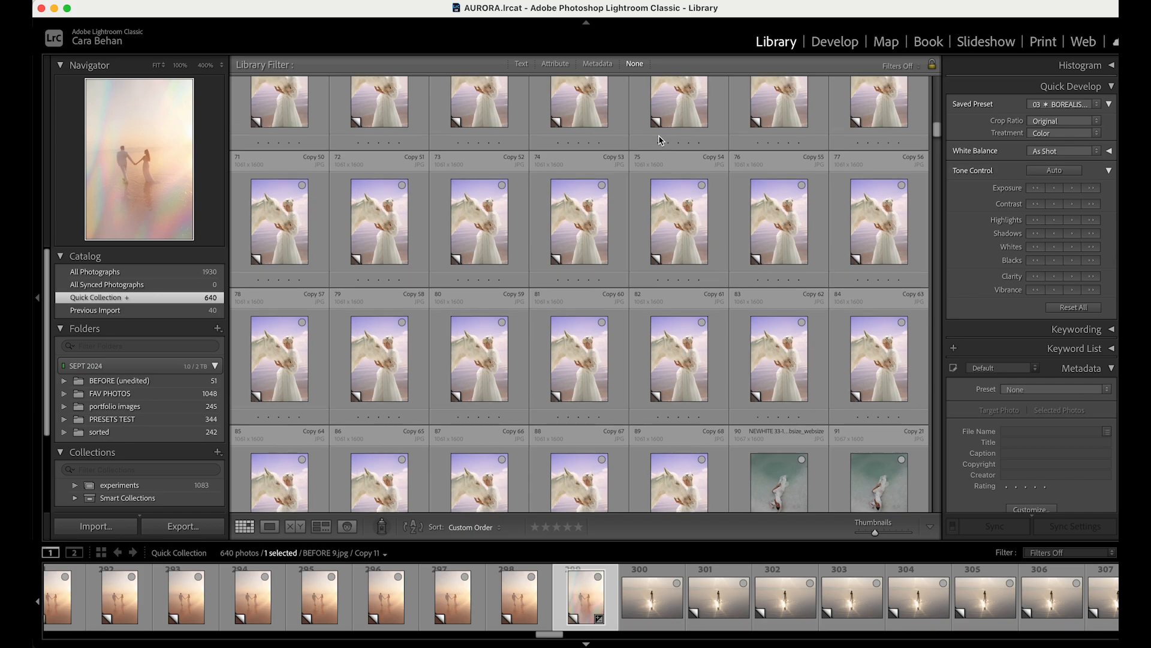
{"action": "scroll", "coordinate": [659, 135], "scroll_direction": "up", "scroll_amount": 15}
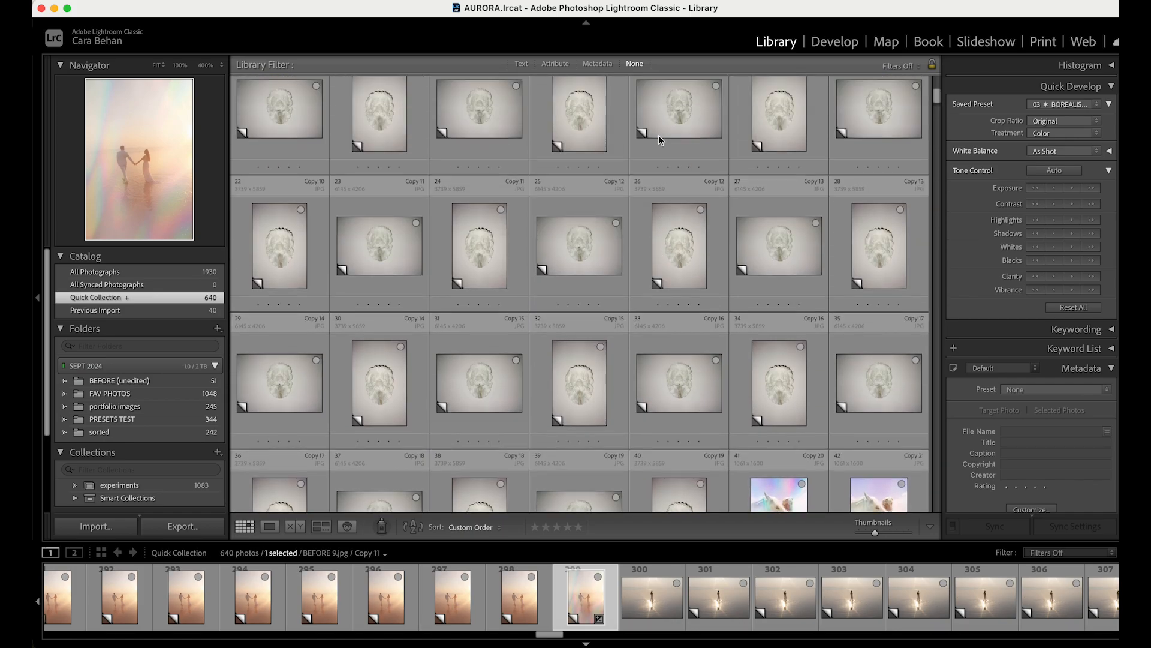
{"action": "scroll", "coordinate": [658, 139], "scroll_direction": "up", "scroll_amount": 5}
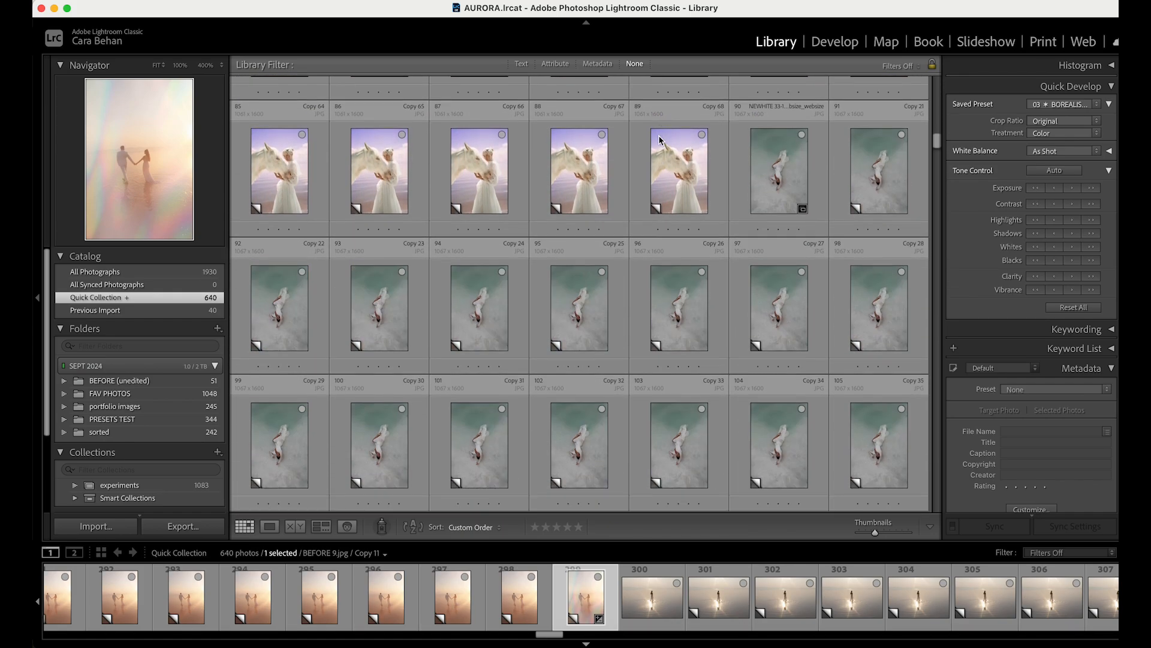
{"action": "scroll", "coordinate": [419, 360], "scroll_direction": "down", "scroll_amount": 1}
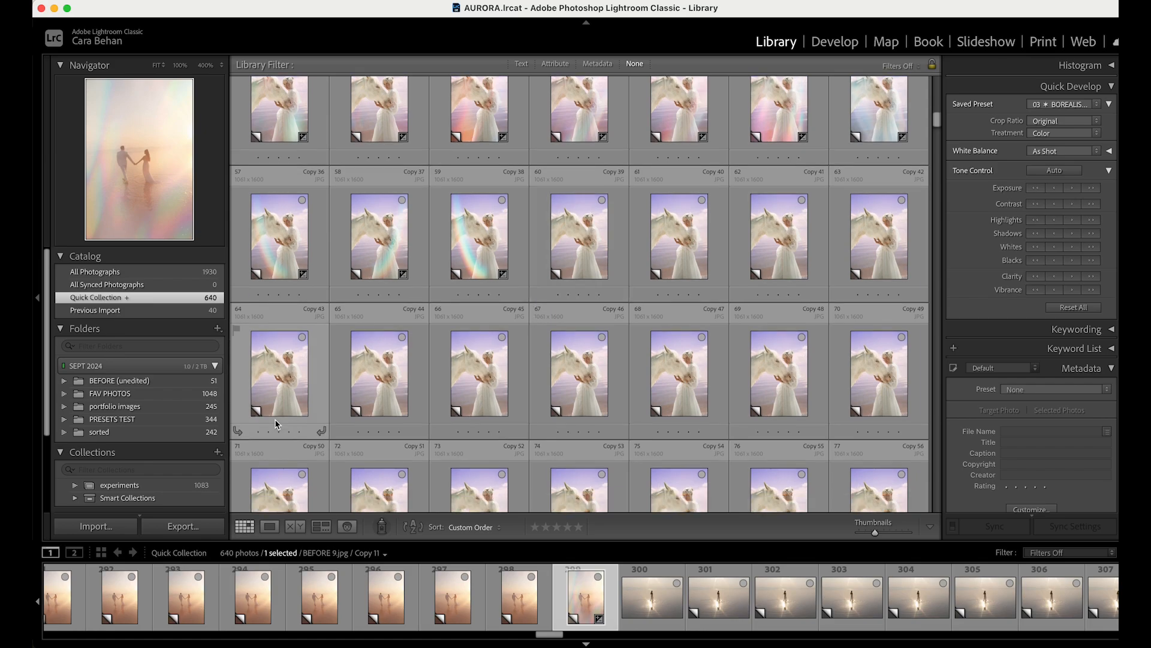
{"action": "double_click", "coordinate": [275, 380]}
{"action": "left_click", "coordinate": [844, 40]}
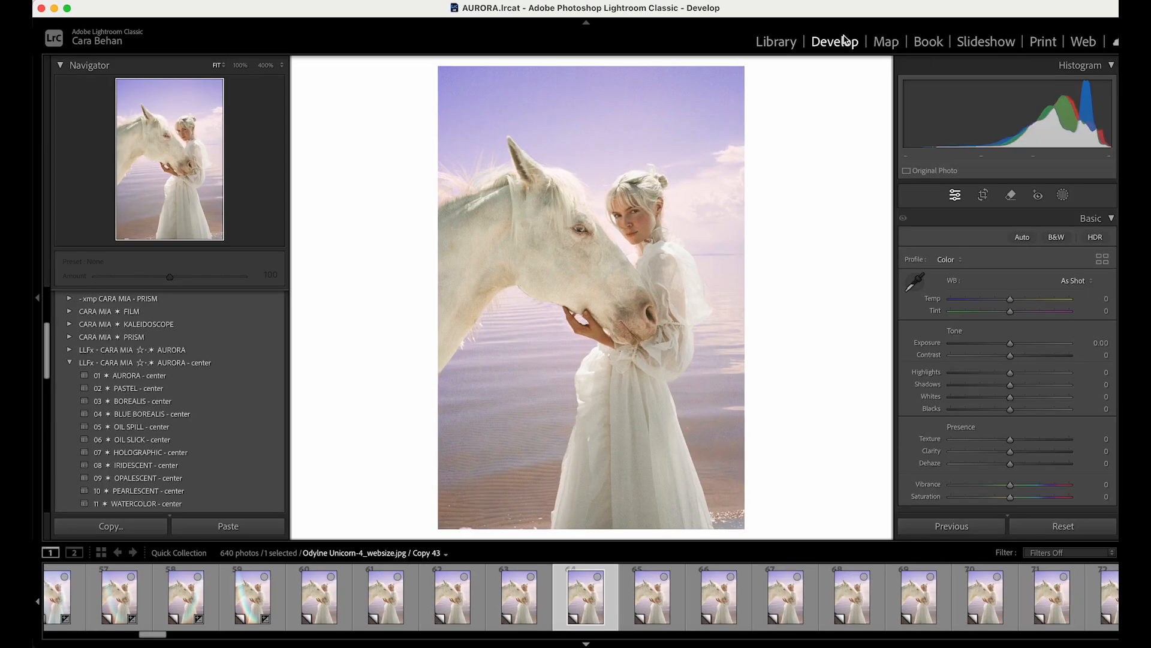
- Apply the 01 AURORA - center preset to Copy 43 at amount 65 and the 02 PASTEL - center preset to Copy 44
{"action": "left_click", "coordinate": [176, 376]}
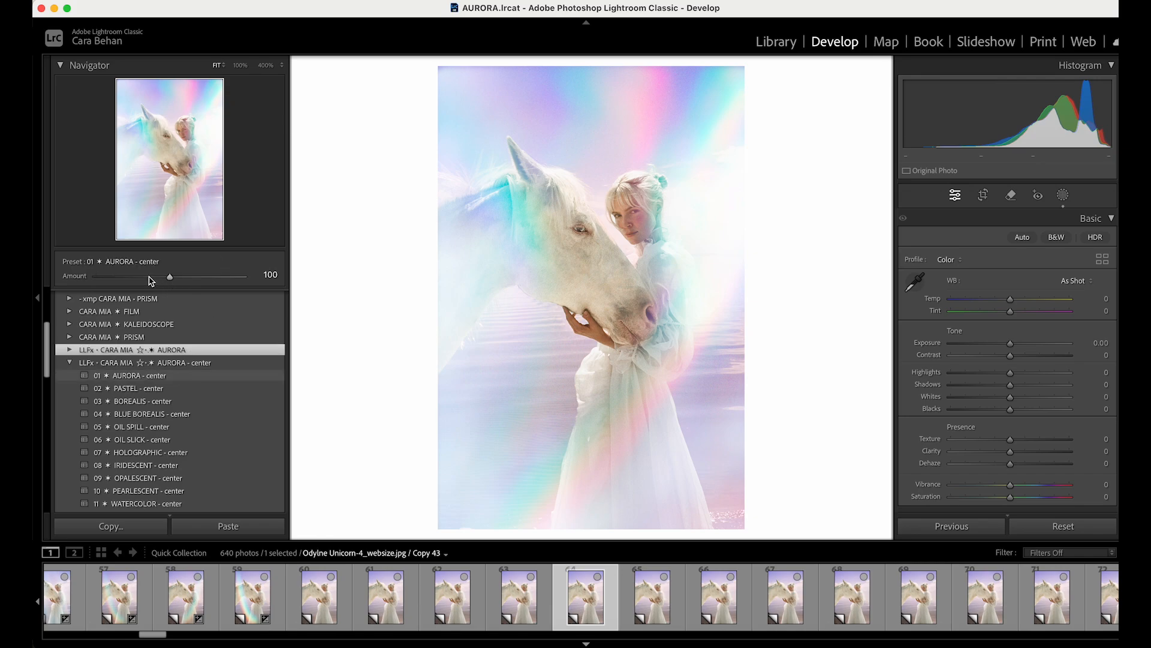
{"action": "left_click_drag", "start_coordinate": [151, 280], "coordinate": [146, 282]}
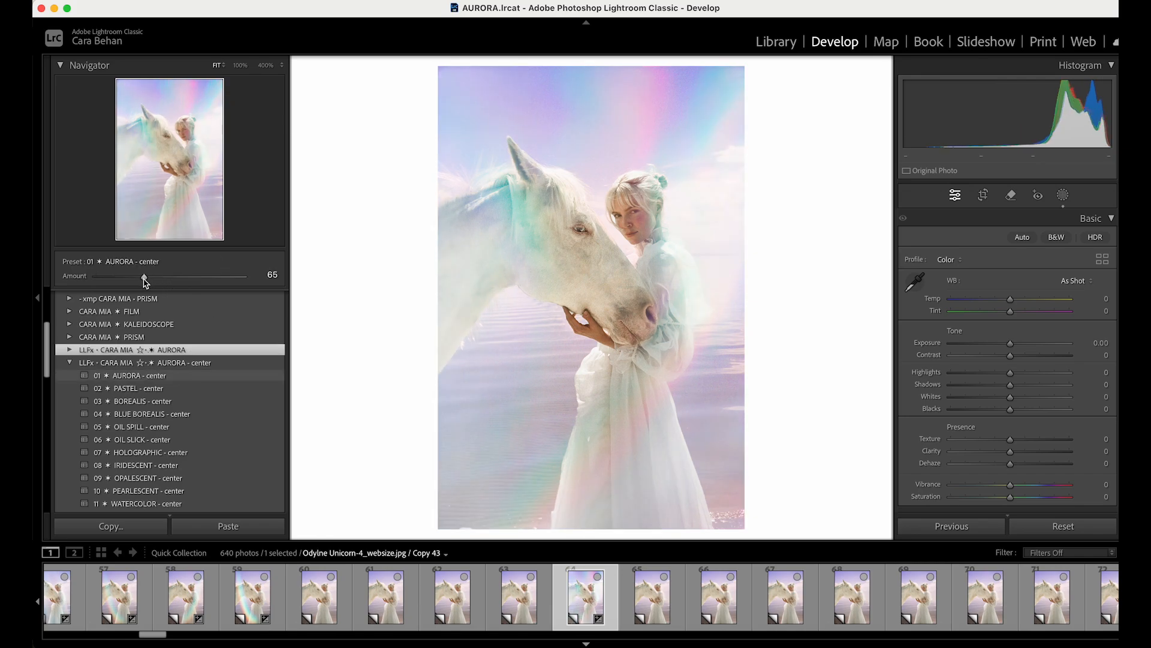
{"action": "key", "text": "Right"}
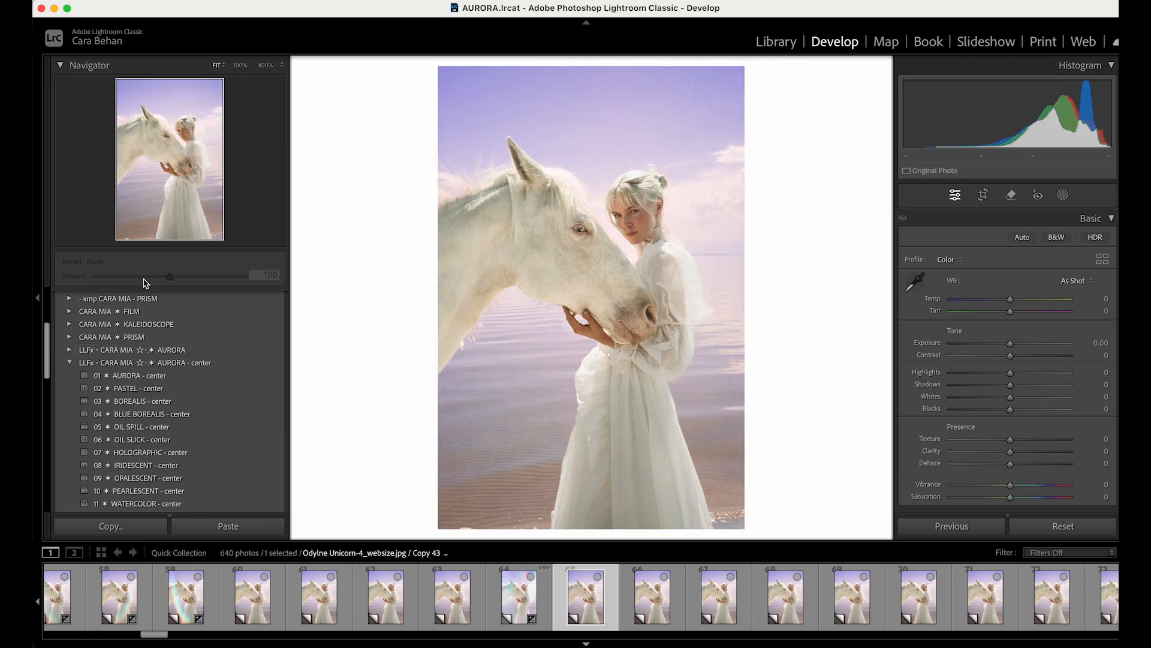
{"action": "left_click", "coordinate": [138, 388]}
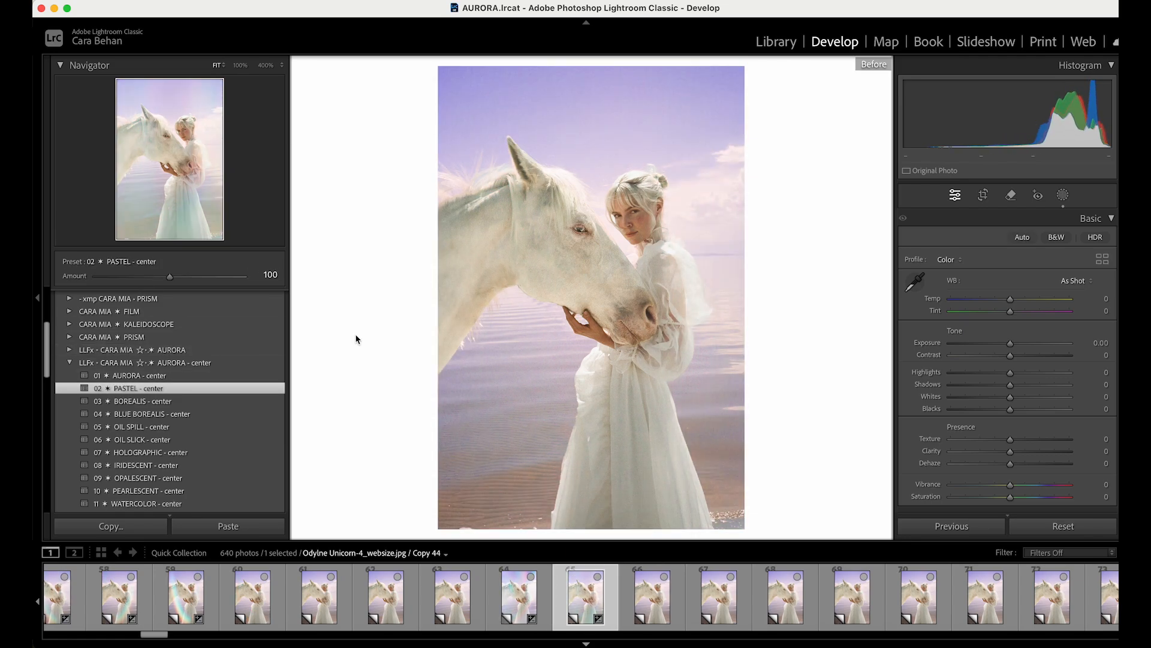
- Move to Copy 45 of the white horse portrait and apply the 03 BOREALIS - center preset at amount 65
{"action": "key", "text": "Right"}
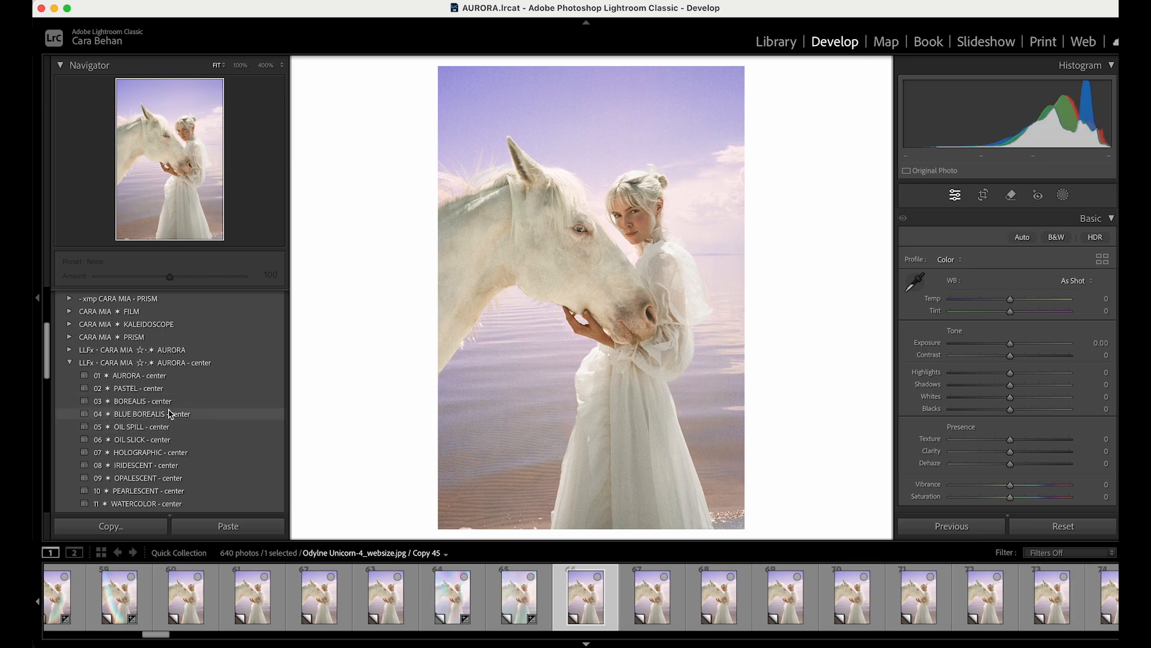
{"action": "left_click", "coordinate": [146, 406]}
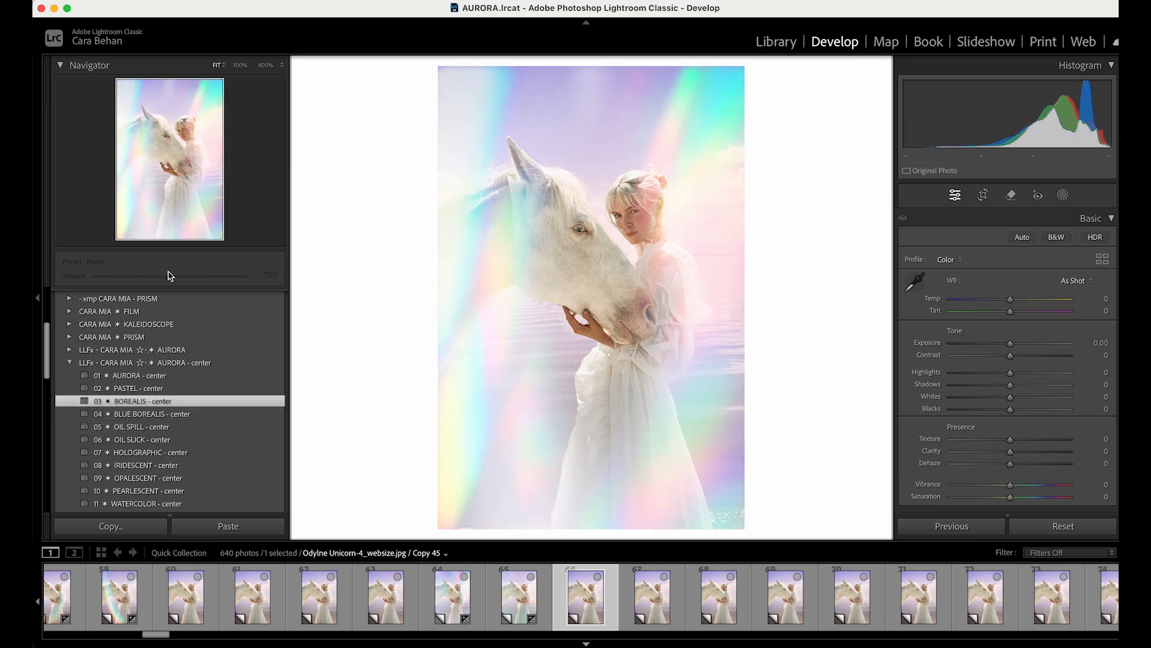
{"action": "left_click_drag", "start_coordinate": [172, 280], "coordinate": [145, 287]}
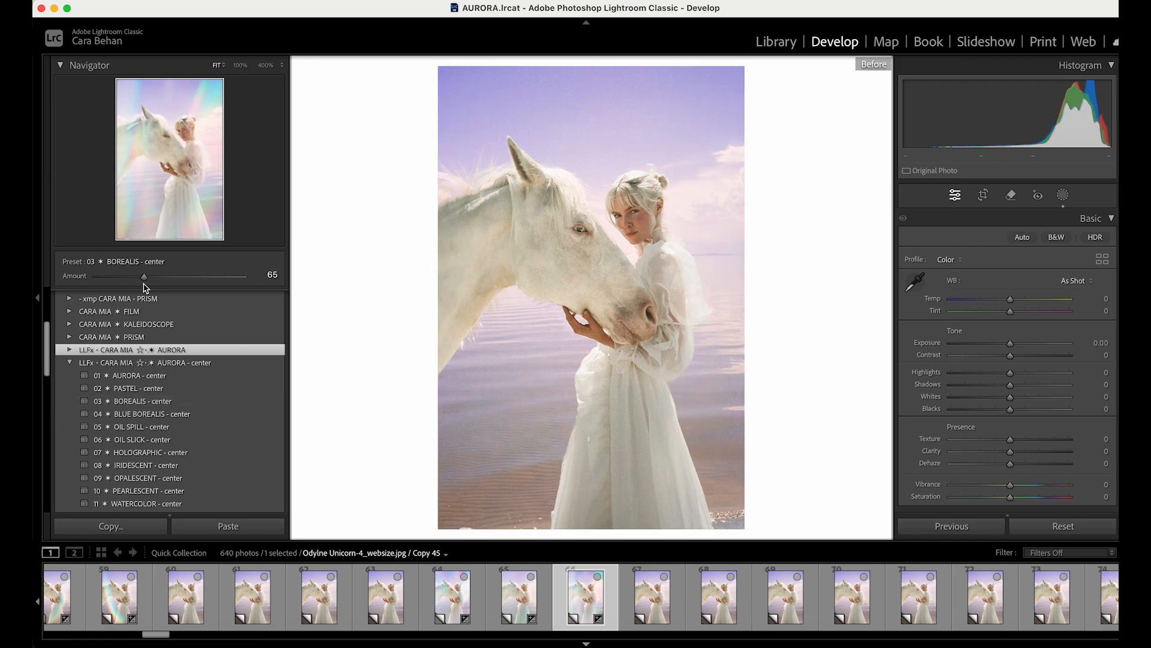
- Apply the 05 OIL SPILL - center preset to Copy 46 and the 06 OIL SLICK - center preset to Copy 47
{"action": "key", "text": "Right"}
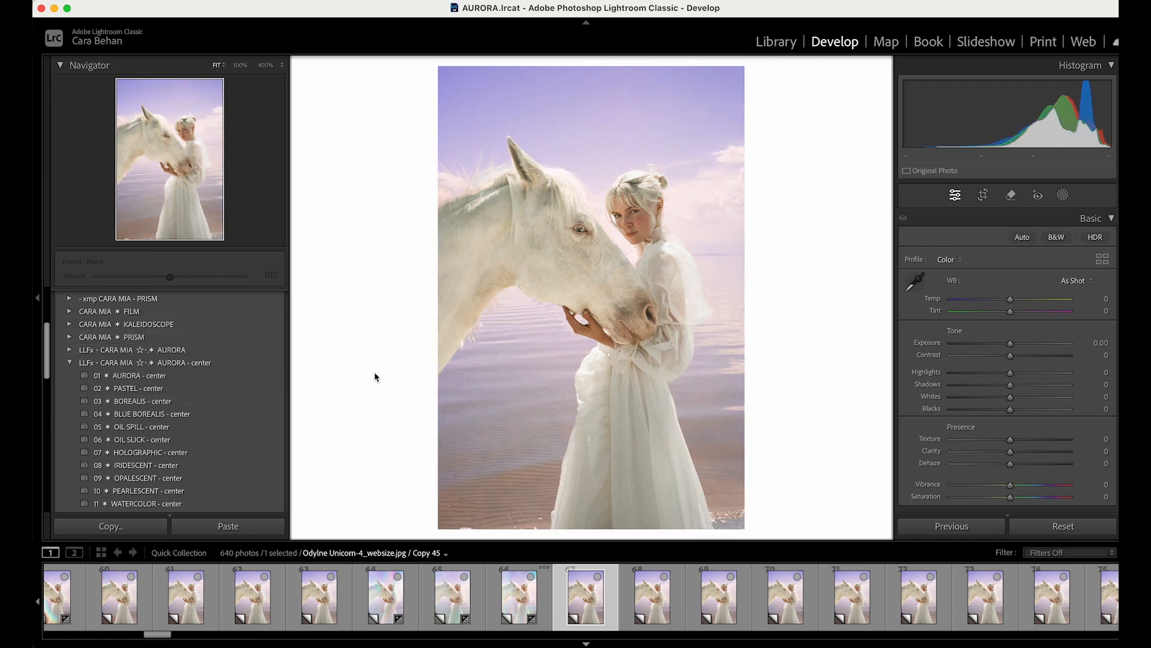
{"action": "left_click", "coordinate": [166, 428]}
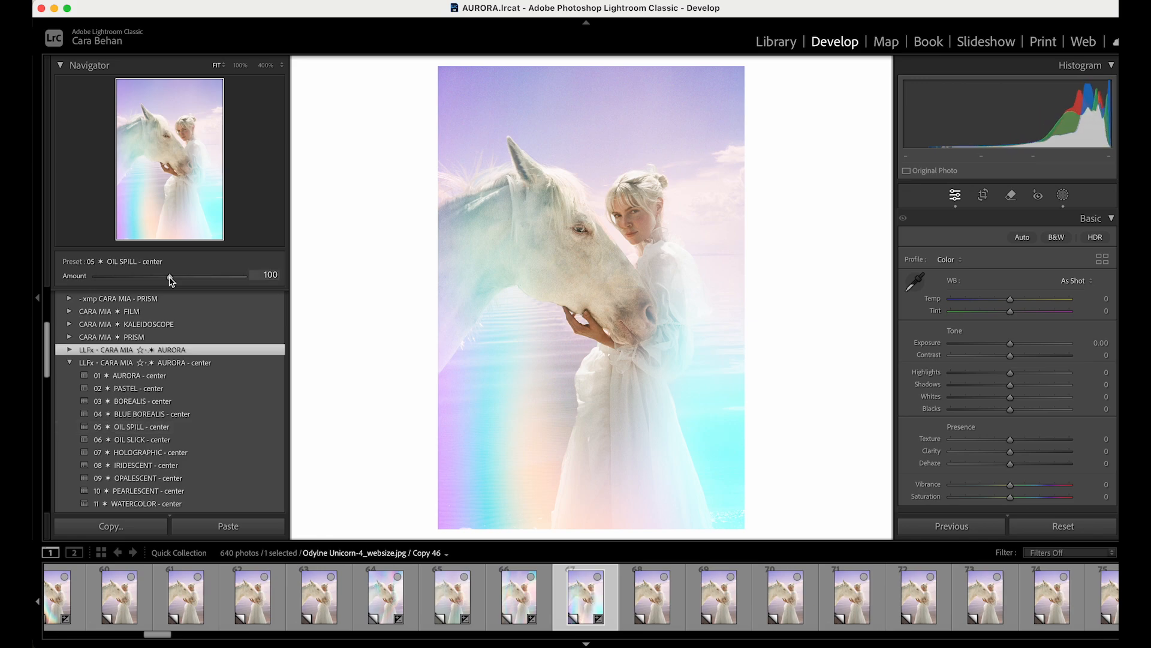
{"action": "key", "text": "Right"}
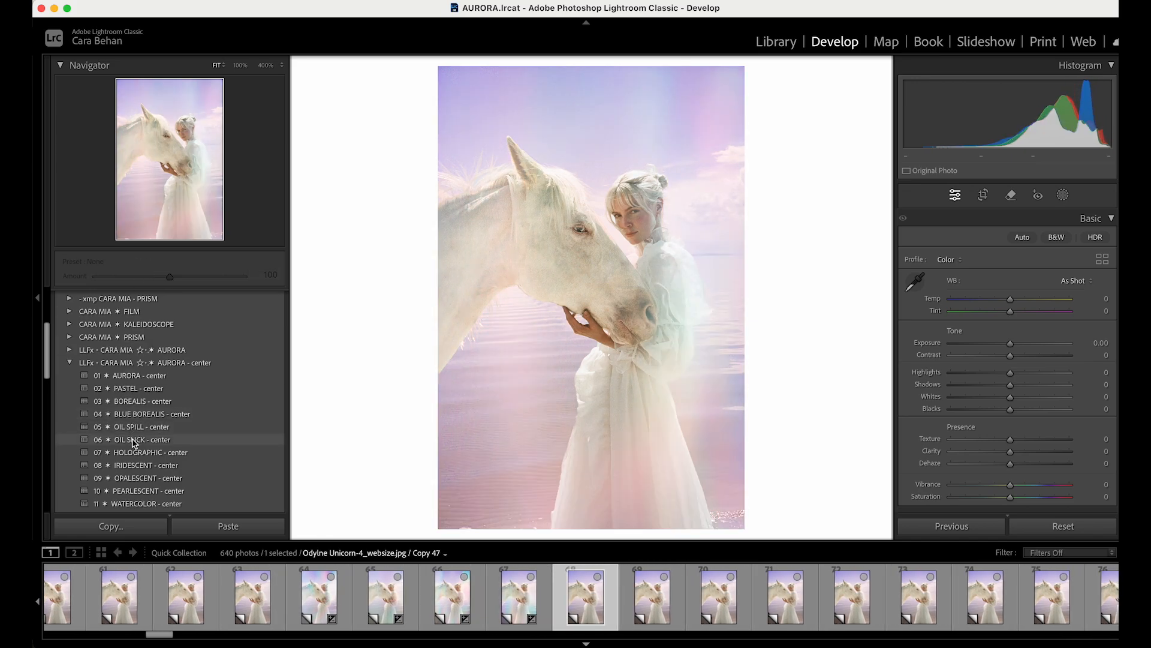
{"action": "left_click", "coordinate": [133, 442]}
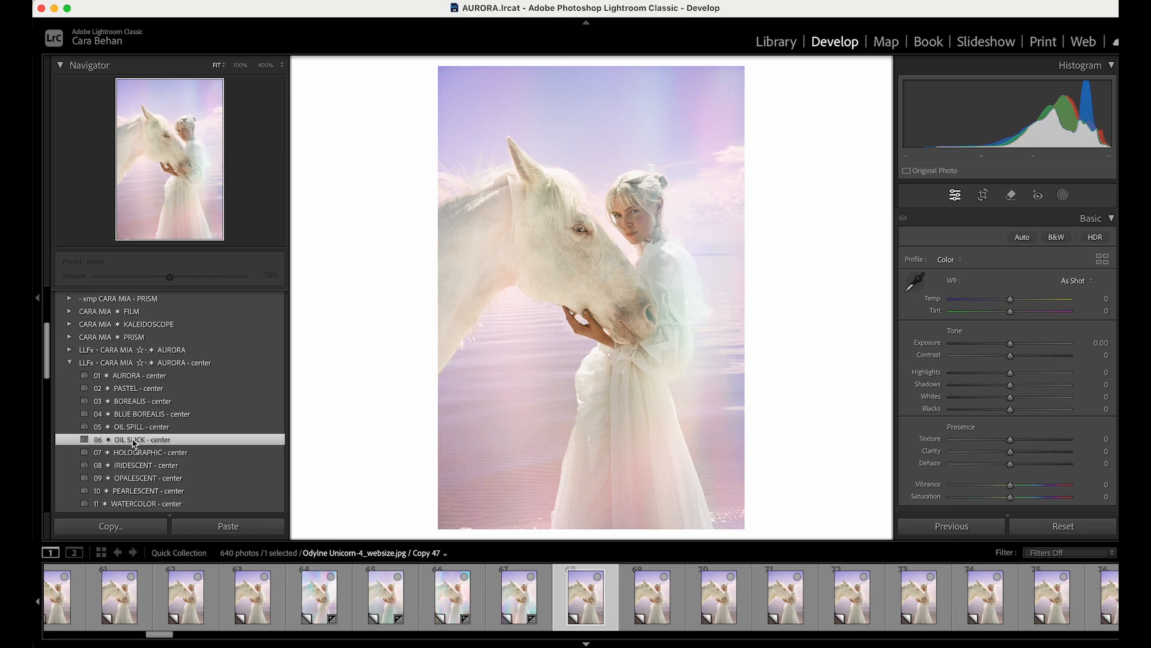
- Move to Copy 48 of the horse portrait and apply the 07 HOLOGRAPHIC - center preset at amount 84
{"action": "key", "text": "Right"}
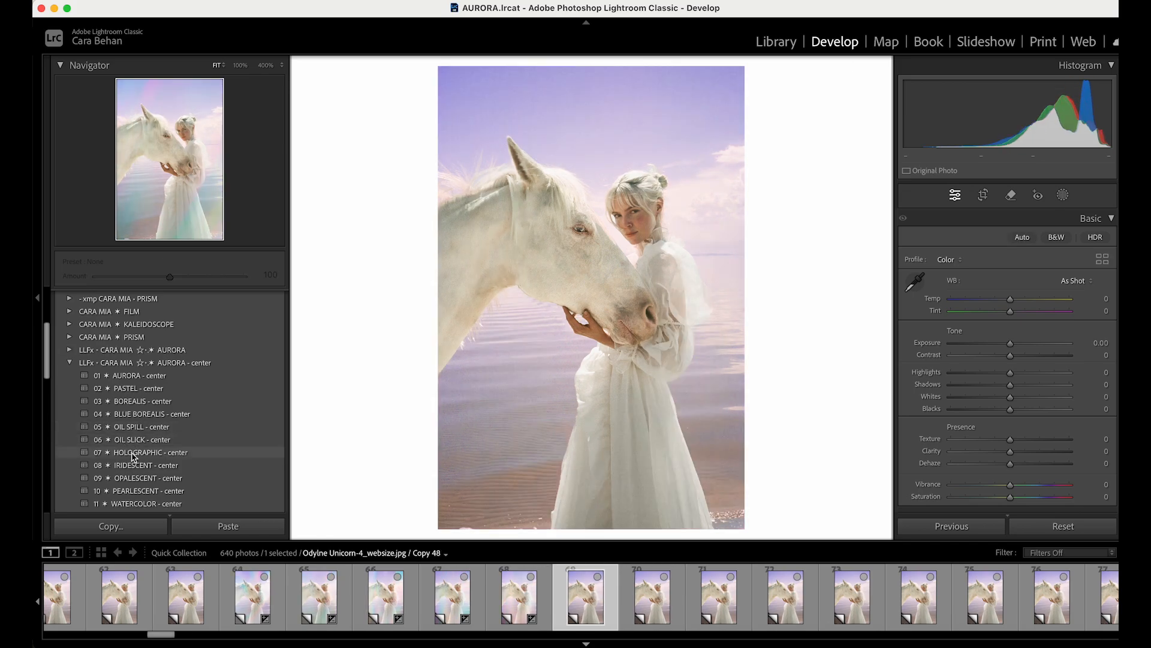
{"action": "left_click", "coordinate": [133, 453]}
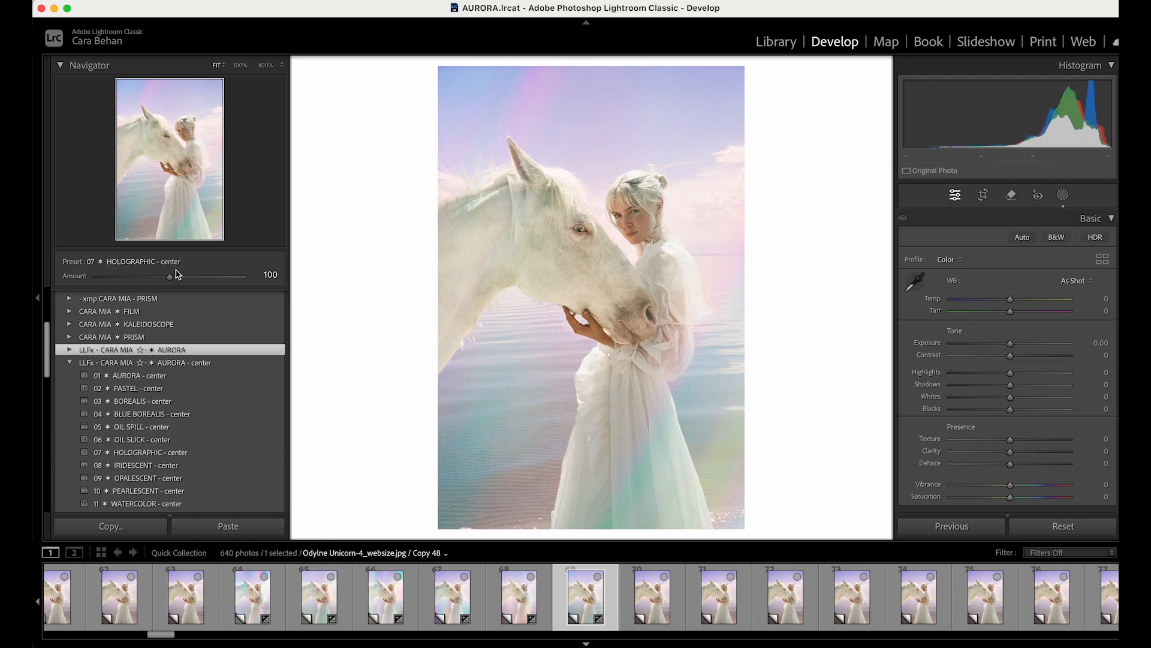
{"action": "left_click_drag", "start_coordinate": [178, 274], "coordinate": [159, 278]}
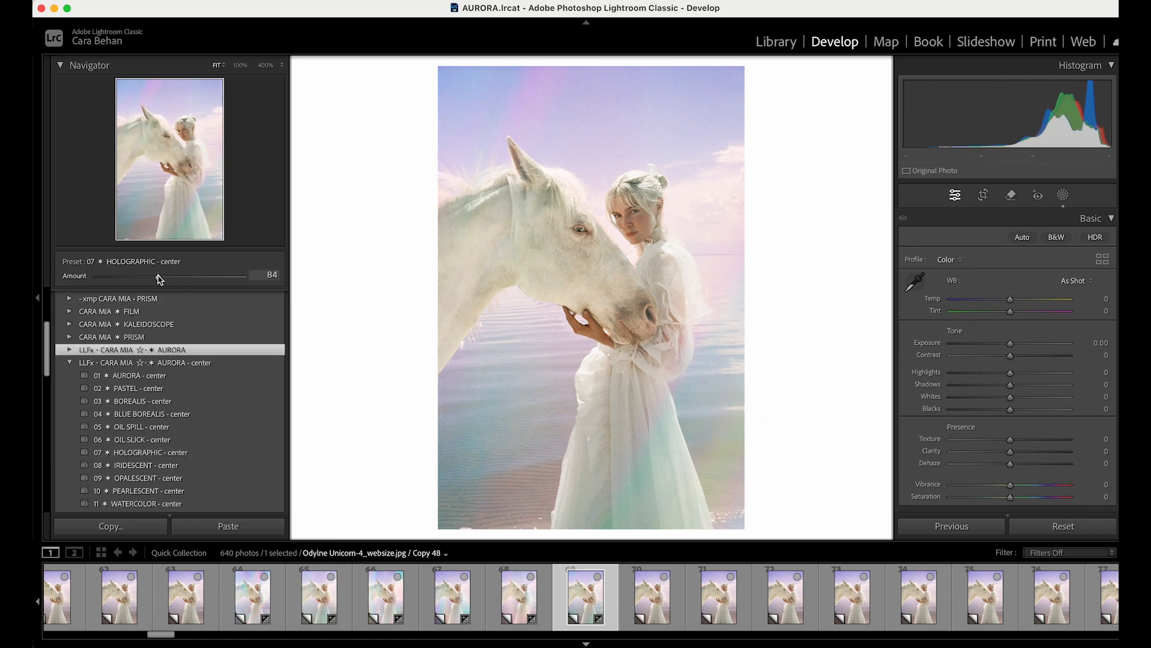
- Move to Copy 49 of the horse portrait and apply the 09 OPALESCENT - center preset at amount 69
{"action": "key", "text": "Right"}
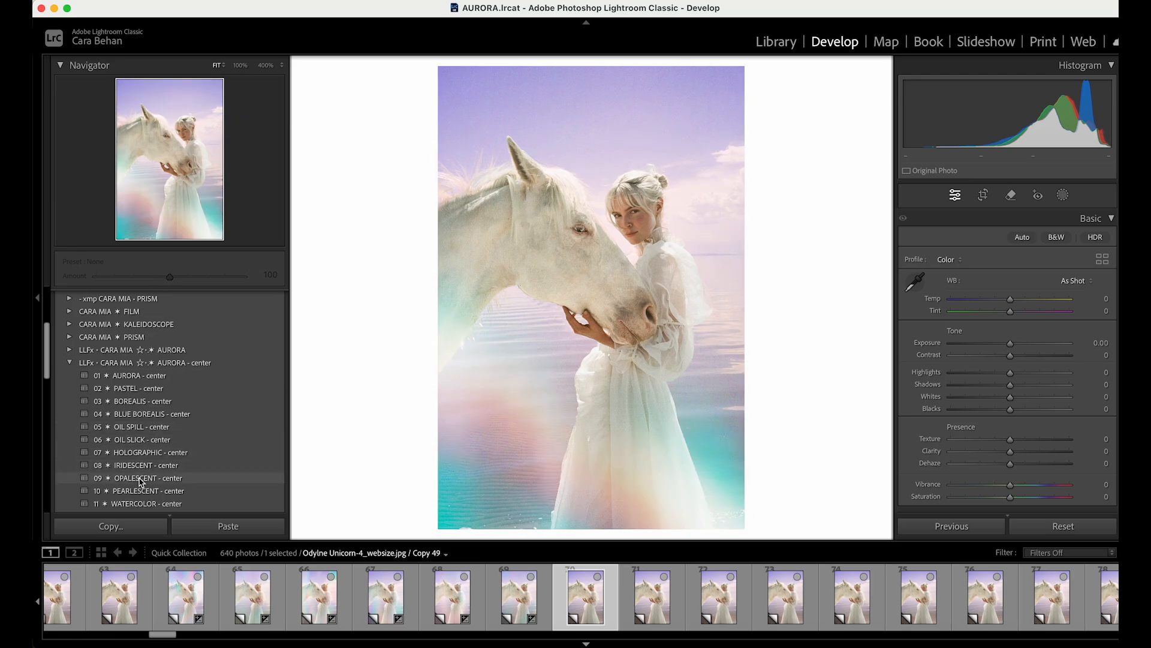
{"action": "left_click", "coordinate": [139, 480]}
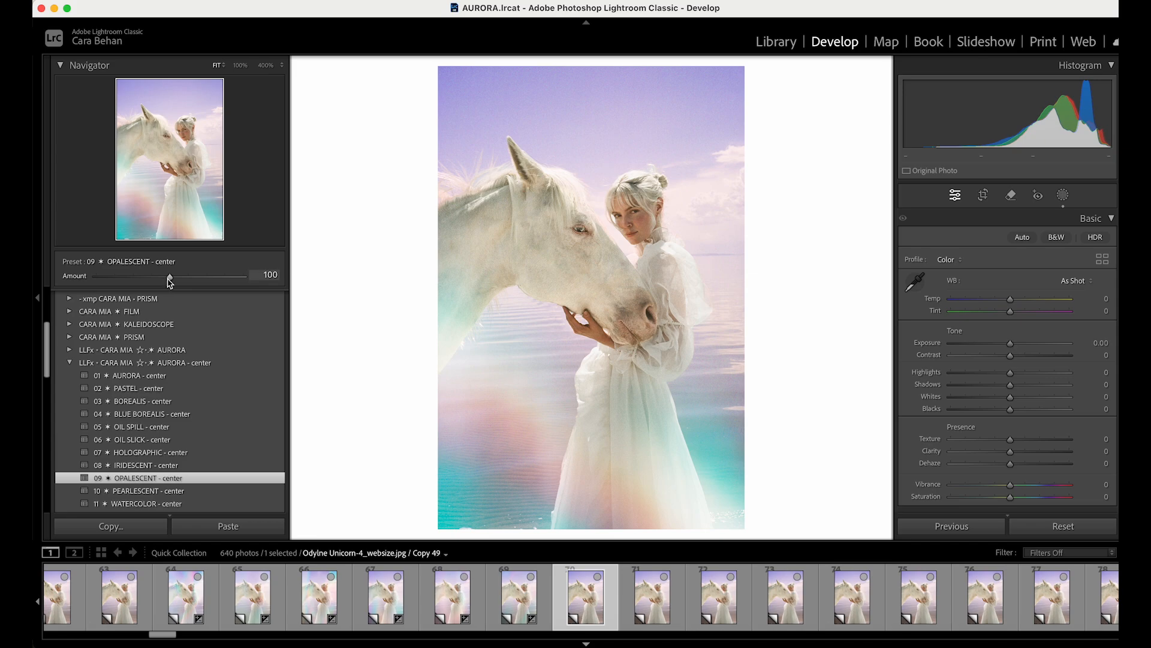
{"action": "left_click_drag", "start_coordinate": [169, 280], "coordinate": [147, 280]}
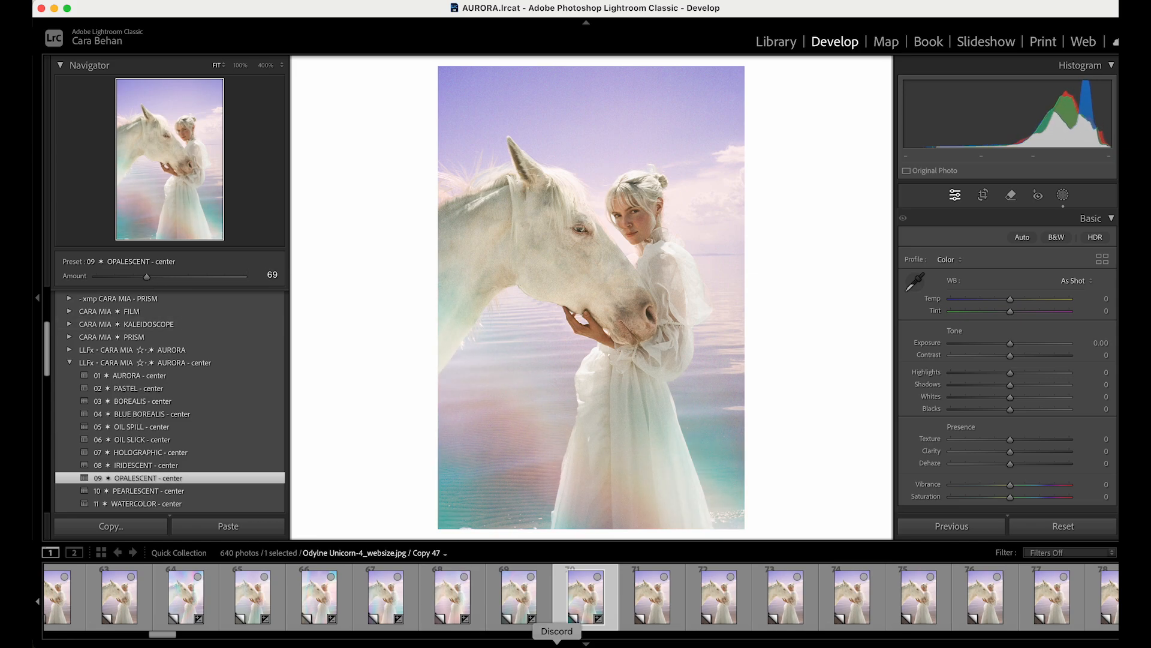
- Apply the 20 PRISM - center preset to Copy 50 at amount 58 and compare it with the preceding edited copies
{"action": "left_click", "coordinate": [652, 597]}
{"action": "scroll", "coordinate": [127, 430], "scroll_direction": "down", "scroll_amount": 3}
{"action": "scroll", "coordinate": [127, 431], "scroll_direction": "down", "scroll_amount": 5}
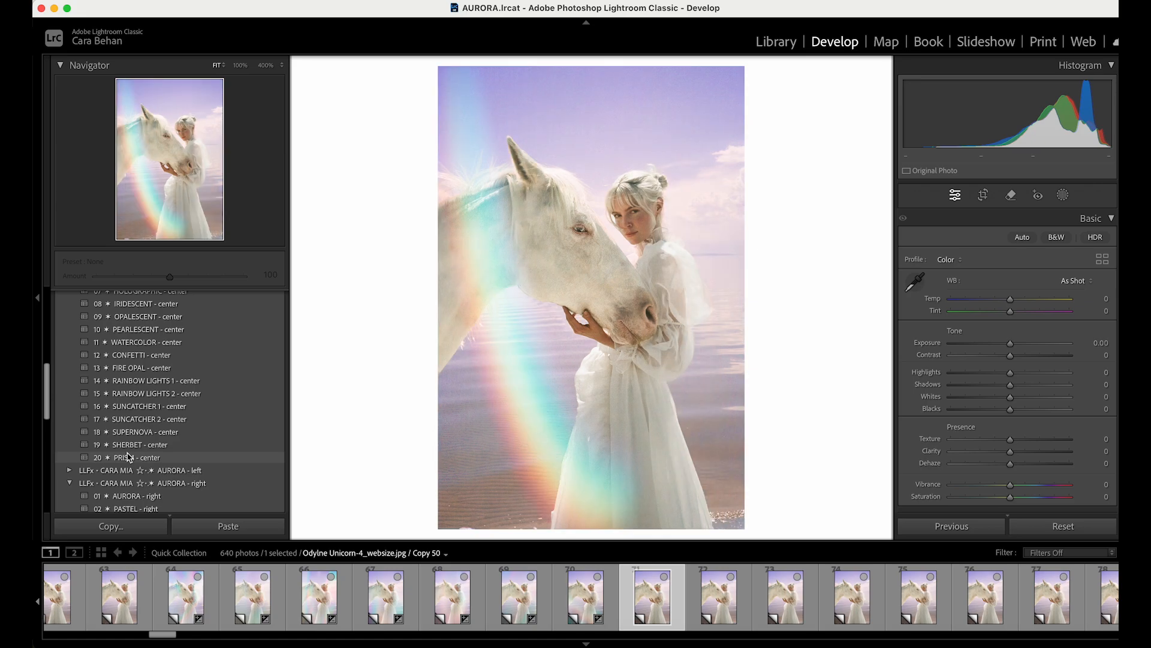
{"action": "left_click", "coordinate": [127, 457]}
{"action": "left_click_drag", "start_coordinate": [170, 276], "coordinate": [139, 280]}
{"action": "key", "text": "Left"}
{"action": "key", "text": "Right"}
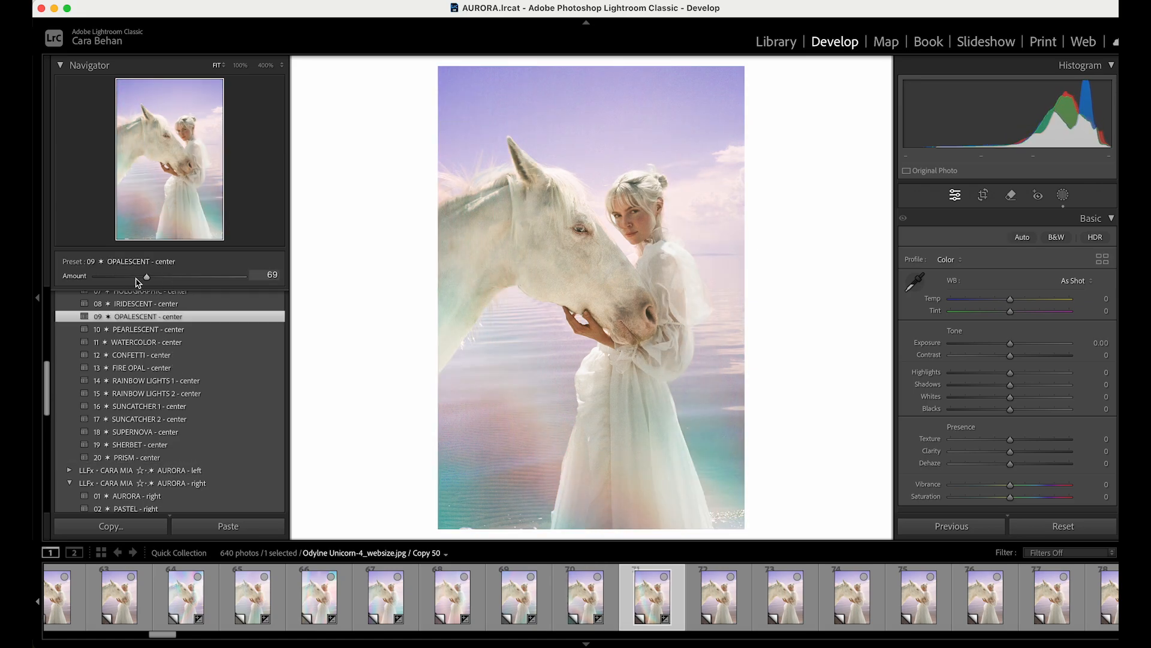
{"action": "key", "text": "Left"}
{"action": "key", "text": "Left"}
{"action": "key", "text": "Right"}
{"action": "key", "text": "Right"}
- Apply the 13 FIRE OPAL - center preset to Copy 51 and compare it repeatedly with the before view
{"action": "key", "text": "Right"}
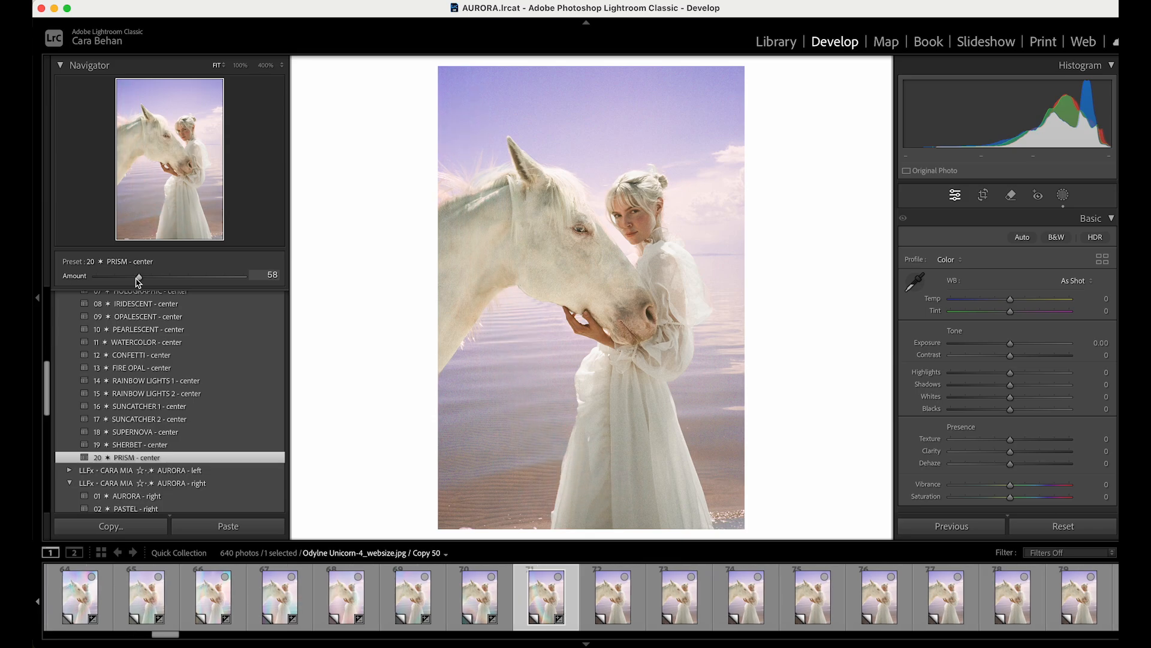
{"action": "left_click", "coordinate": [178, 370]}
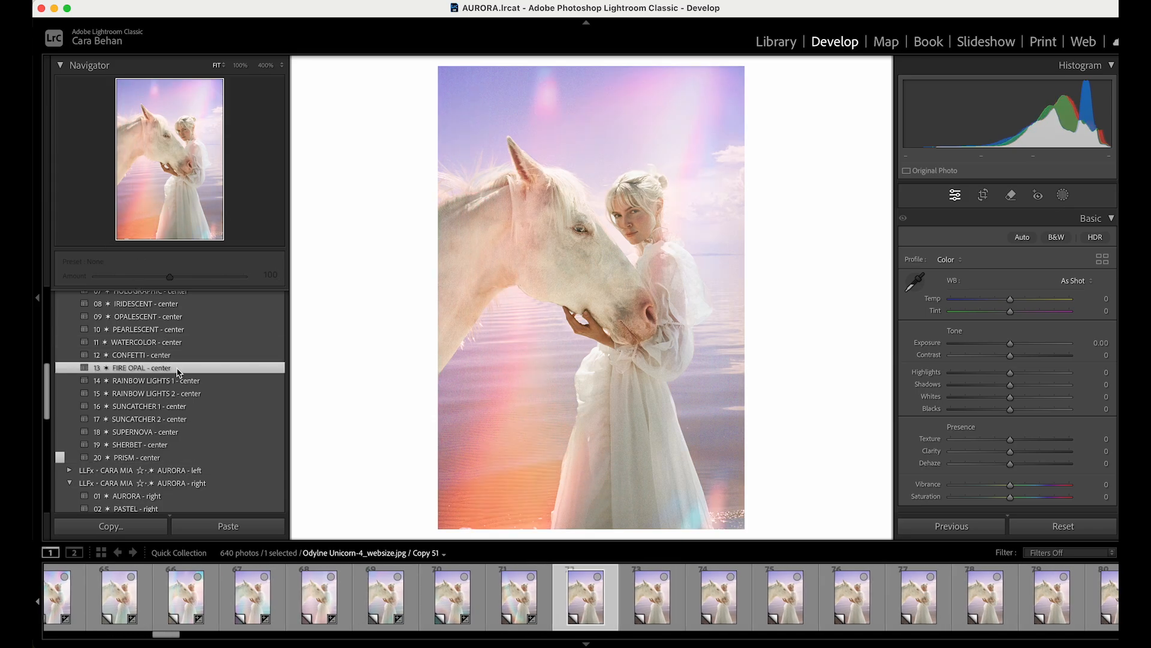
{"action": "key", "text": "backslash"}
{"action": "key", "text": "backslash"}
{"action": "key", "text": "backslash"}
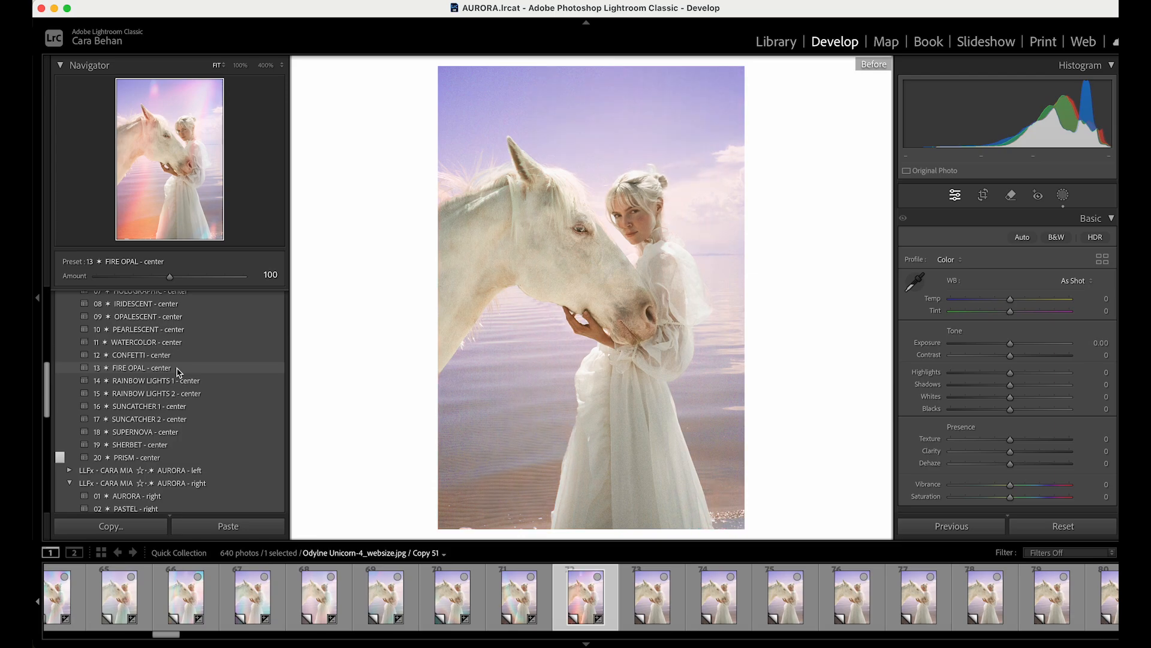
{"action": "key", "text": "backslash"}
- Apply the 14 RAINBOW LIGHTS 1 - center preset to Copy 52 and 15 RAINBOW LIGHTS 2 - center to Copy 53 at amount 81
{"action": "key", "text": "Right"}
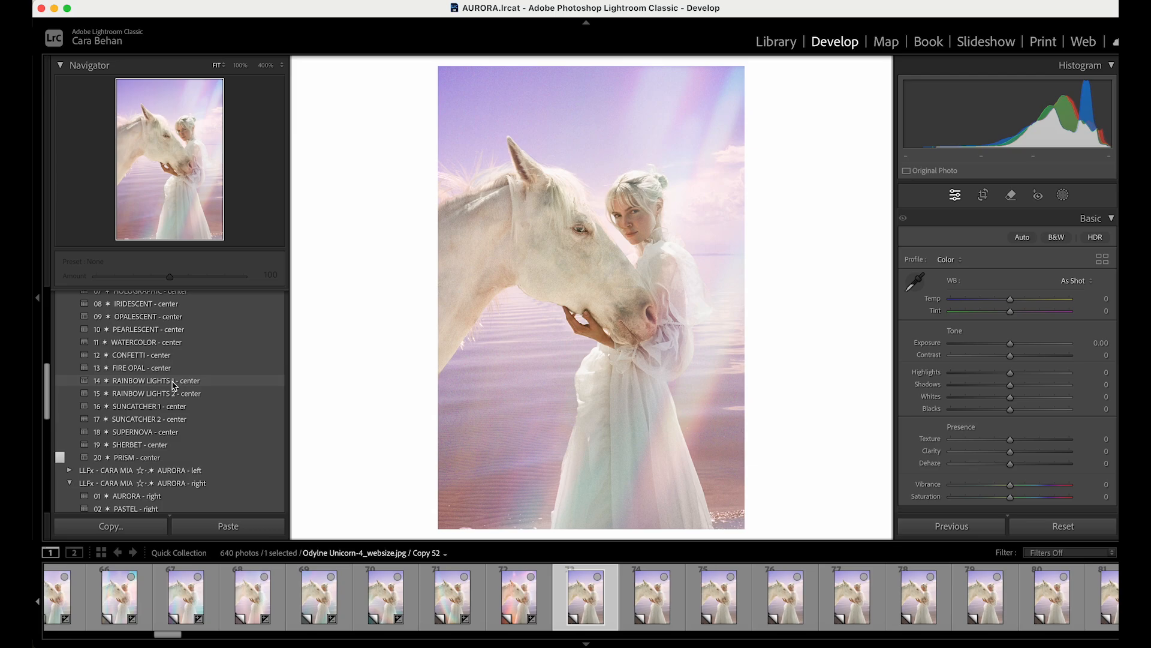
{"action": "left_click", "coordinate": [173, 385]}
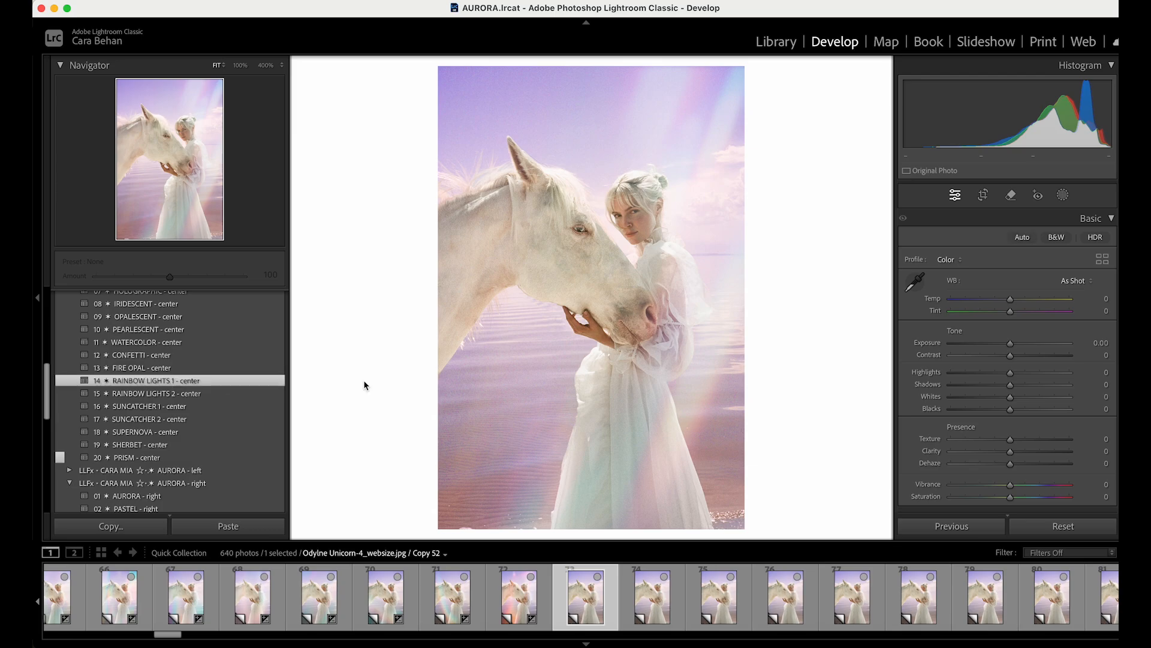
{"action": "left_click", "coordinate": [659, 605]}
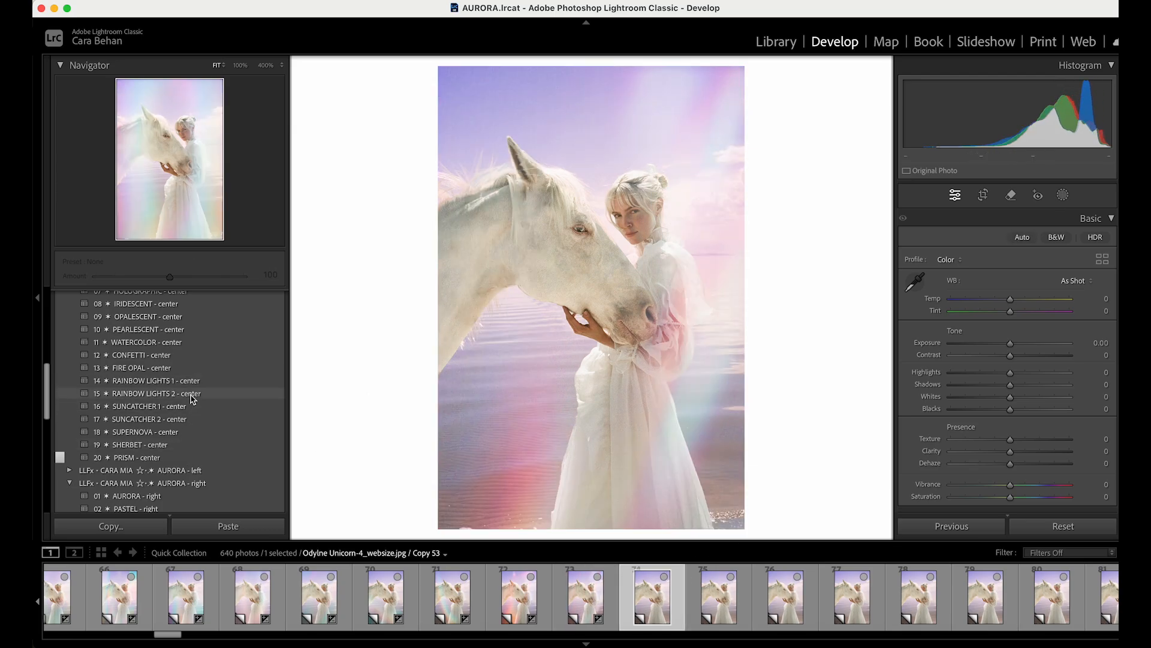
{"action": "left_click", "coordinate": [192, 396]}
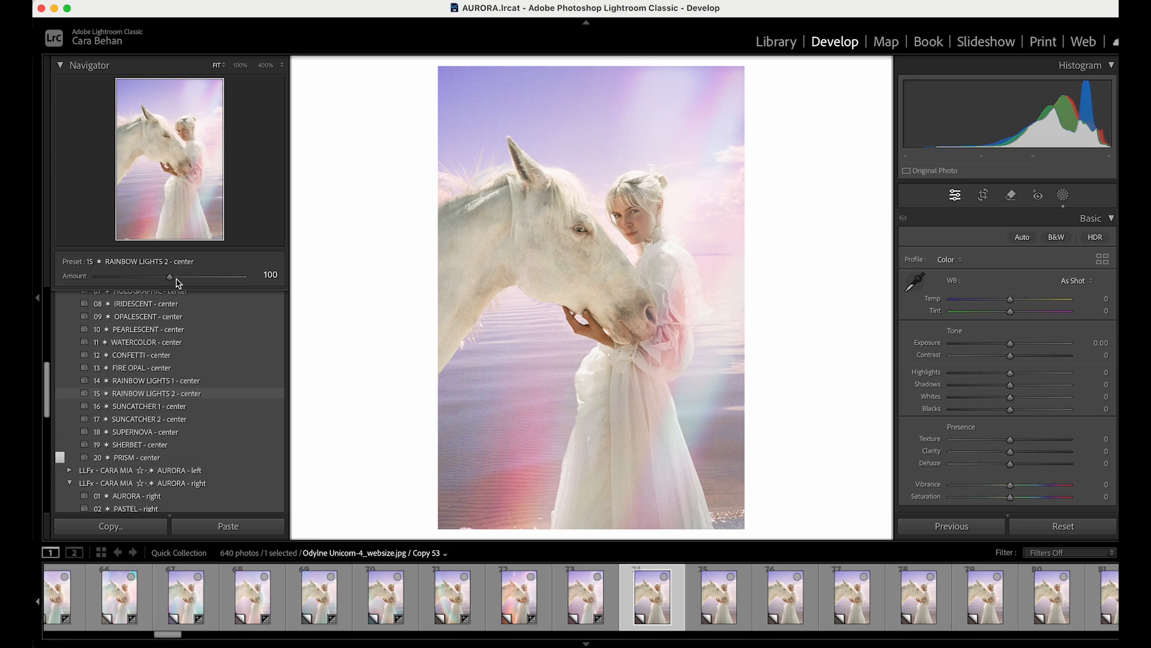
{"action": "left_click_drag", "start_coordinate": [169, 277], "coordinate": [156, 276]}
- Apply the 12 CONFETTI - center preset to Copy 54 at amount 73 and the 18 SUPERNOVA - center preset to Copy 55
{"action": "left_click", "coordinate": [691, 577]}
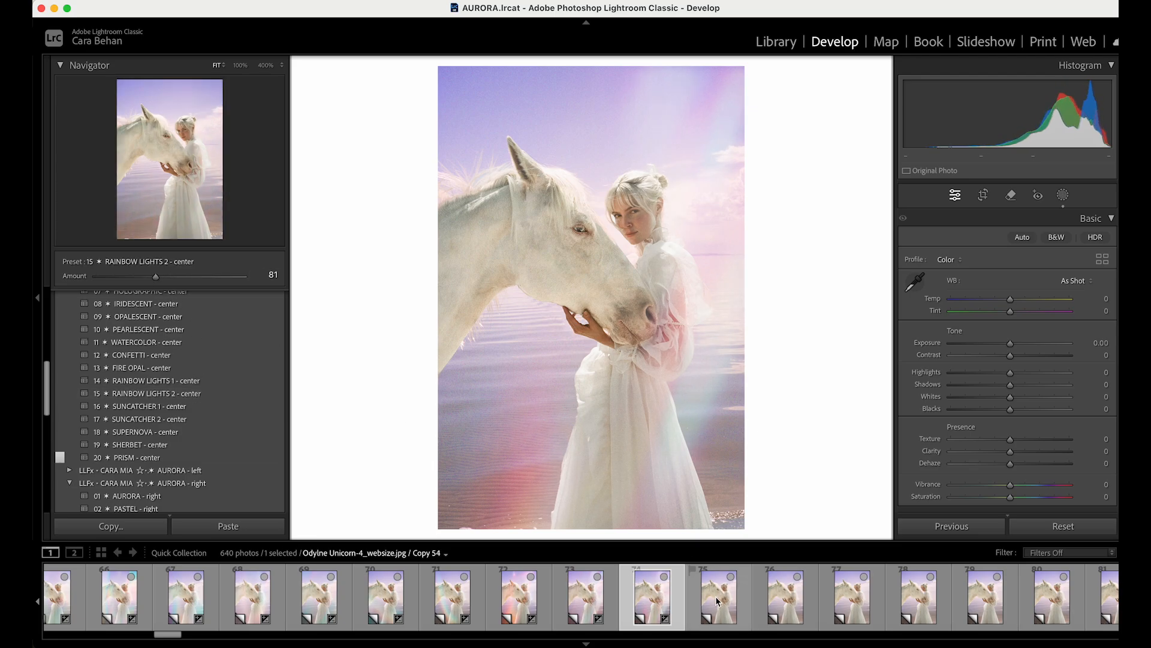
{"action": "left_click", "coordinate": [143, 356]}
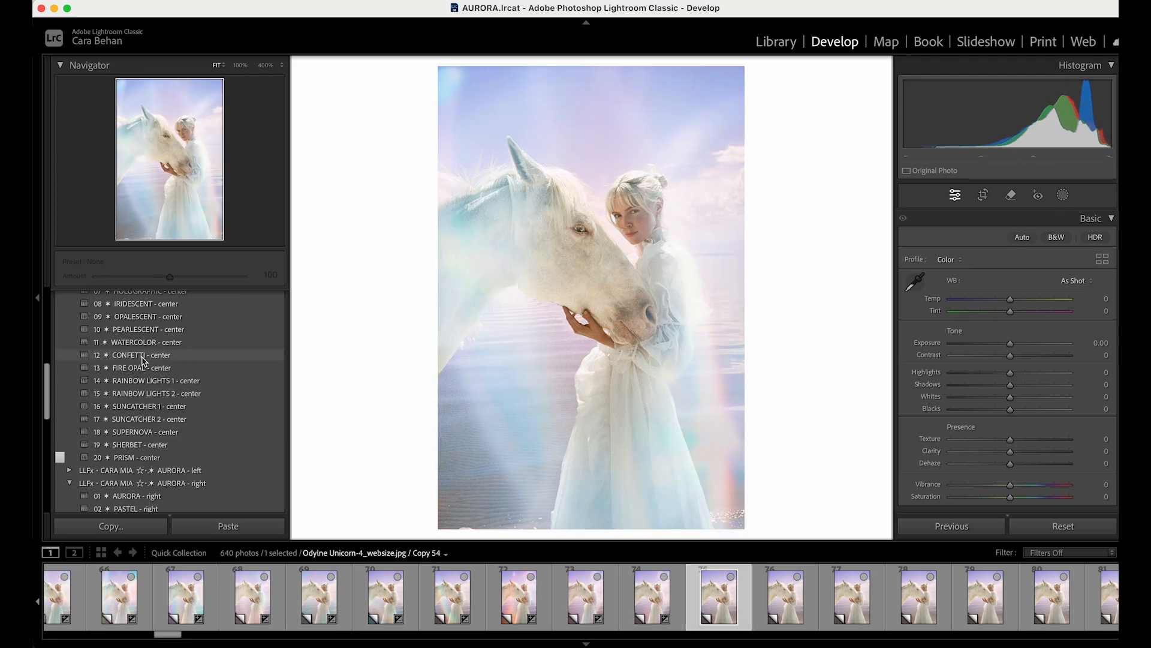
{"action": "left_click", "coordinate": [143, 359]}
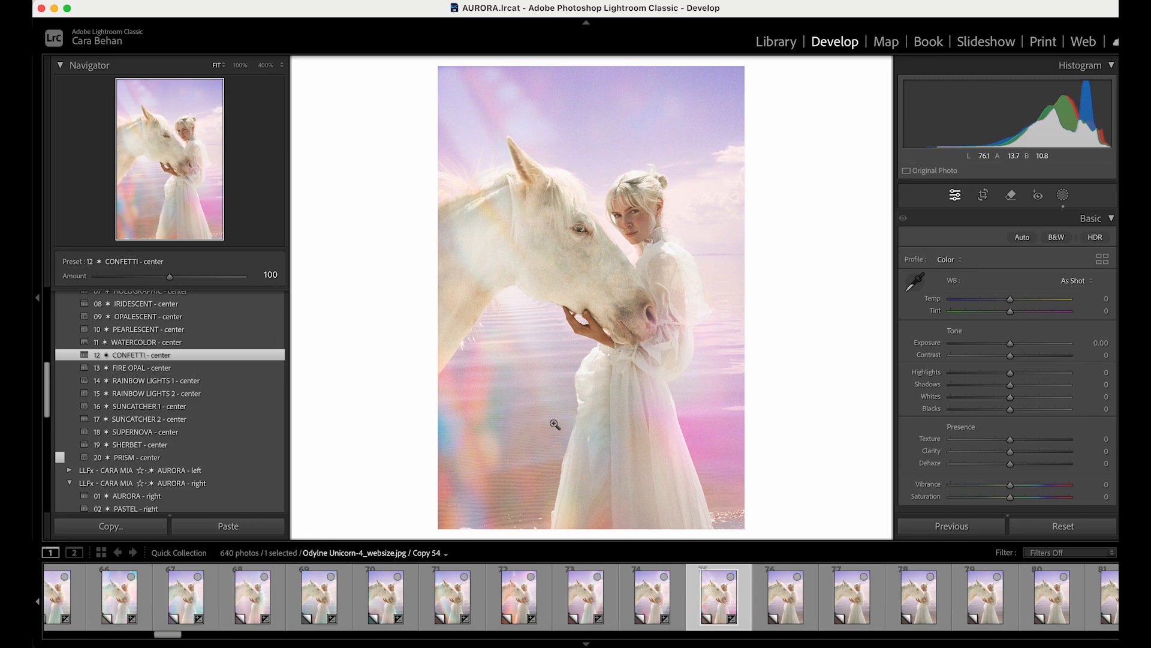
{"action": "left_click_drag", "start_coordinate": [171, 275], "coordinate": [150, 276]}
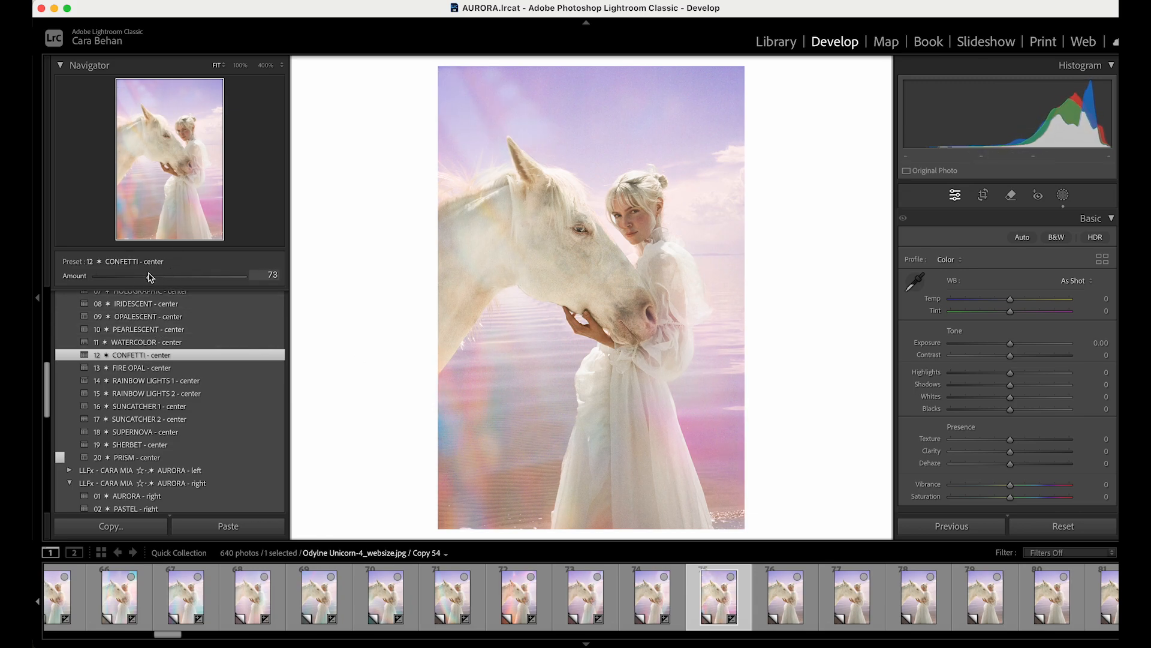
{"action": "left_click", "coordinate": [802, 598]}
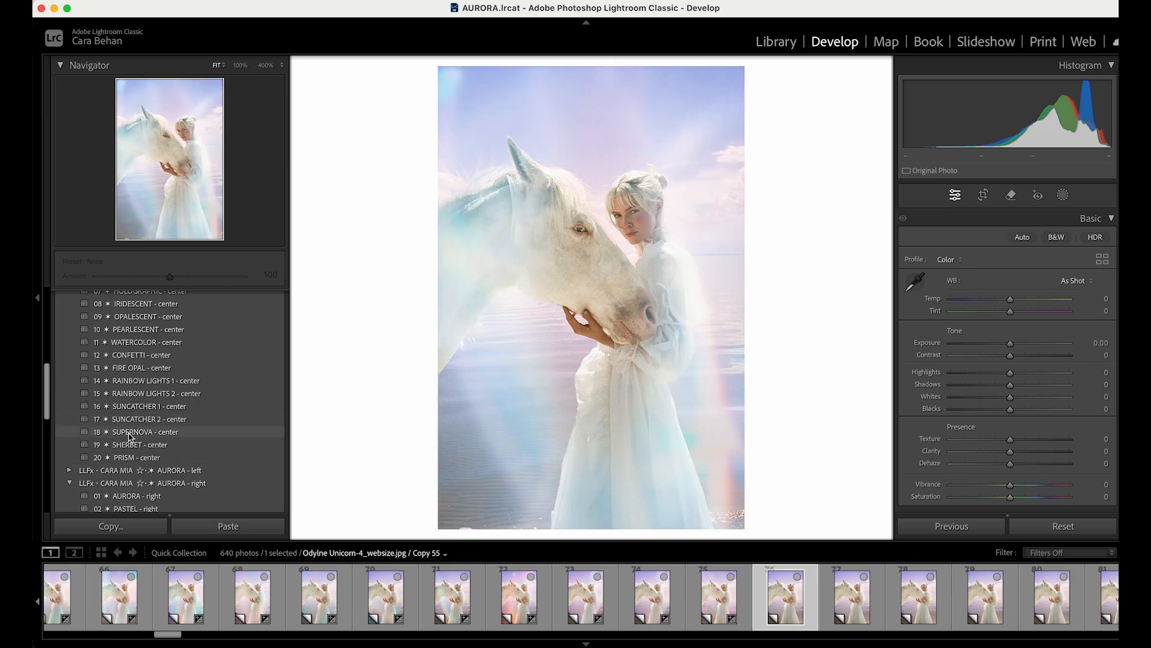
{"action": "left_click", "coordinate": [129, 434]}
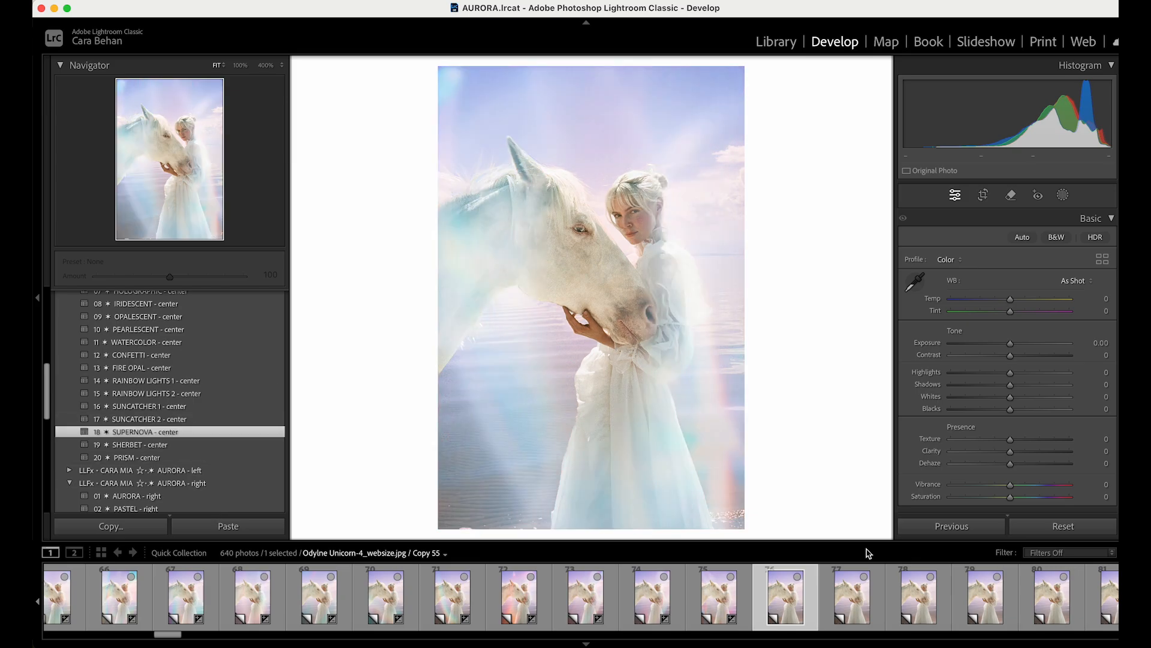
- Apply the 19 SHERBET - center preset to Copy 56 at amount 74 and compare it with the before view
{"action": "left_click", "coordinate": [853, 595]}
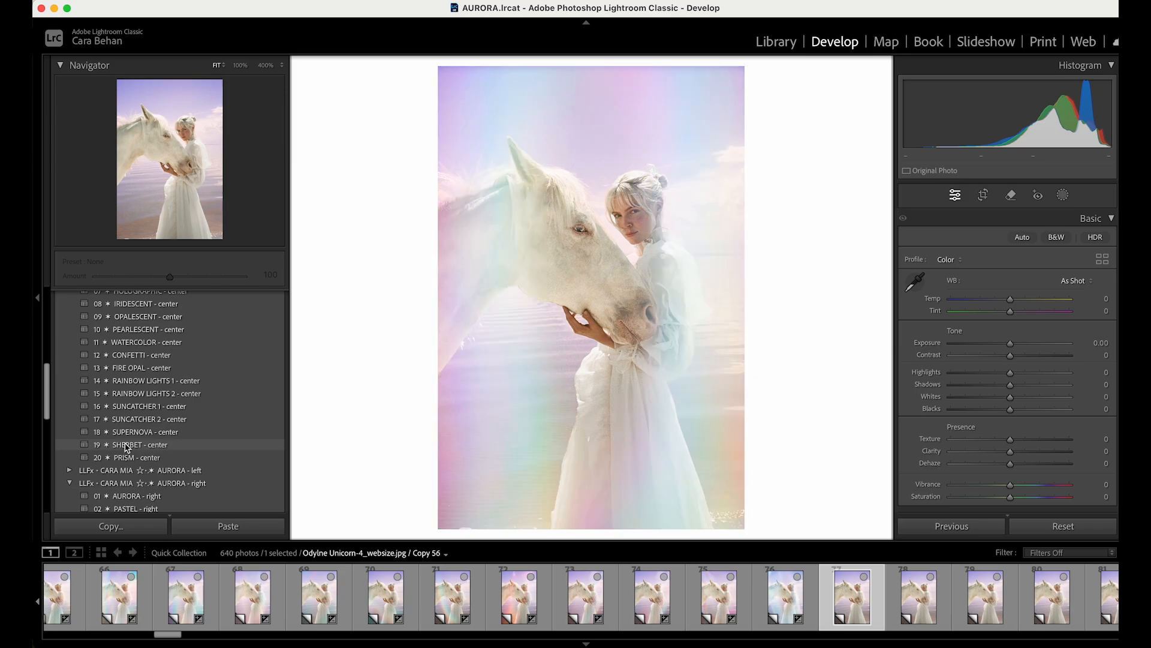
{"action": "left_click", "coordinate": [127, 447]}
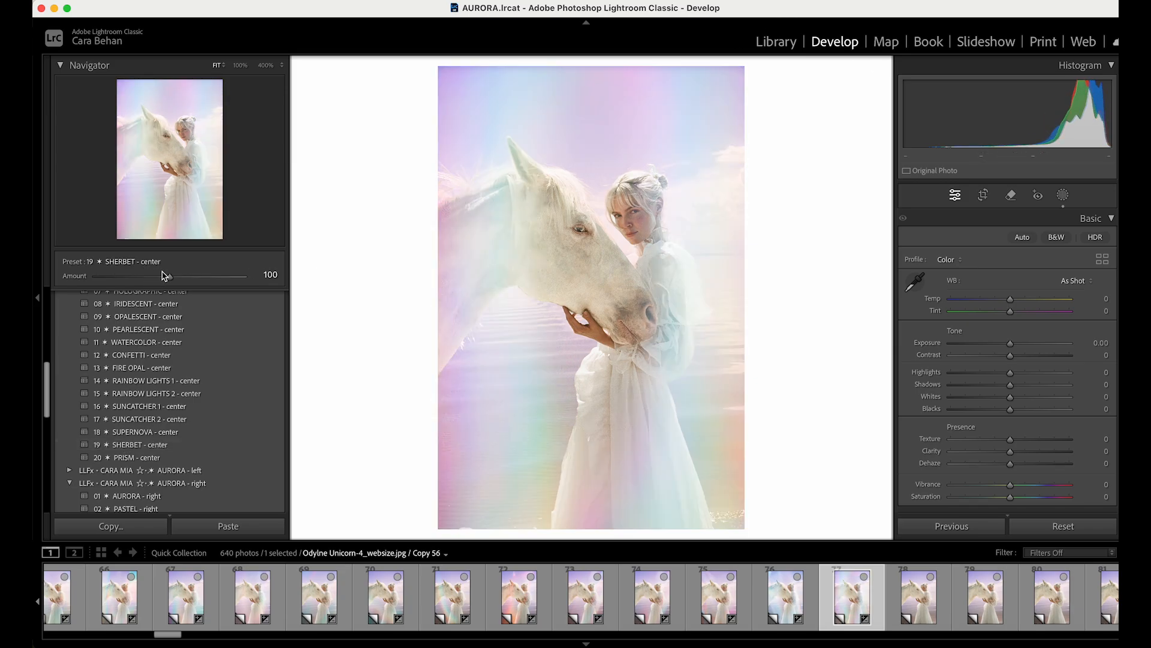
{"action": "left_click_drag", "start_coordinate": [168, 277], "coordinate": [152, 279]}
{"action": "key", "text": "backslash"}
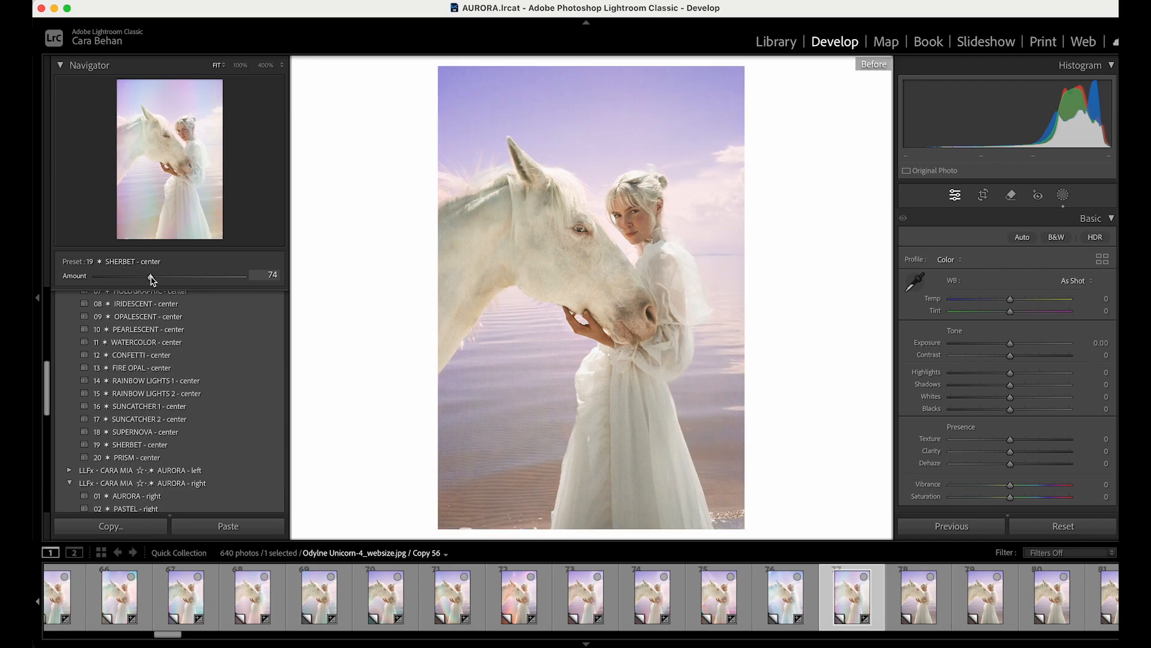
- Reduce the SHERBET - center preset on Copy 56 to amount 48, comparing it with the before view
{"action": "key", "text": "backslash"}
{"action": "key", "text": "backslash"}
{"action": "key", "text": "backslash"}
{"action": "key", "text": "backslash"}
{"action": "key", "text": "backslash"}
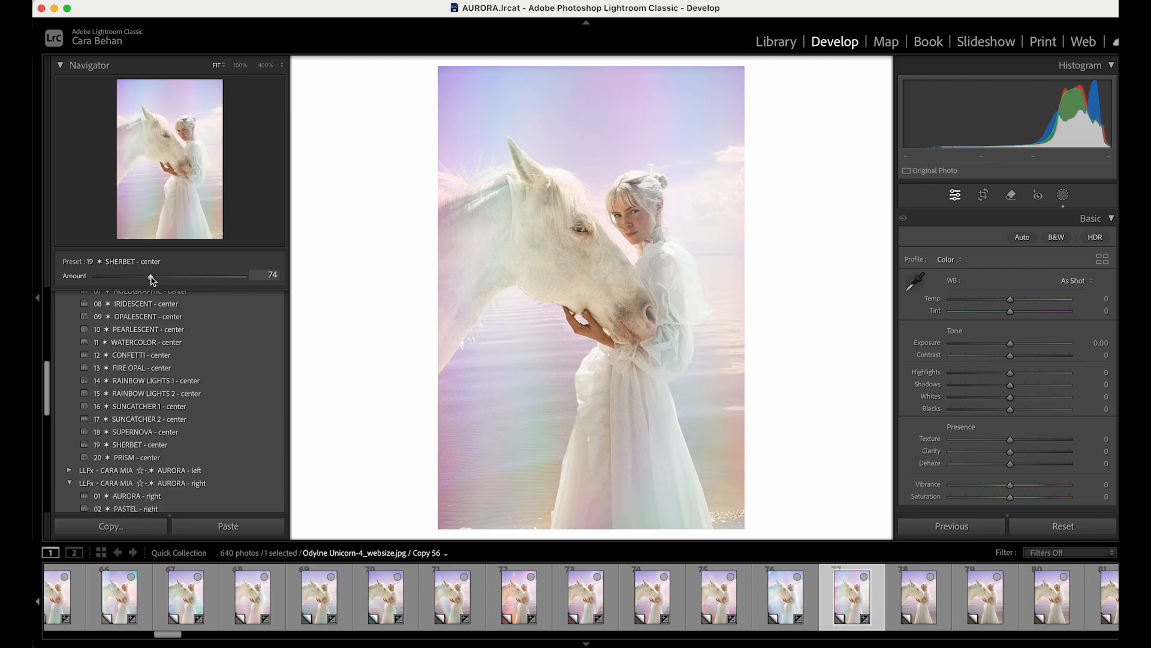
{"action": "left_click_drag", "start_coordinate": [151, 278], "coordinate": [131, 279]}
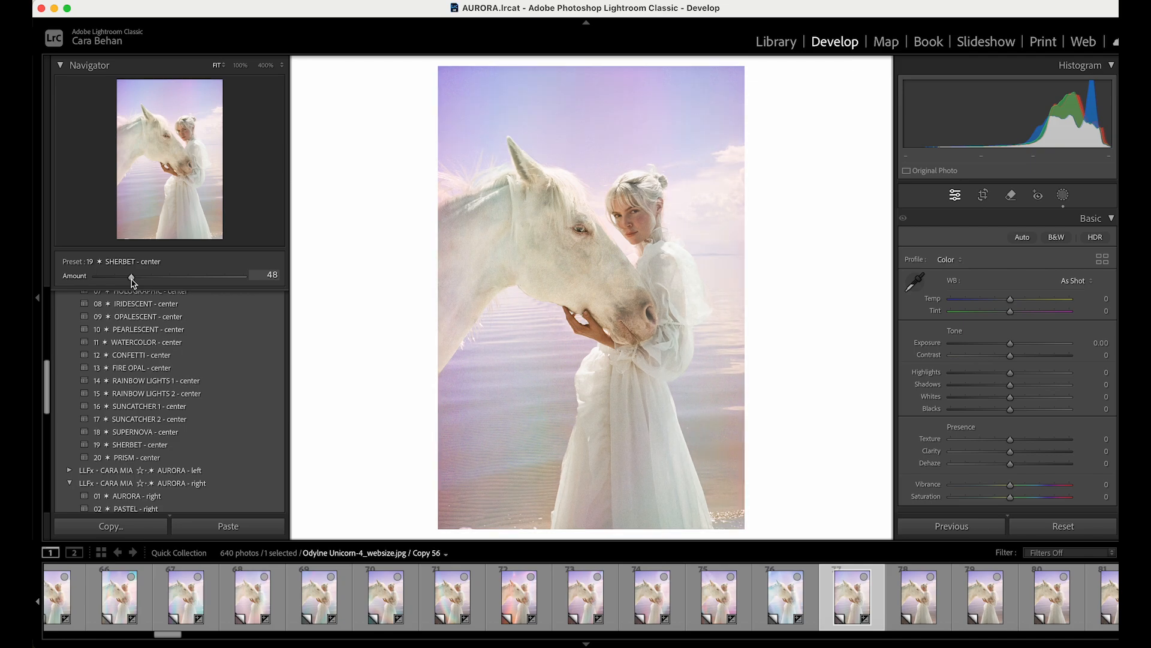
{"action": "key", "text": "backslash"}
{"action": "key", "text": "backslash"}
- Find the original NEWHITE 33-1_websize_websize.jpg photo of the woman lying in pale water in the library and open it for developing
{"action": "left_click", "coordinate": [777, 41]}
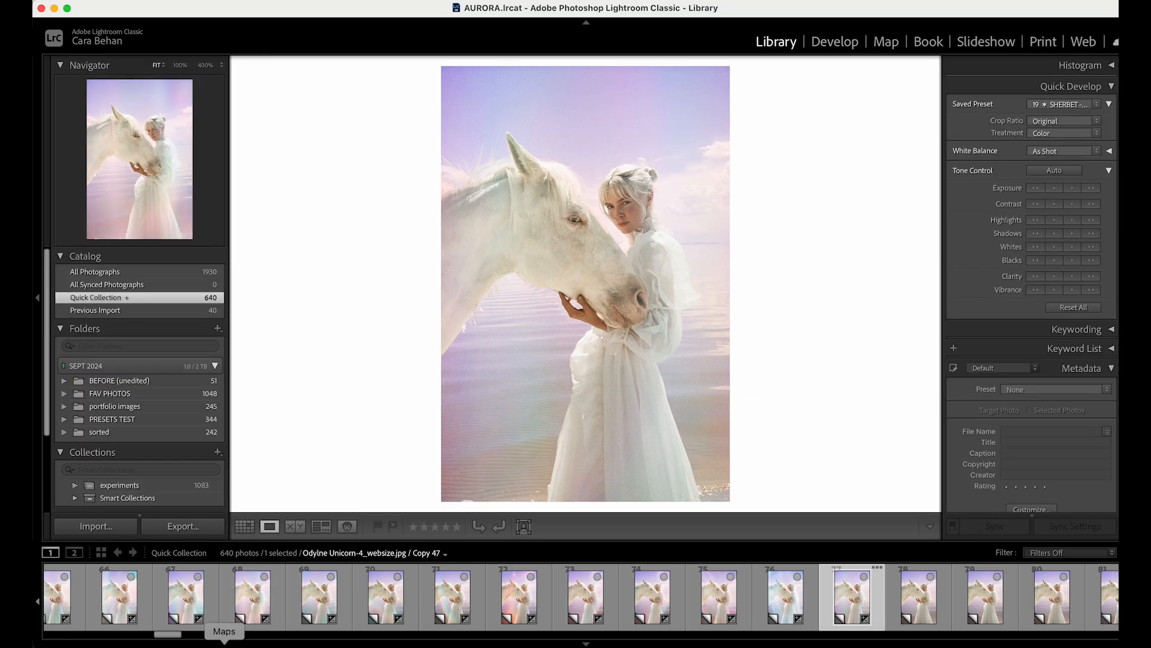
{"action": "left_click", "coordinate": [244, 527]}
{"action": "scroll", "coordinate": [761, 167], "scroll_direction": "down", "scroll_amount": 10}
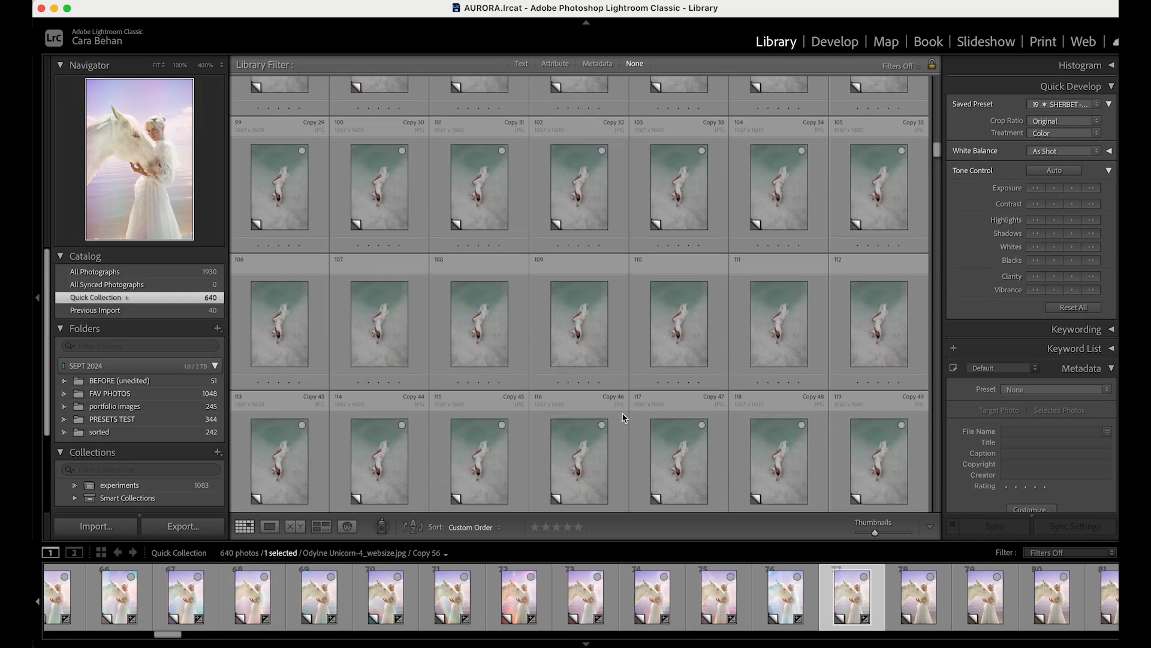
{"action": "left_click", "coordinate": [760, 157]}
{"action": "left_click", "coordinate": [835, 41]}
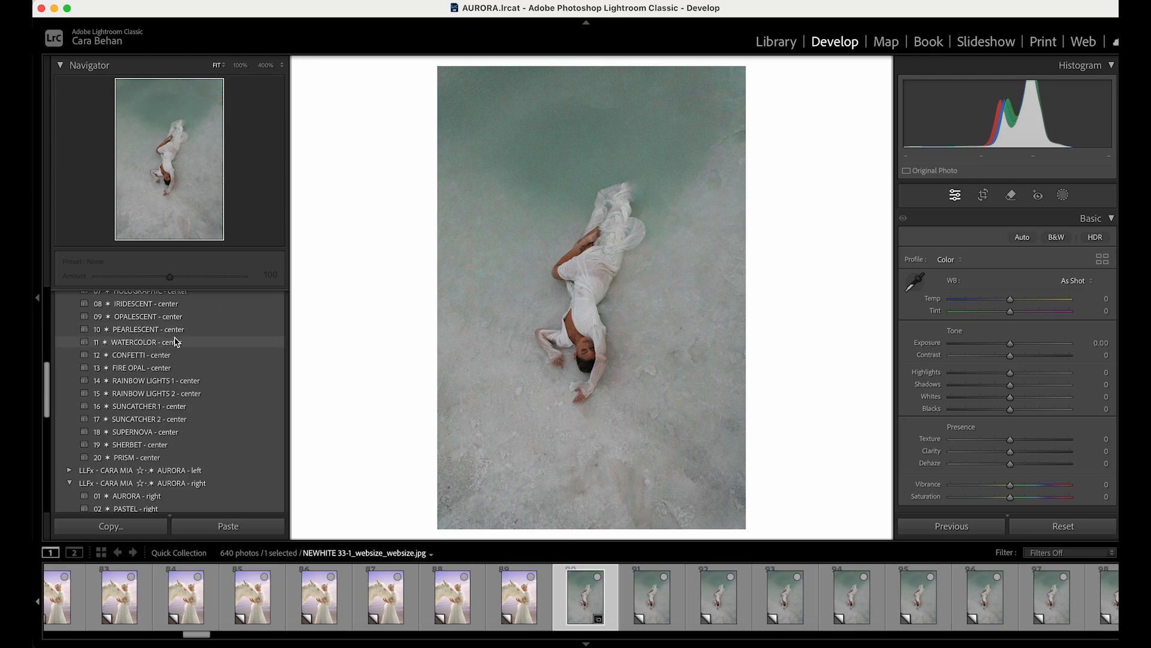
- Apply the 01 AURORA - center preset to the original NEWHITE photo at amount 29 and compare it with the before view
{"action": "scroll", "coordinate": [175, 341], "scroll_direction": "up", "scroll_amount": 5}
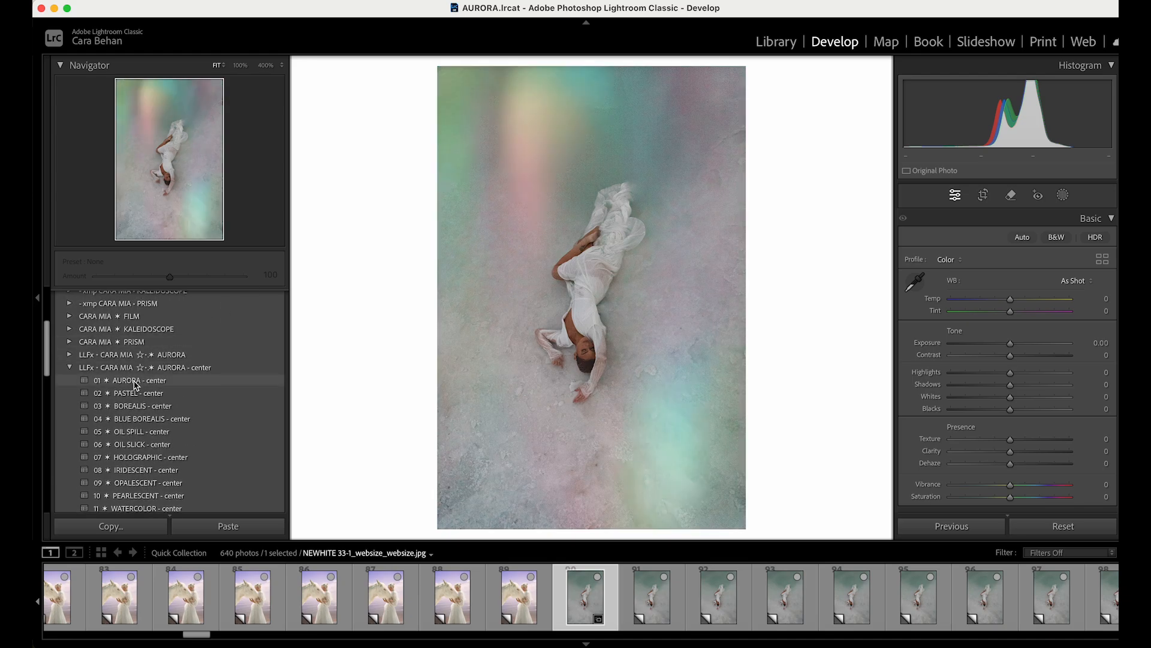
{"action": "left_click", "coordinate": [135, 384]}
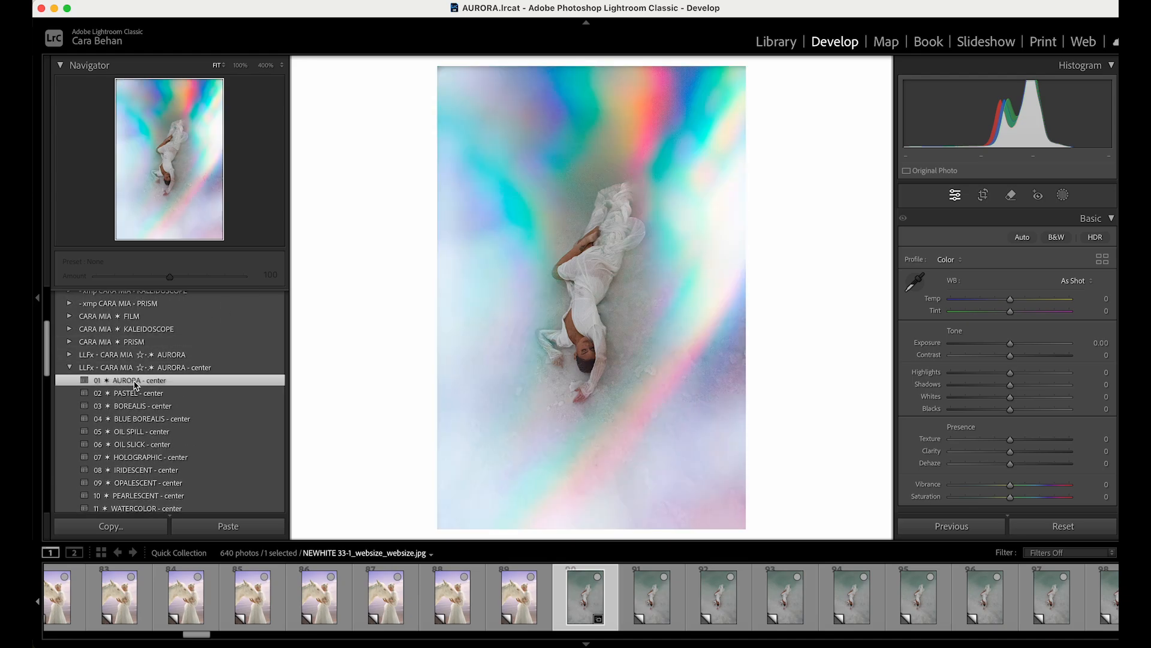
{"action": "left_click_drag", "start_coordinate": [170, 276], "coordinate": [120, 277]}
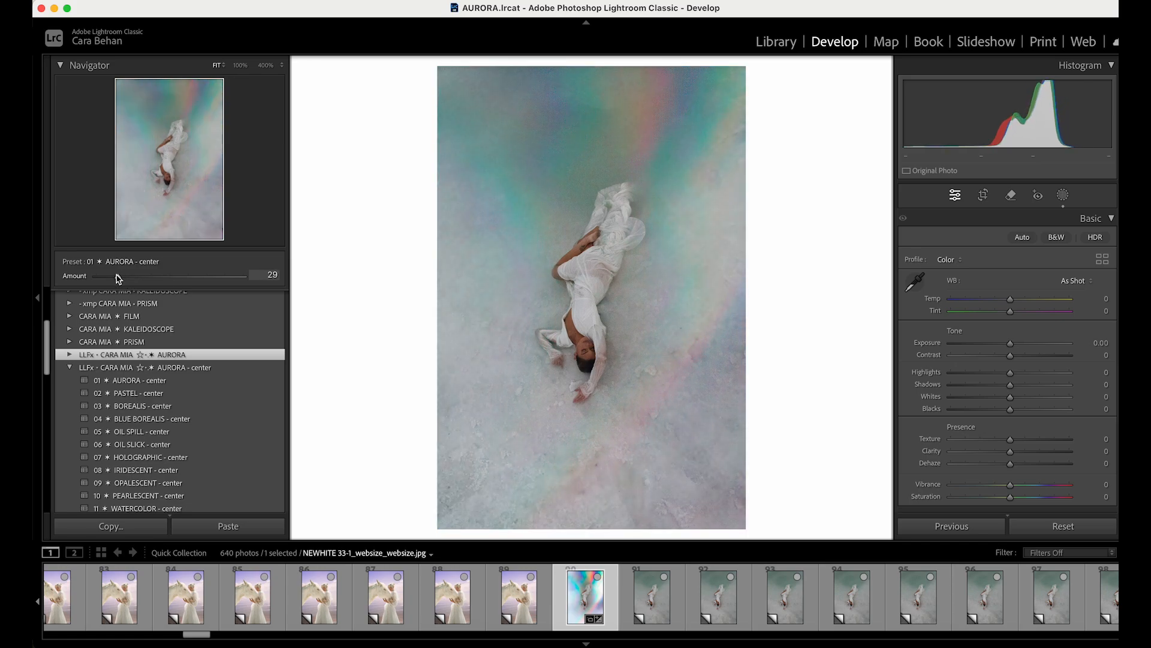
{"action": "key", "text": "backslash"}
{"action": "key", "text": "backslash"}
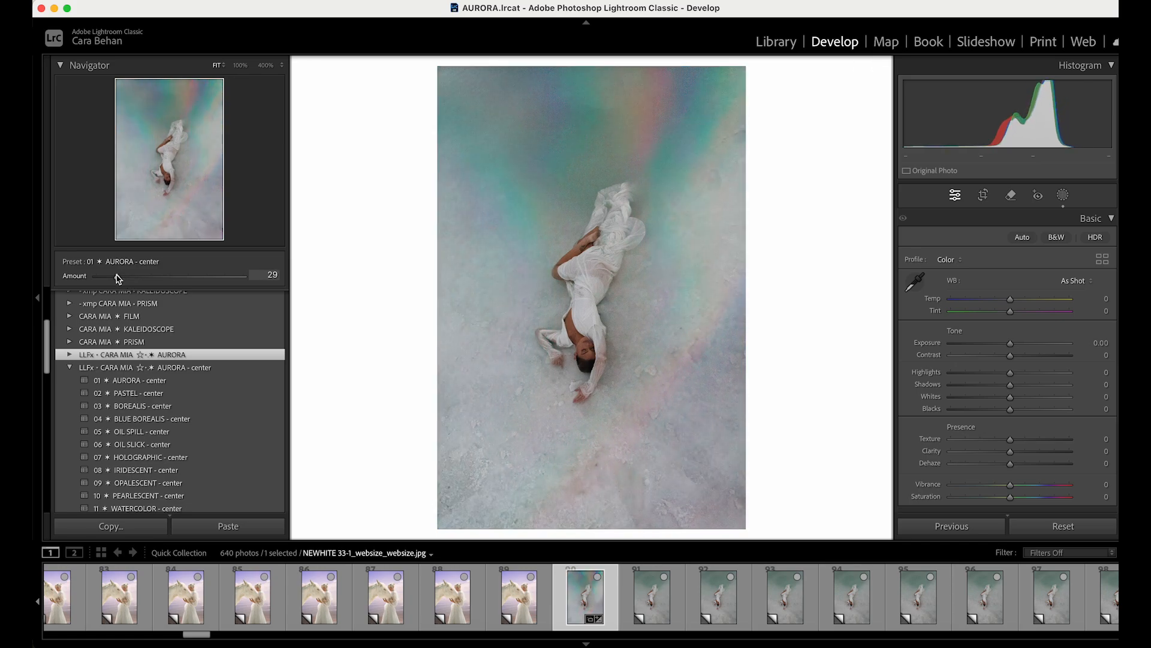
- Apply the 02 PASTEL - center preset to Copy 21 of the NEWHITE photo at amount 54
{"action": "key", "text": "super+apostrophe"}
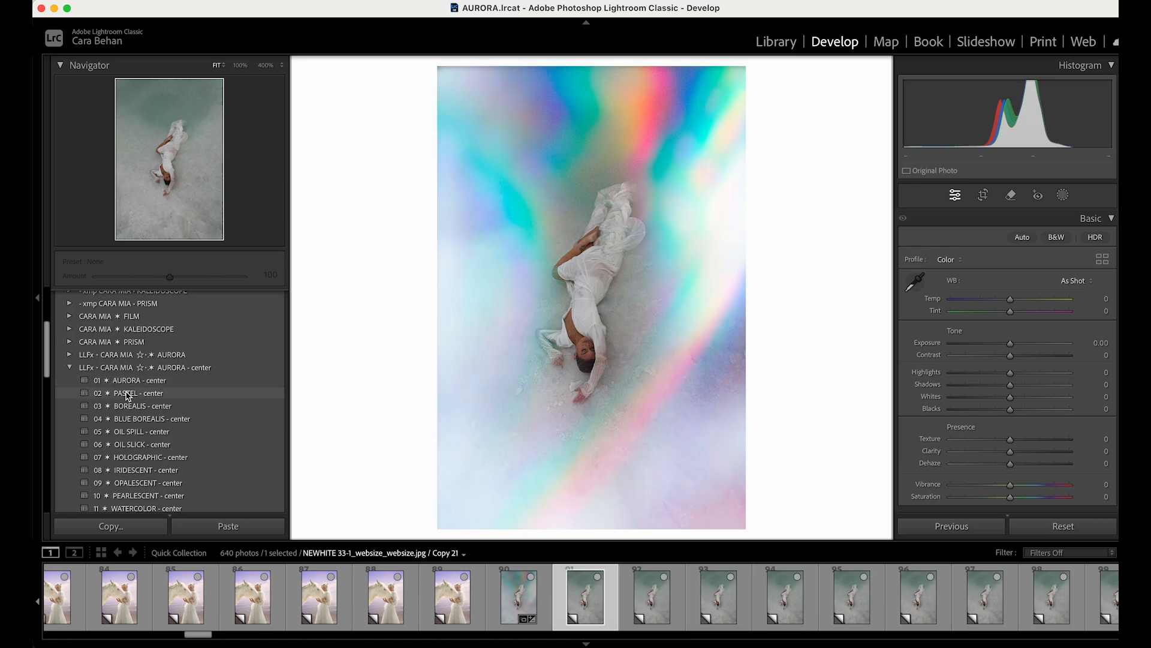
{"action": "left_click", "coordinate": [128, 394]}
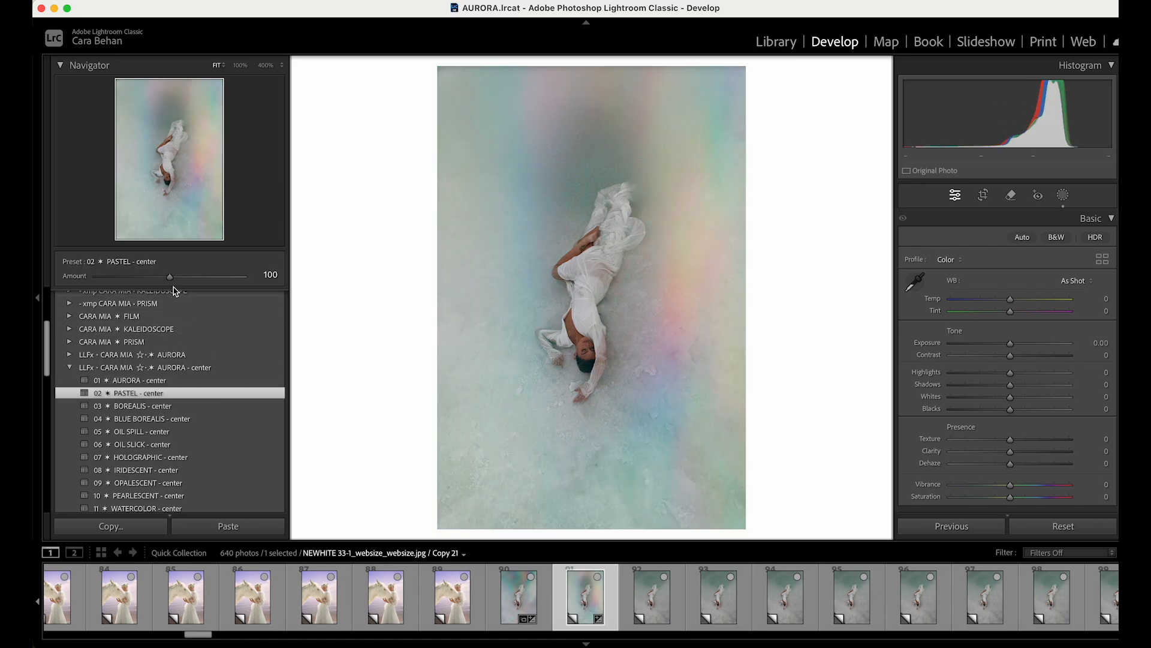
{"action": "left_click_drag", "start_coordinate": [169, 277], "coordinate": [154, 277]}
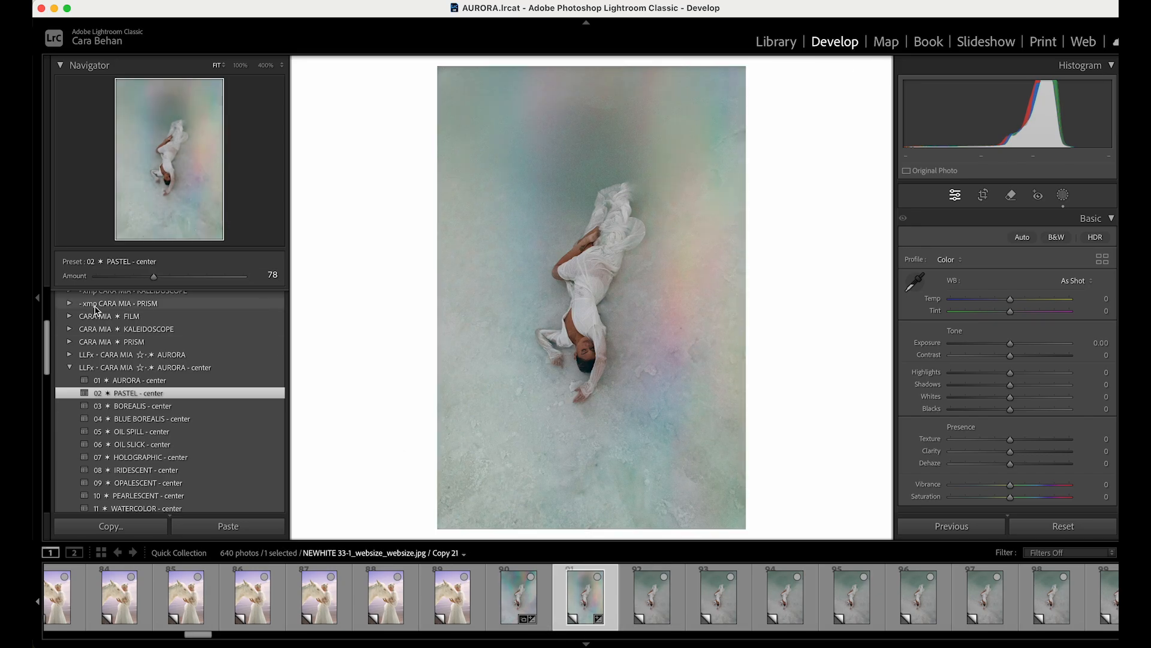
{"action": "left_click_drag", "start_coordinate": [153, 276], "coordinate": [137, 278]}
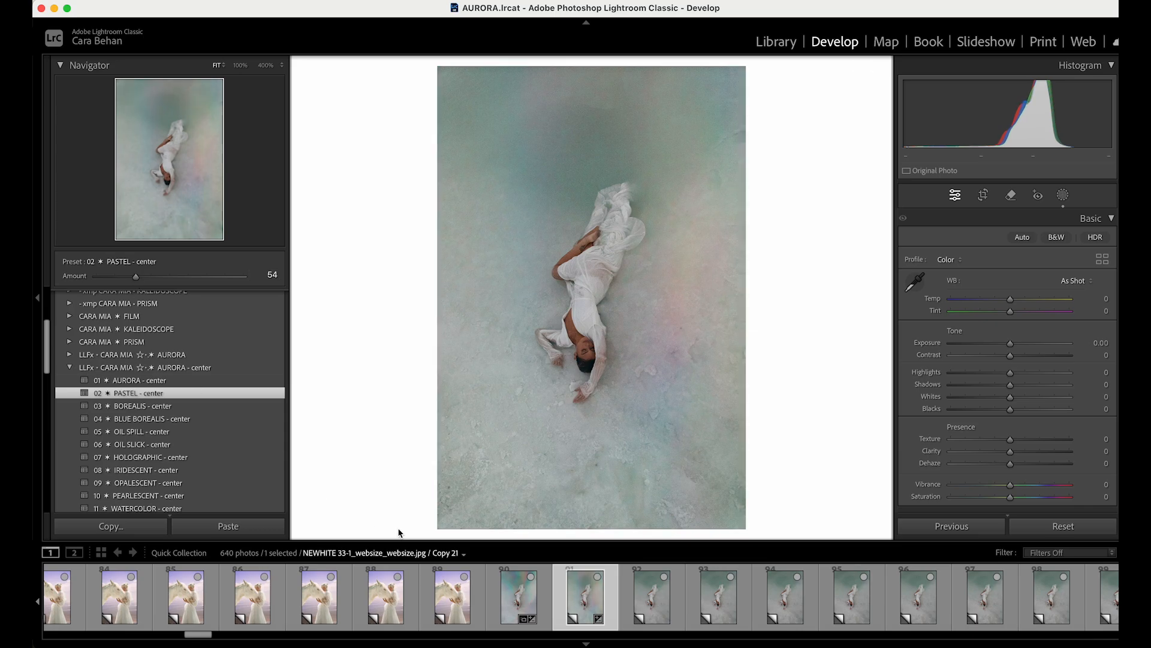
- Apply the 03 BOREALIS - center preset to Copy 22 of the NEWHITE photo at amount 41
{"action": "left_click", "coordinate": [654, 596]}
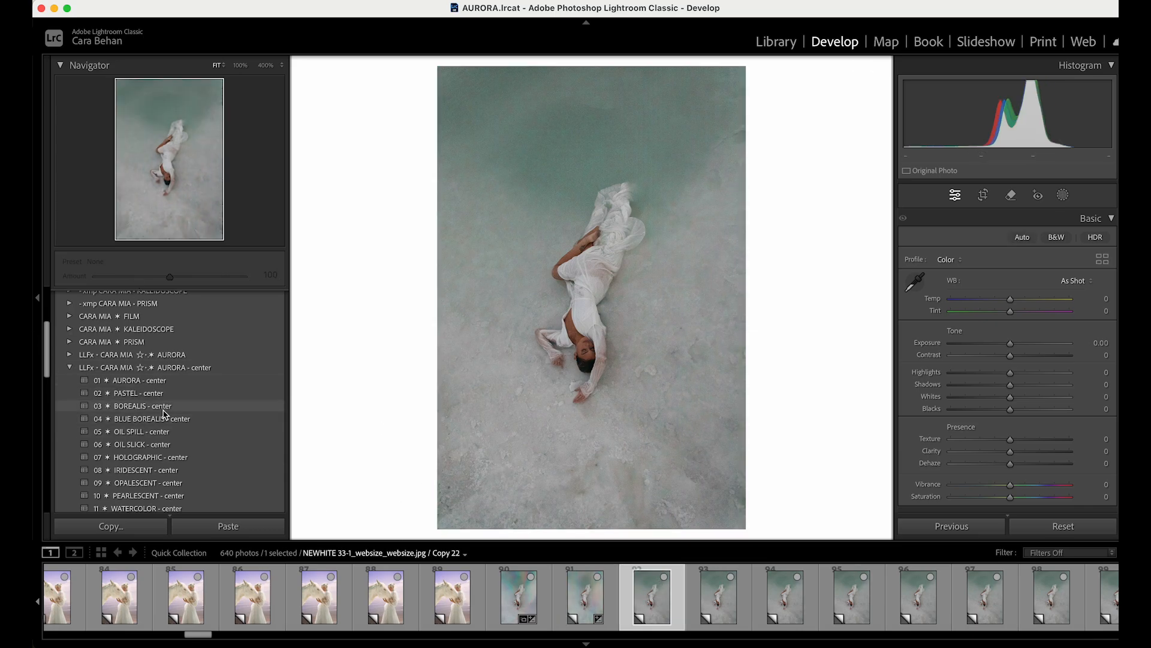
{"action": "left_click", "coordinate": [163, 407]}
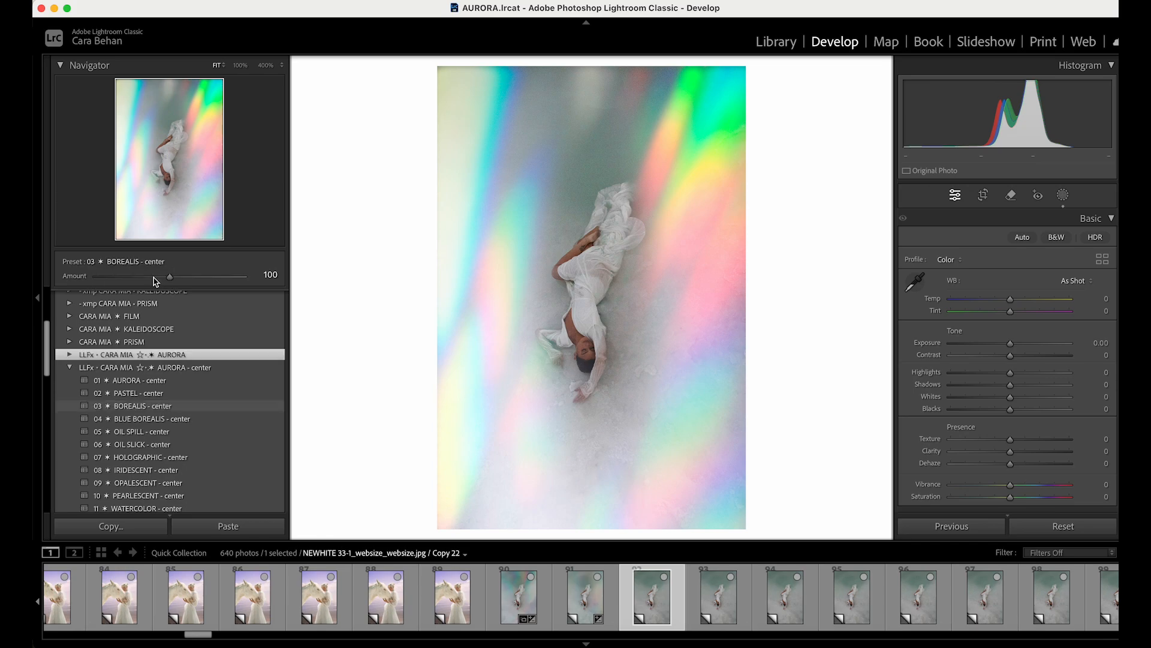
{"action": "left_click_drag", "start_coordinate": [153, 279], "coordinate": [126, 279]}
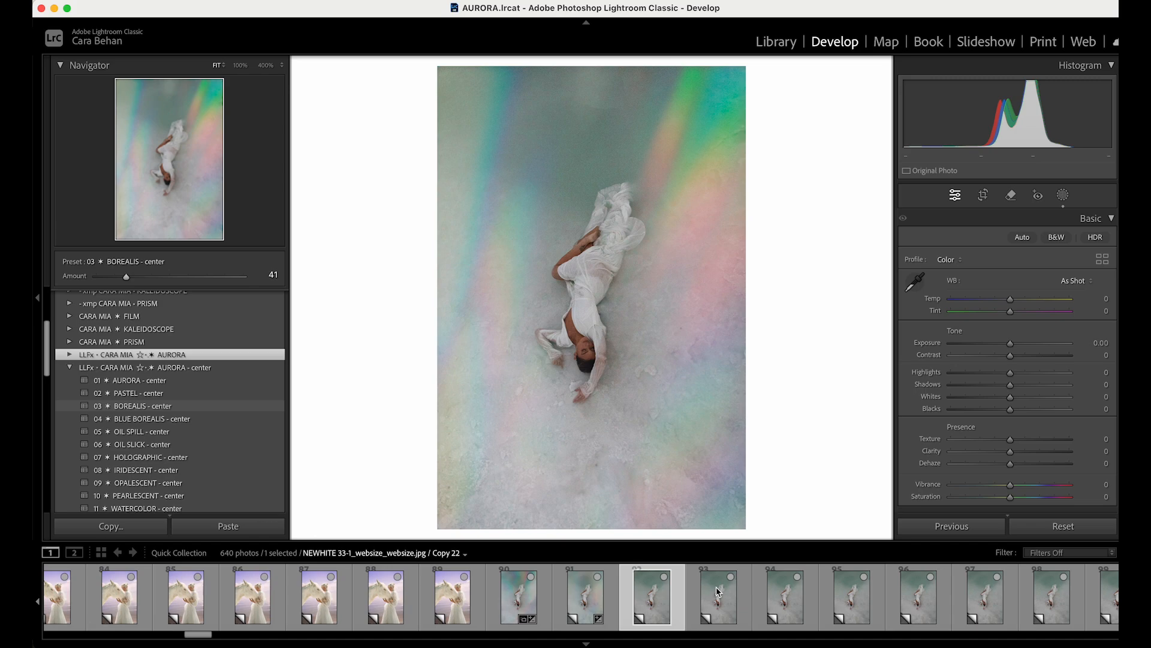
- Apply the 04 BLUE BOREALIS - center preset to Copy 23, compare it with the before view and set its amount to 71
{"action": "left_click", "coordinate": [719, 592]}
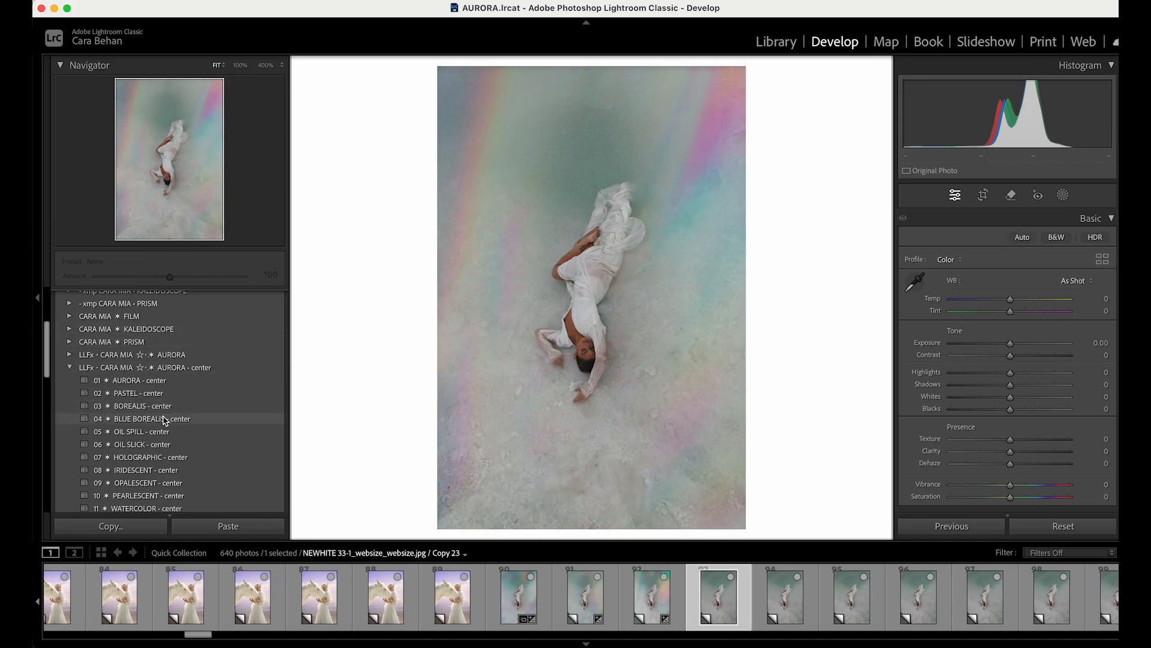
{"action": "left_click", "coordinate": [164, 419]}
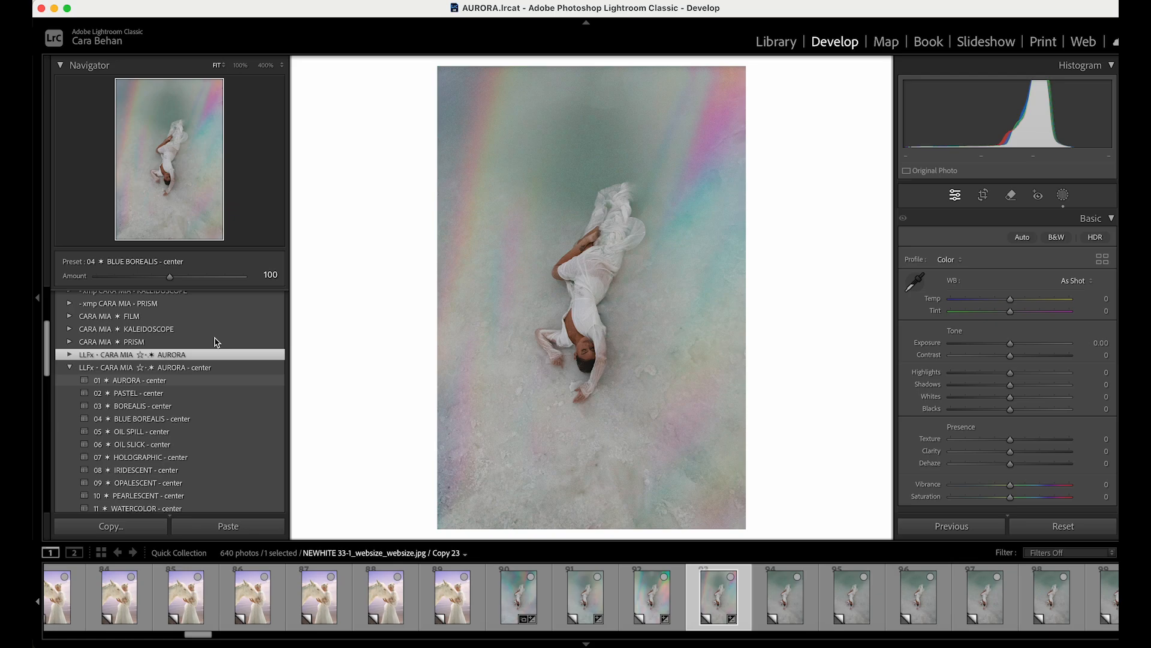
{"action": "key", "text": "backslash"}
{"action": "key", "text": "backslash"}
{"action": "key", "text": "backslash"}
{"action": "key", "text": "backslash"}
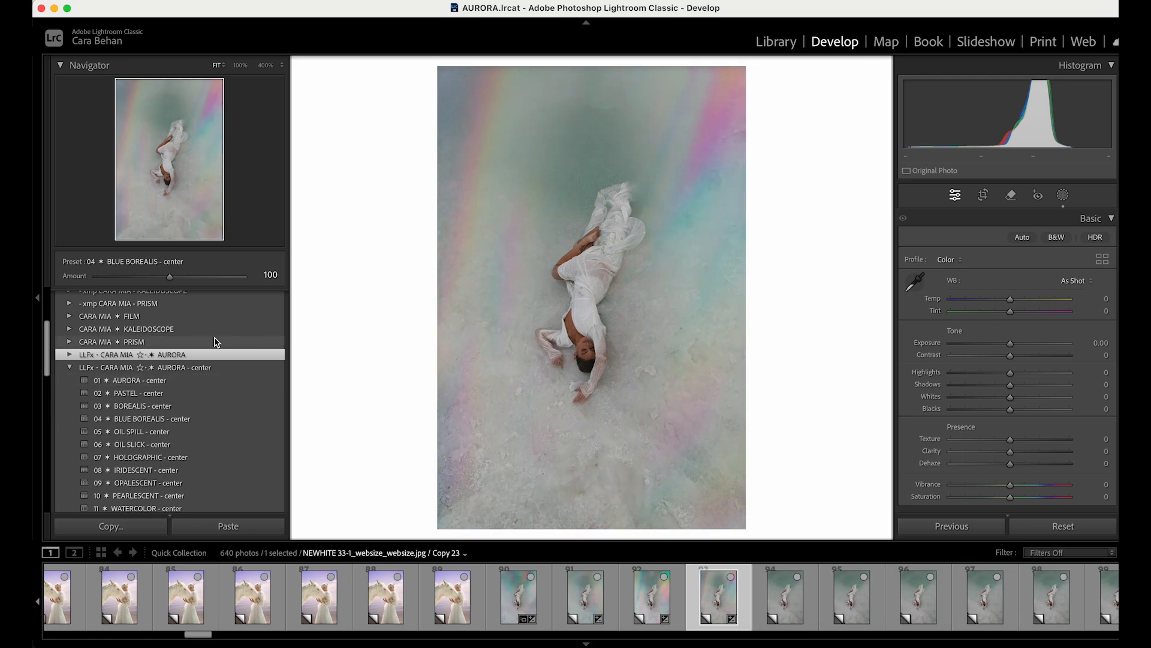
{"action": "left_click_drag", "start_coordinate": [170, 277], "coordinate": [149, 278]}
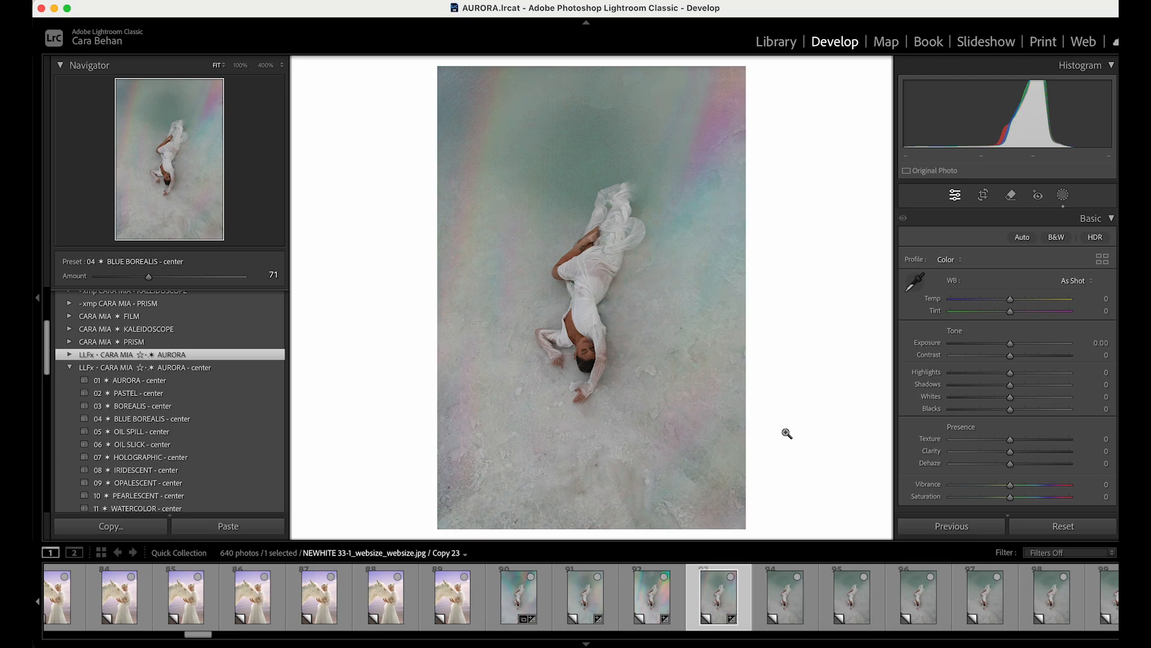
- Apply the 14 RAINBOW LIGHTS 1 - center preset to Copy 24 of the NEWHITE photo at amount 46
{"action": "key", "text": "Right"}
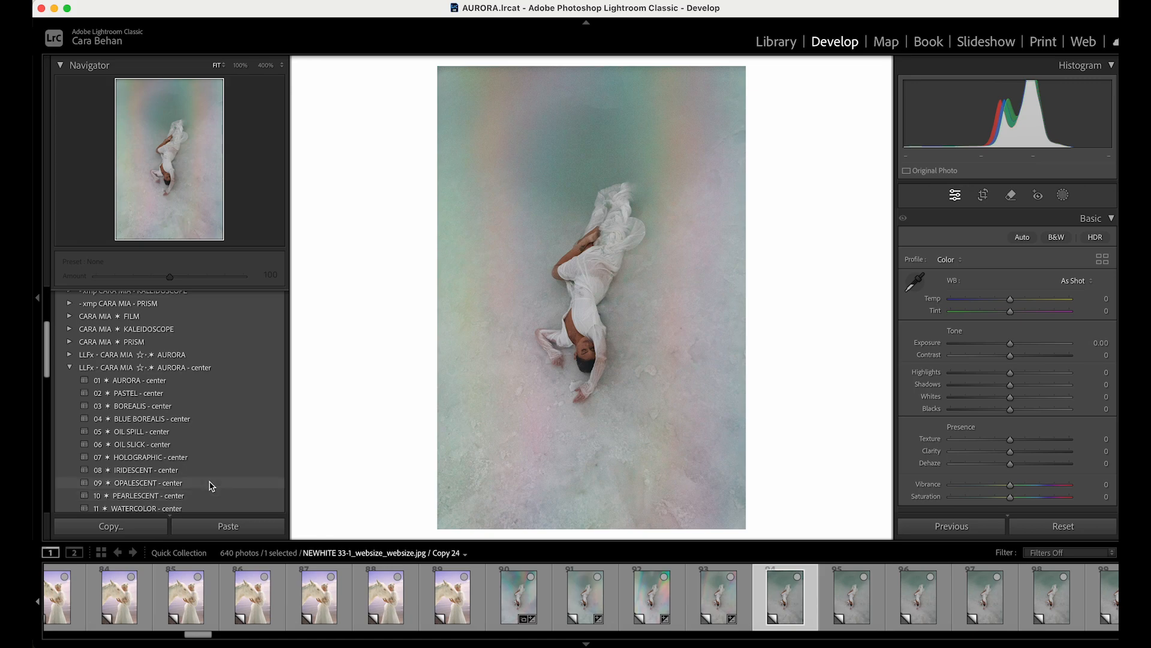
{"action": "scroll", "coordinate": [211, 485], "scroll_direction": "down", "scroll_amount": 5}
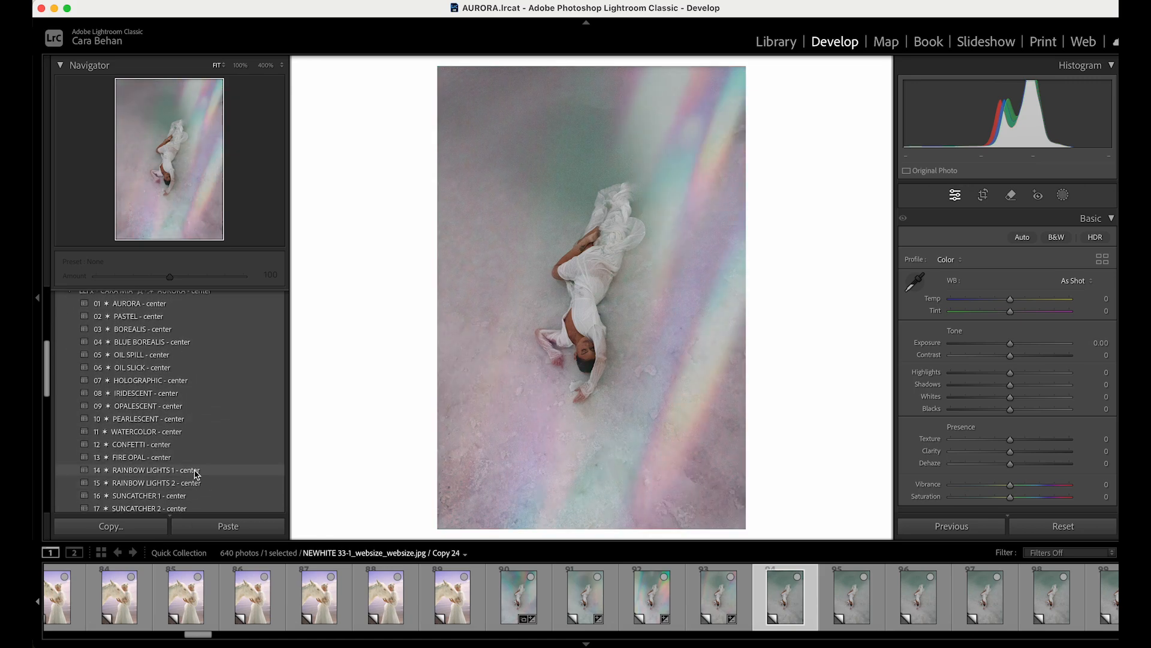
{"action": "left_click", "coordinate": [197, 474]}
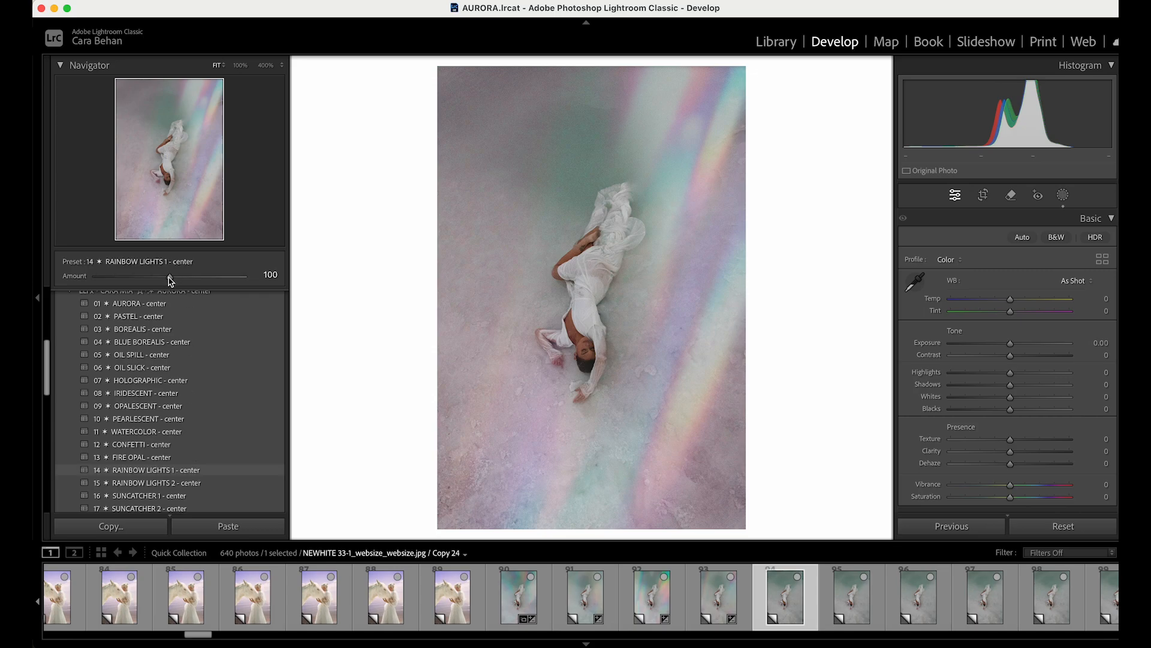
{"action": "left_click_drag", "start_coordinate": [171, 278], "coordinate": [129, 280]}
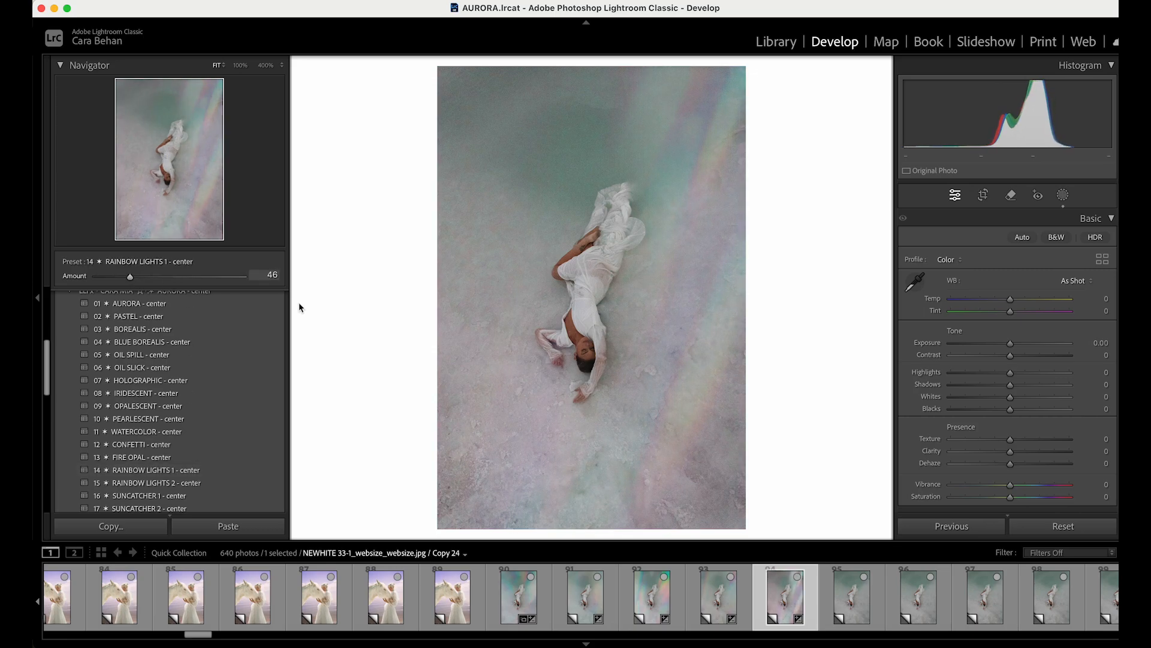
- Apply the 19 SHERBET - center preset to Copy 25 of the NEWHITE photo at amount 48
{"action": "left_click", "coordinate": [849, 602]}
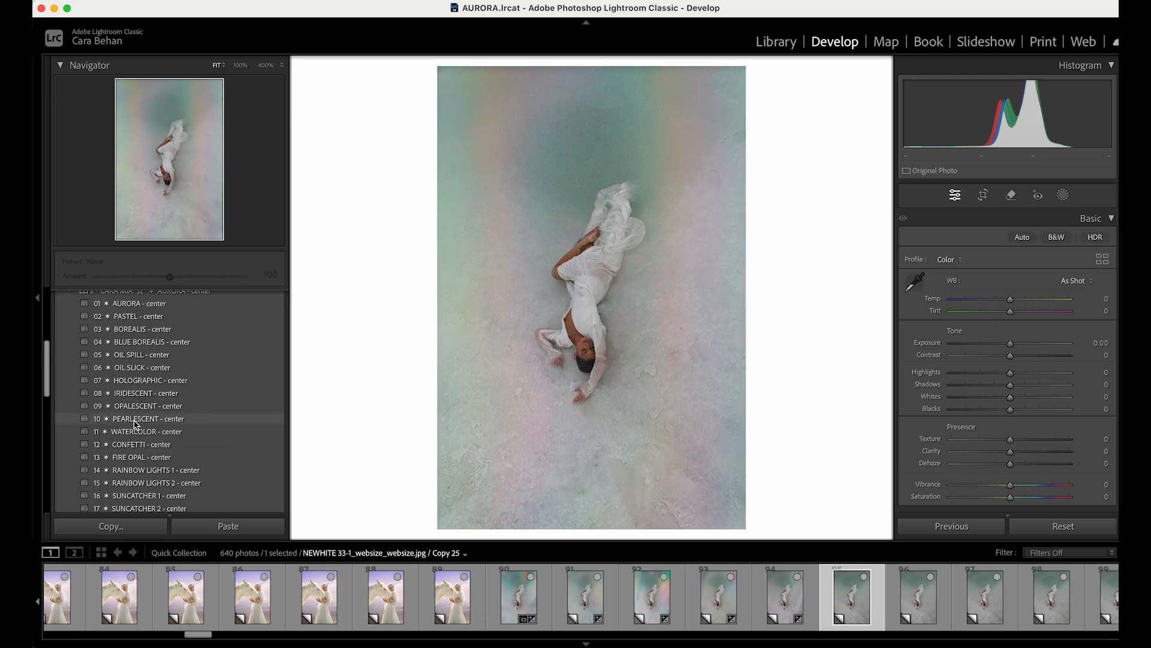
{"action": "scroll", "coordinate": [135, 424], "scroll_direction": "down", "scroll_amount": 2}
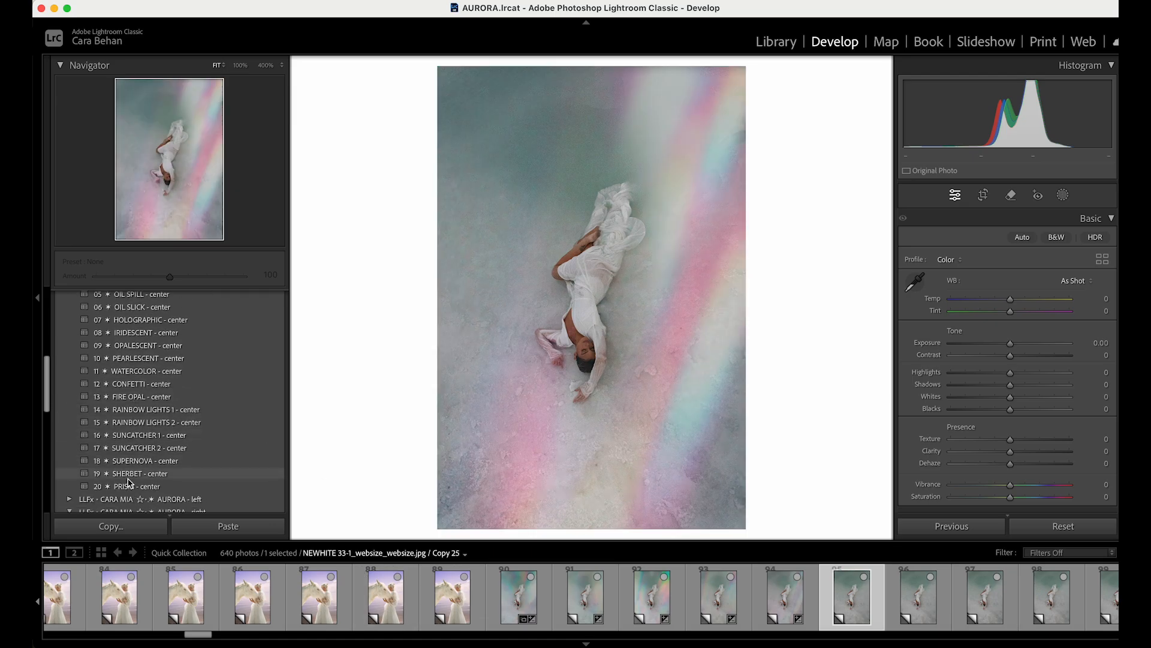
{"action": "left_click", "coordinate": [129, 474]}
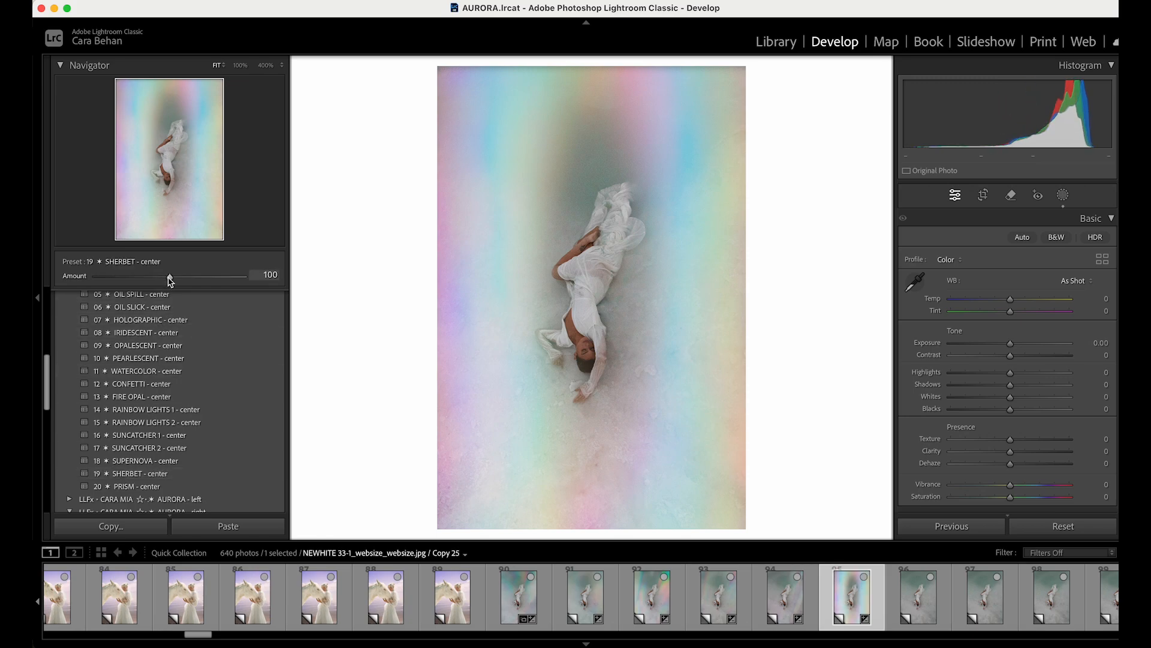
{"action": "left_click_drag", "start_coordinate": [169, 277], "coordinate": [132, 277]}
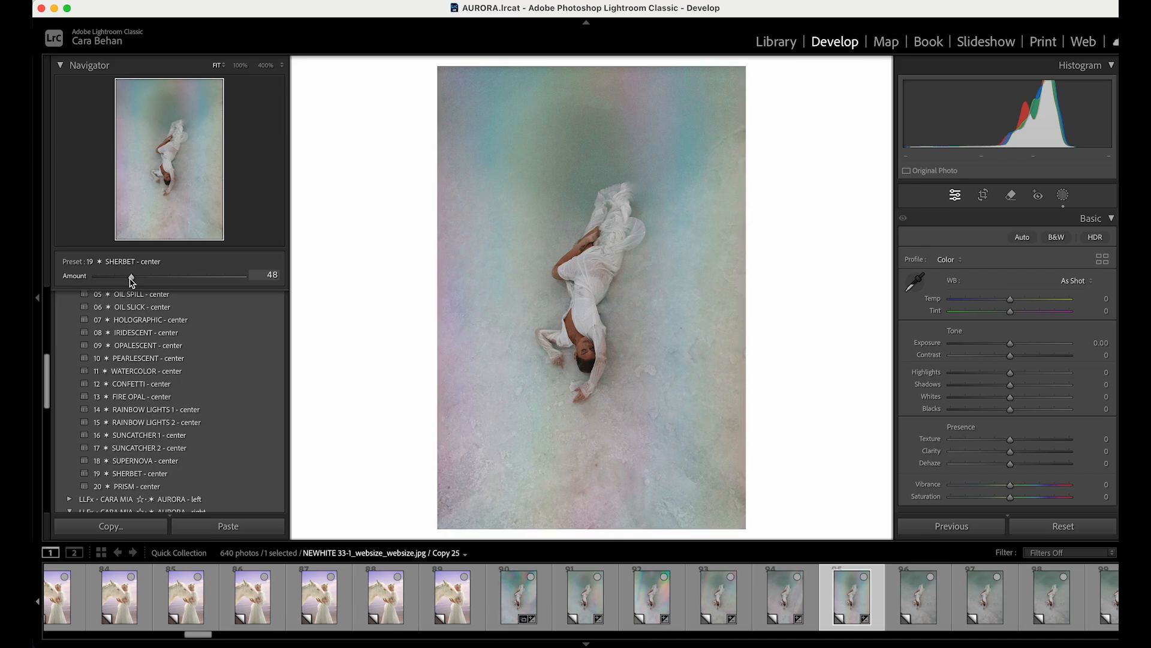
- Find the BEFORE 1.jpg product photo with the Chanel box and shoes in the library and open it for developing
{"action": "left_click", "coordinate": [778, 38]}
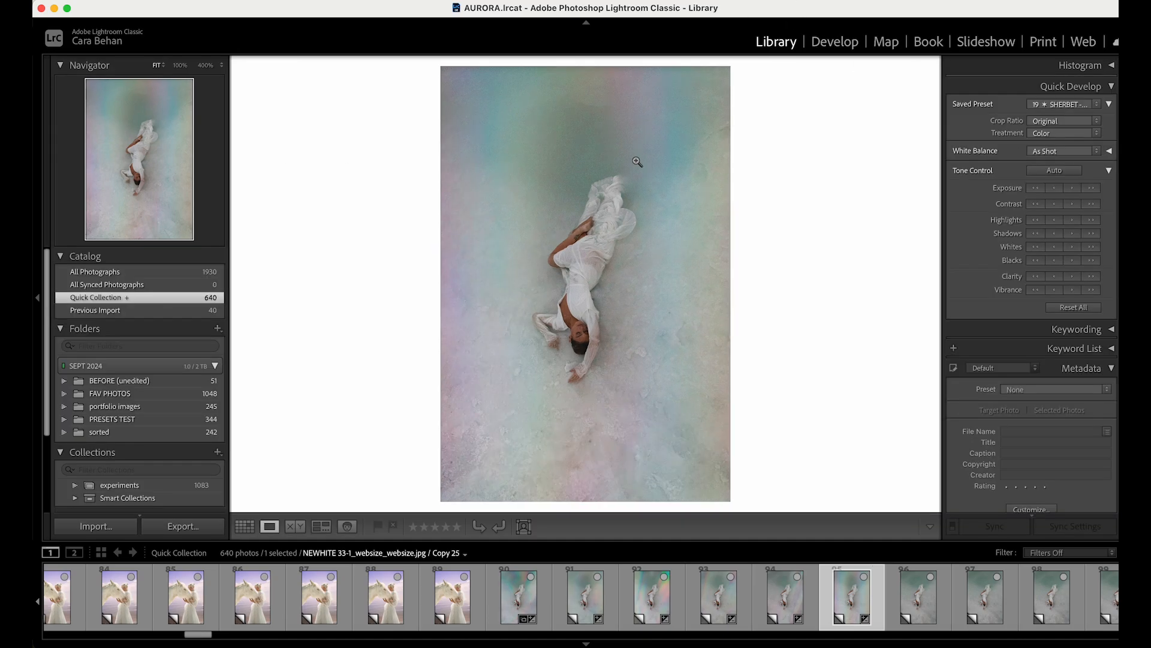
{"action": "left_click", "coordinate": [244, 526]}
{"action": "scroll", "coordinate": [620, 262], "scroll_direction": "down", "scroll_amount": 5}
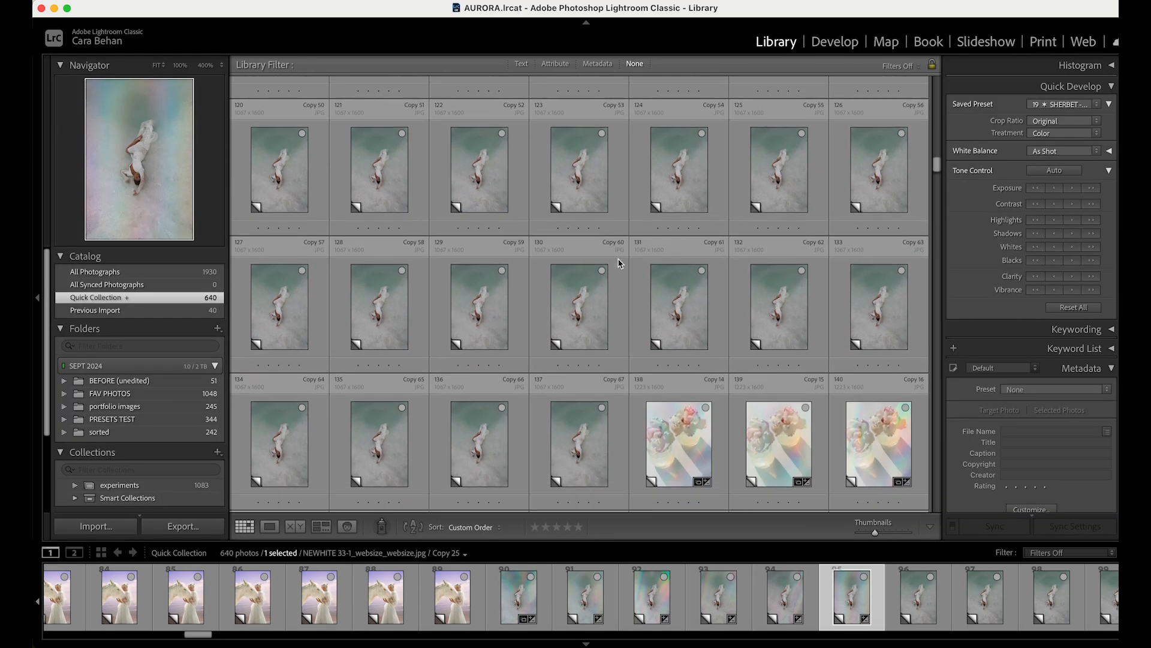
{"action": "scroll", "coordinate": [620, 263], "scroll_direction": "down", "scroll_amount": 15}
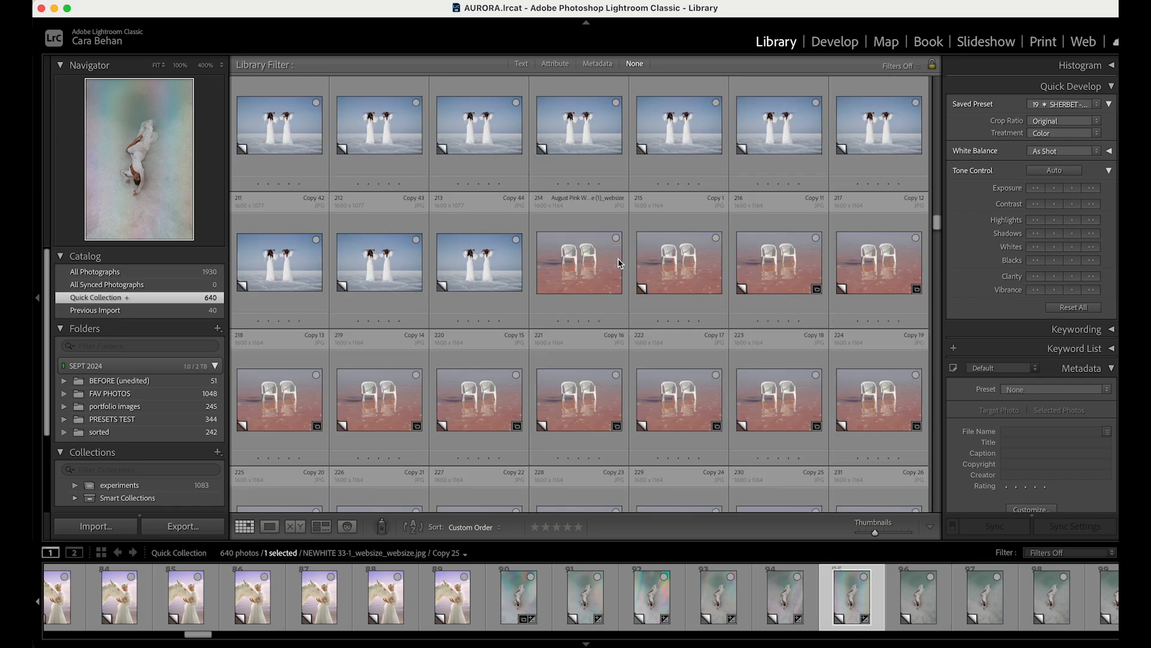
{"action": "scroll", "coordinate": [620, 263], "scroll_direction": "down", "scroll_amount": 5}
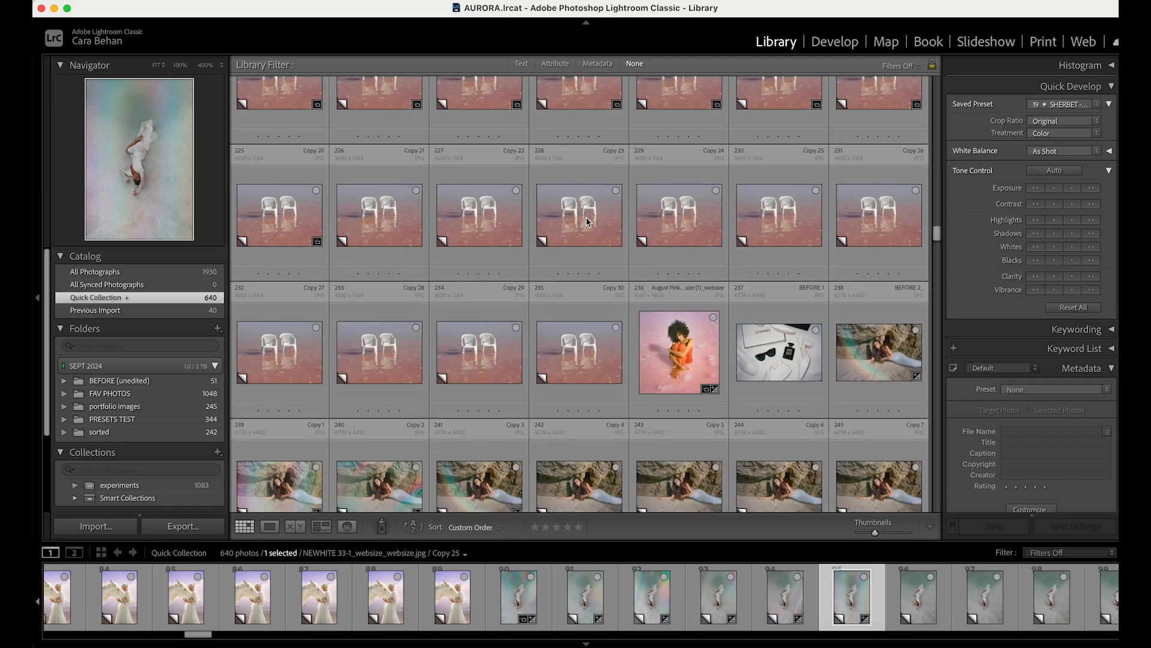
{"action": "double_click", "coordinate": [773, 335]}
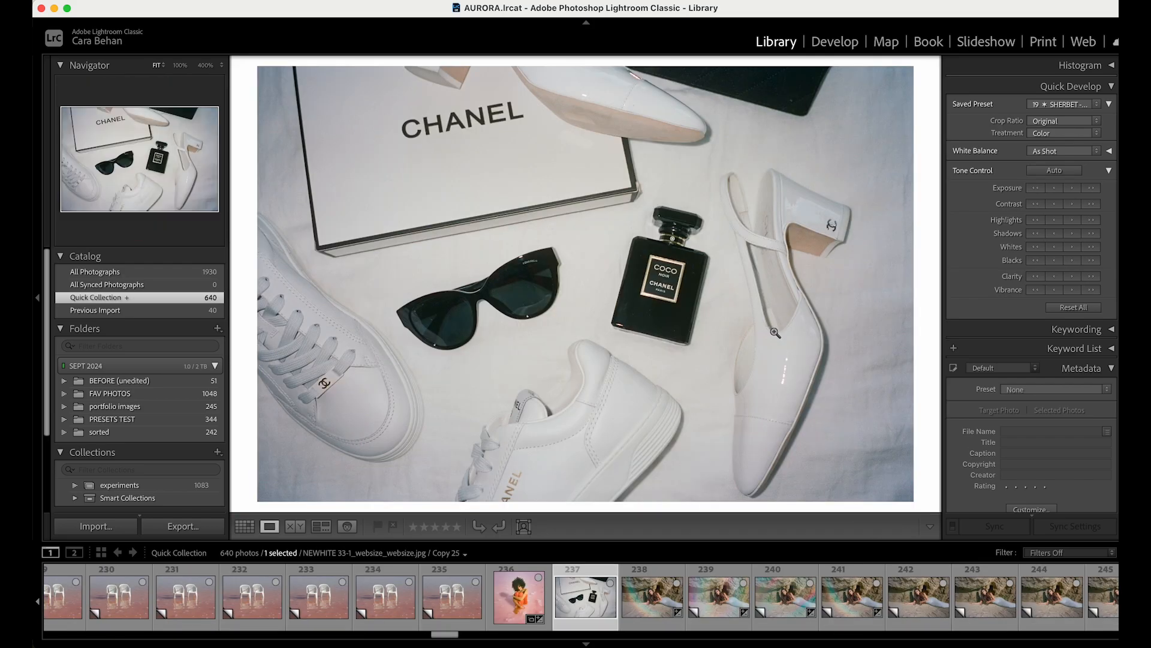
{"action": "left_click", "coordinate": [843, 47]}
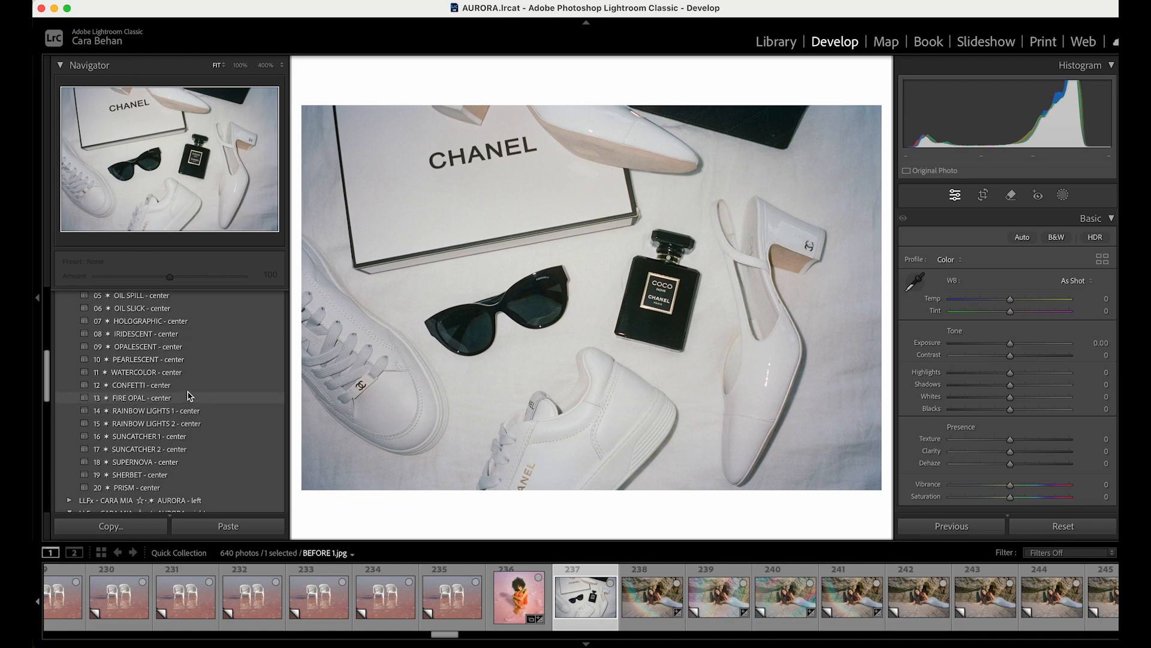
{"action": "scroll", "coordinate": [187, 394], "scroll_direction": "up", "scroll_amount": 3}
{"action": "scroll", "coordinate": [189, 395], "scroll_direction": "up", "scroll_amount": 3}
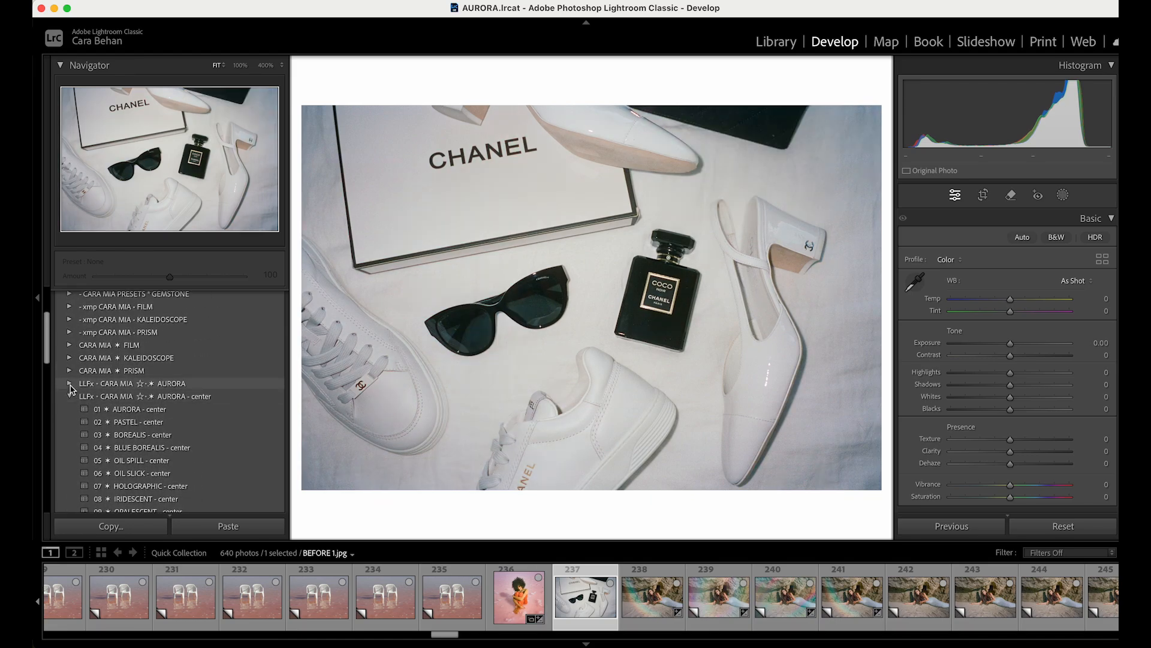
- Try the 01 AURORA preset on the BEFORE 1.jpg photo at amount 67 and reset its edits
{"action": "left_click", "coordinate": [69, 384]}
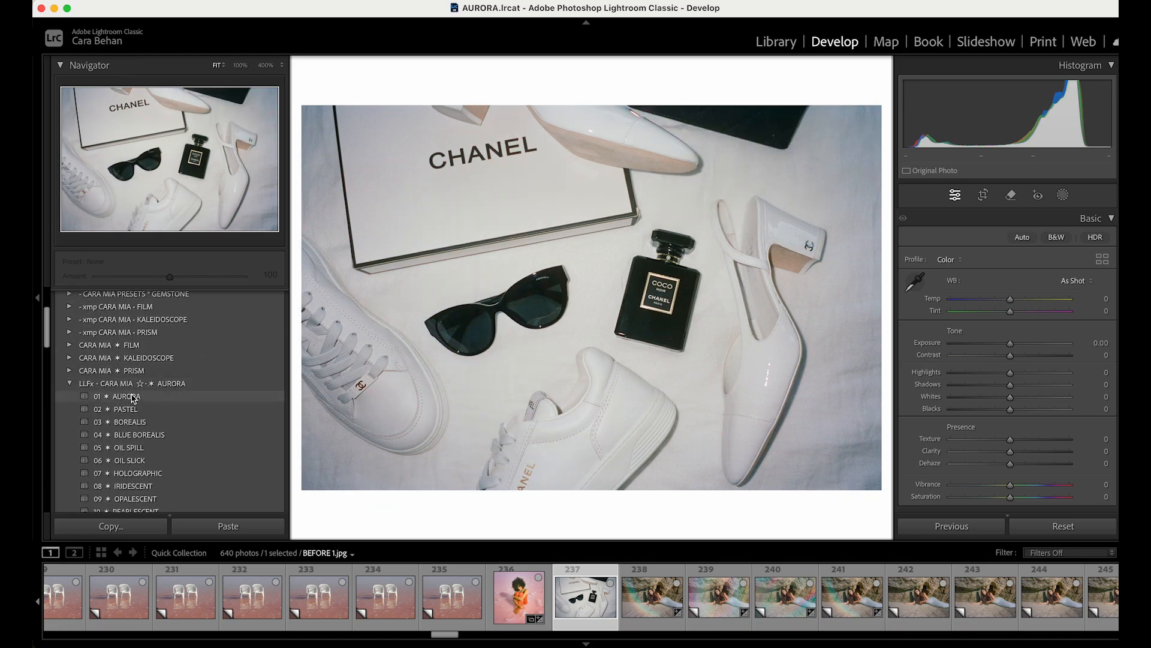
{"action": "left_click", "coordinate": [133, 397]}
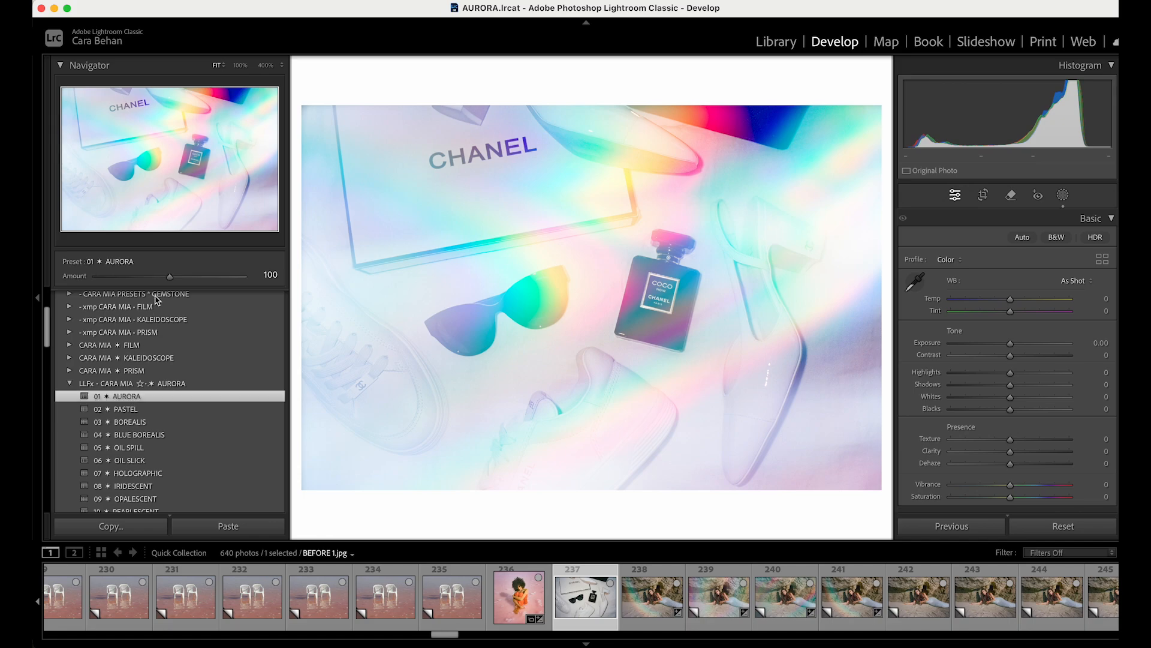
{"action": "left_click_drag", "start_coordinate": [169, 277], "coordinate": [145, 277]}
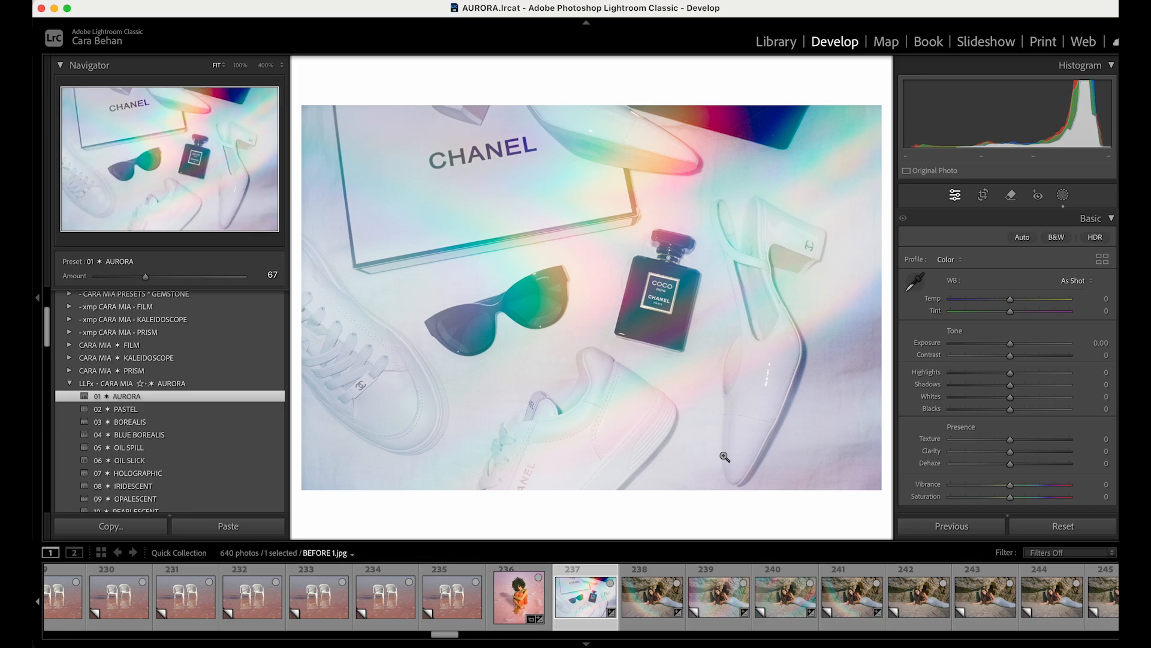
{"action": "left_click", "coordinate": [1063, 526]}
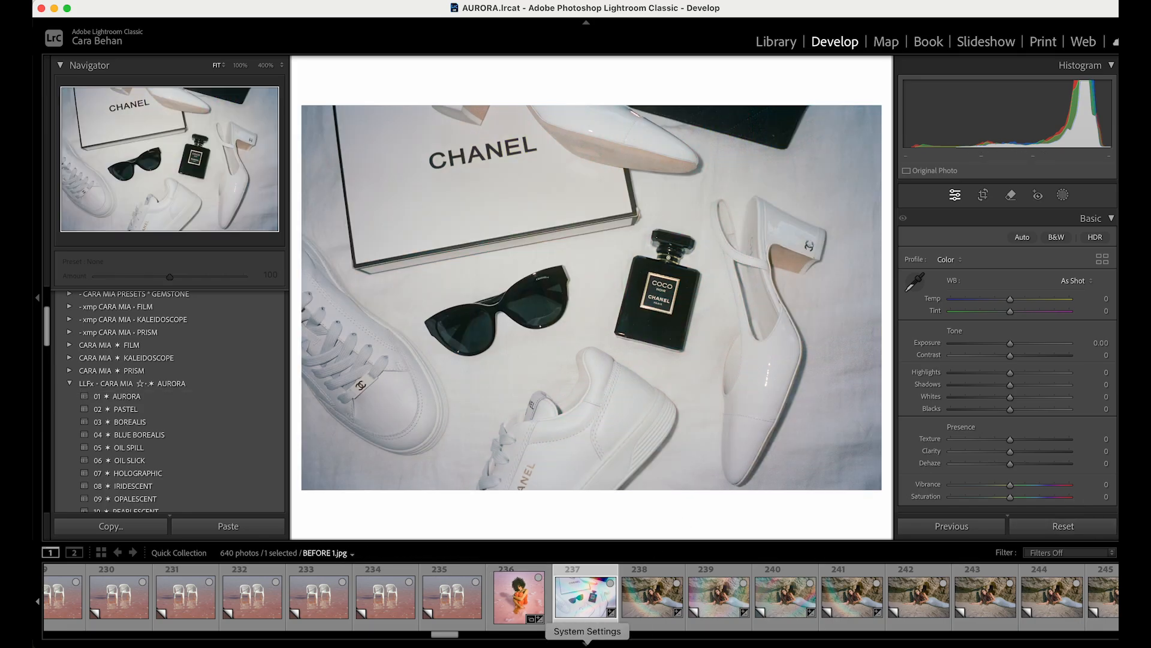
- Create a virtual copy of BEFORE 1.jpg and apply the 01 AURORA - left preset to it at amount 62
{"action": "right_click", "coordinate": [583, 616]}
{"action": "left_click", "coordinate": [630, 467]}
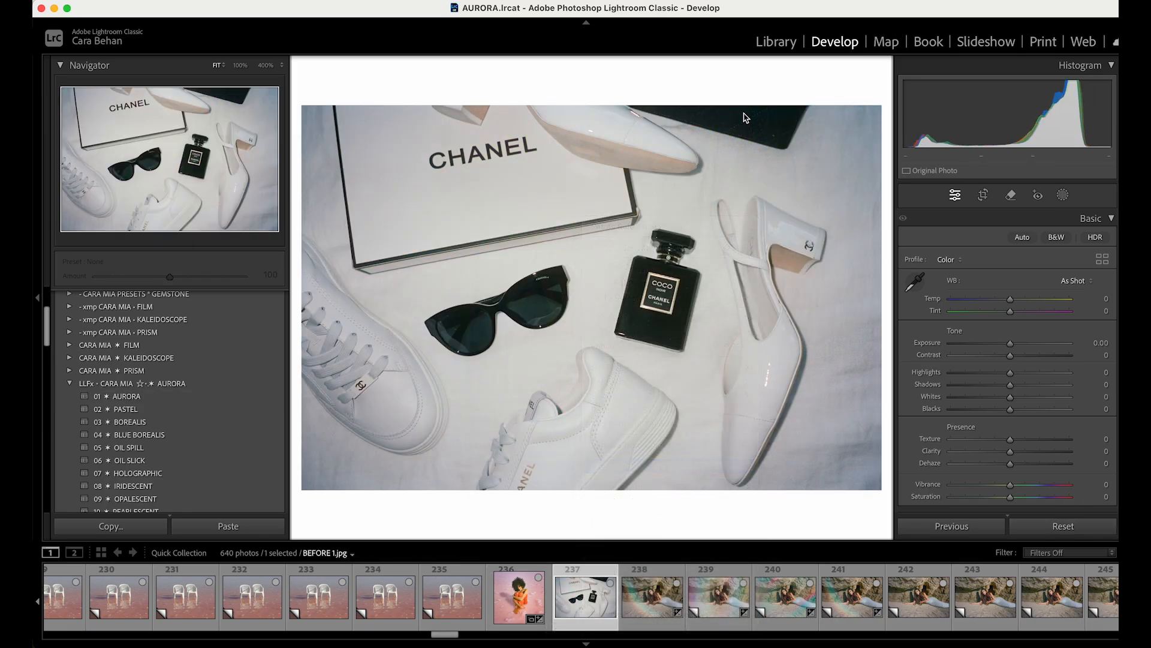
{"action": "scroll", "coordinate": [159, 420], "scroll_direction": "down", "scroll_amount": 5}
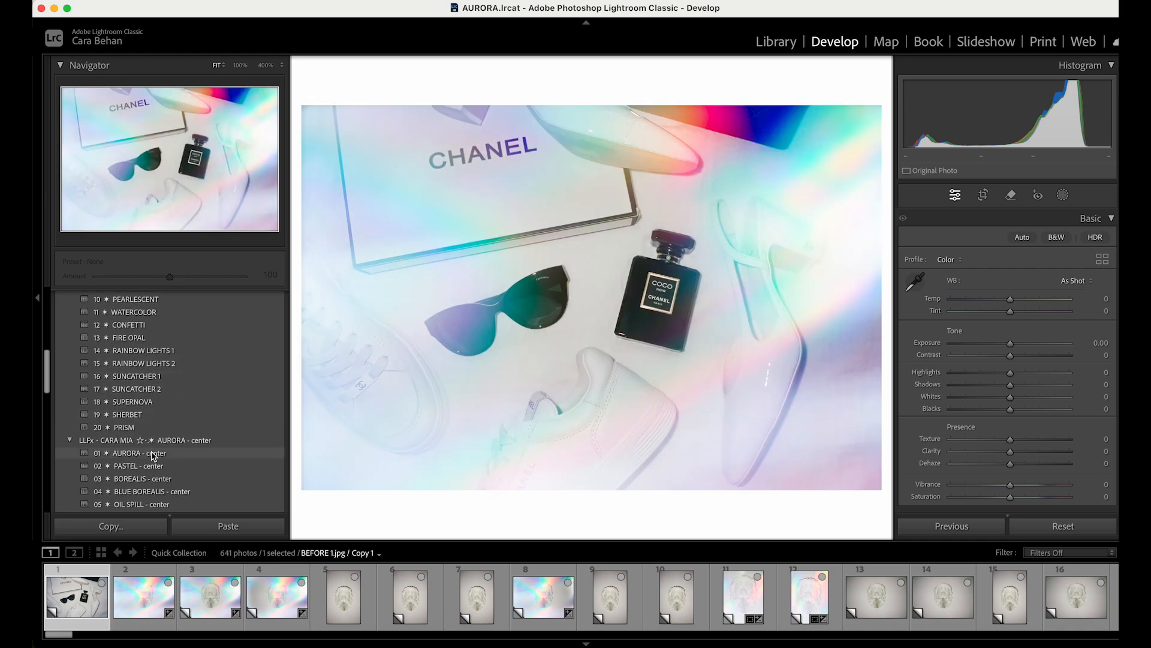
{"action": "scroll", "coordinate": [153, 456], "scroll_direction": "down", "scroll_amount": 8}
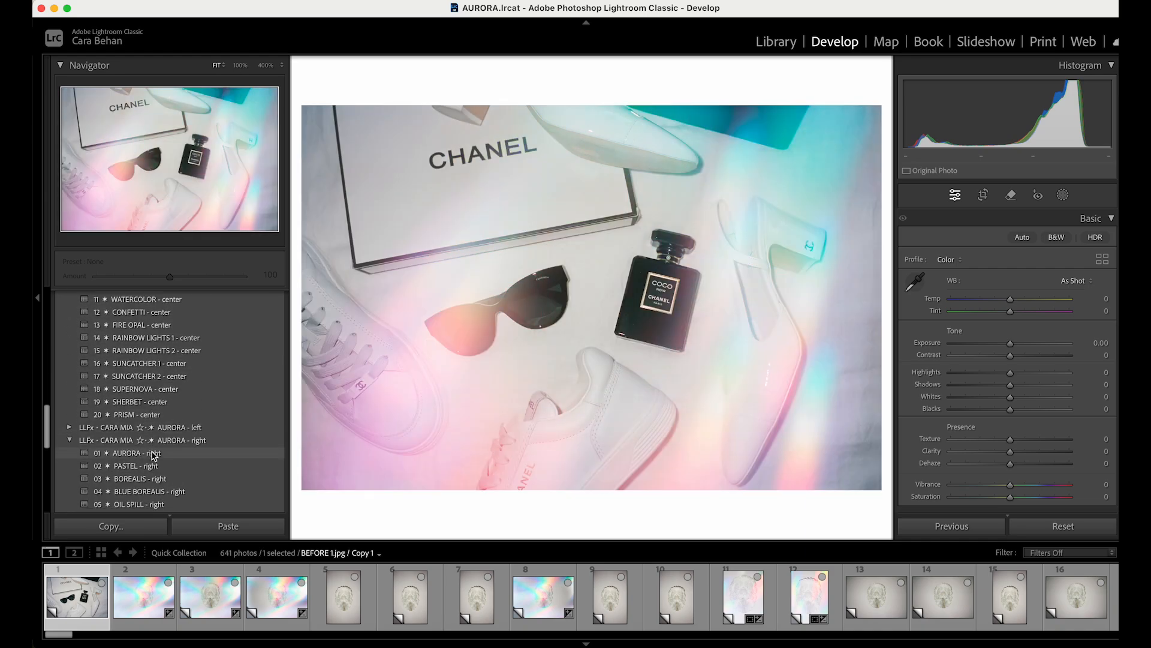
{"action": "left_click", "coordinate": [69, 427]}
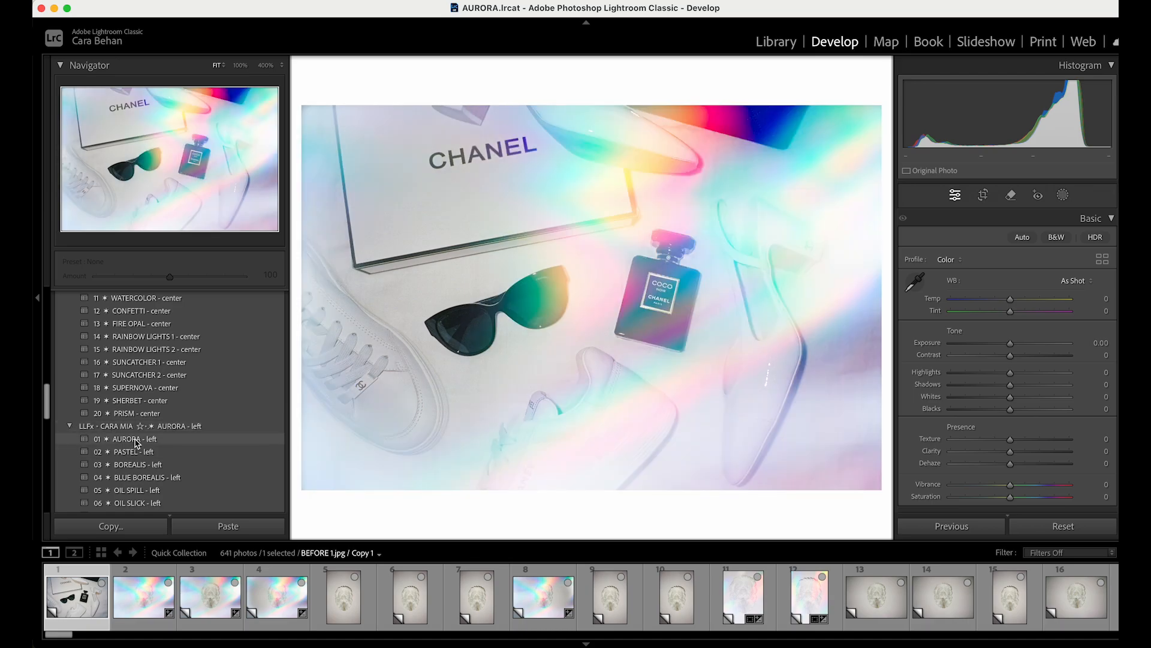
{"action": "left_click", "coordinate": [136, 443]}
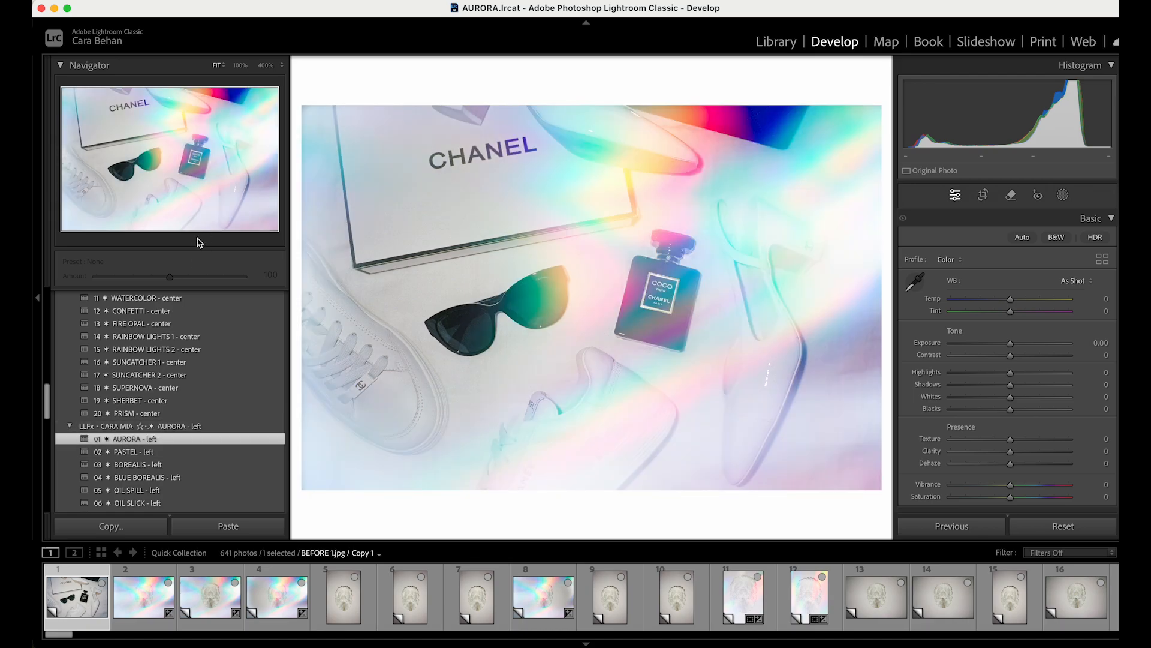
{"action": "left_click_drag", "start_coordinate": [169, 277], "coordinate": [142, 278]}
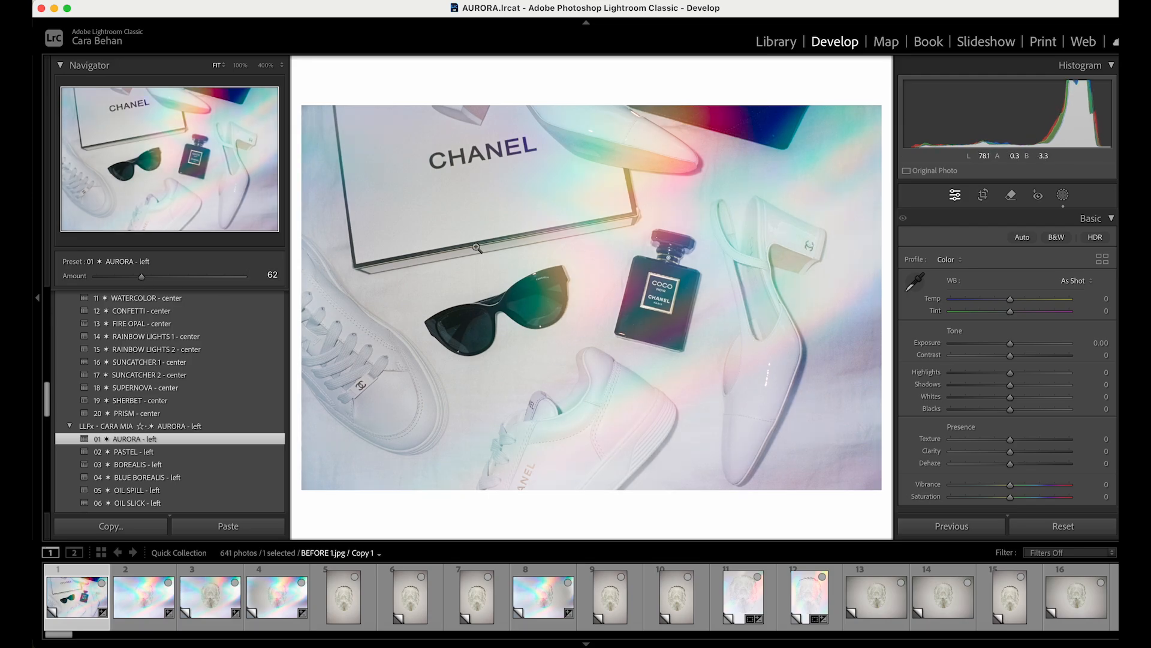
- Browse the Quick Collection thumbnails in the library for another photo to edit
{"action": "left_click", "coordinate": [780, 43]}
{"action": "key", "text": "g"}
{"action": "scroll", "coordinate": [687, 214], "scroll_direction": "down", "scroll_amount": 10}
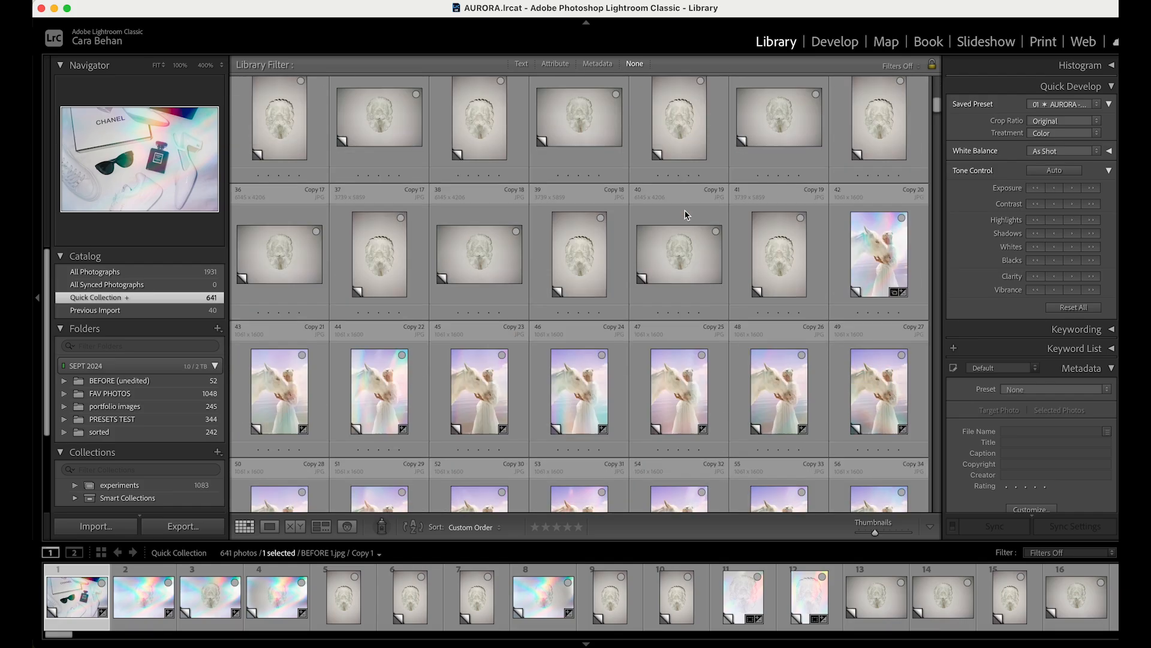
{"action": "scroll", "coordinate": [686, 215], "scroll_direction": "down", "scroll_amount": 20}
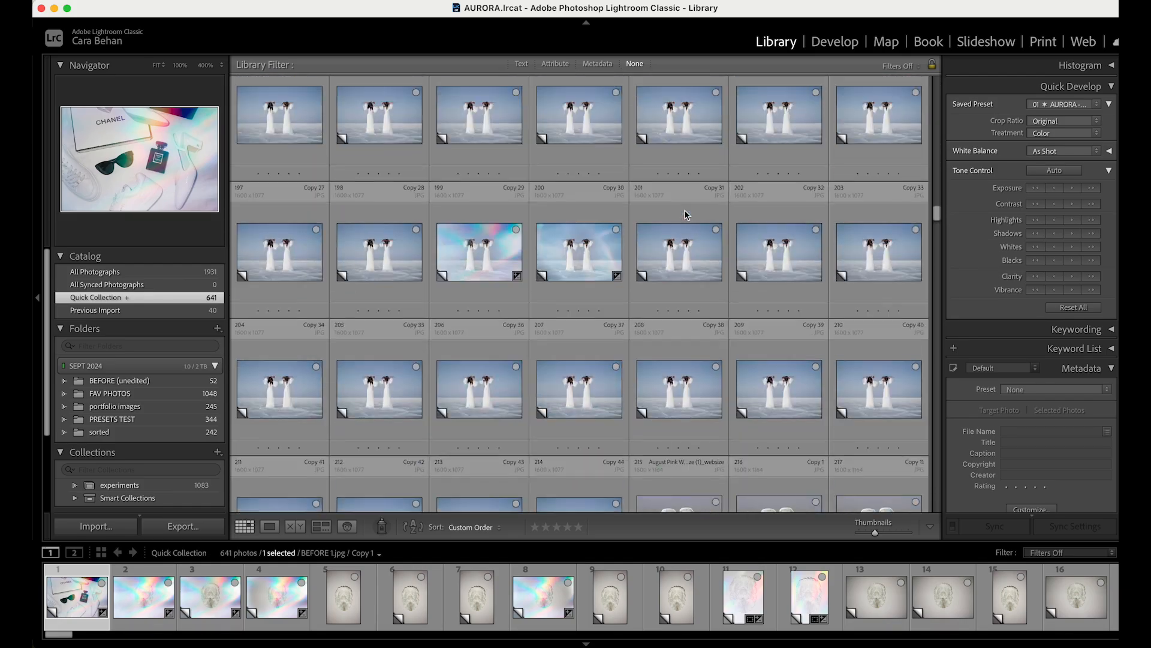
{"action": "scroll", "coordinate": [686, 214], "scroll_direction": "down", "scroll_amount": 20}
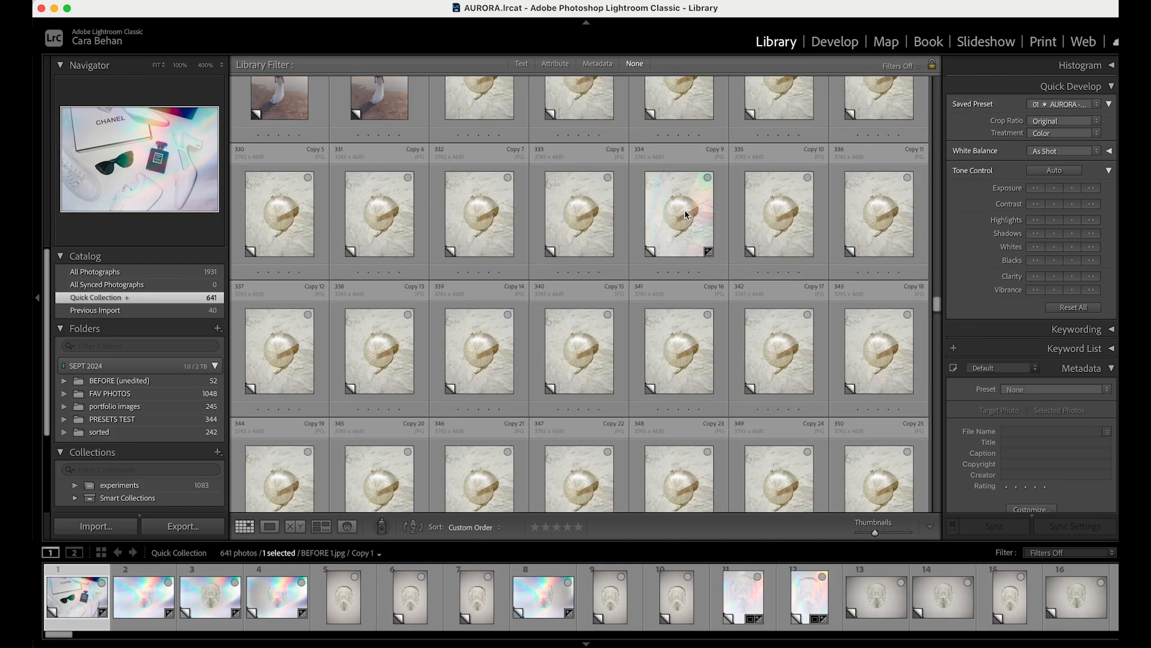
{"action": "scroll", "coordinate": [686, 214], "scroll_direction": "down", "scroll_amount": 13}
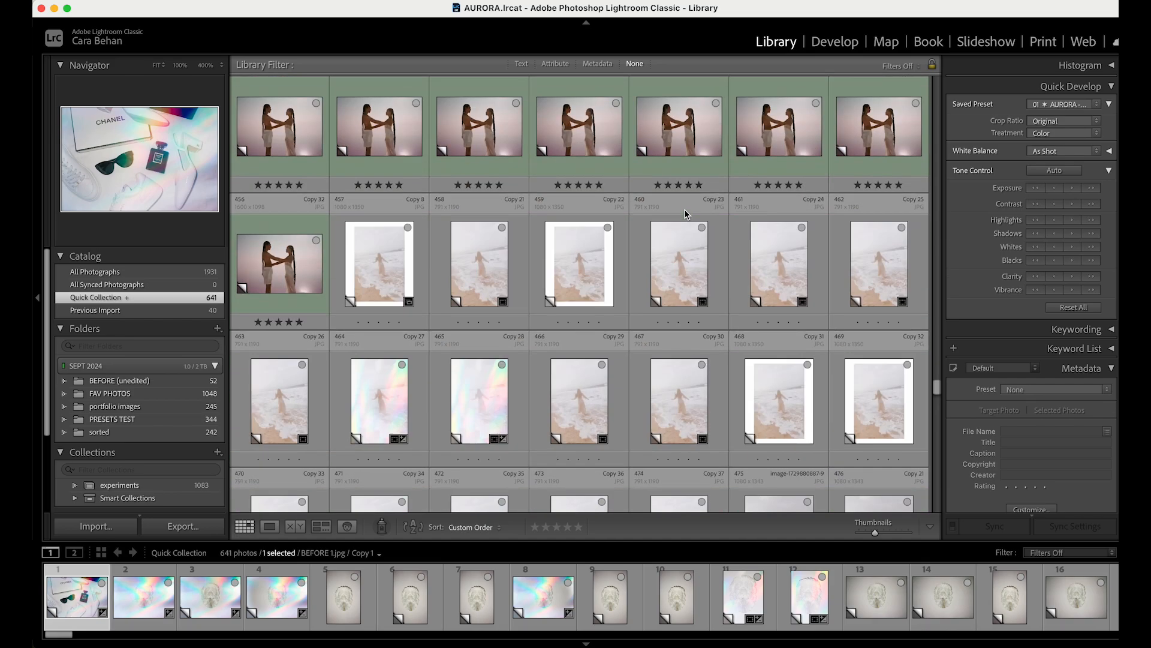
{"action": "scroll", "coordinate": [686, 214], "scroll_direction": "down", "scroll_amount": 5}
{"action": "scroll", "coordinate": [686, 214], "scroll_direction": "down", "scroll_amount": 6}
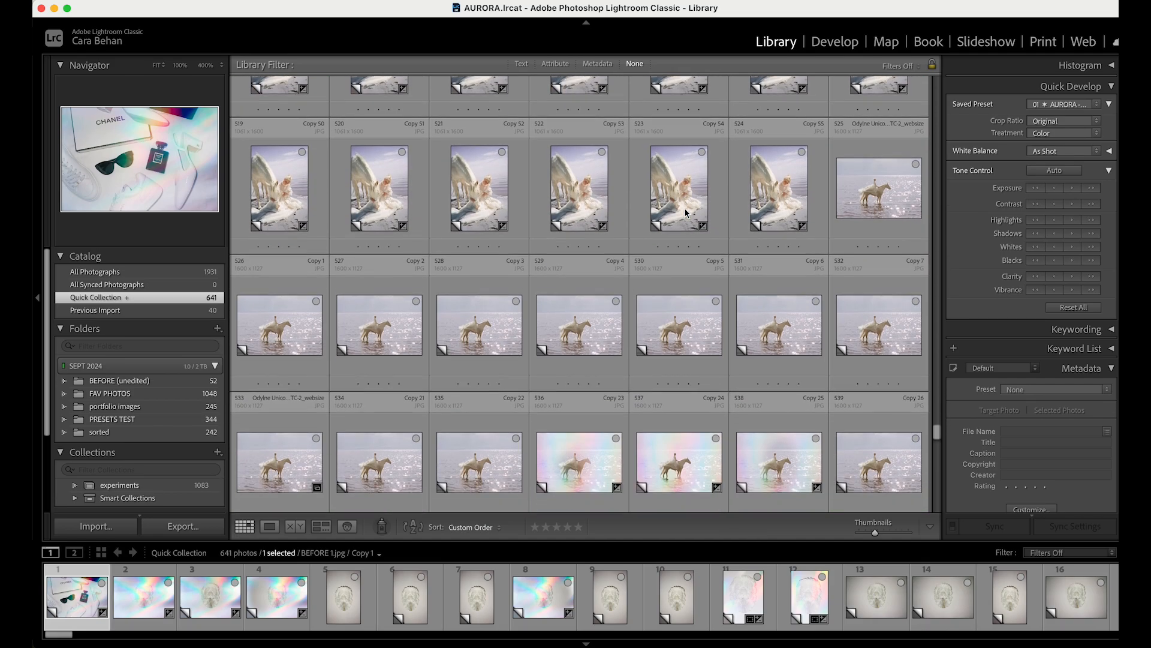